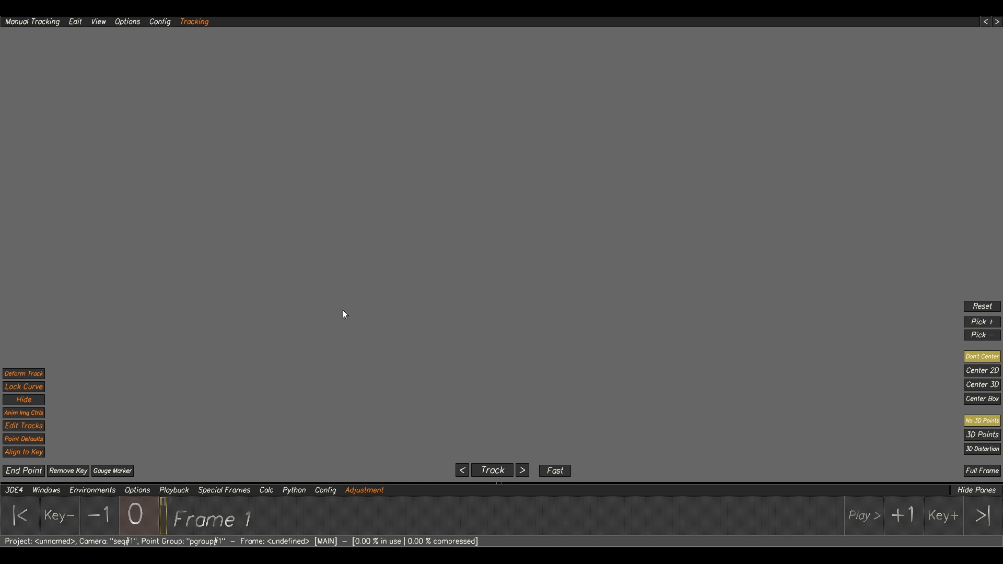
Switch the workspace layout to the Basic environment.
left_click(98, 494)
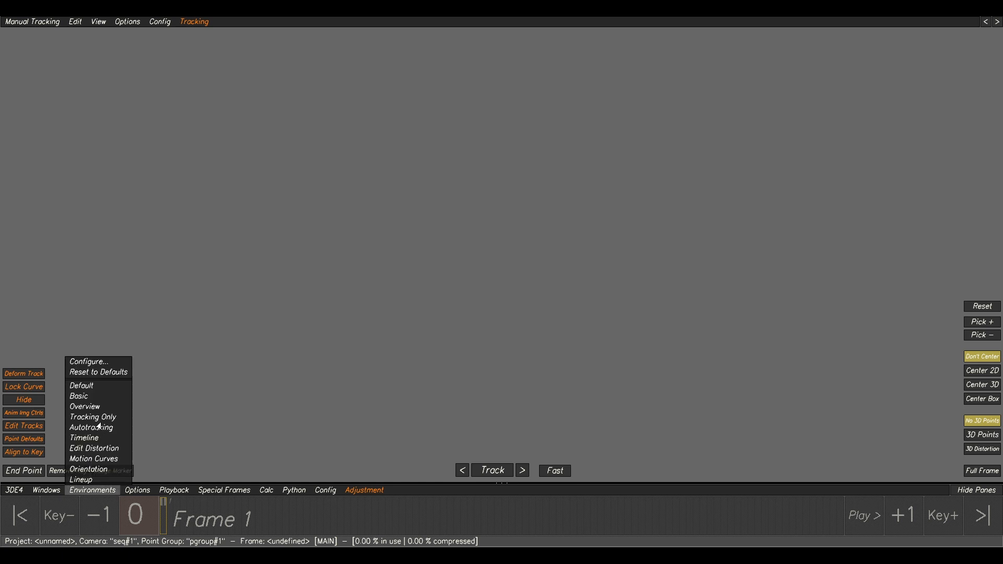
left_click(82, 398)
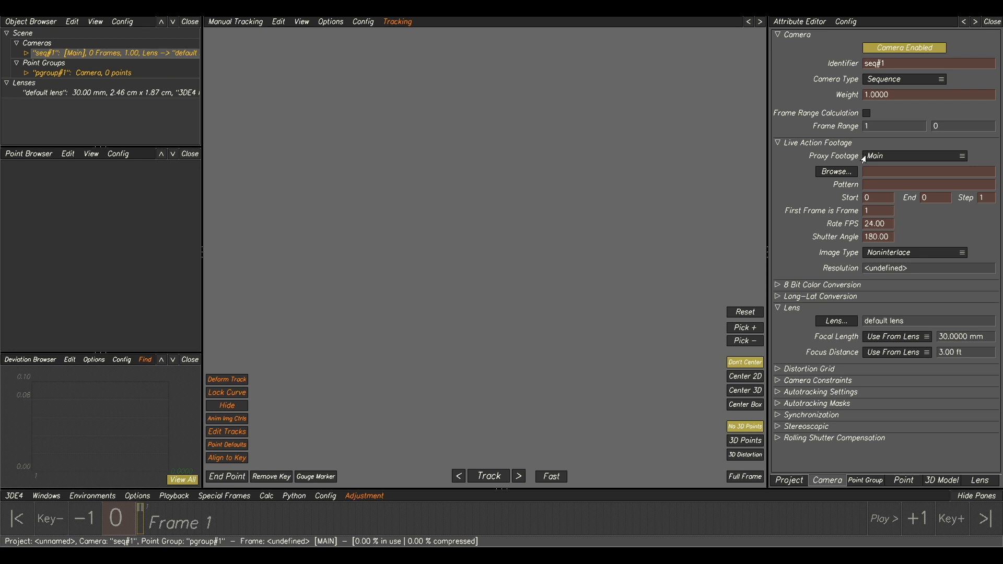
left_click(865, 480)
left_click(828, 480)
left_click(903, 480)
left_click(966, 483)
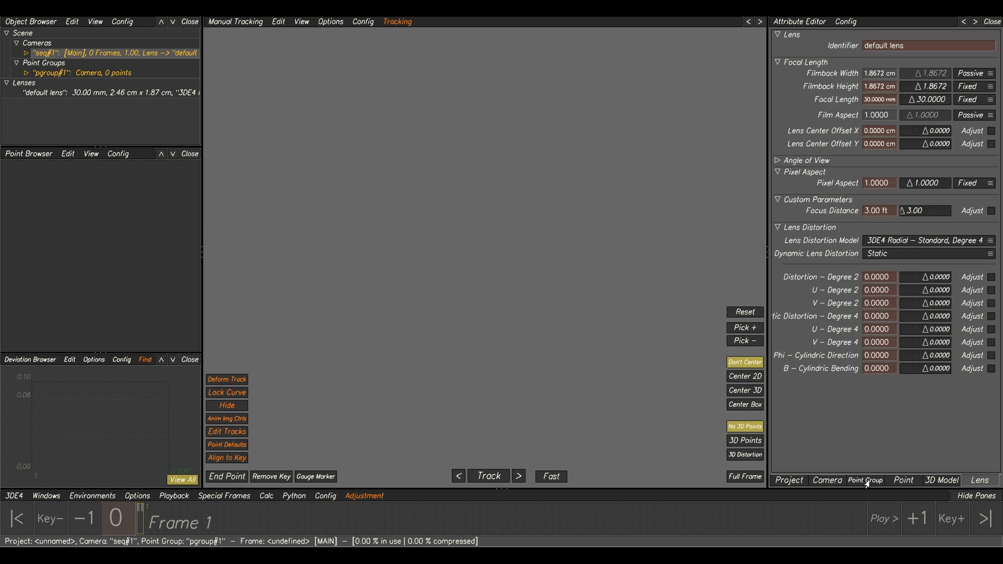
left_click(827, 481)
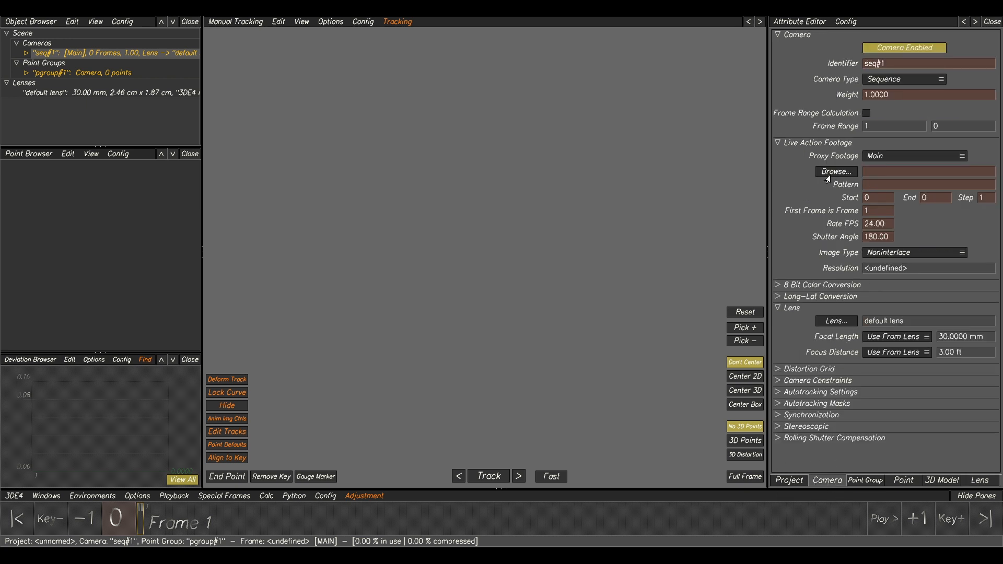
Load the GardenTable_BG01_V001_UHD EXR sequence, frames 1001-1179, from MM001\GardenTable\Plates\UHD as the camera's live action footage.
left_click(836, 172)
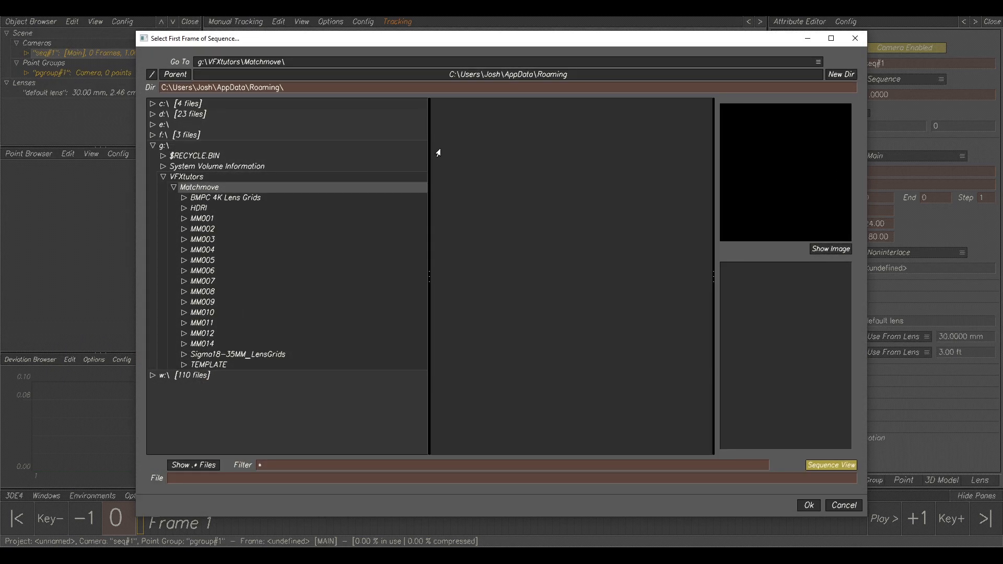
left_click(202, 219)
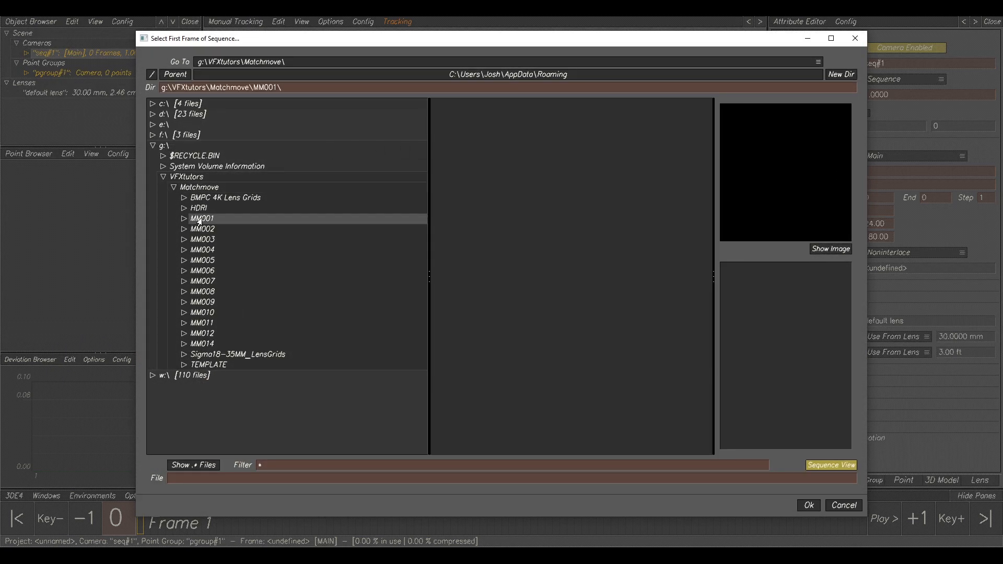
left_click(184, 219)
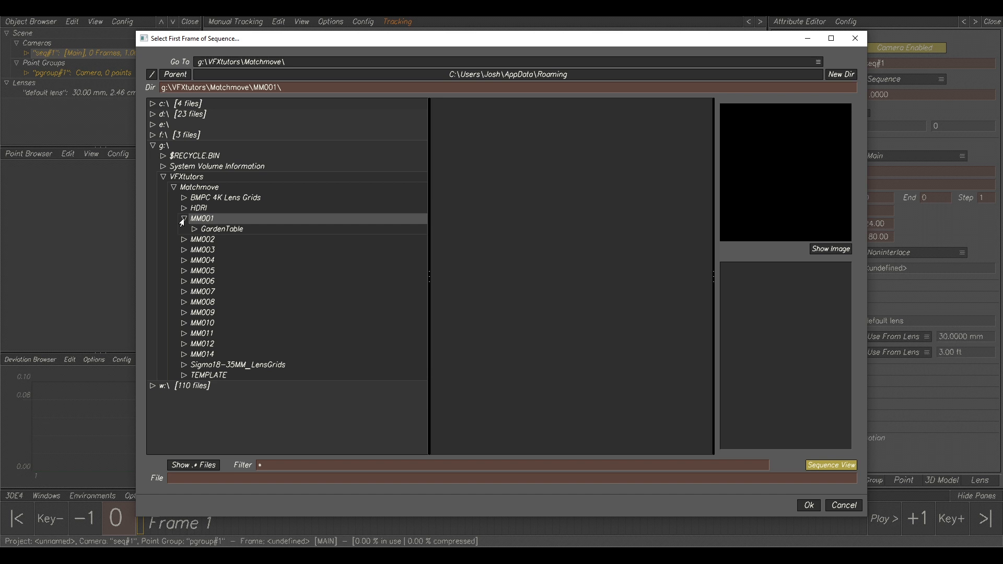
left_click(208, 231)
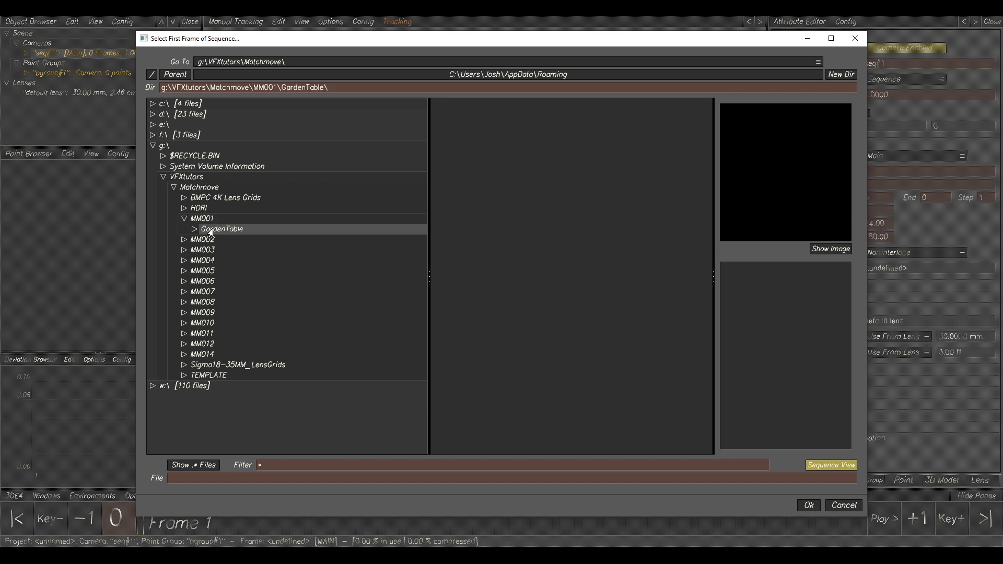
left_click(193, 230)
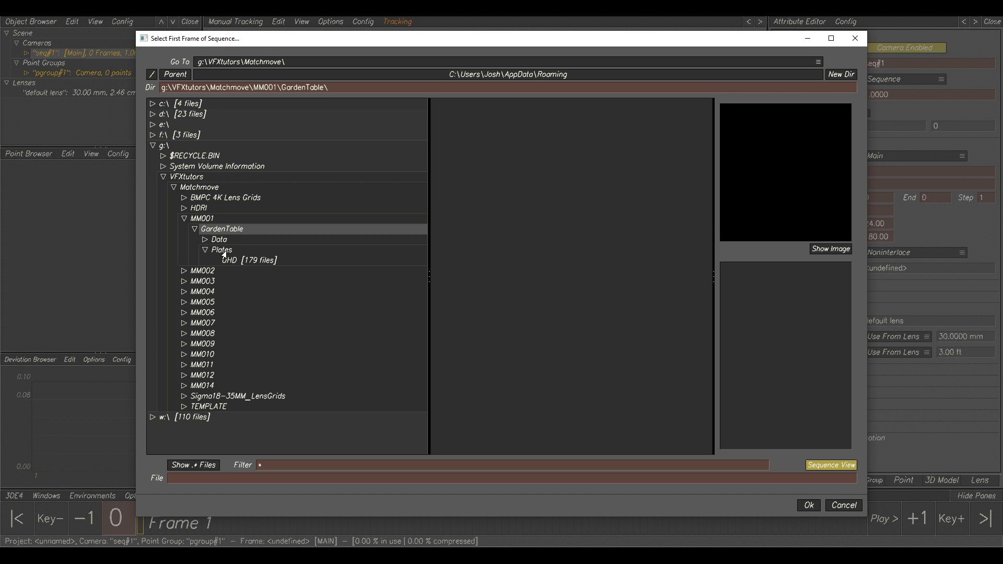
left_click(240, 265)
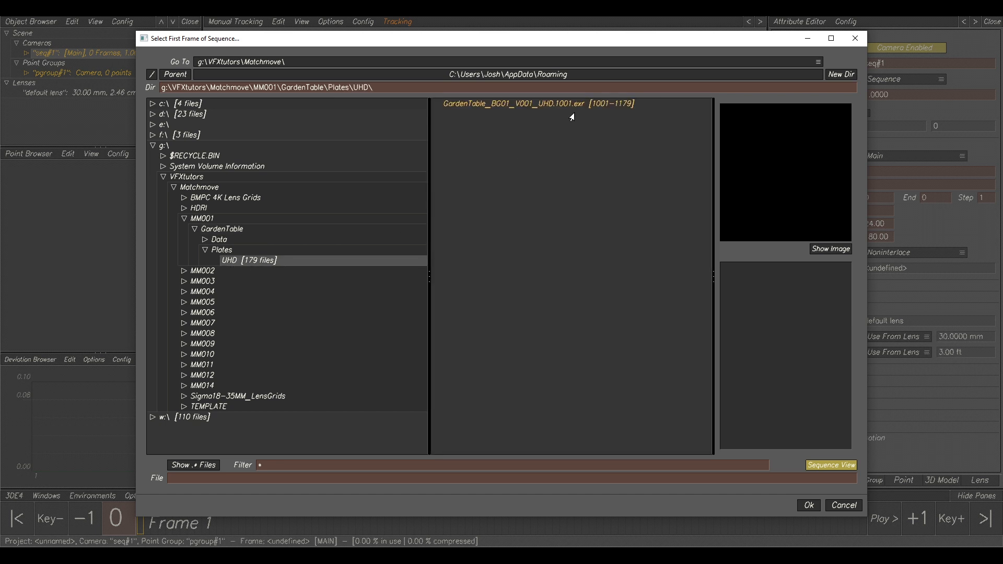
left_click(635, 104)
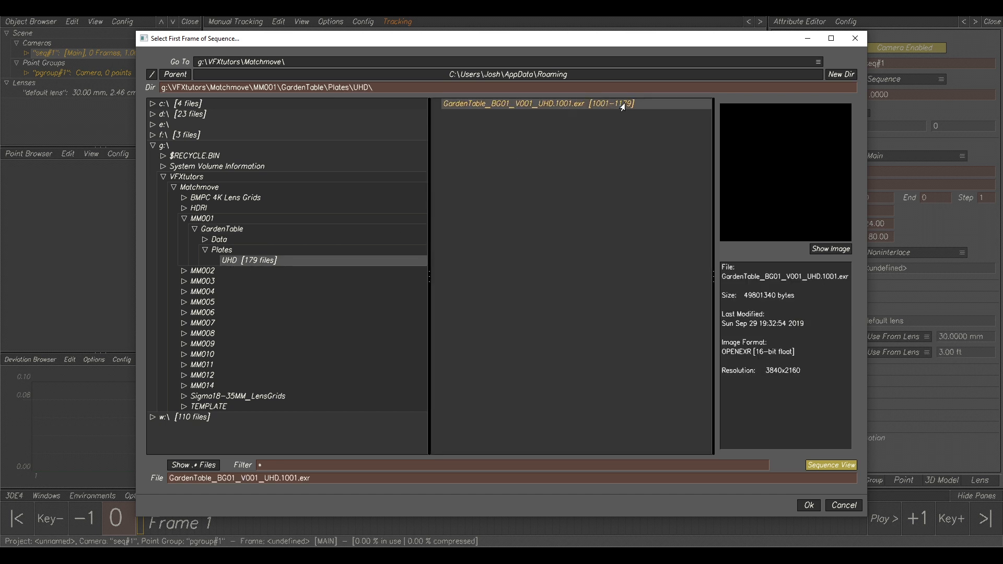
left_click(831, 465)
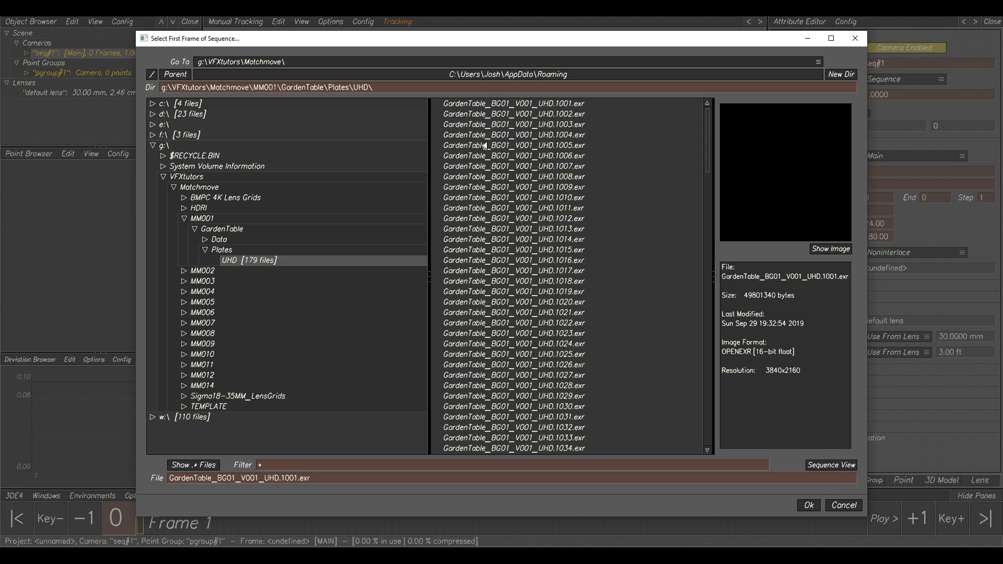
left_click(819, 465)
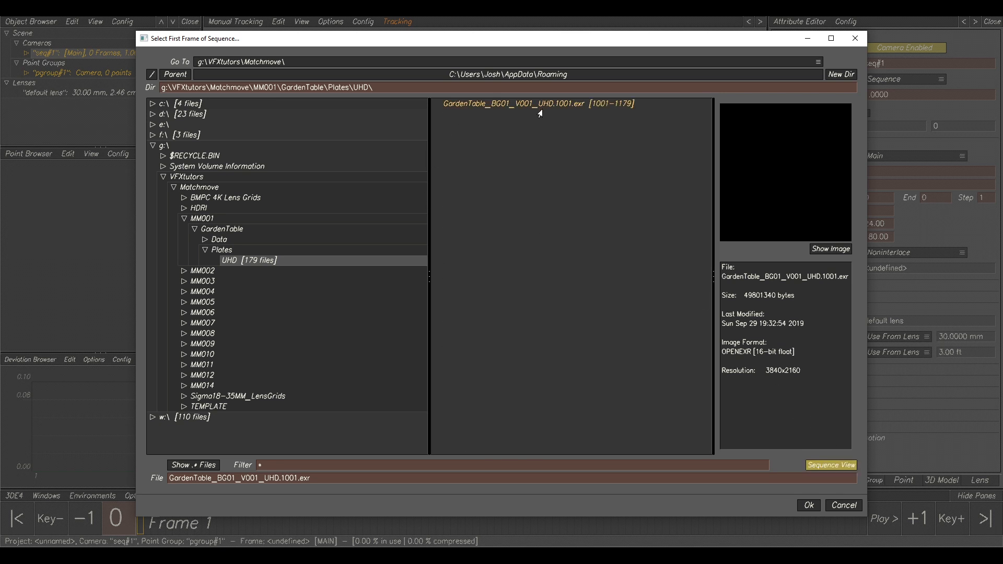
left_click(809, 506)
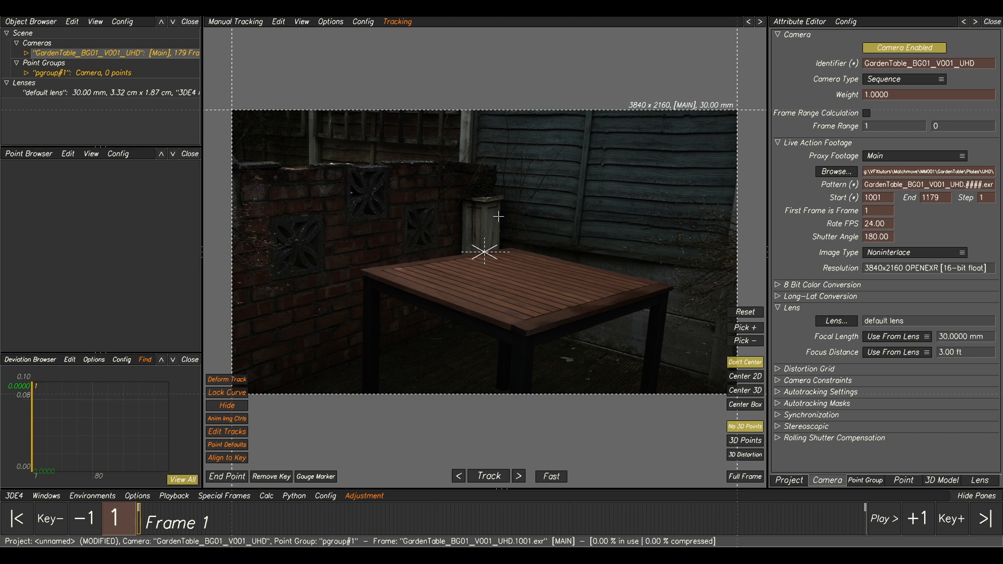
Set the gamma of the footage's 8 bit color conversion to 2.2.
middle_click_drag(575, 290, 516, 242)
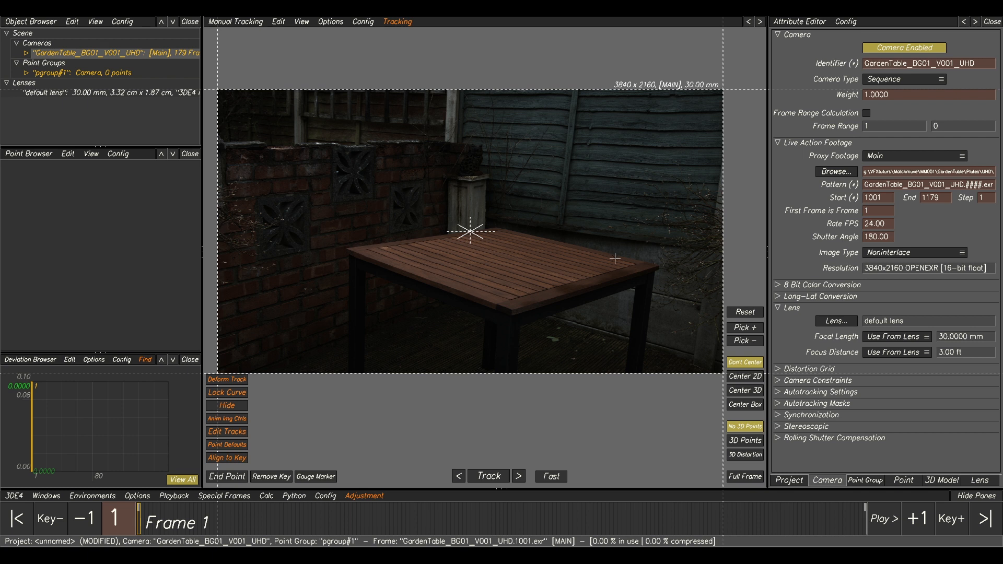
left_click(776, 287)
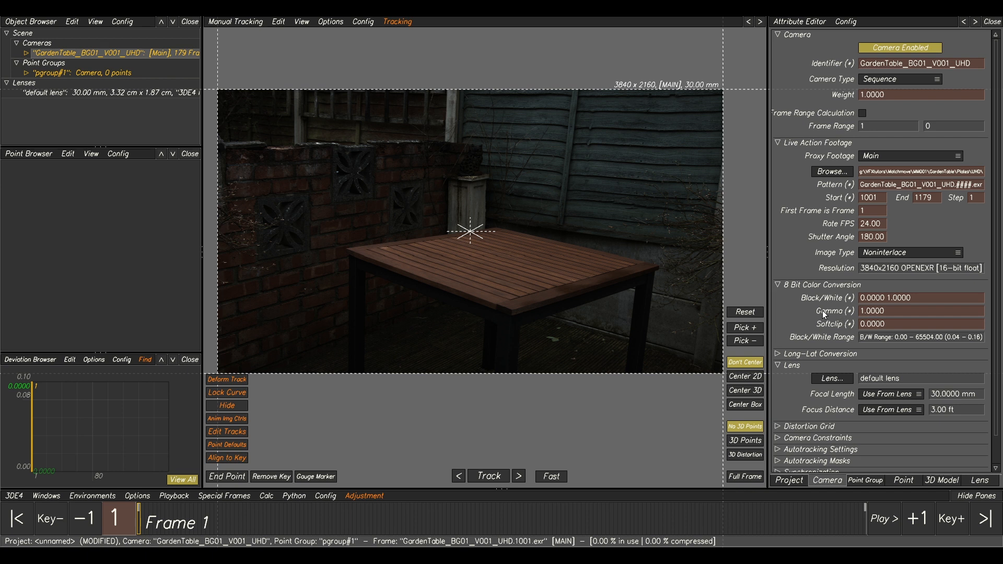
double_click(894, 313)
type("2.2")
key("Return")
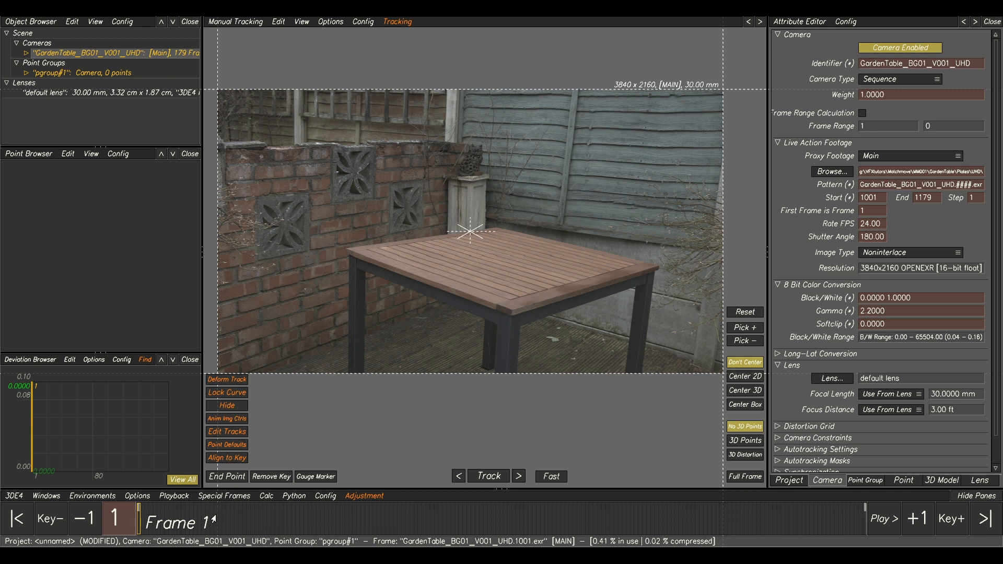
Scrub through the opening frames and briefly play the sequence to check the brightened footage.
mouse_move(215, 516)
left_mouse_down()
mouse_move(348, 522)
mouse_move(207, 525)
left_mouse_up()
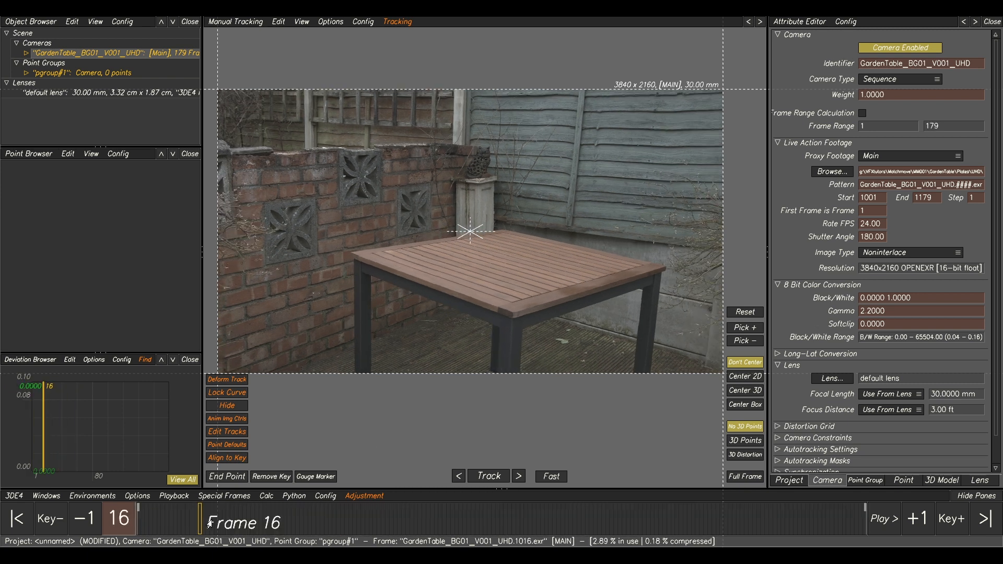
key("space")
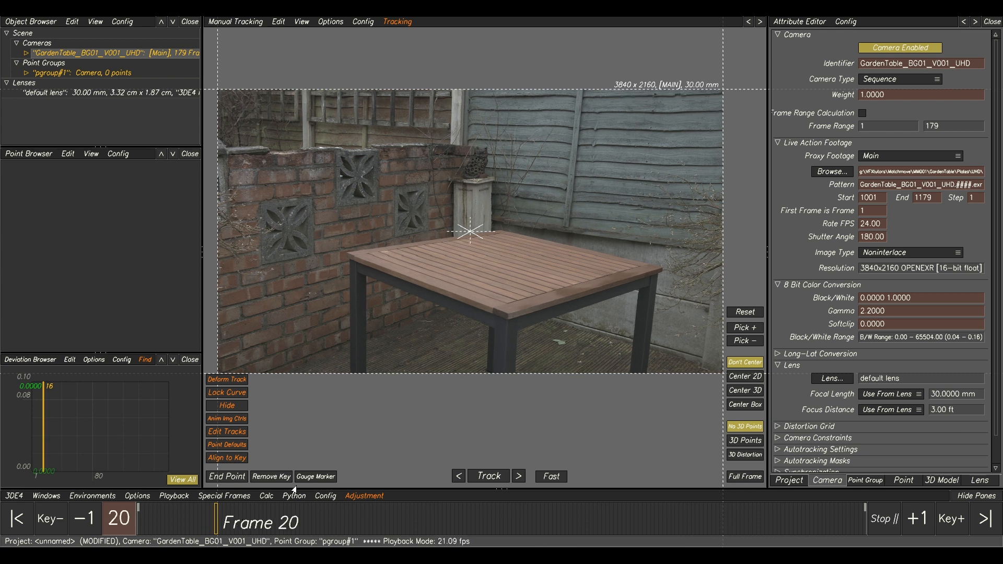
key("space")
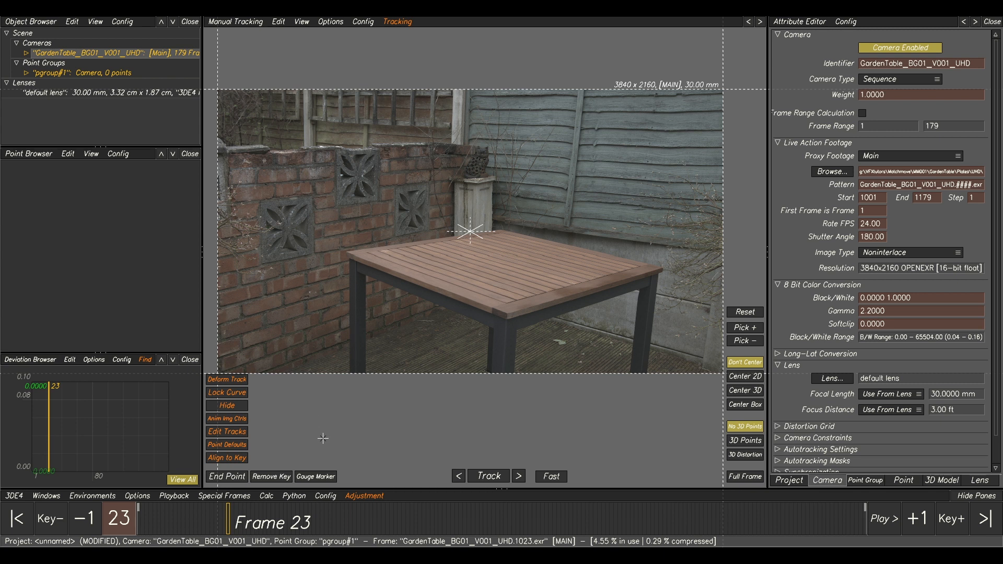
Start saving the project under a new name and create a directory named tut inside MM001 as its destination.
left_click(14, 496)
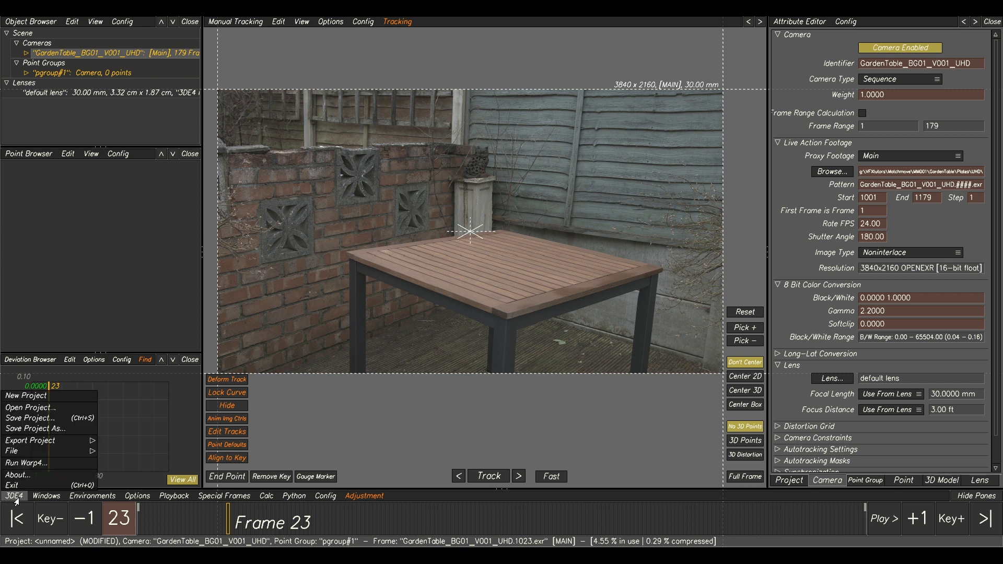
left_click(57, 434)
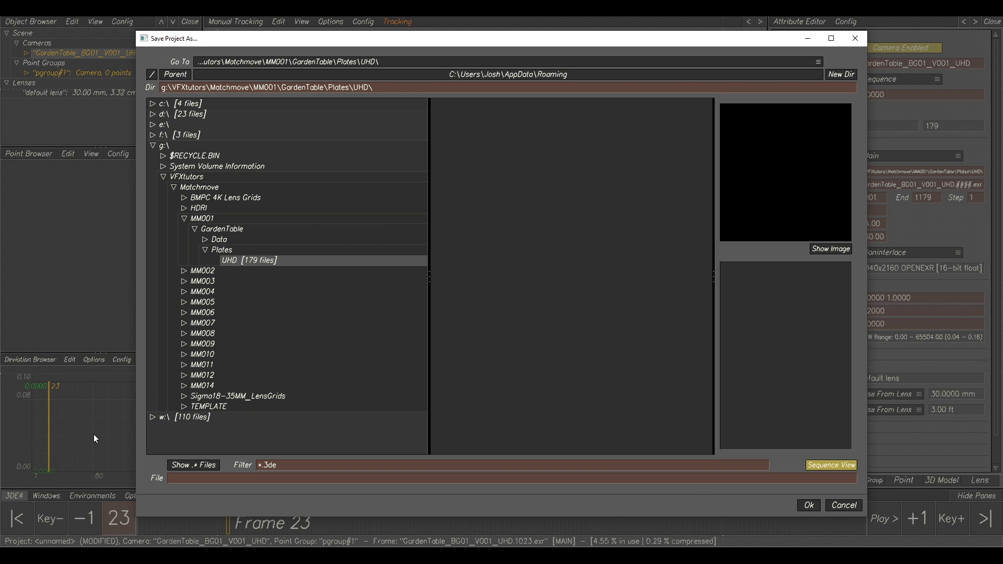
left_click(206, 220)
left_click(841, 74)
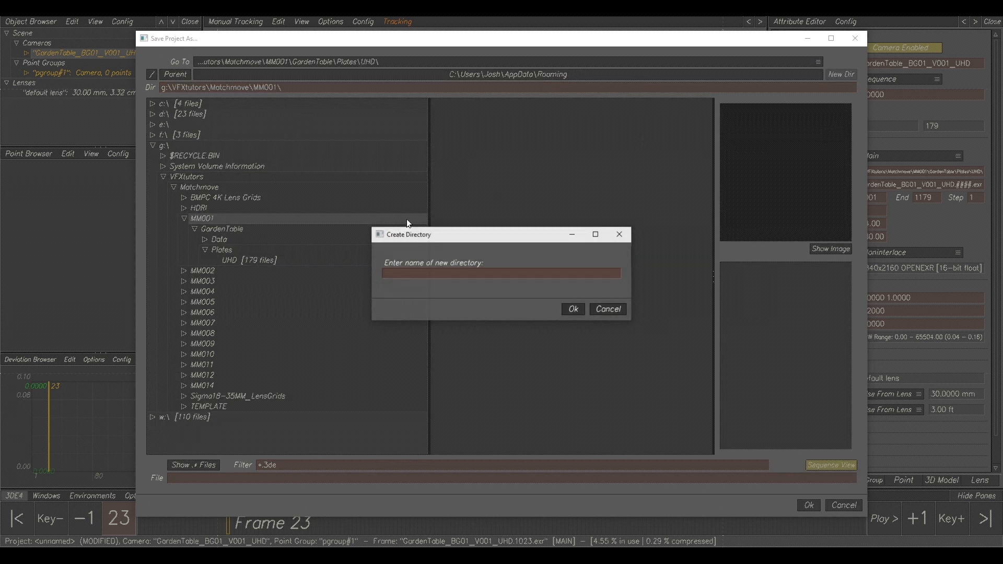
left_click(443, 277)
type("tut")
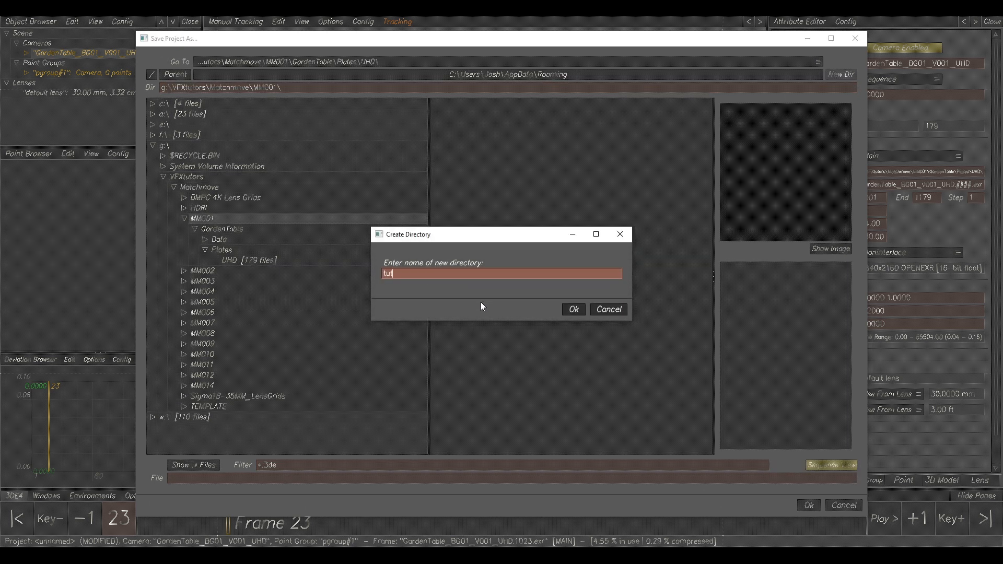
left_click(571, 310)
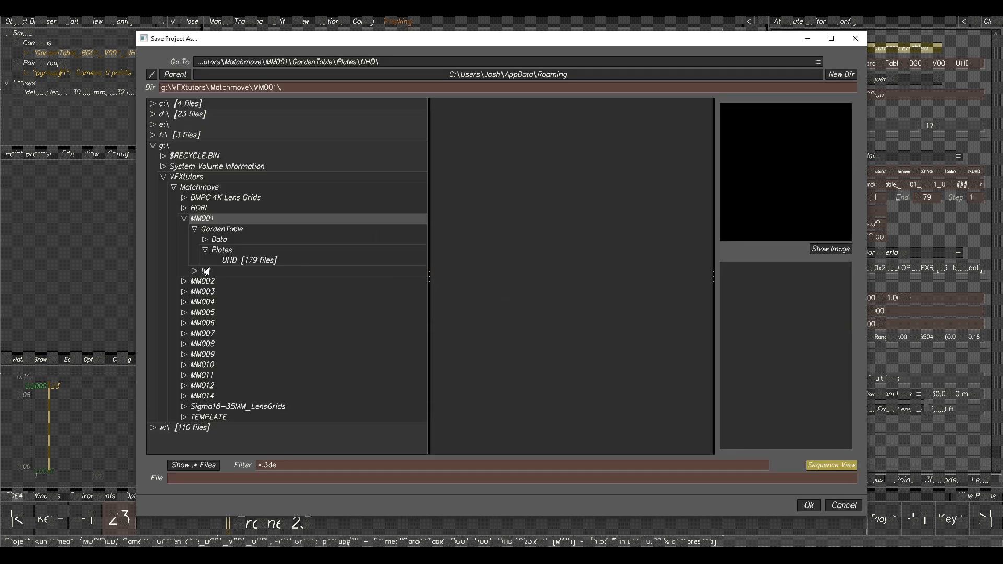
left_click(204, 271)
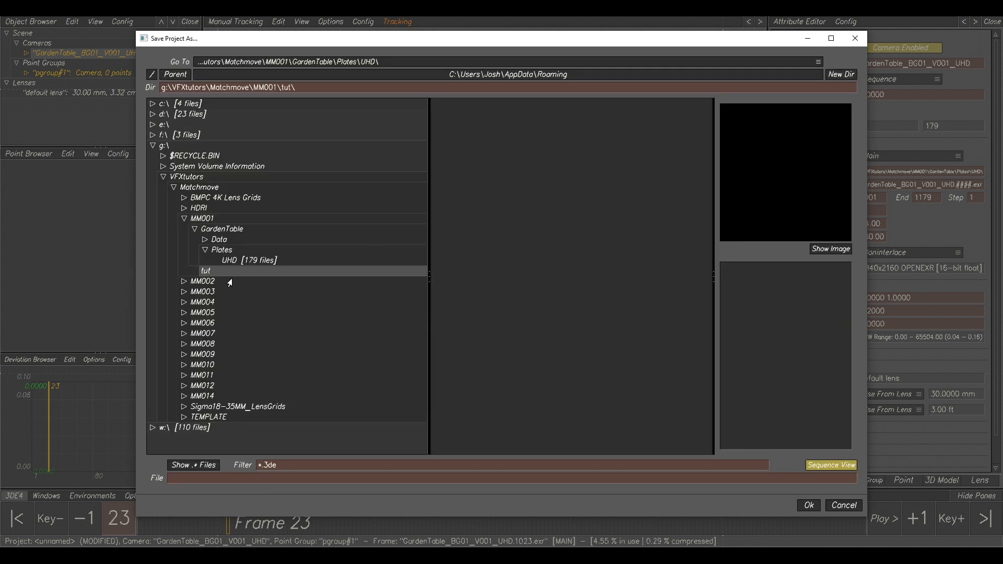
Save the project in the tut directory with the file name GardenTable_BG01_V001_UHD_Cam_v001.
left_click(208, 479)
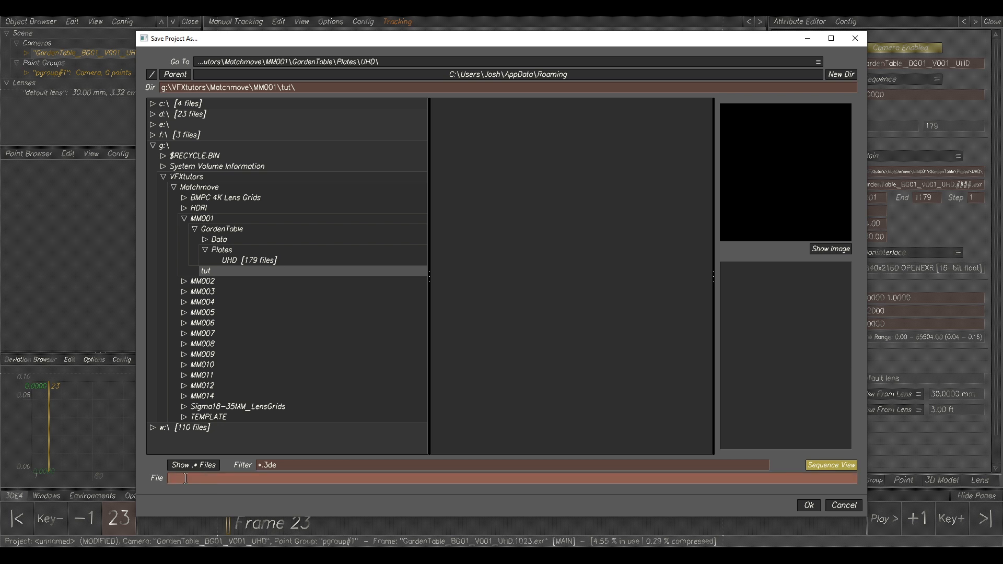
type("GardenTable_BG01_V001_UHD_Cam_v001")
left_click_drag(166, 479, 362, 485)
left_click(809, 505)
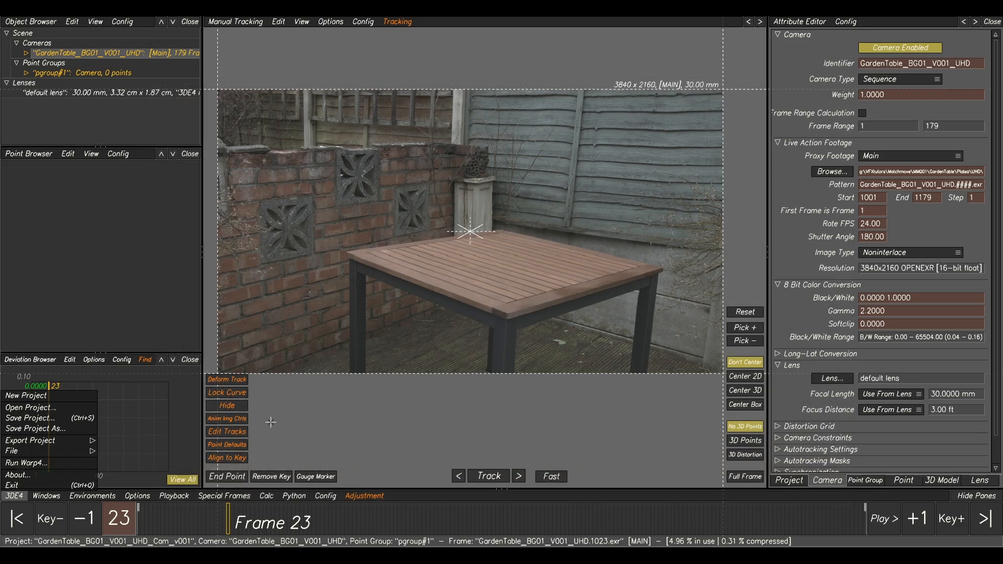
Export a buffer compression file for the footage and import it back into the project.
left_click(175, 498)
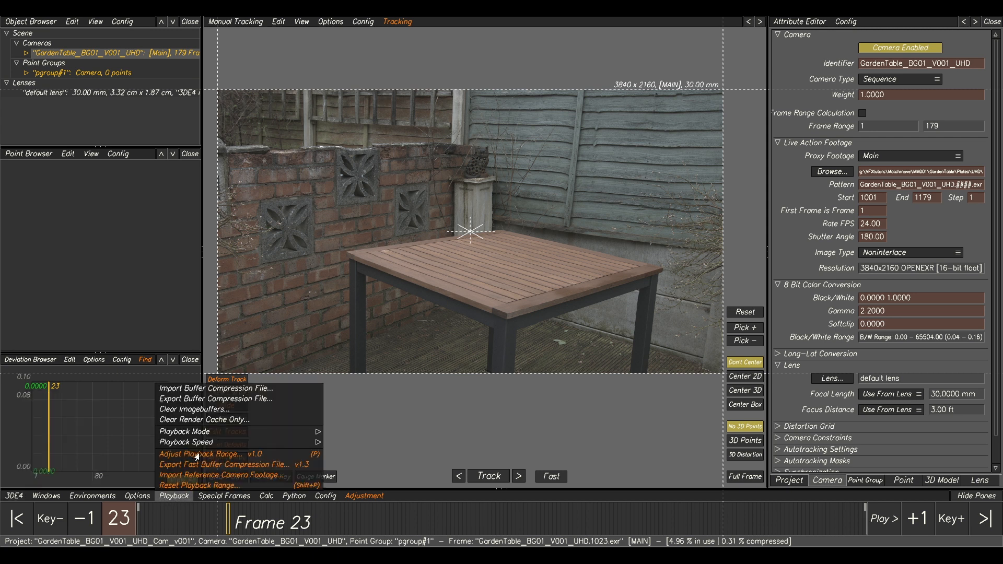
left_click(199, 400)
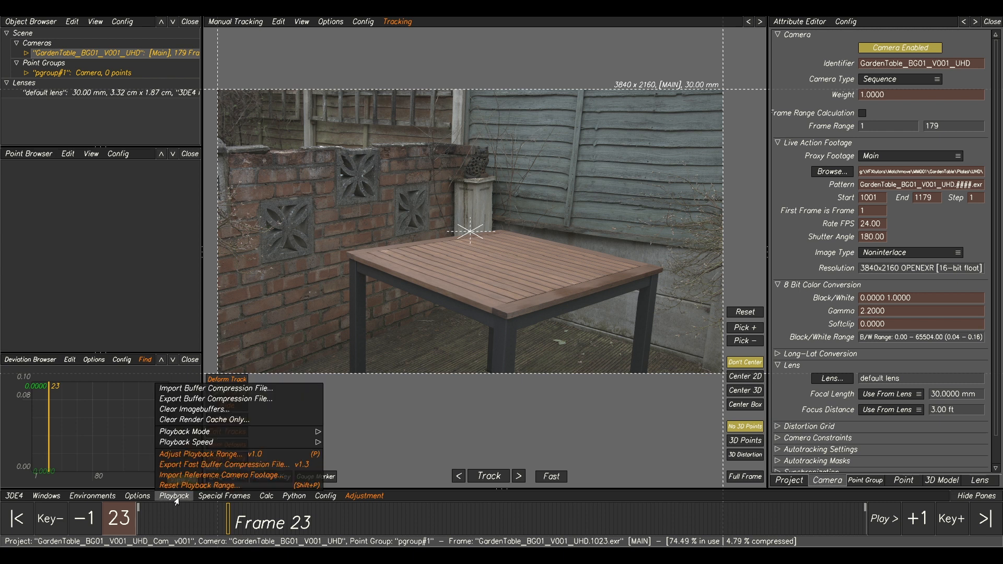
left_click(181, 389)
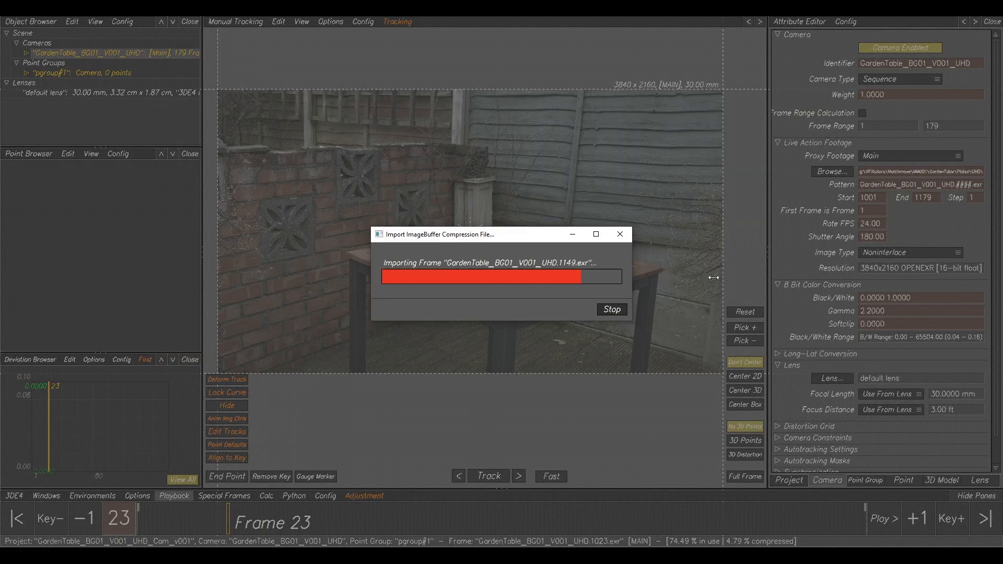
Play the buffered sequence and scrub to frame 112 to review the camera motion around the garden table.
key("space")
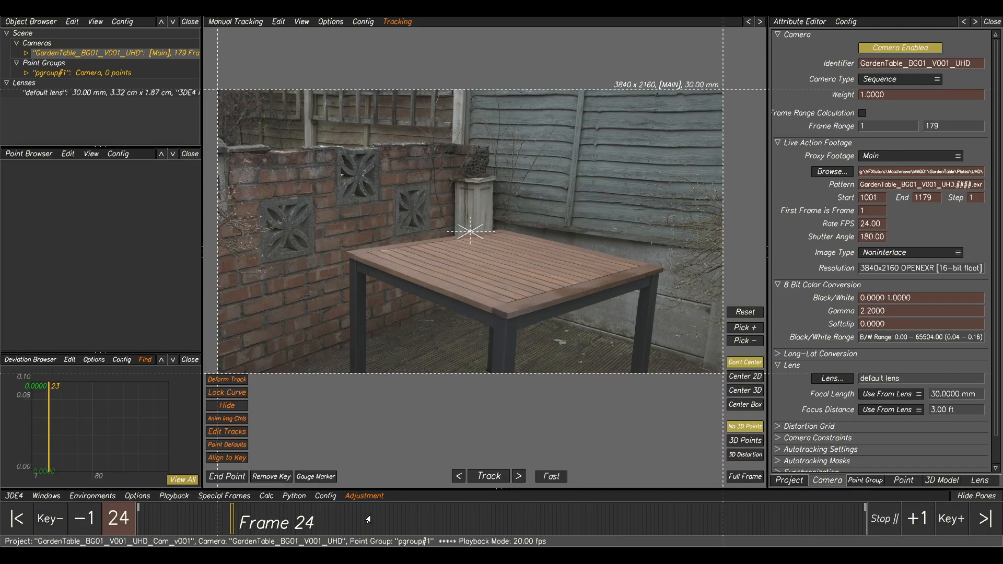
right_click_drag(529, 385, 551, 404)
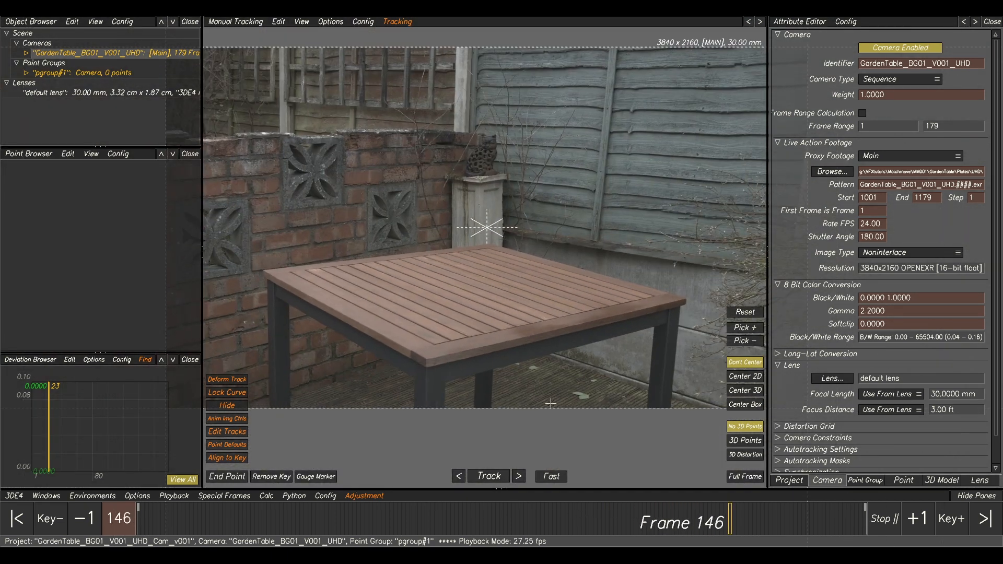
left_click_drag(397, 515, 589, 490)
scroll(538, 265, "down", 5)
middle_click_drag(506, 179, 444, 198)
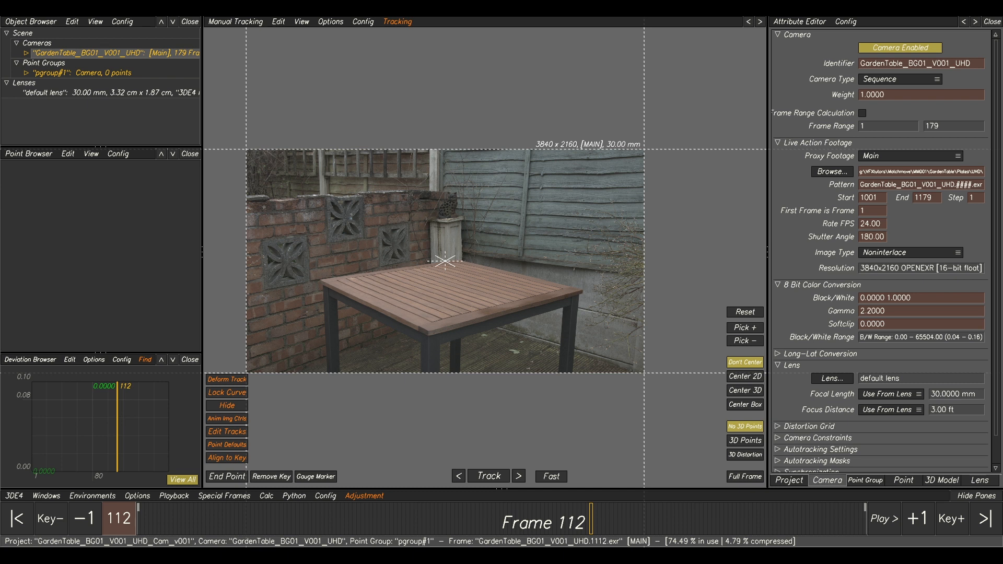
Bring up the GardenTableCameraData notes in Notepad and review the camera model, sensor size and lens entries.
left_click_drag(0, 220, 488, 205)
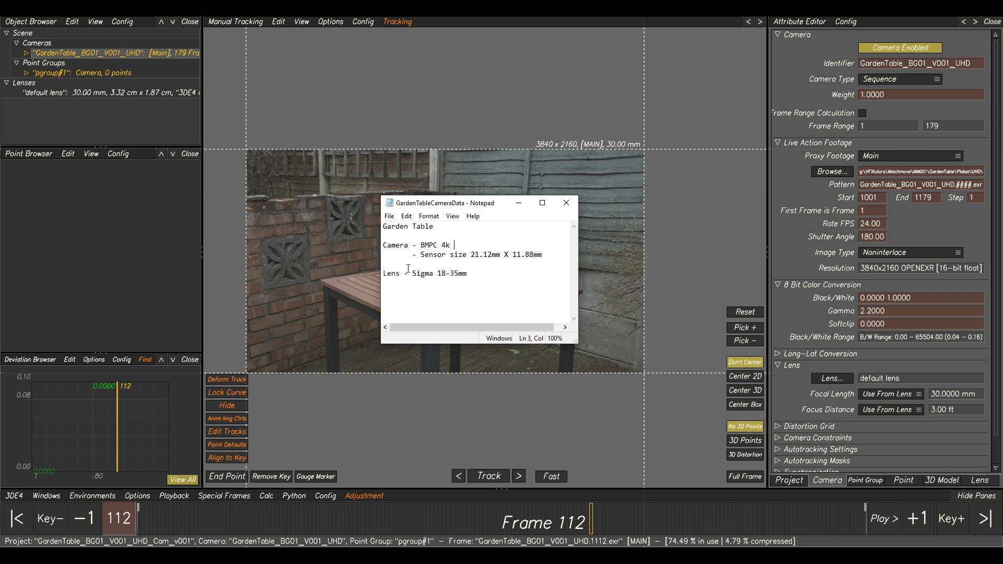
left_click_drag(468, 273, 413, 273)
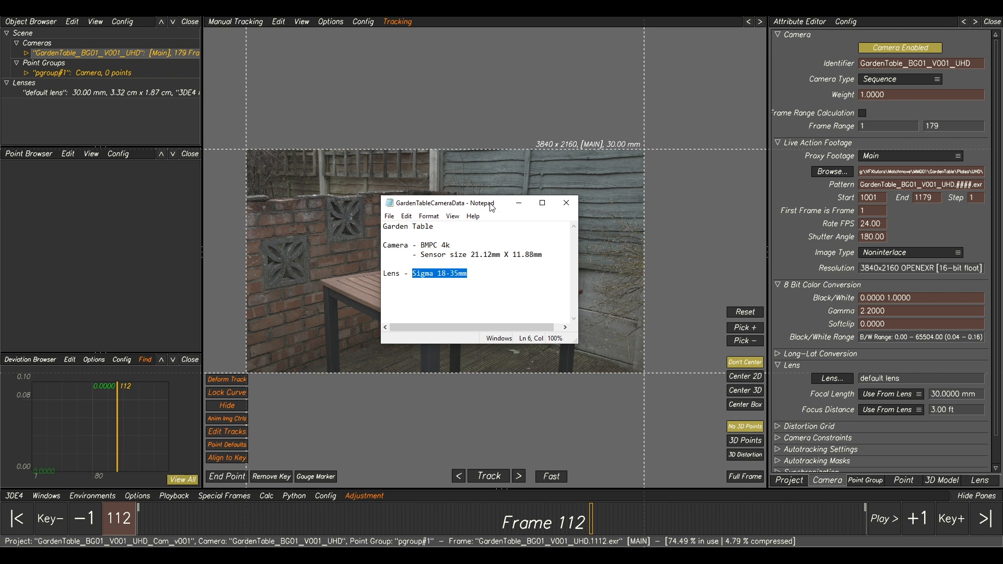
left_click_drag(494, 203, 425, 195)
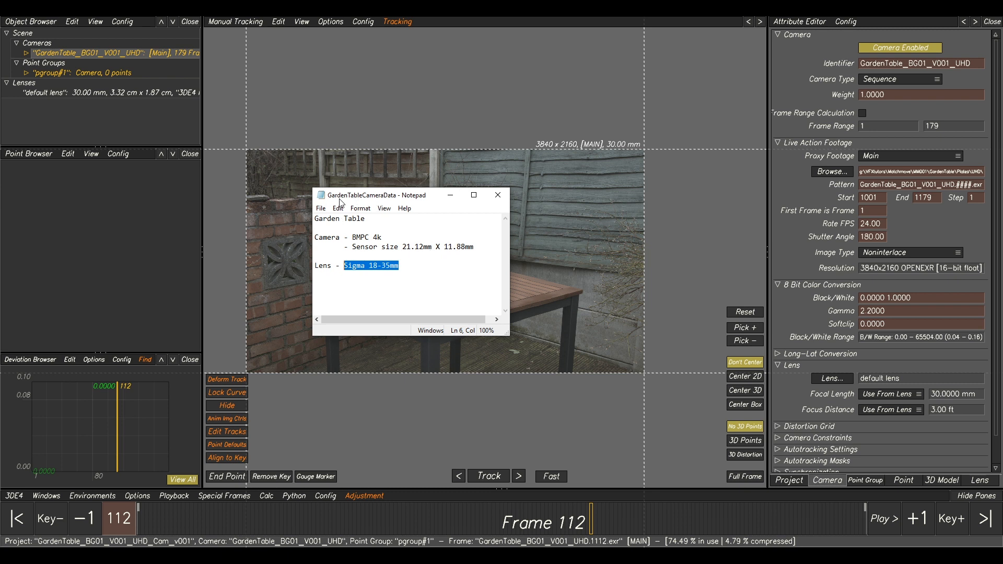
left_click_drag(352, 237, 381, 238)
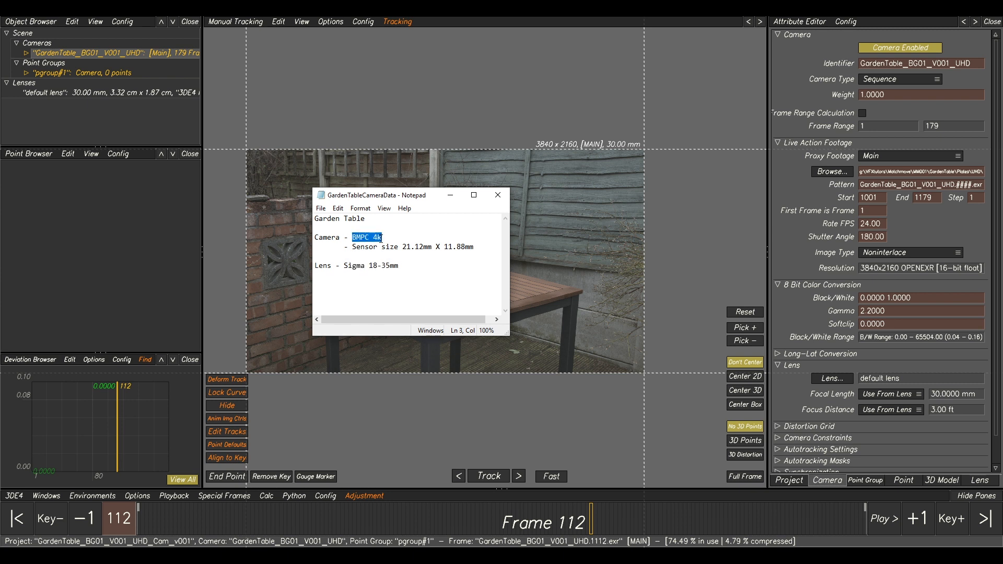
left_click_drag(353, 246, 465, 247)
left_click_drag(400, 265, 326, 265)
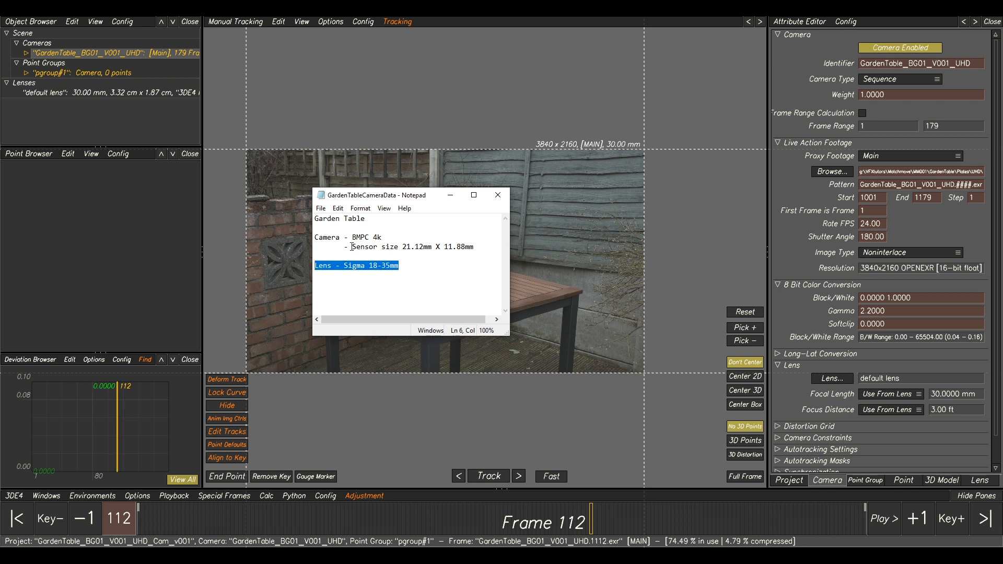
left_click_drag(353, 247, 465, 254)
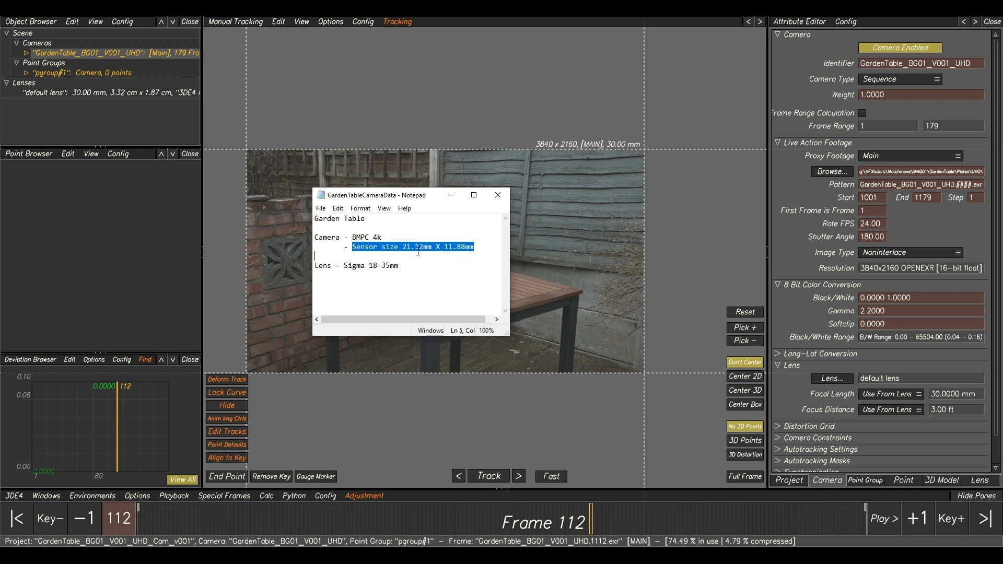
left_click_drag(344, 266, 398, 270)
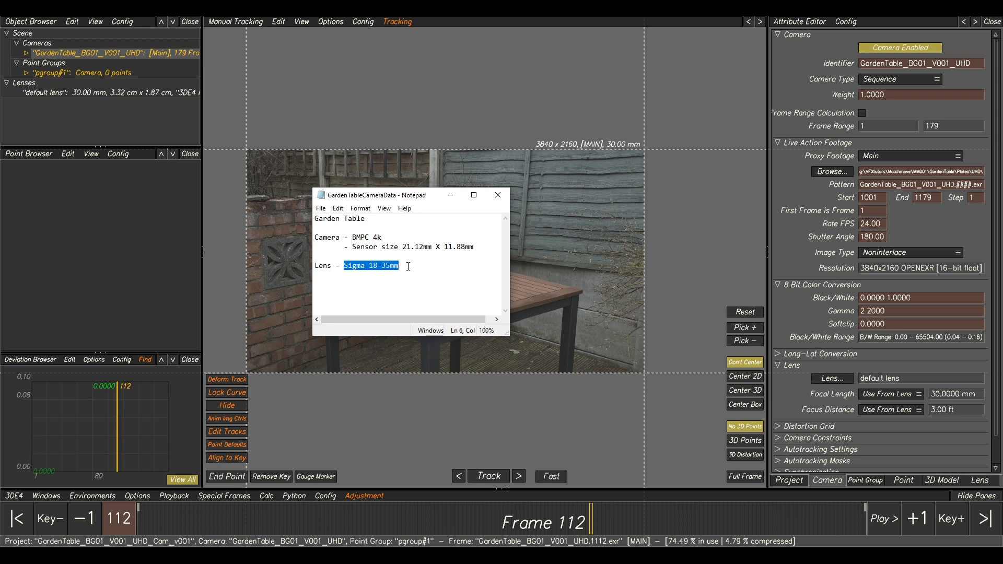
left_click(408, 267)
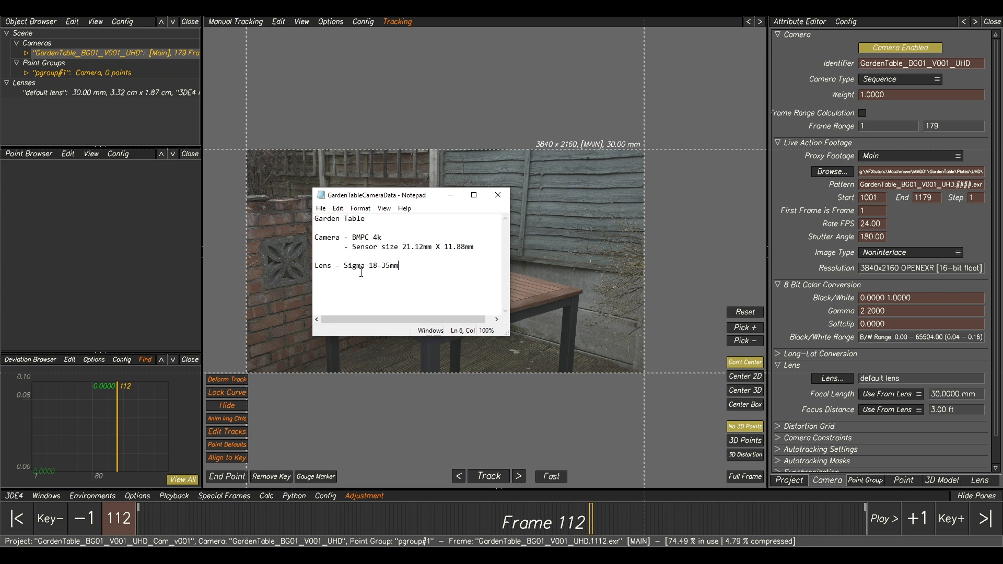
left_click_drag(351, 248, 414, 252)
left_click(411, 255)
left_click_drag(352, 247, 399, 247)
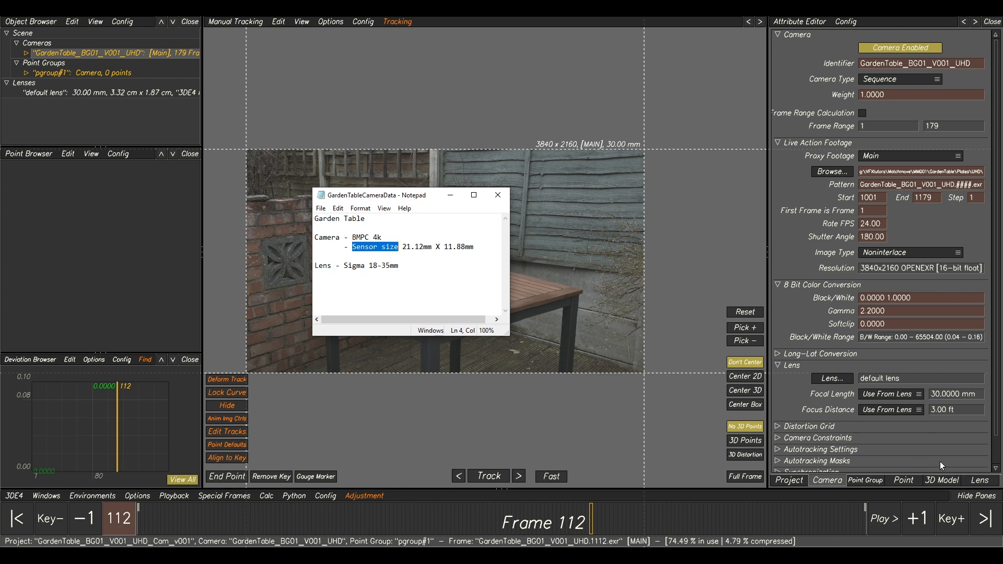
Set the default lens's filmback height to 1.1880 cm.
left_click(980, 480)
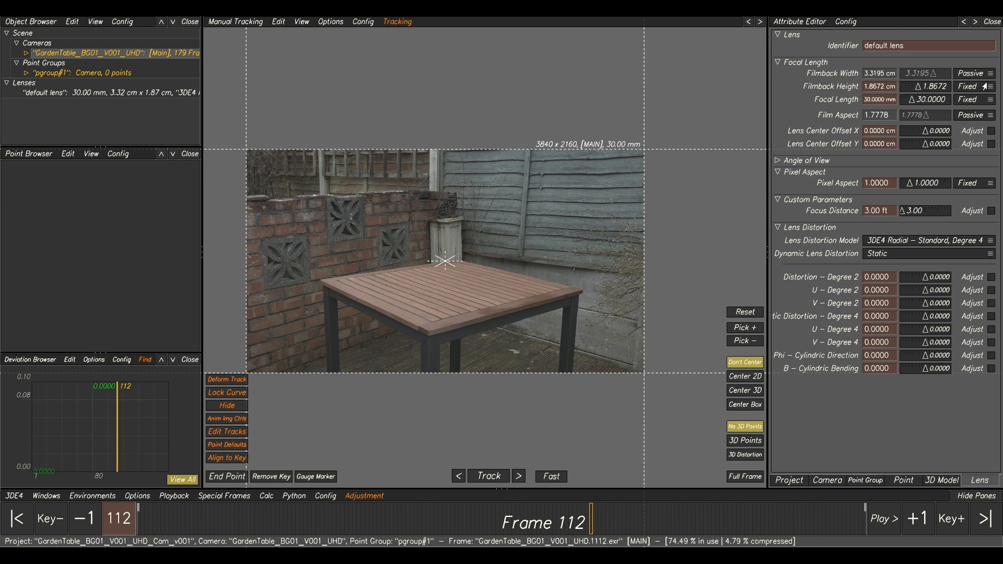
double_click(891, 87)
key("Return")
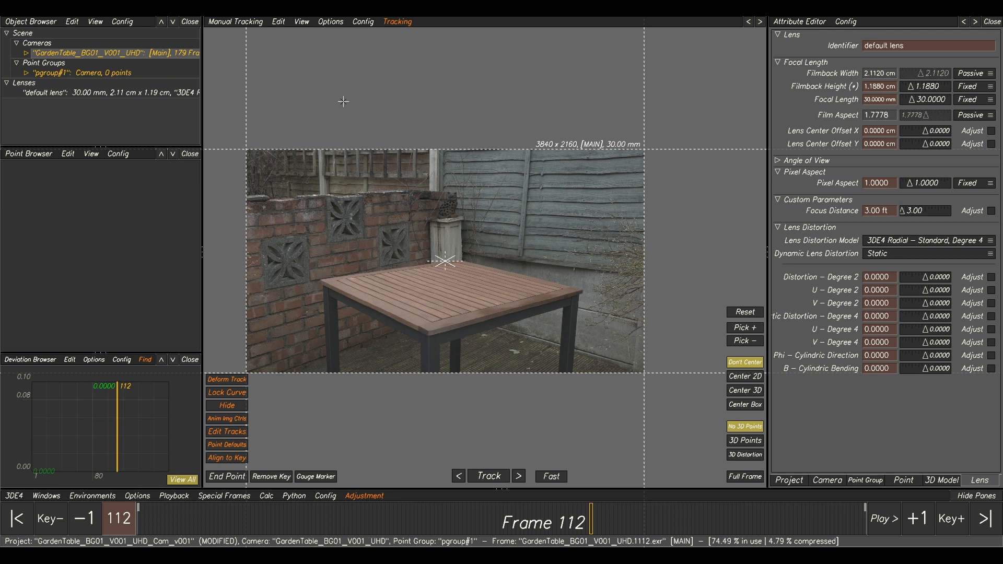
Import GardenTable_SetGeo_v001.obj from the GardenTable Data SetGeo folder as a new 3D model in point group pgroup#1.
left_click(24, 73)
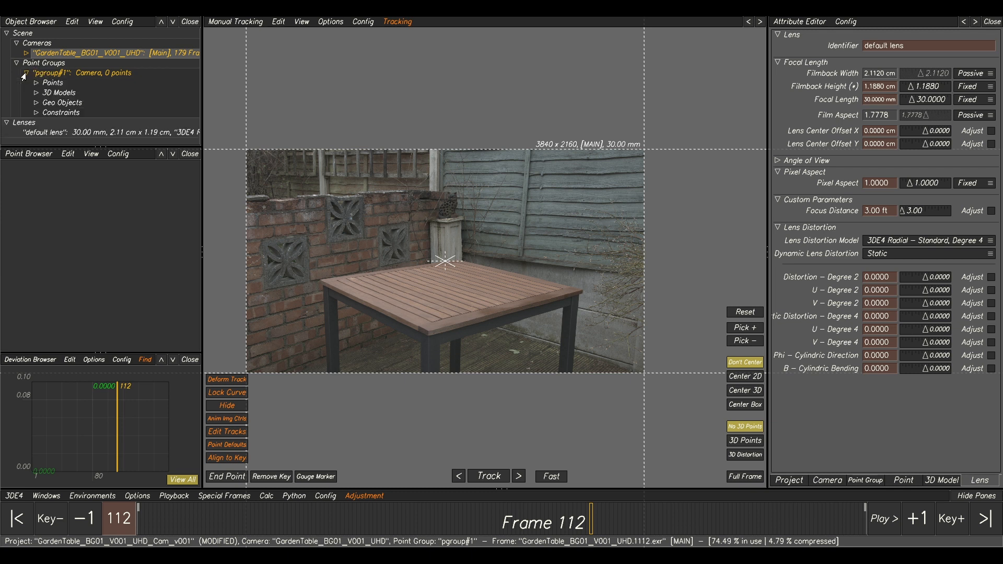
right_click(59, 96)
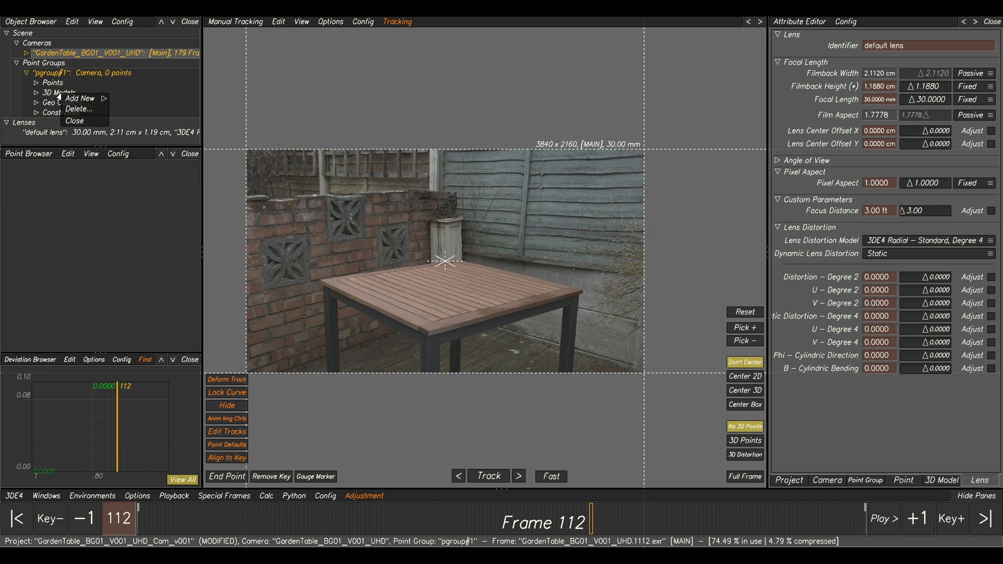
mouse_move(79, 100)
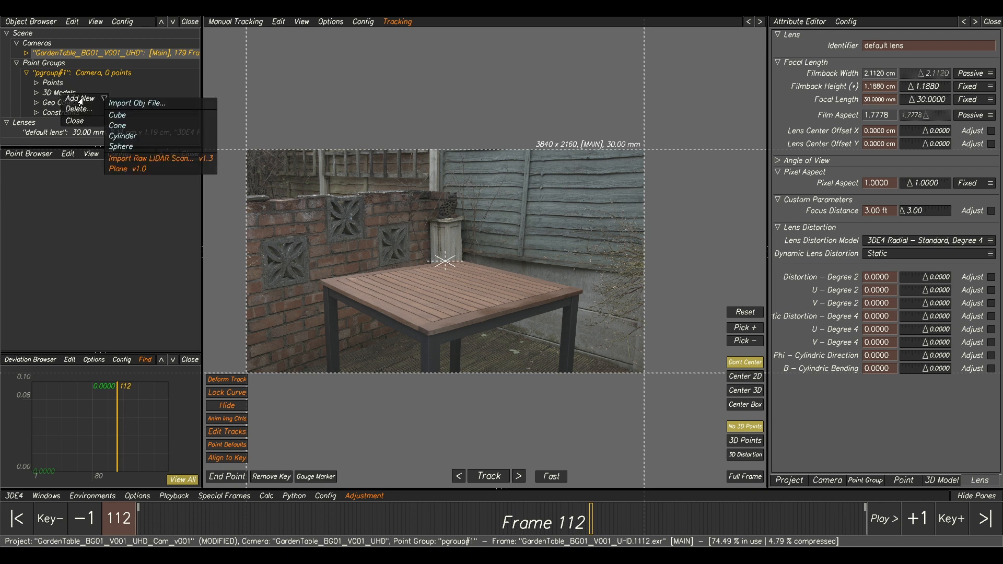
left_click(127, 104)
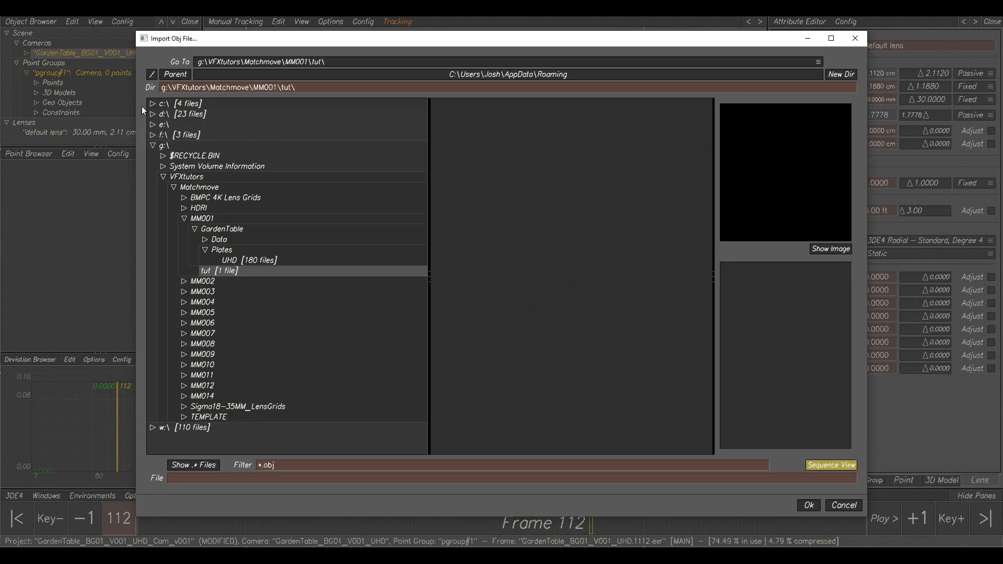
left_click(214, 230)
left_click(216, 241)
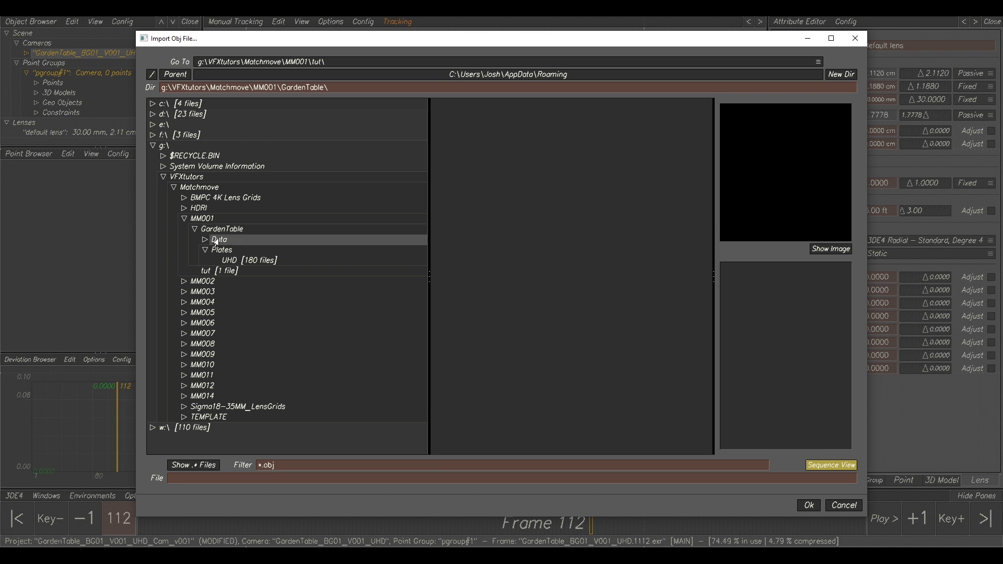
left_click(204, 240)
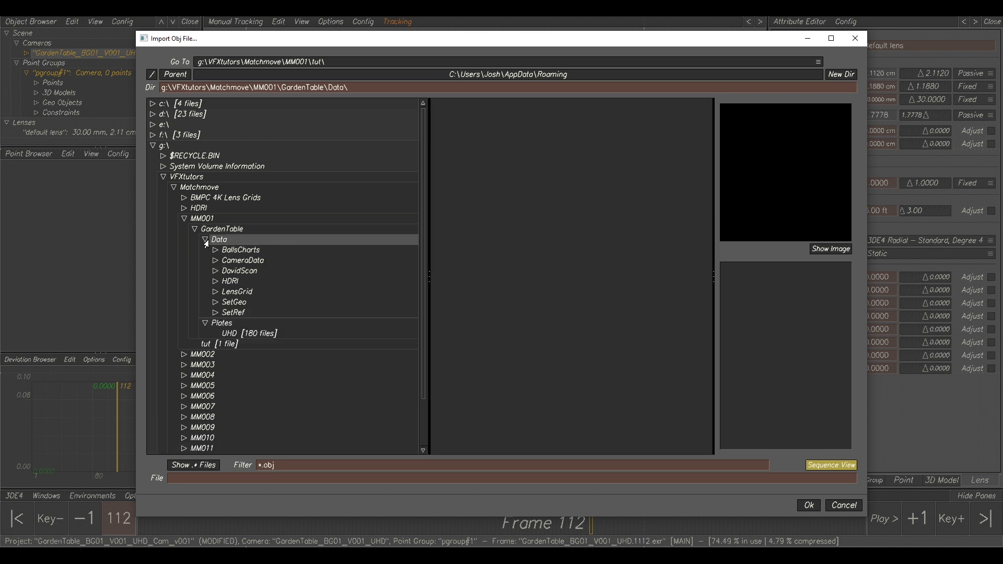
left_click(221, 305)
left_click(217, 305)
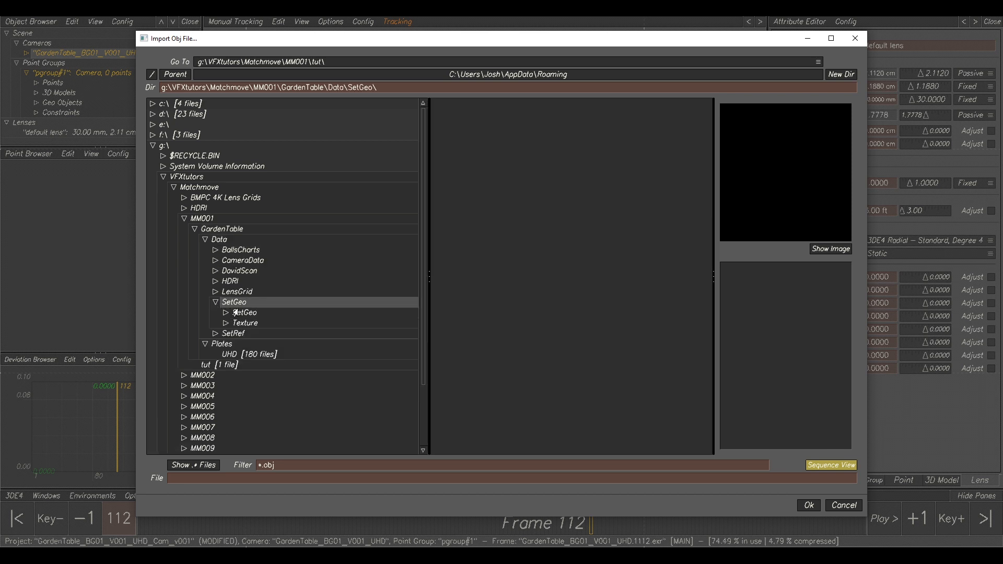
left_click(223, 315)
left_click(245, 316)
left_click(491, 105)
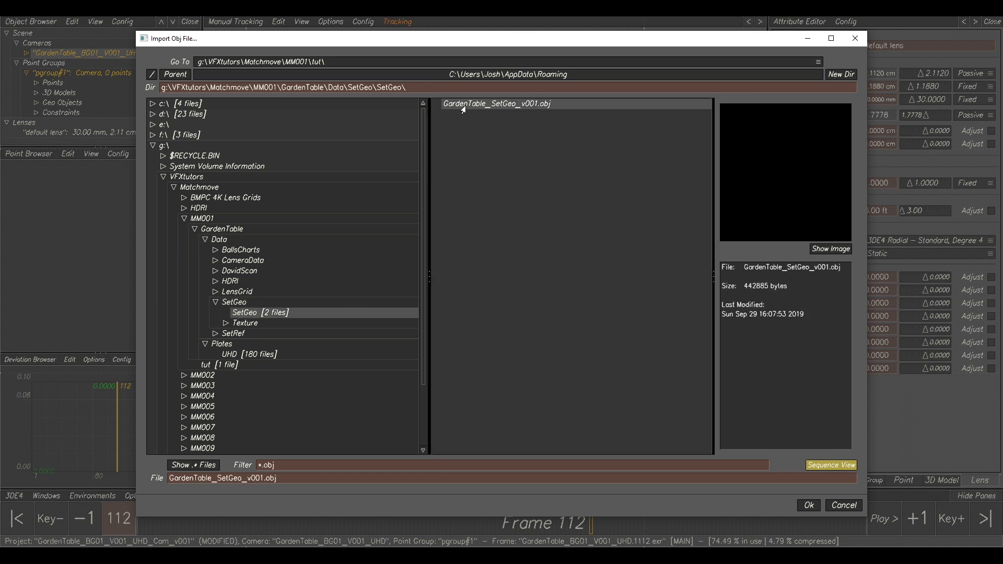
left_click(808, 506)
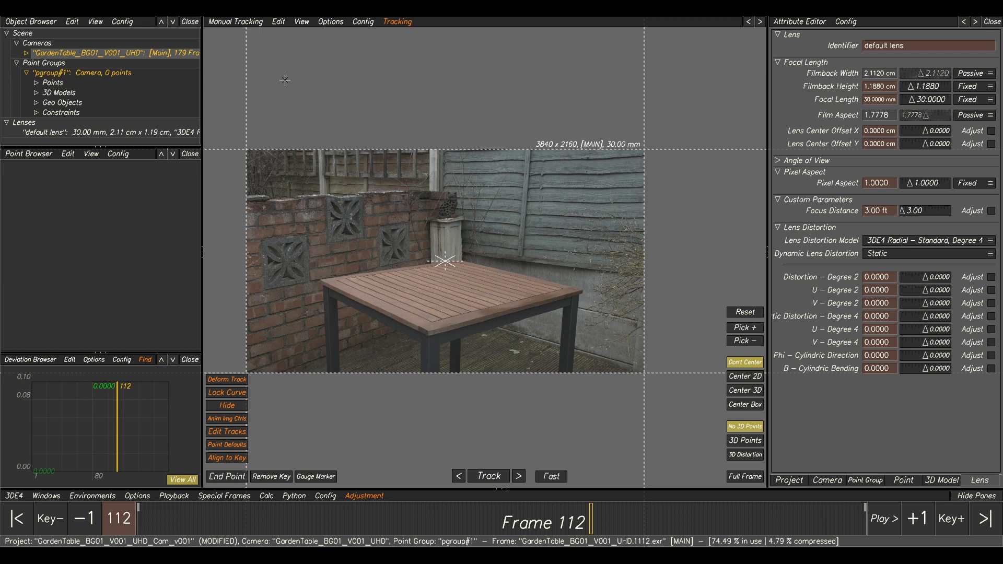
Center the imported set model in the Lineup view and roughly align its table with the garden table in frame 112.
key("F2")
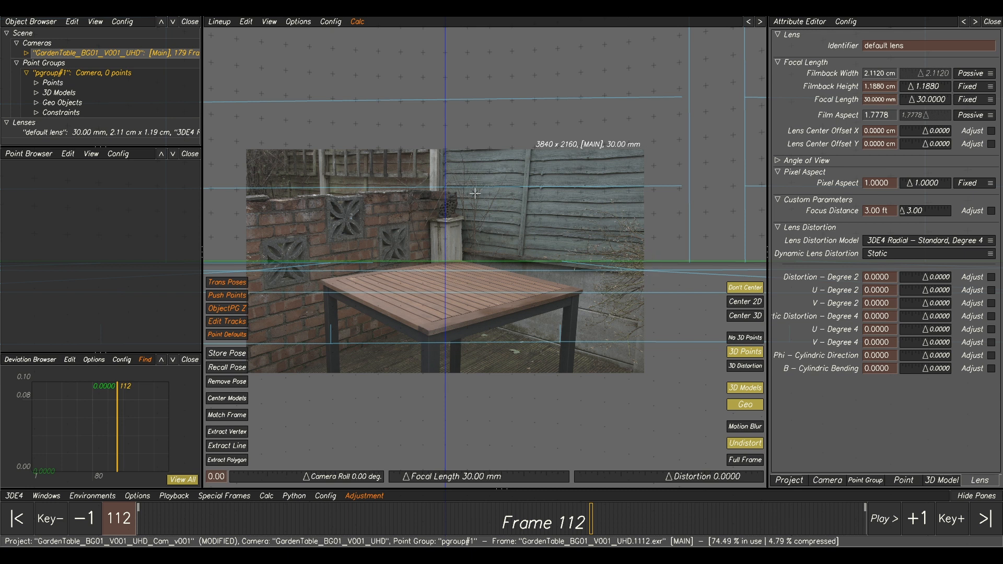
left_click(227, 398)
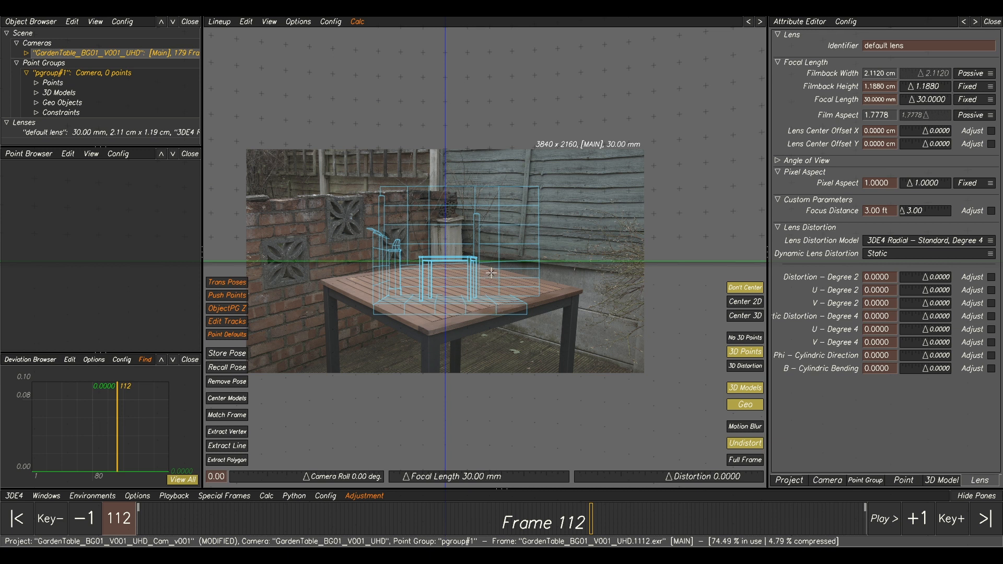
left_click_drag(488, 272, 485, 215)
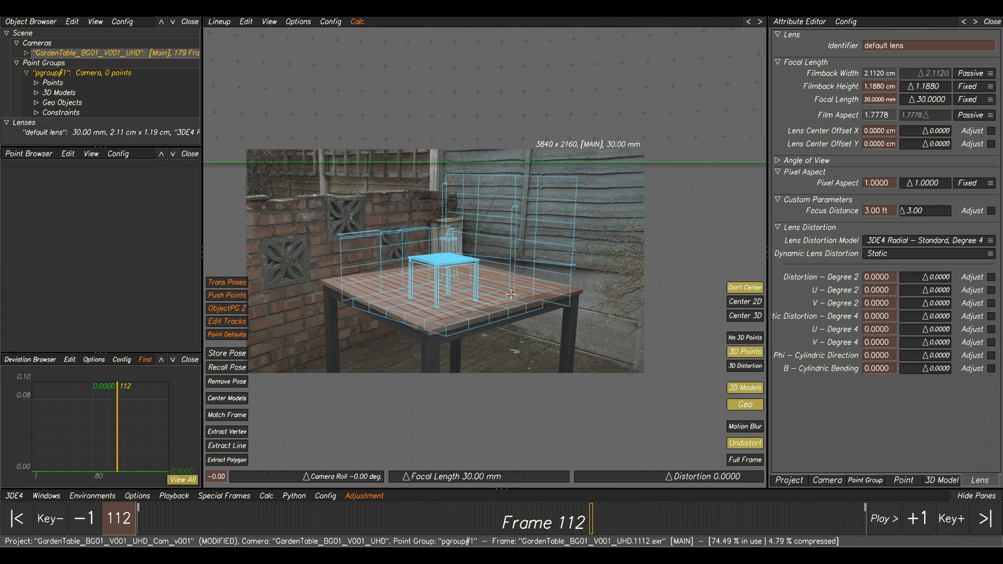
left_click_drag(464, 311, 430, 322)
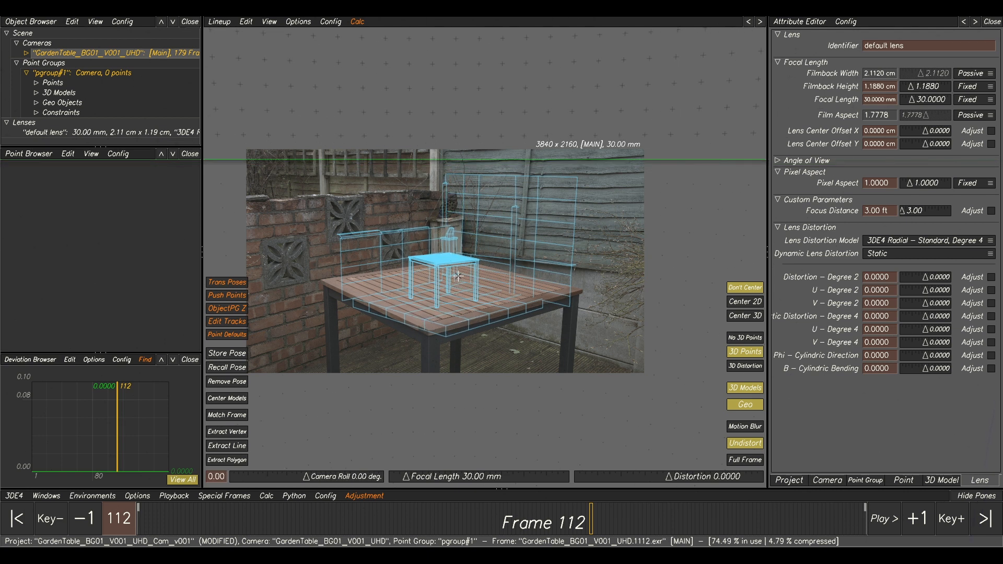
left_click_drag(448, 269, 596, 369)
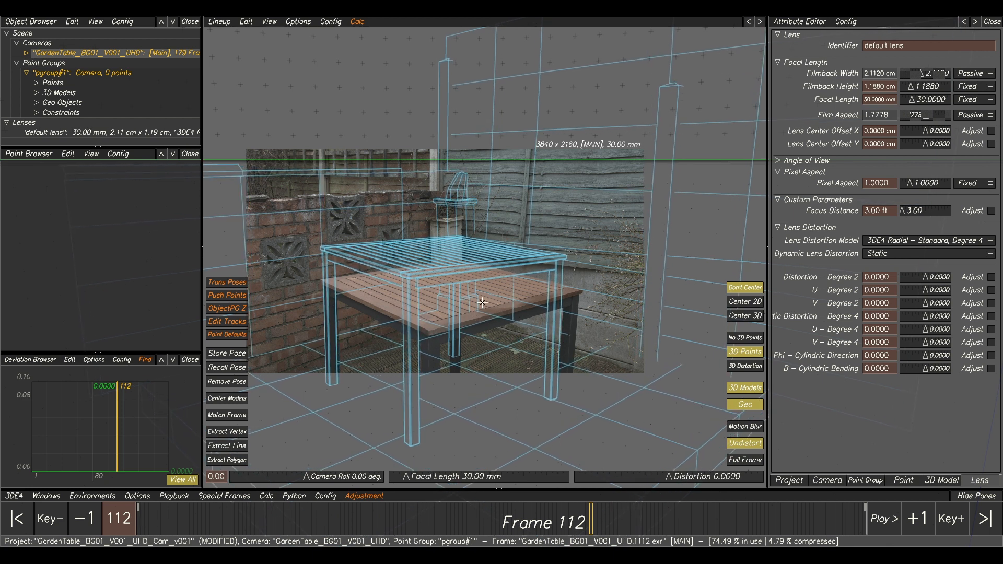
left_click_drag(482, 303, 466, 371)
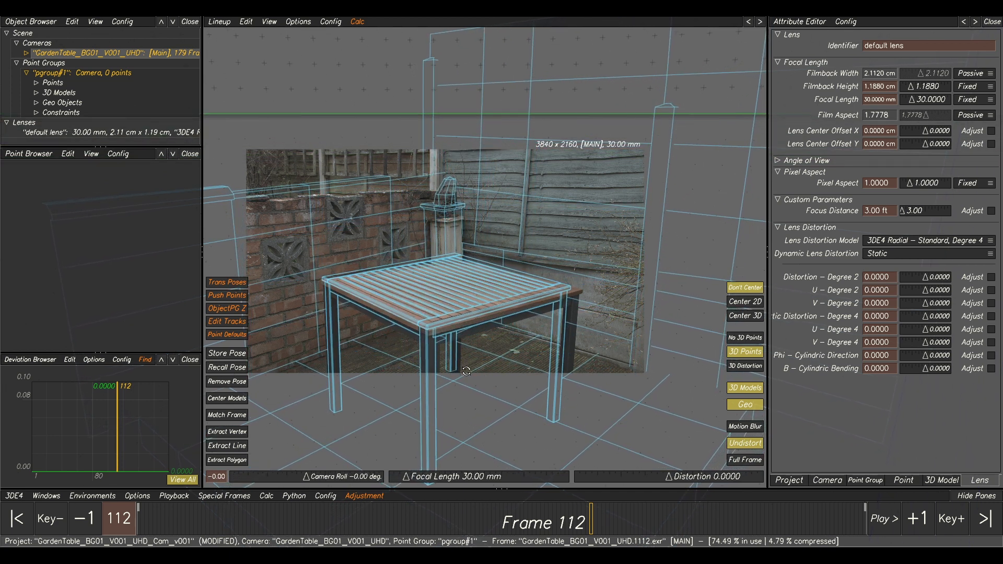
mouse_move(438, 327)
left_mouse_down()
mouse_move(448, 333)
mouse_move(425, 340)
mouse_move(430, 323)
mouse_move(450, 314)
left_mouse_up()
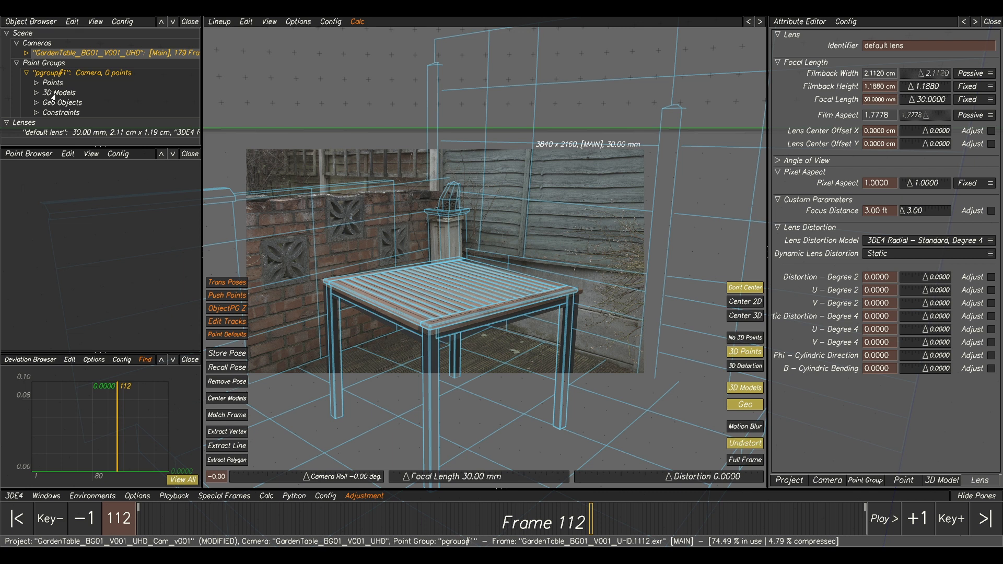
Apply GardenTableScanTIFF_v001.tif as the set model's UV texture map, and display its polygons instead of its lines.
left_click(36, 93)
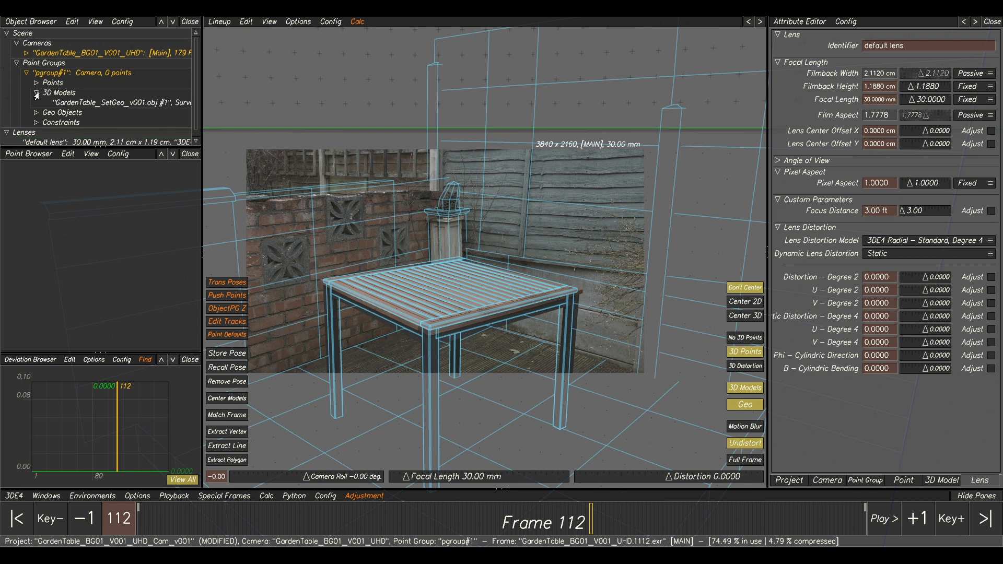
left_click(71, 103)
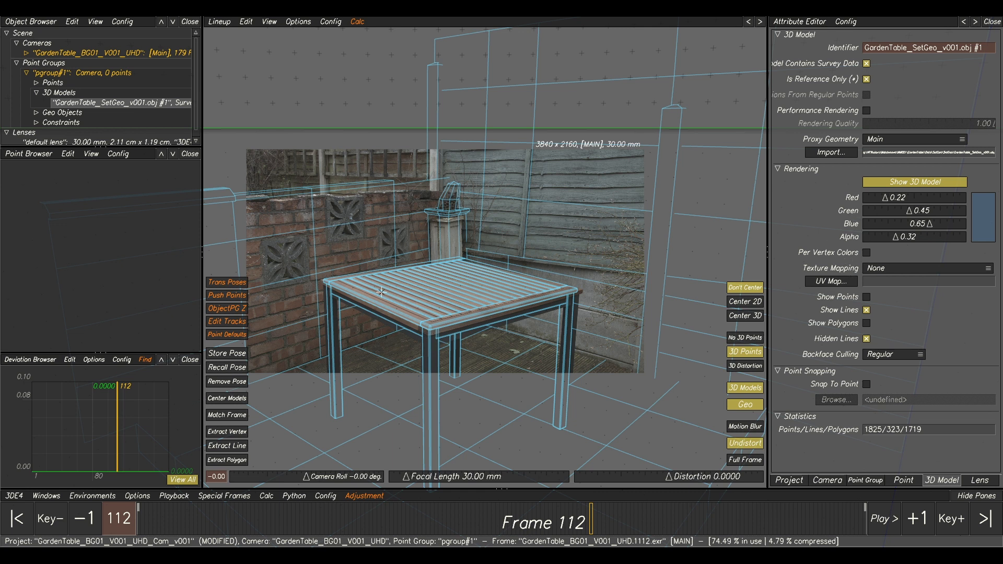
left_click(828, 283)
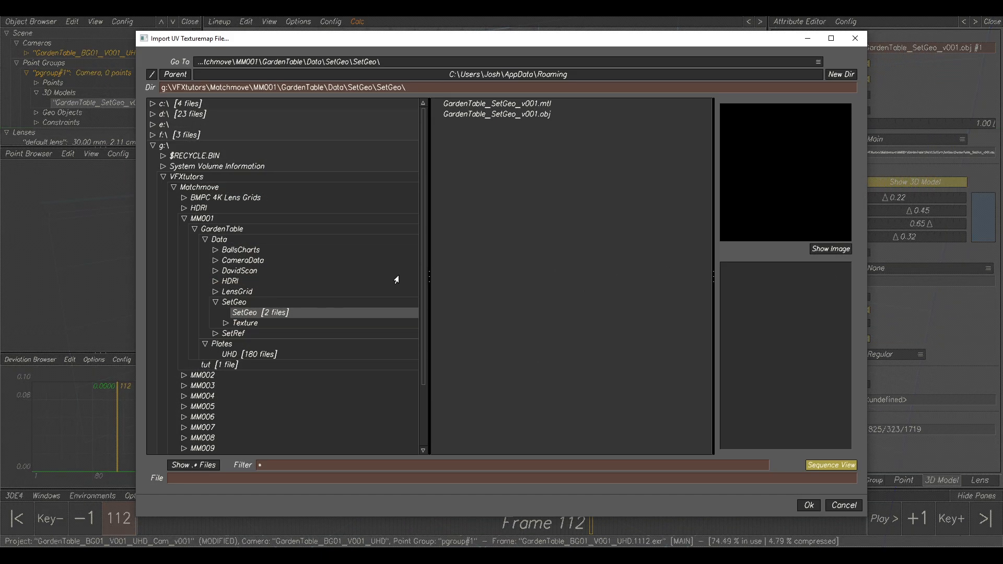
left_click(239, 324)
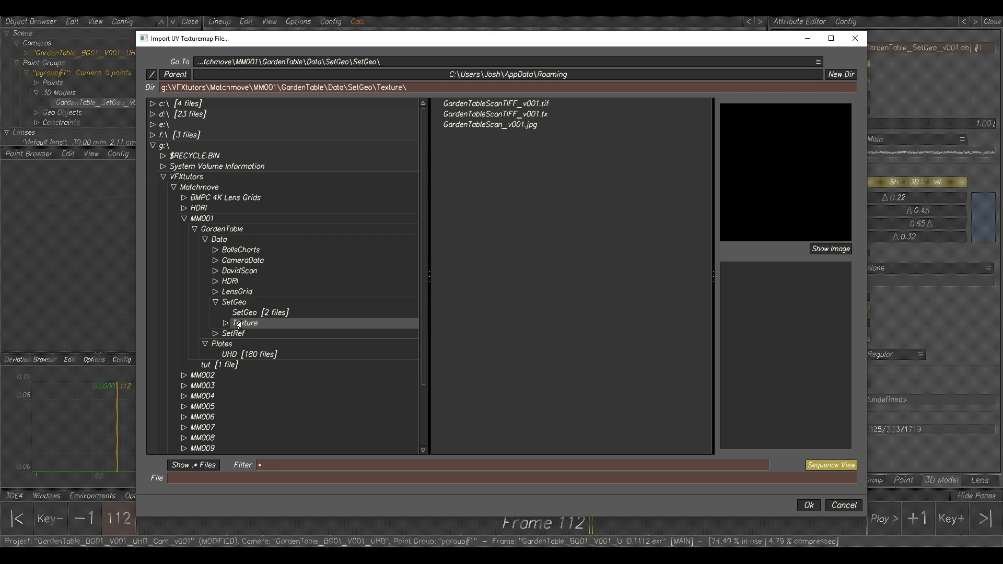
left_click(495, 107)
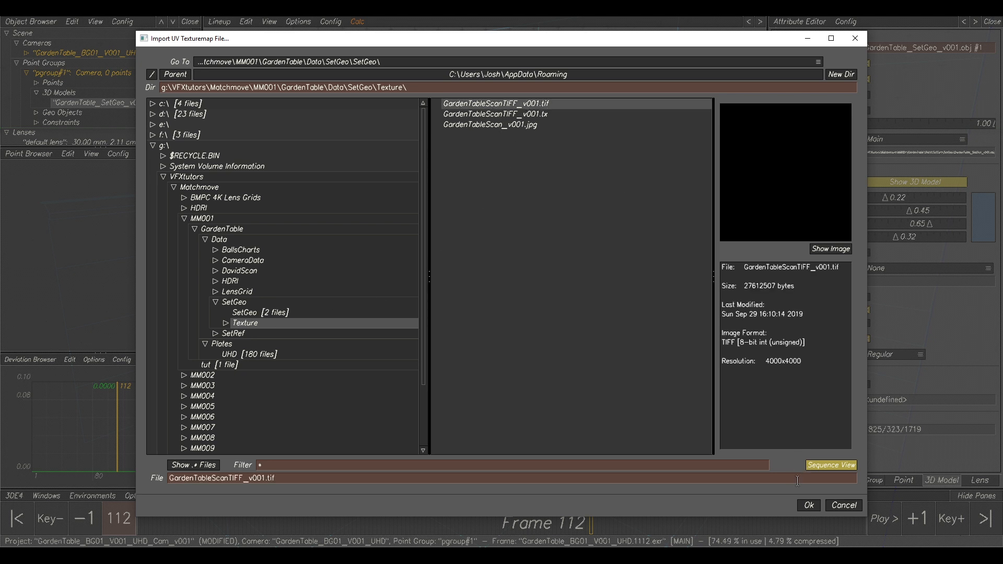
left_click(808, 505)
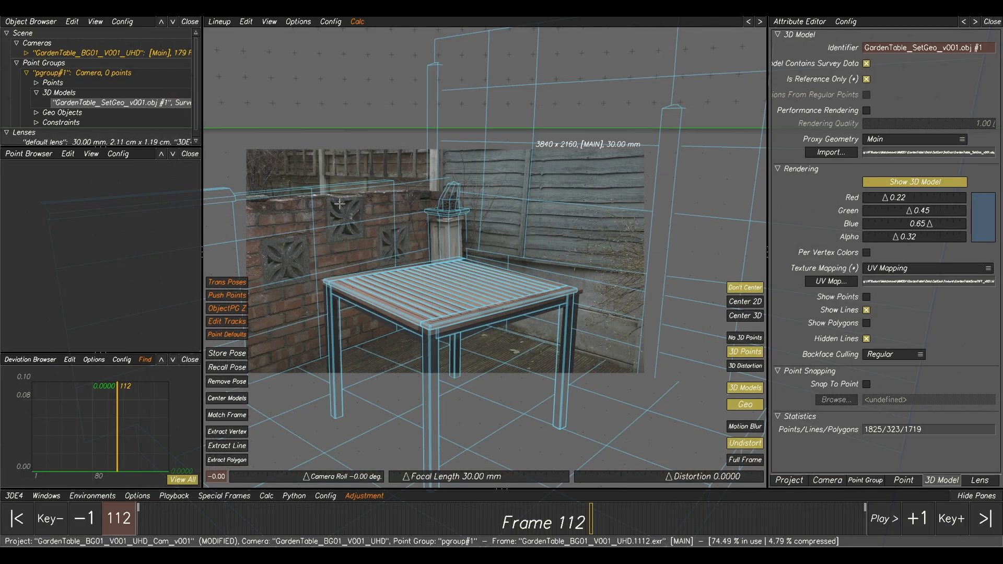
left_click(865, 311)
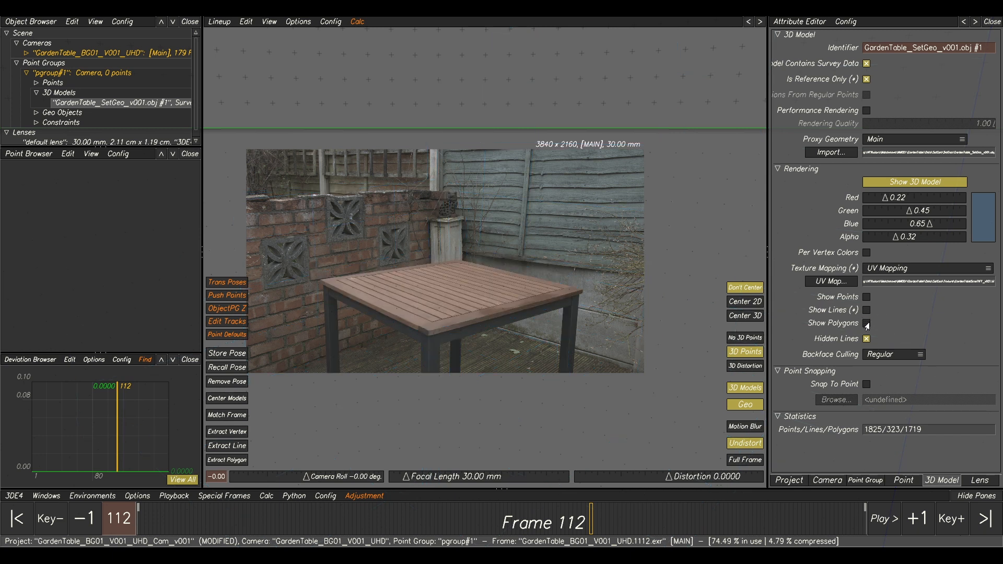
left_click(866, 324)
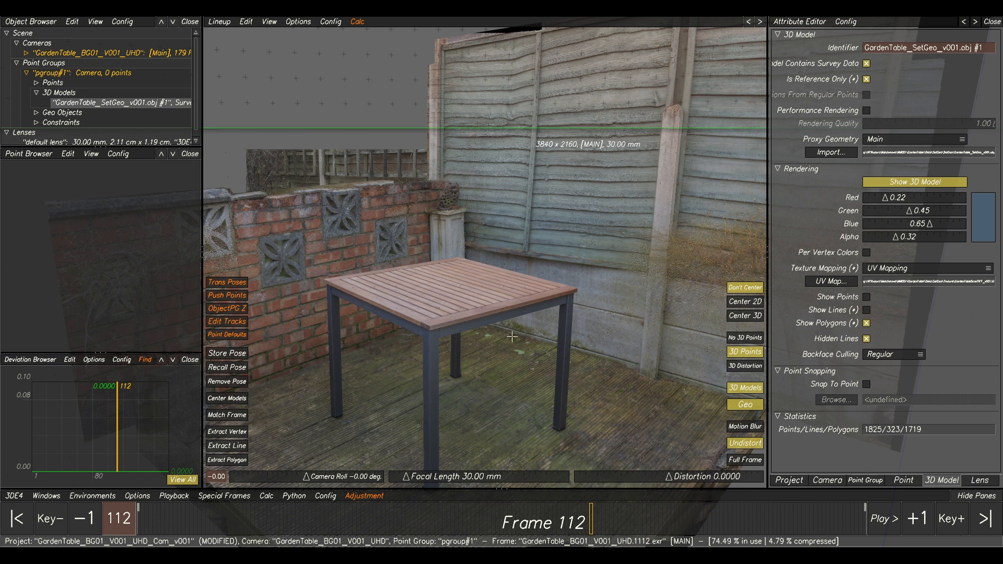
Compare the textured set model with the plate at frame 112 by toggling 3D model display in the Lineup view.
left_click(746, 389)
left_click(744, 389)
left_click(744, 390)
left_click(744, 391)
left_click(743, 391)
left_click(743, 390)
left_click(743, 390)
left_click(744, 391)
left_click(743, 391)
left_click(743, 391)
left_click(743, 391)
left_click(744, 391)
left_click(744, 391)
left_click(746, 392)
left_click(745, 391)
left_click(745, 391)
left_click(745, 391)
left_click(745, 391)
left_click(745, 390)
left_click(745, 391)
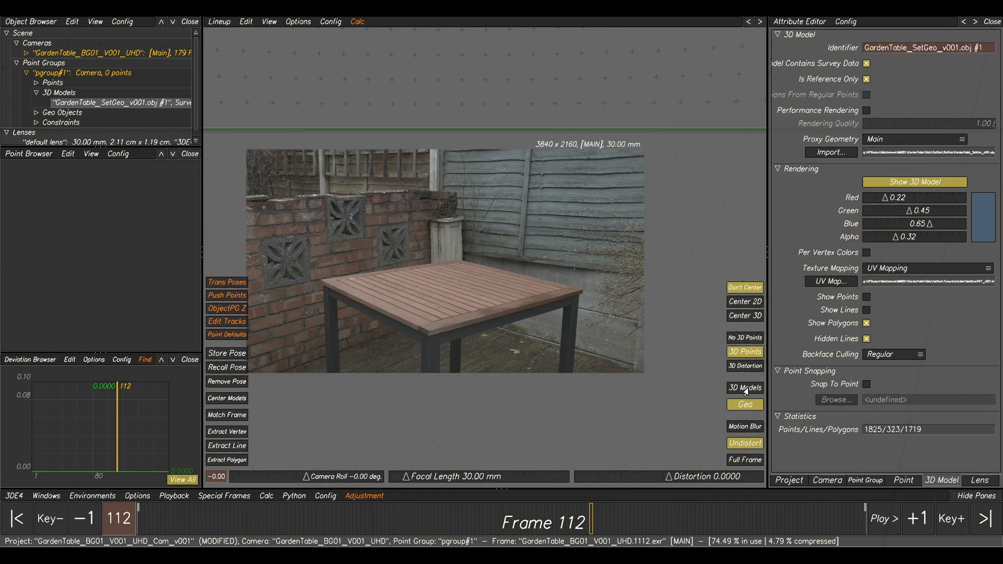
left_click(745, 391)
left_click(745, 390)
left_click(745, 390)
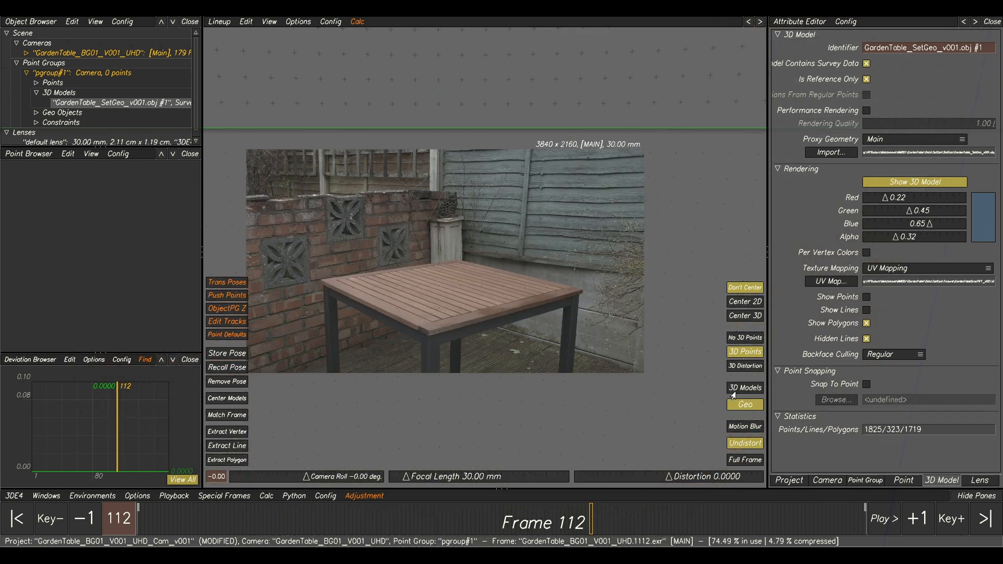
left_click(734, 391)
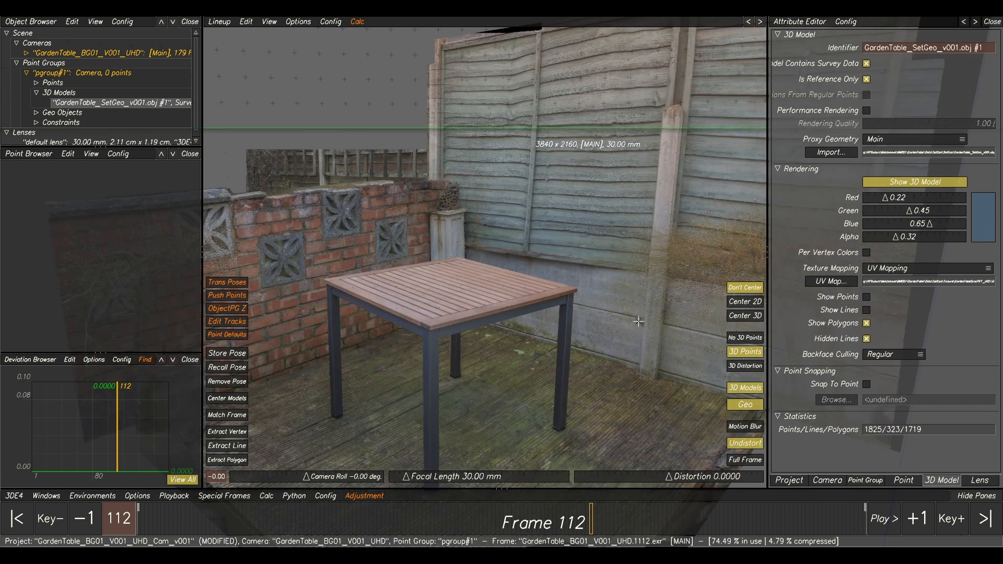
Examine how the textured model lines up with the plate around the tabletop, pillar, brick wall and fence.
scroll(442, 289, "down", 5)
scroll(442, 288, "up", 10)
middle_click_drag(442, 289, 559, 291, "ctrl")
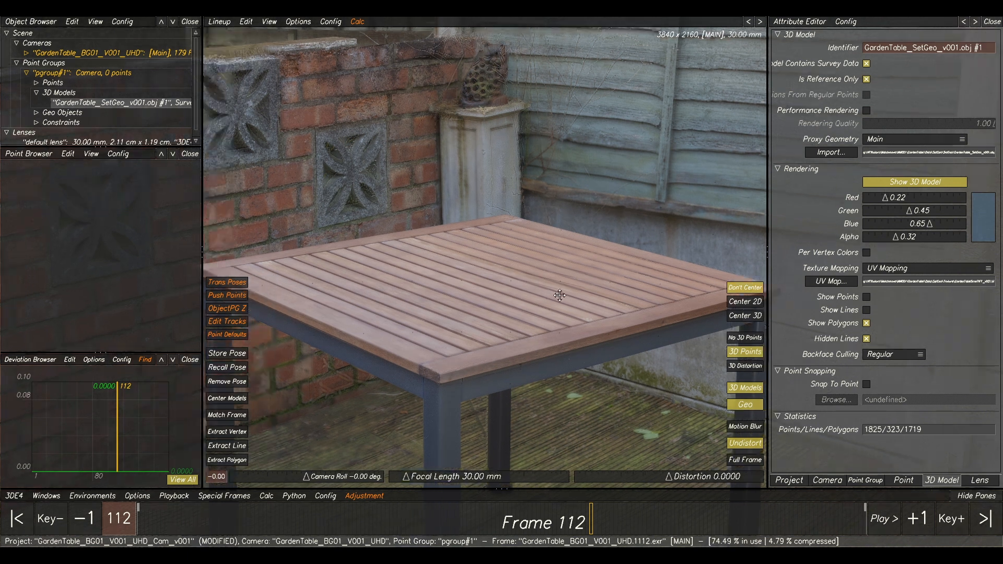
scroll(567, 286, "up", 3)
scroll(384, 283, "up", 5)
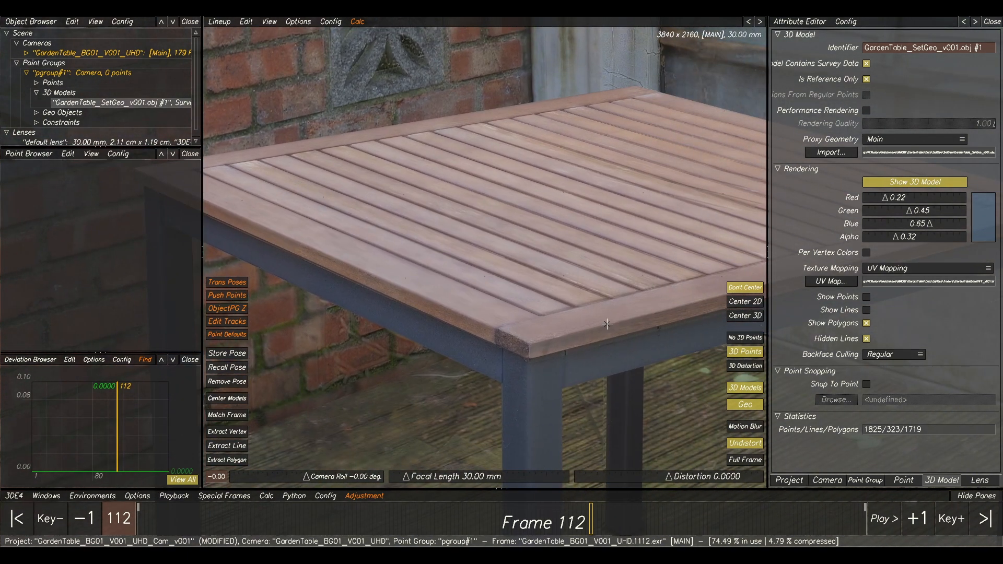
middle_click_drag(607, 324, 314, 367, "ctrl")
middle_click_drag(622, 272, 760, 499, "ctrl")
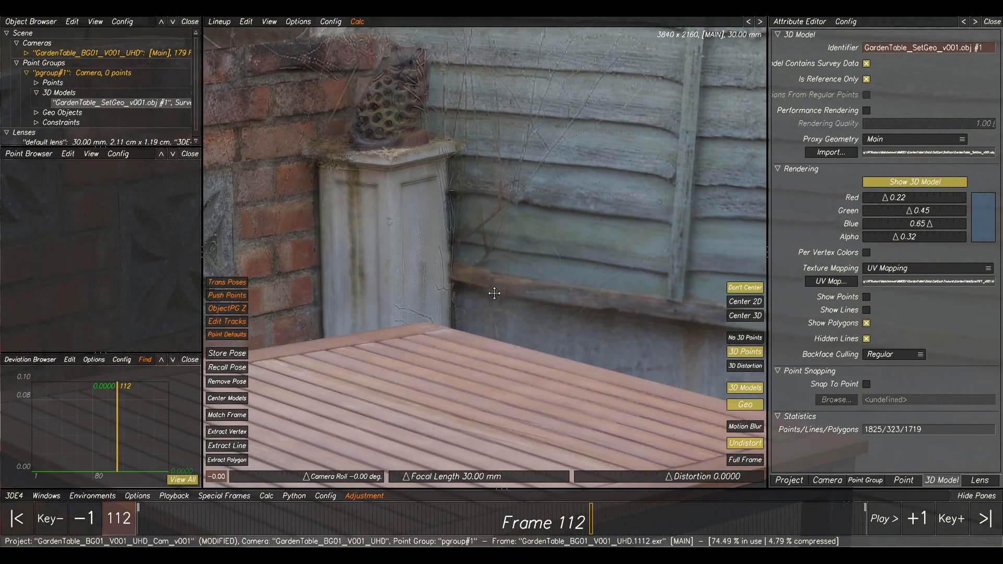
scroll(495, 291, "down", 1)
middle_click_drag(495, 291, 540, 277, "ctrl")
scroll(408, 268, "down", 1)
middle_click_drag(408, 269, 403, 313, "ctrl")
middle_click_drag(286, 280, 513, 181, "ctrl")
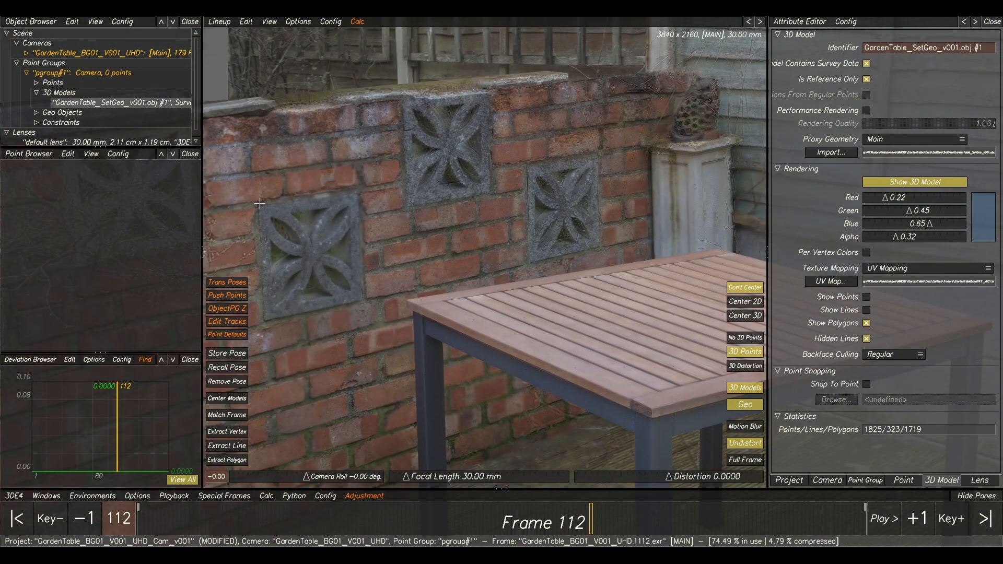
scroll(437, 289, "down", 2)
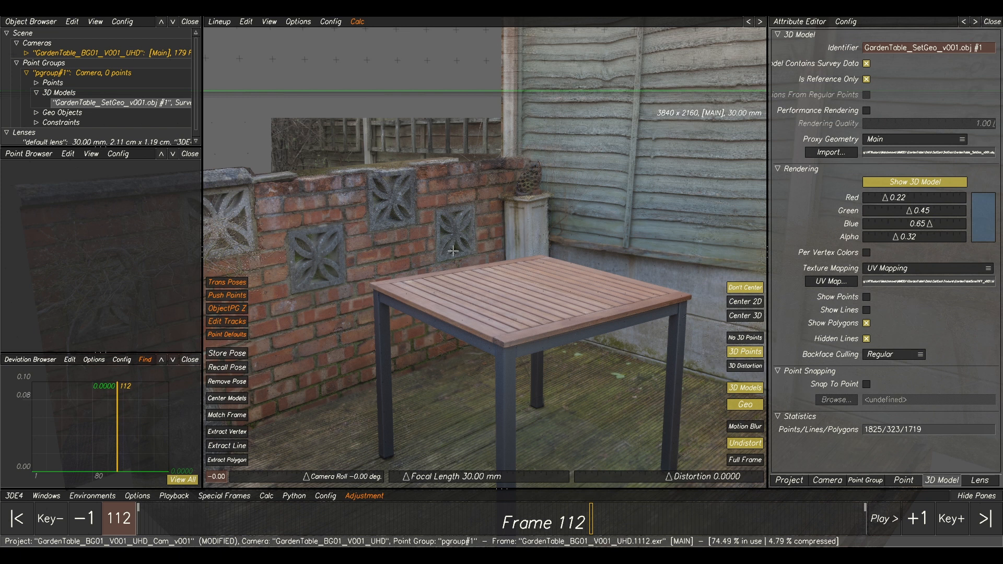
middle_click_drag(510, 226, 428, 265, "ctrl")
scroll(450, 238, "down", 1)
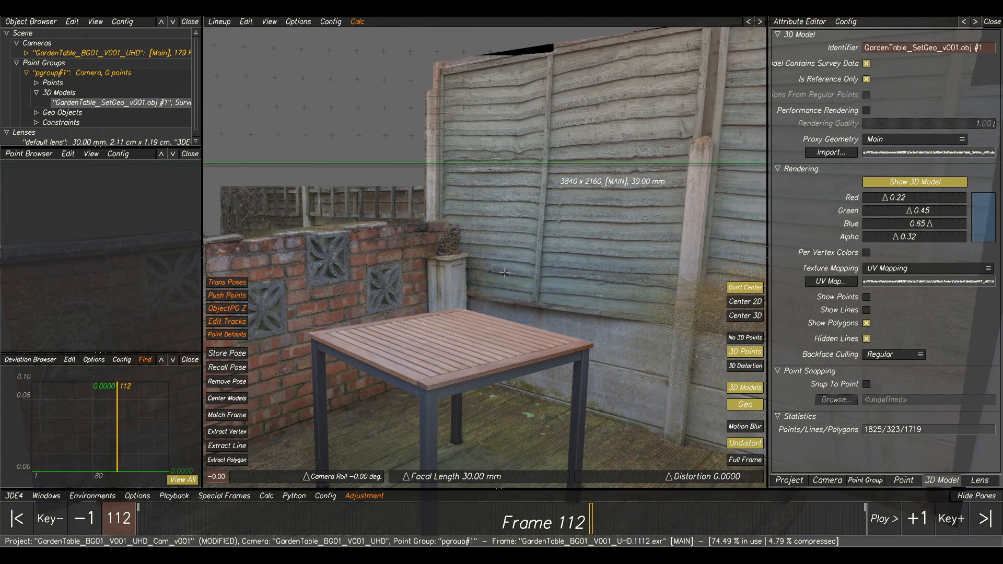
View the plate at frame 112 without the set model in Manual Tracking.
key("F1")
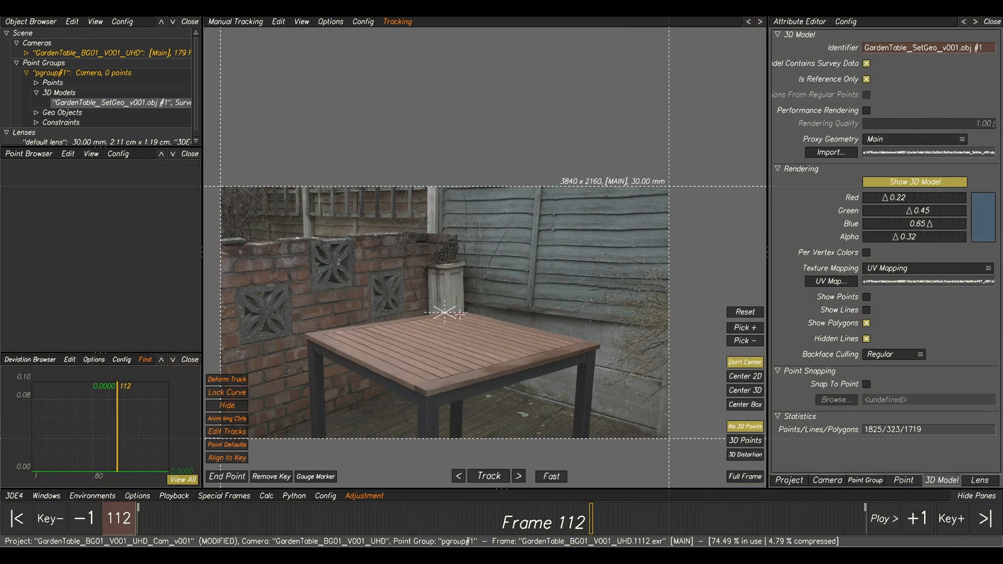
middle_click_drag(466, 313, 501, 279)
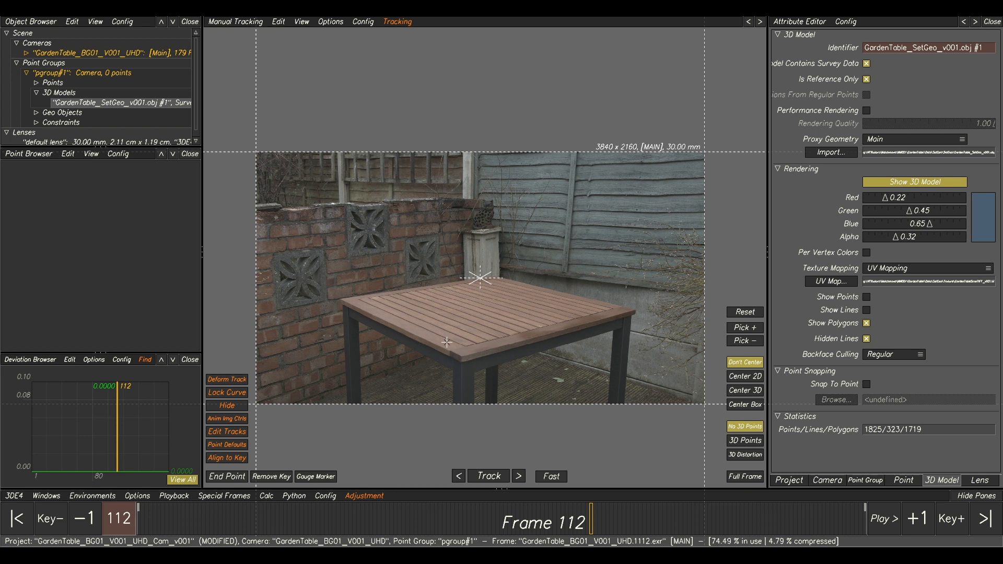
scroll(487, 341, "up", 1)
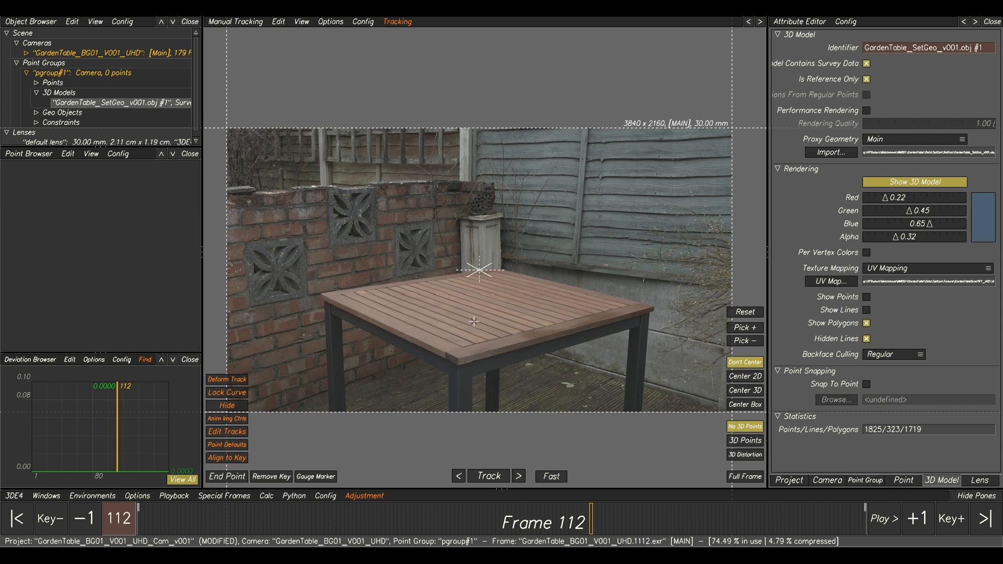
Show the set model's lines over its textured polygons in the Lineup view, and hide them again.
key("F2")
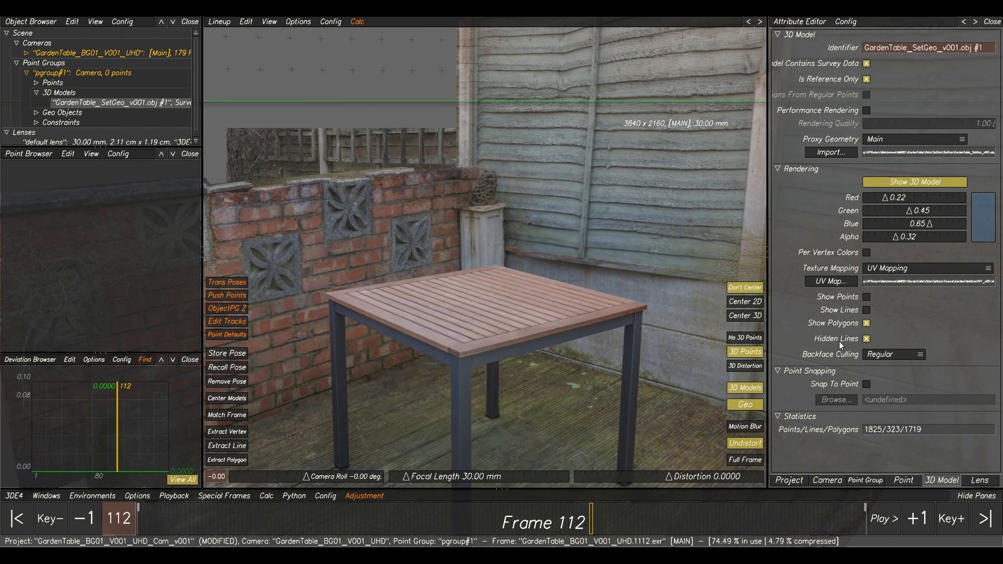
left_click(867, 310)
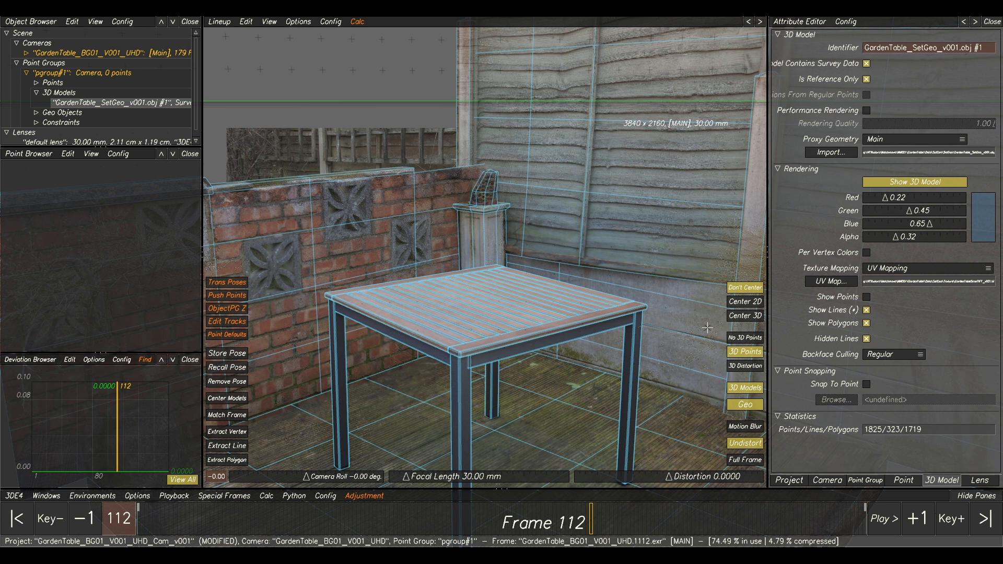
left_click(866, 311)
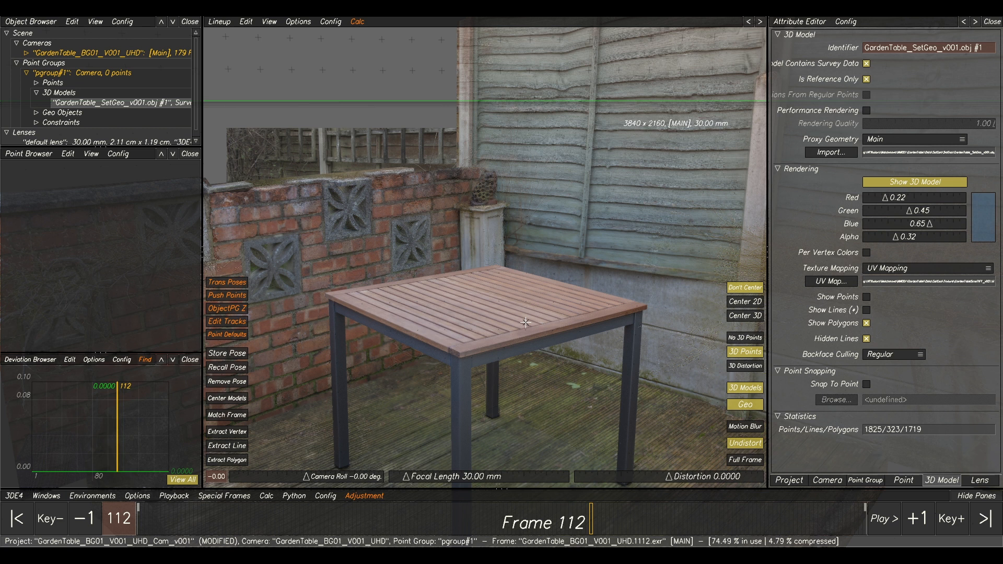
Examine the table corners, brick wall, vent blocks and pillar in Manual Tracking for trackable features at frame 112.
key("F2")
right_click_drag(475, 277, 444, 325, "ctrl")
middle_click_drag(452, 294, 589, 258, "ctrl")
right_click_drag(399, 238, 390, 225, "ctrl")
middle_click_drag(391, 225, 446, 254, "ctrl")
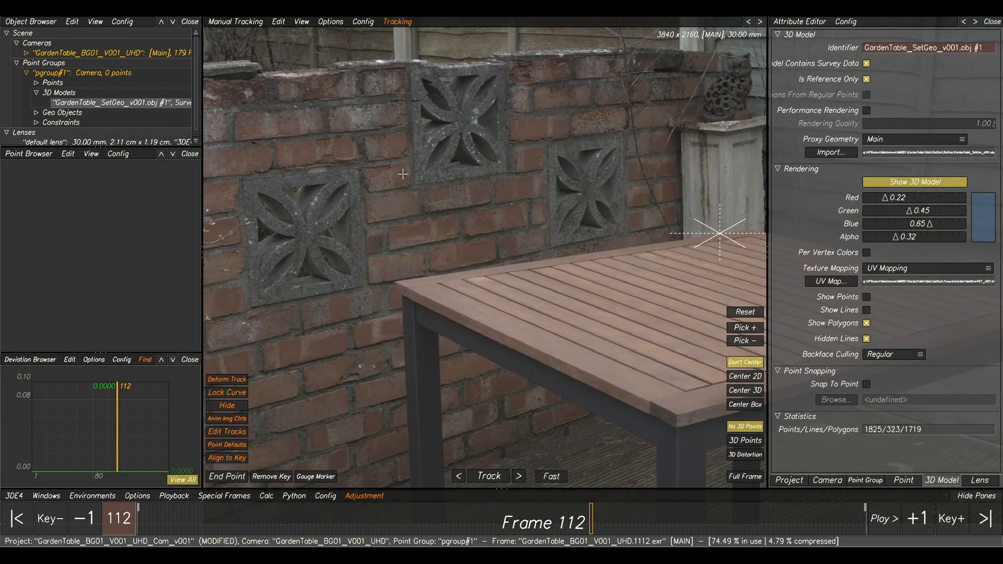
middle_click_drag(551, 205, 498, 202, "ctrl")
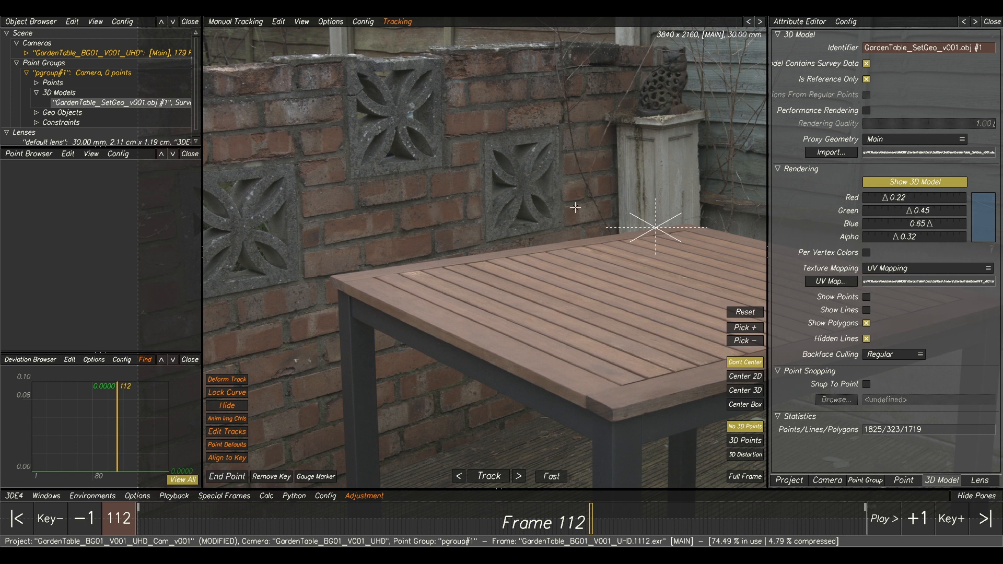
right_click_drag(575, 207, 562, 236, "ctrl")
middle_click_drag(564, 228, 474, 226, "ctrl")
right_click_drag(473, 226, 463, 261, "ctrl")
Go to frame 90 and turn off the field-of-view display in Manual Tracking.
left_click_drag(577, 518, 523, 522)
mouse_move(638, 519)
left_mouse_down()
mouse_move(751, 520)
mouse_move(485, 515)
mouse_move(865, 520)
mouse_move(480, 518)
mouse_move(521, 503)
mouse_move(501, 512)
left_mouse_up()
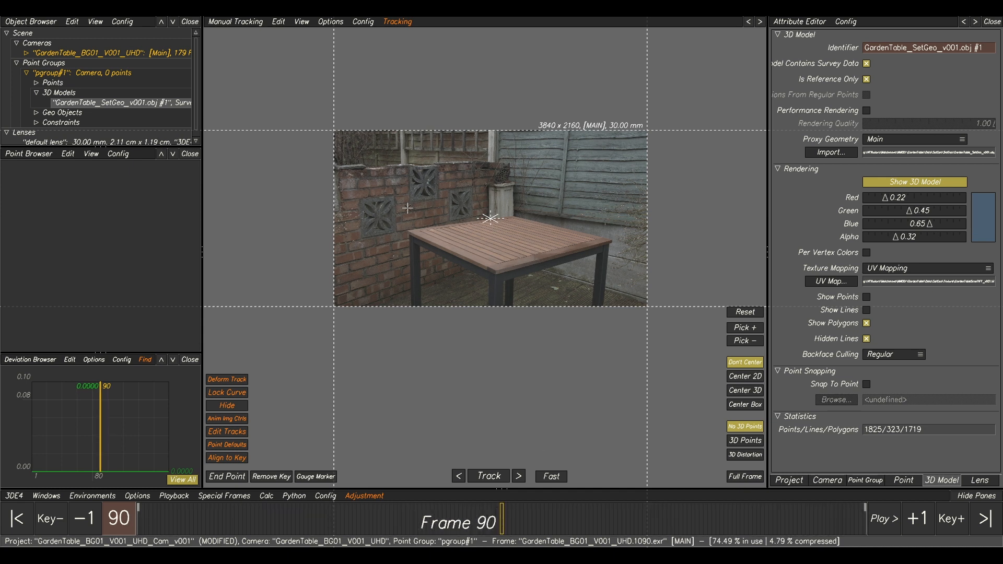
scroll(479, 188, "up", 3)
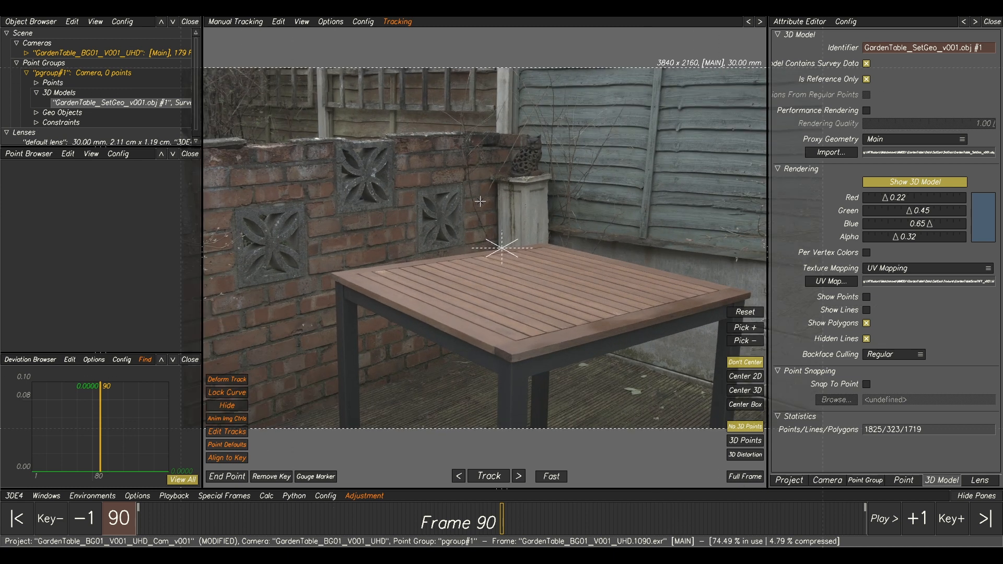
middle_click_drag(509, 246, 549, 240)
scroll(545, 240, "down", 1)
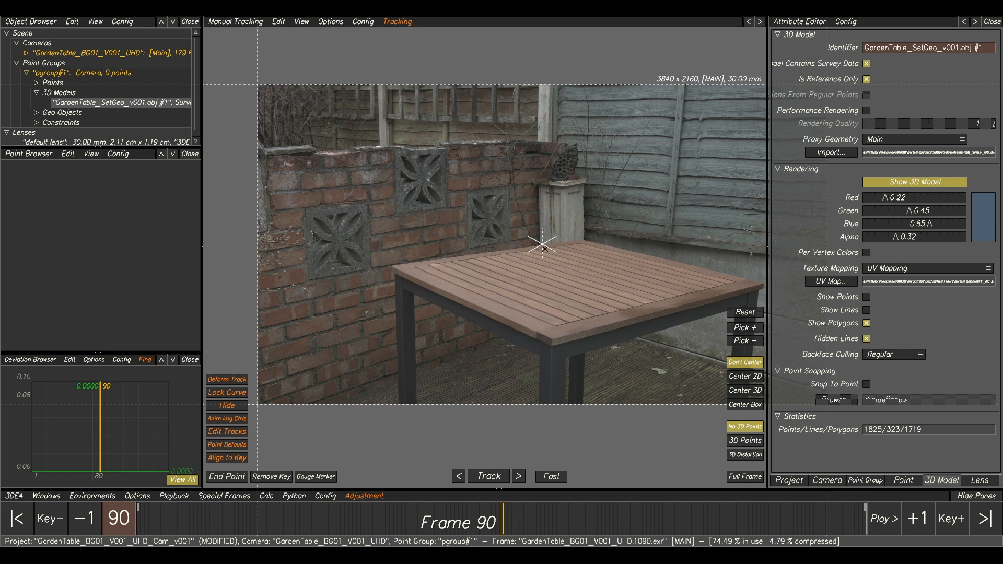
scroll(546, 248, "up", 1)
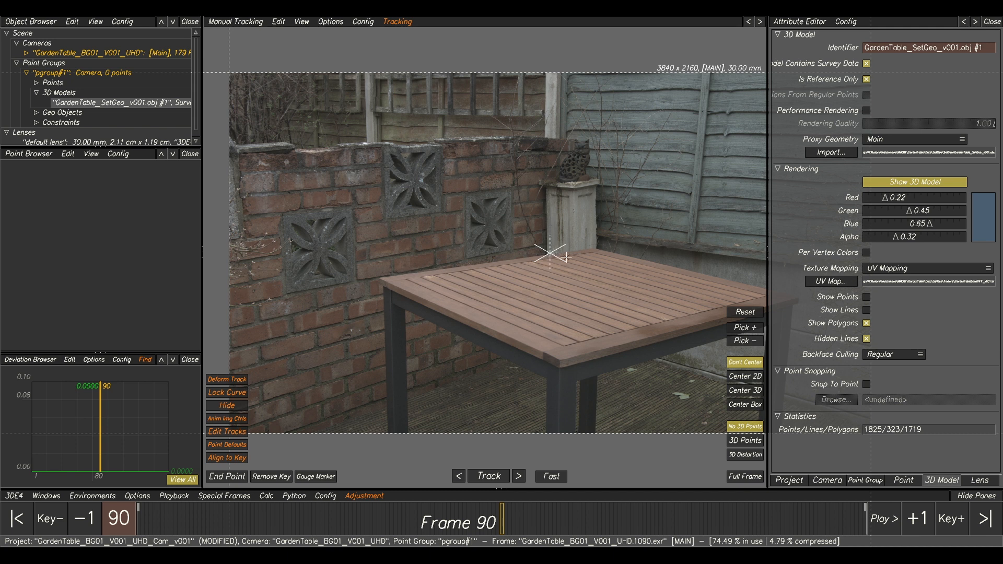
left_click(298, 22)
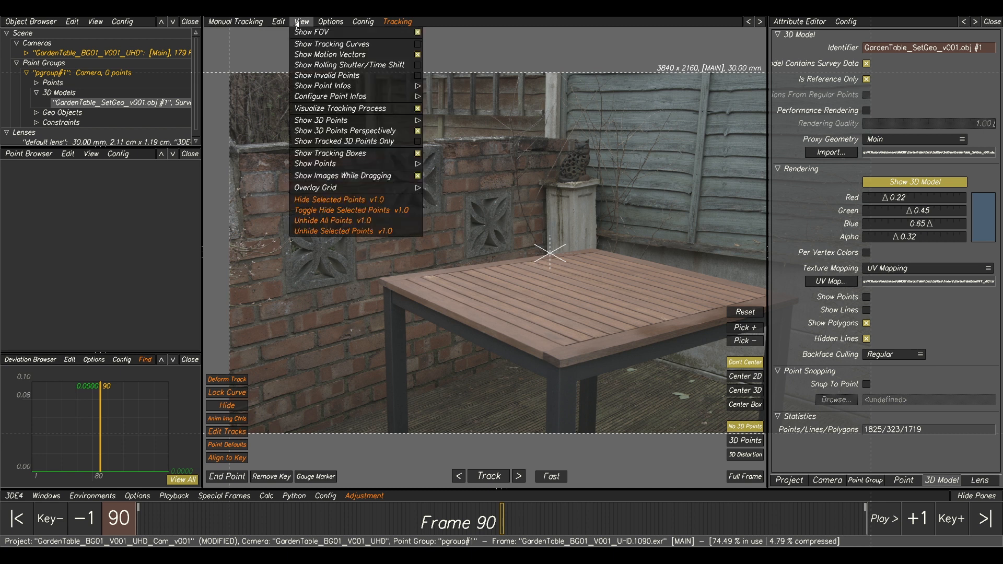
left_click(318, 34)
Create a 2D tracking point on the tabletop's near corner, above the front leg, at frame 90.
middle_click_drag(531, 255, 562, 257)
scroll(486, 210, "up", 4)
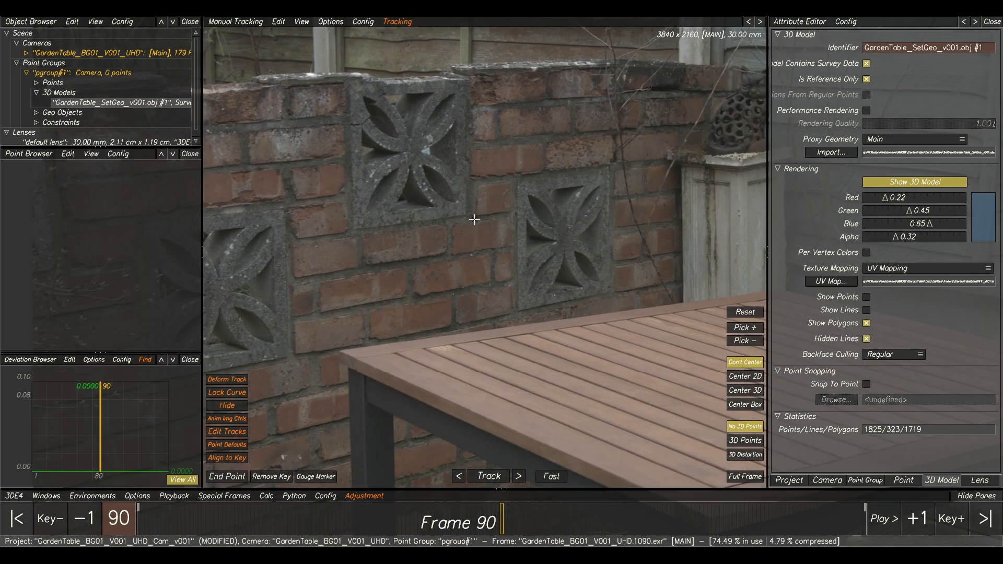
scroll(422, 223, "up", 2)
scroll(541, 321, "up", 2)
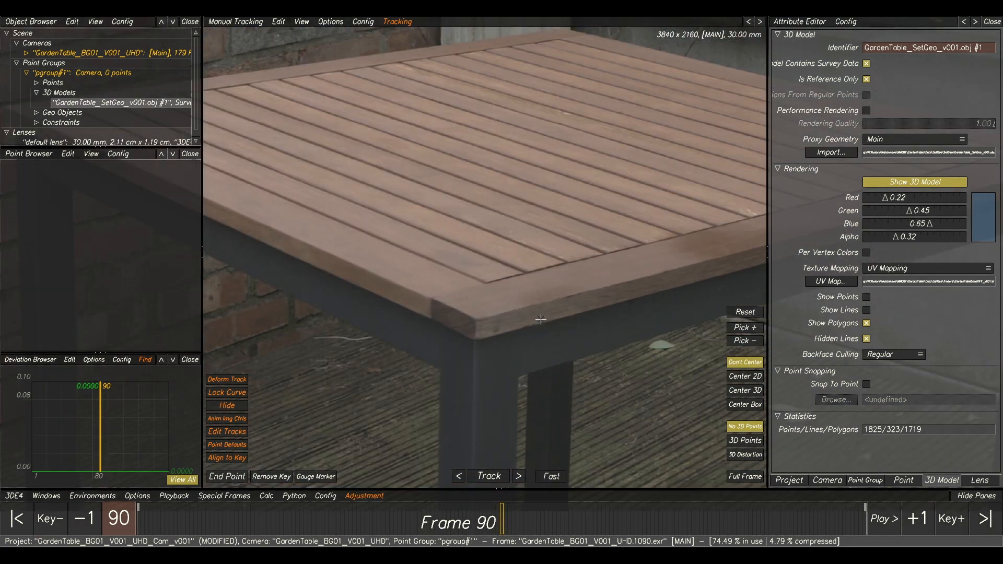
scroll(481, 319, "up", 2)
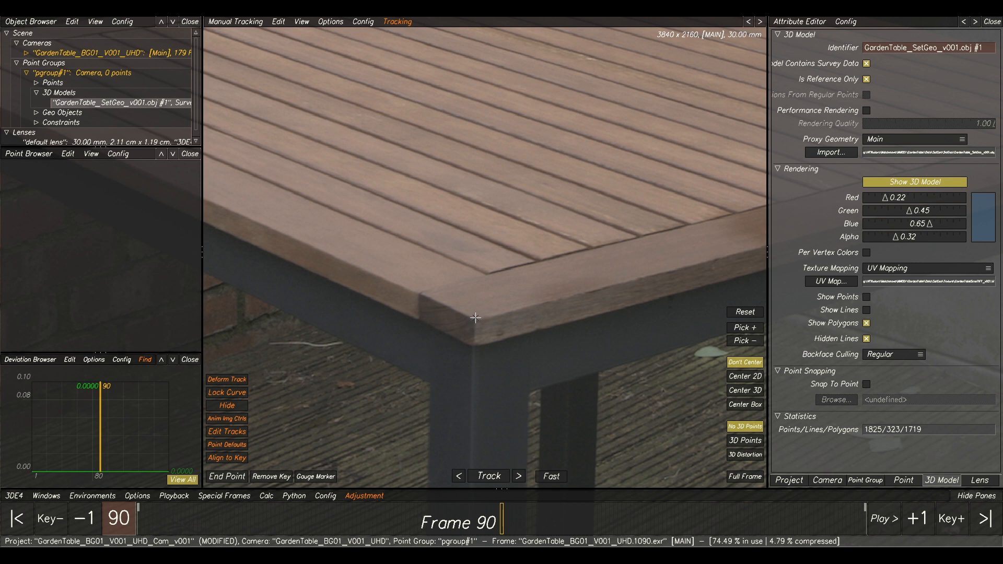
scroll(479, 311, "down", 3)
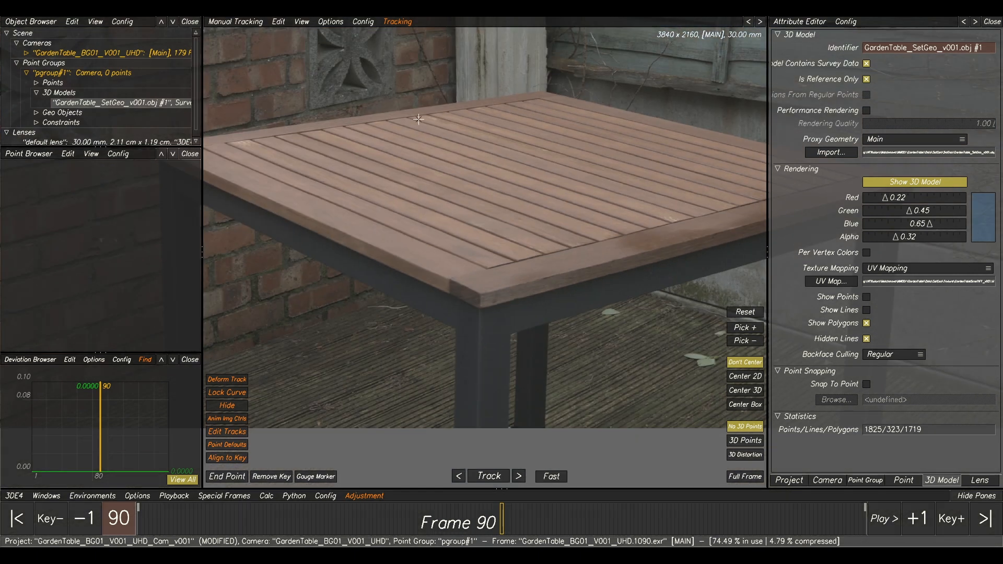
scroll(502, 301, "up", 3)
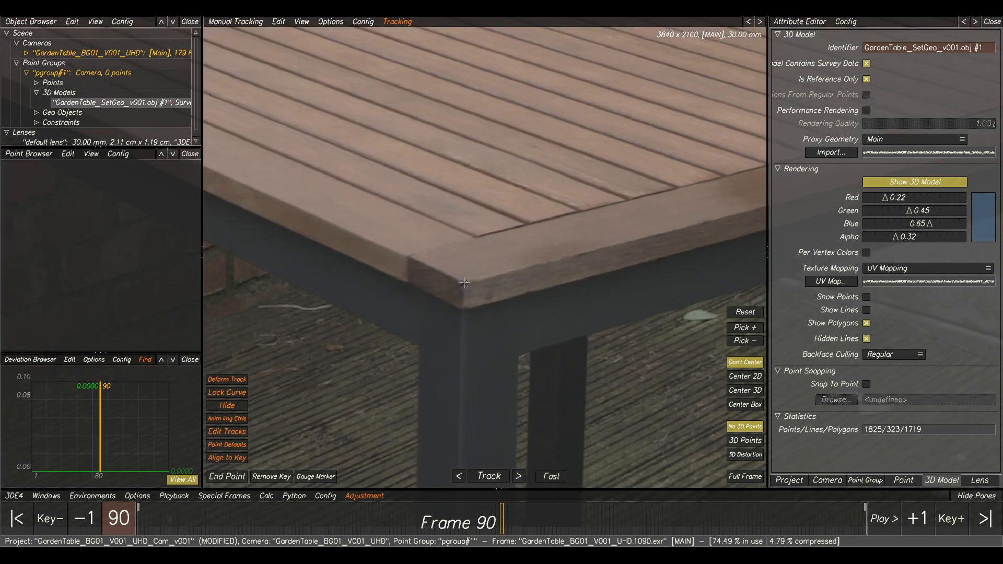
left_click(464, 282, "ctrl")
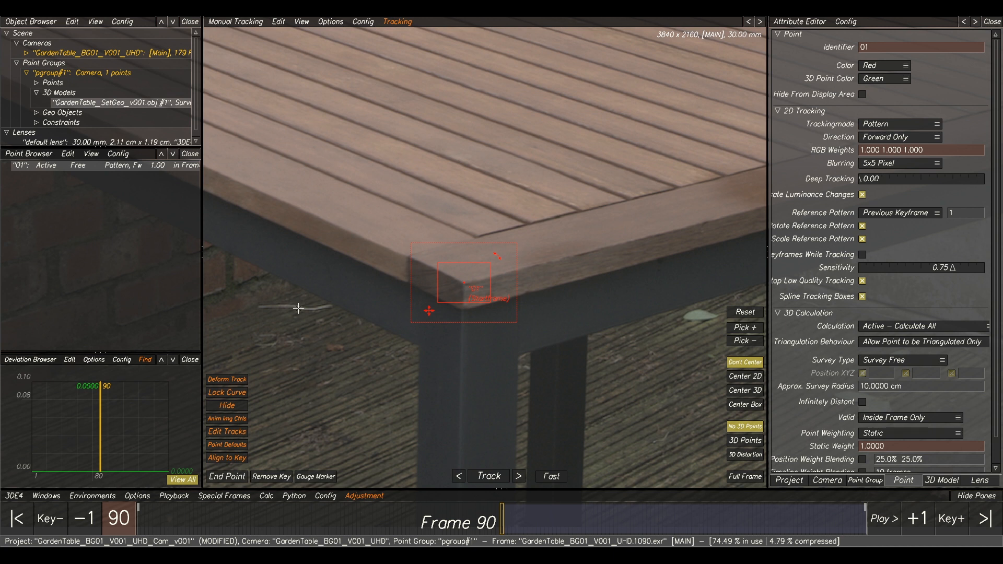
Deselect the first point and create a second tracking point on the tabletop's corner nearest the brick wall at frame 90.
scroll(363, 251, "down", 3)
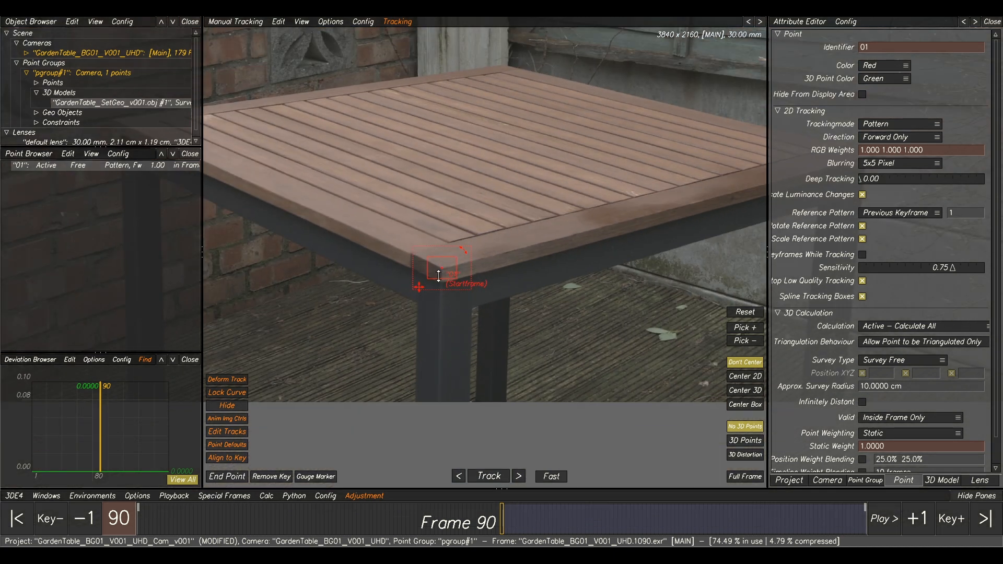
middle_click_drag(377, 203, 486, 240)
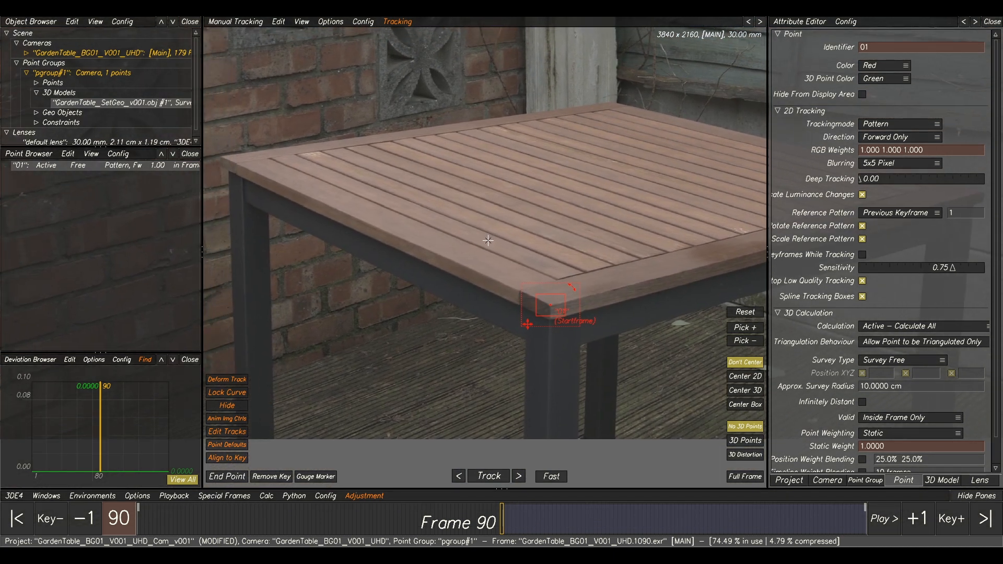
left_click(434, 194)
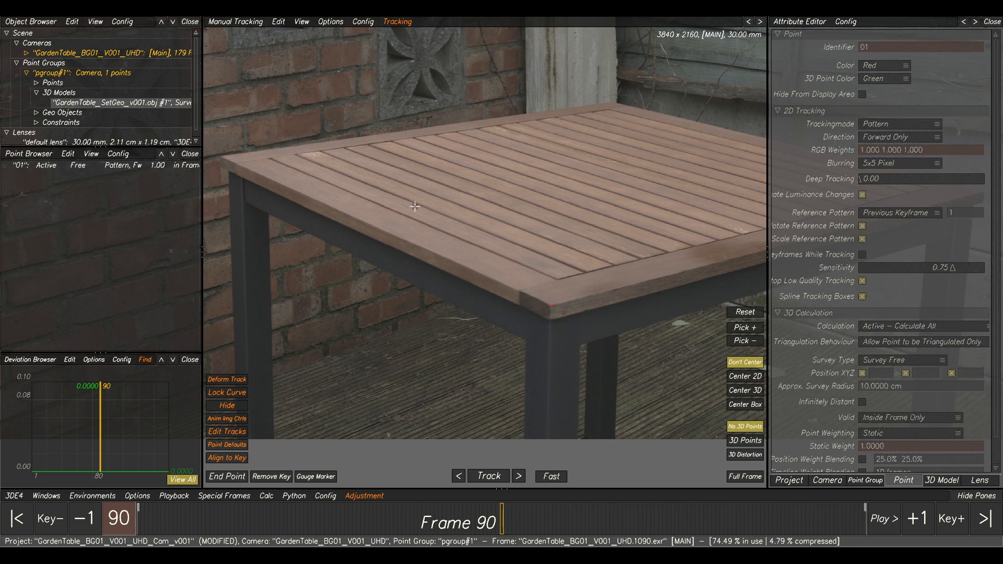
middle_click_drag(253, 187, 477, 275)
scroll(428, 211, "up", 2)
scroll(528, 252, "up", 2)
middle_click_drag(577, 253, 471, 192)
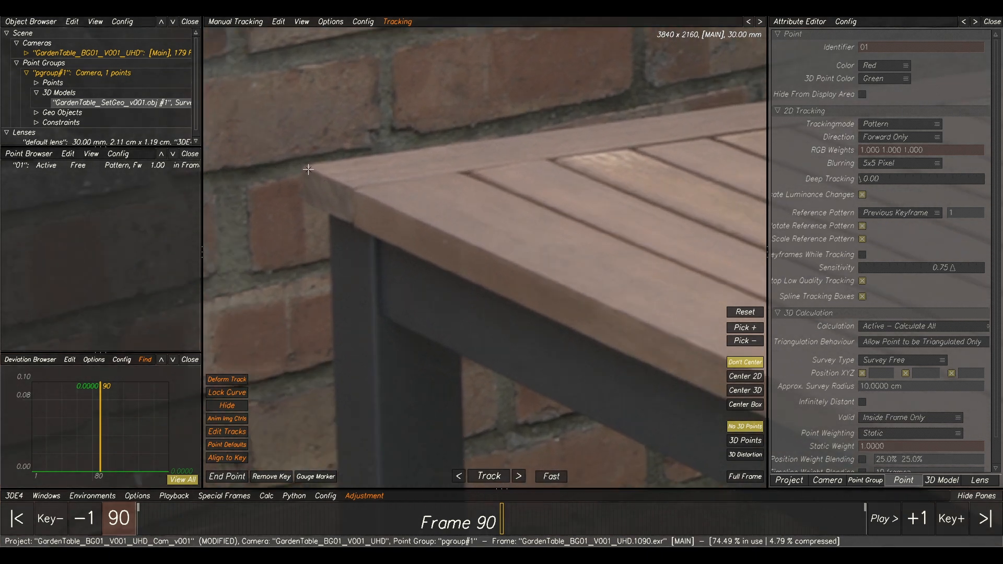
left_click(310, 171, "ctrl")
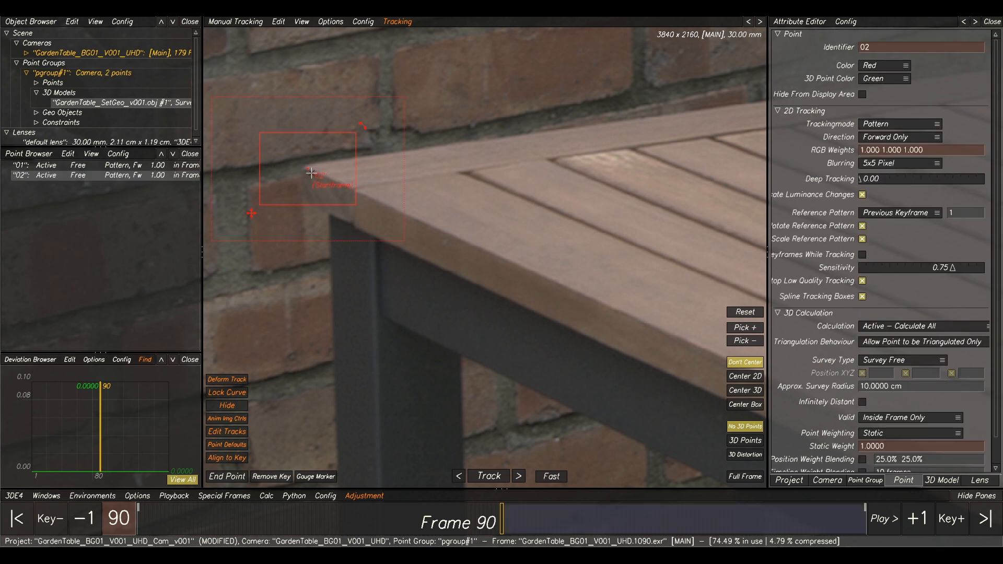
Deselect the second point and create a third tracking point on the tabletop's far corner, in front of the pillar, at frame 90.
scroll(298, 166, "down", 6)
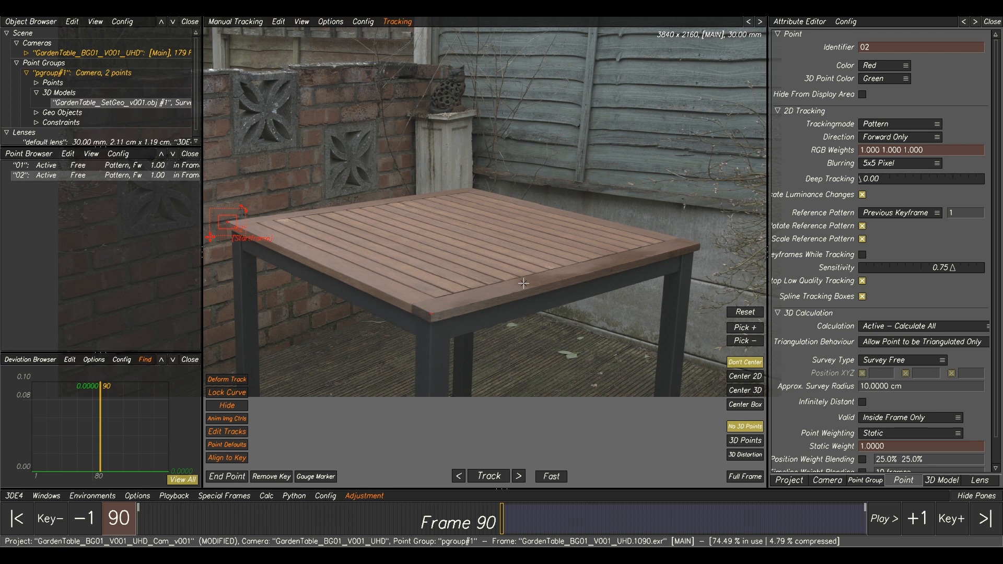
middle_click_drag(462, 212, 468, 271)
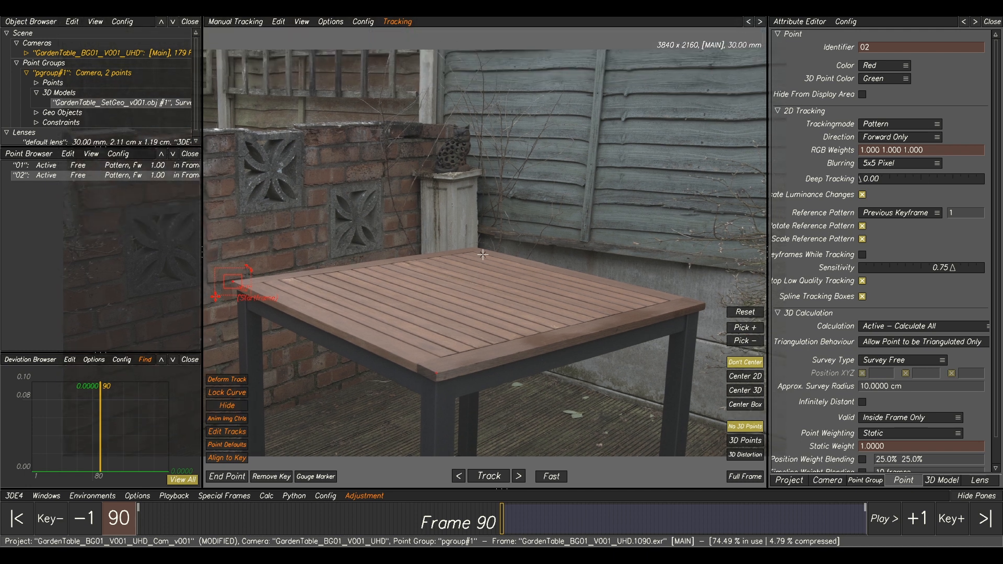
left_click(482, 254)
scroll(481, 255, "up", 4)
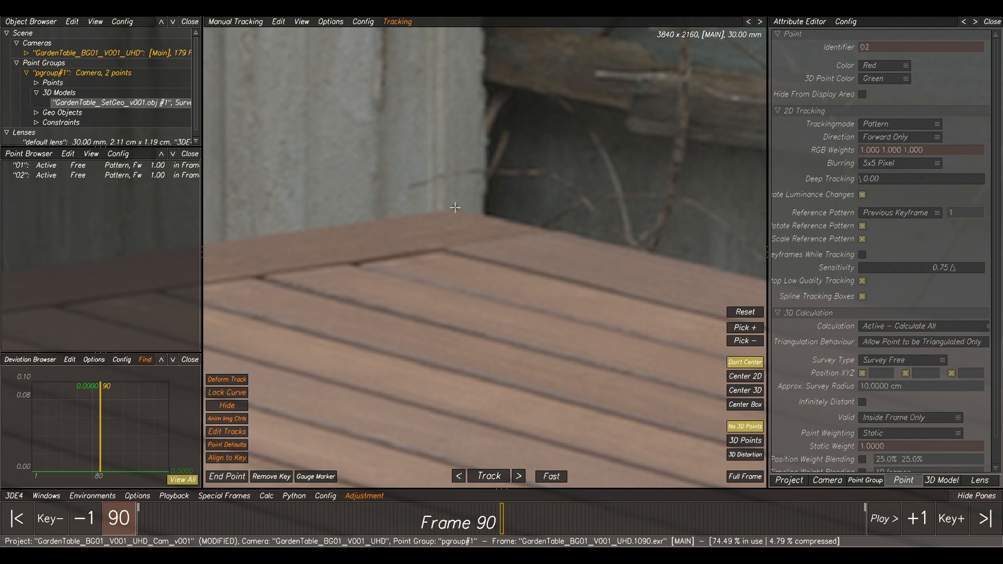
left_click(444, 250, "ctrl")
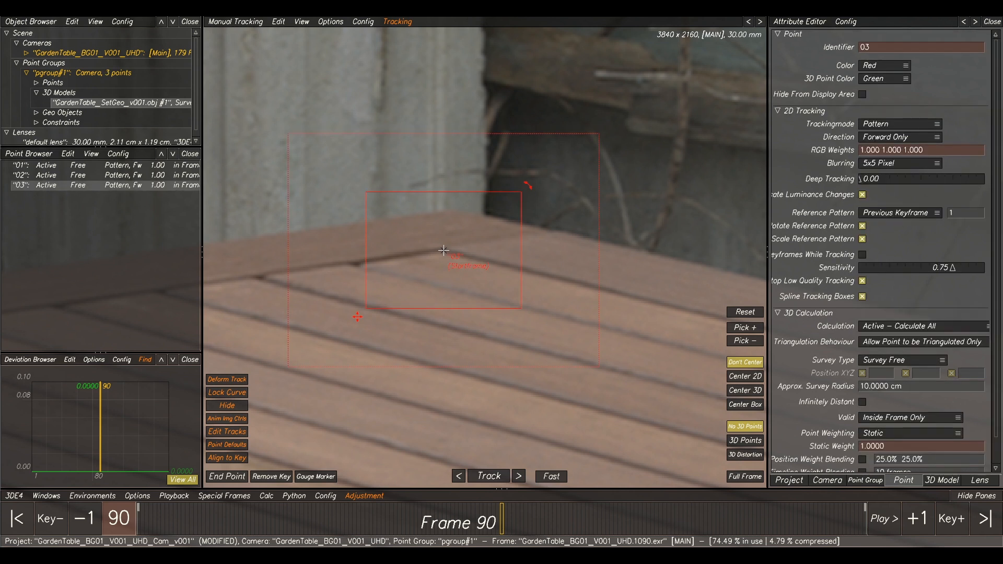
Create a fourth tracking point on the tip of the tabletop corner nearest the concrete wall below the fence.
scroll(488, 254, "down", 6)
scroll(526, 283, "down", 2)
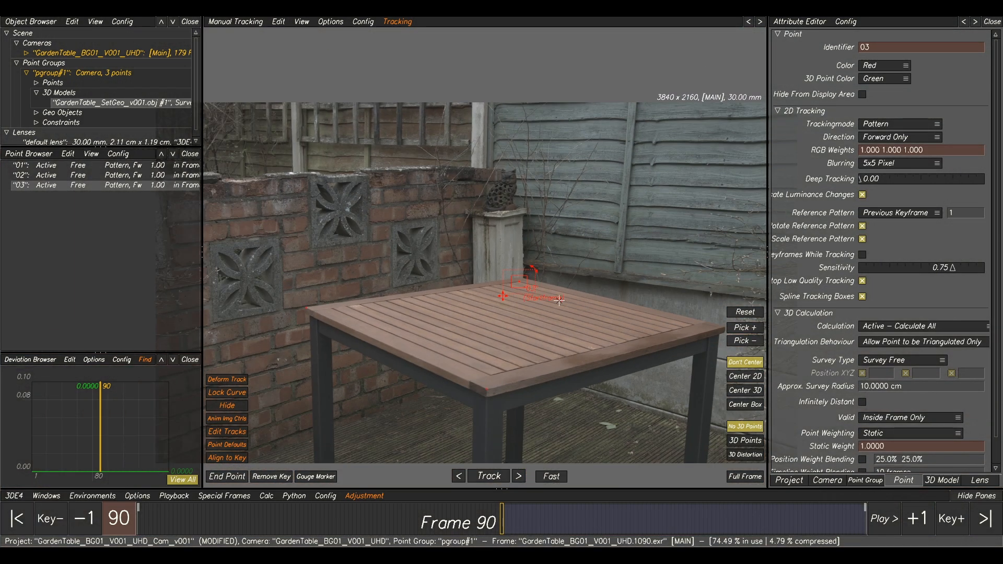
scroll(523, 237, "down", 3)
scroll(523, 237, "up", 5)
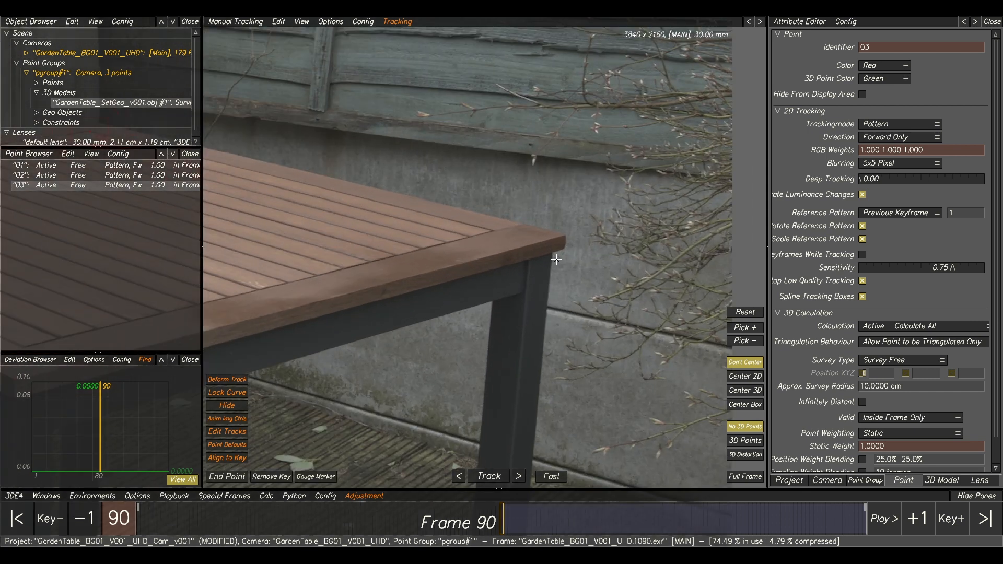
scroll(568, 230, "up", 2)
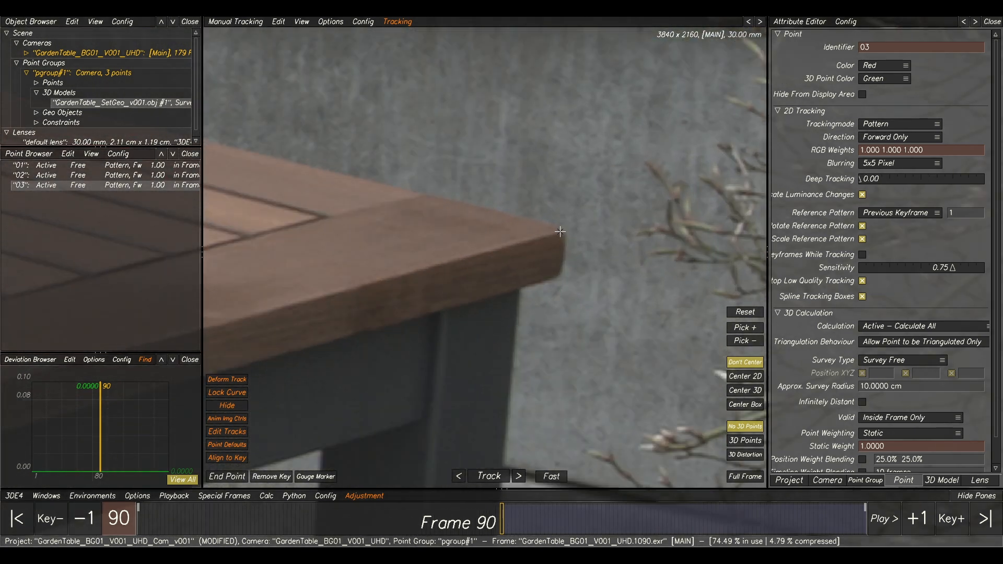
left_click(560, 231, "ctrl")
Create a fifth tracking point on the highest vent block, near its lower corner facing the pillar.
scroll(527, 277, "down", 5)
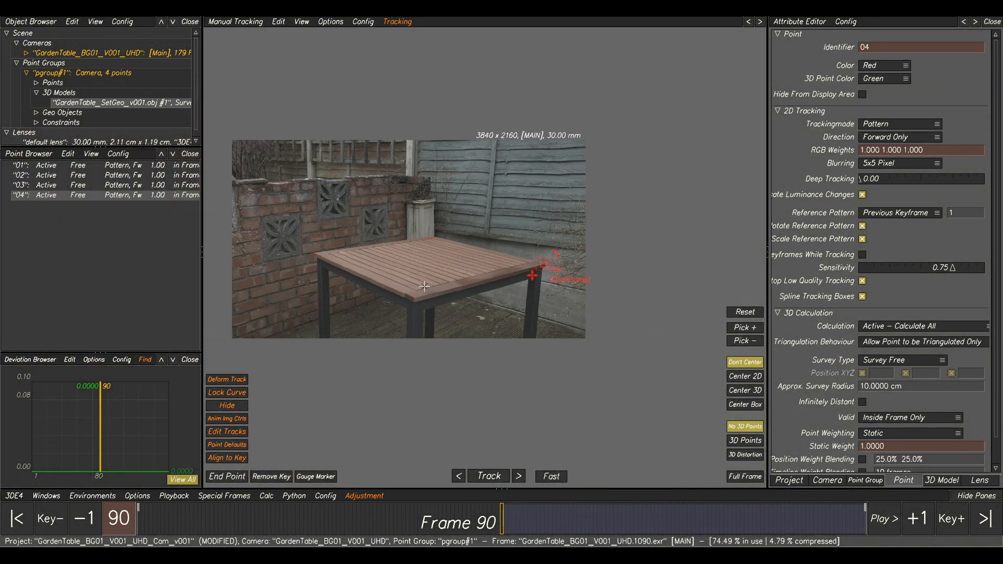
middle_click_drag(424, 286, 459, 293)
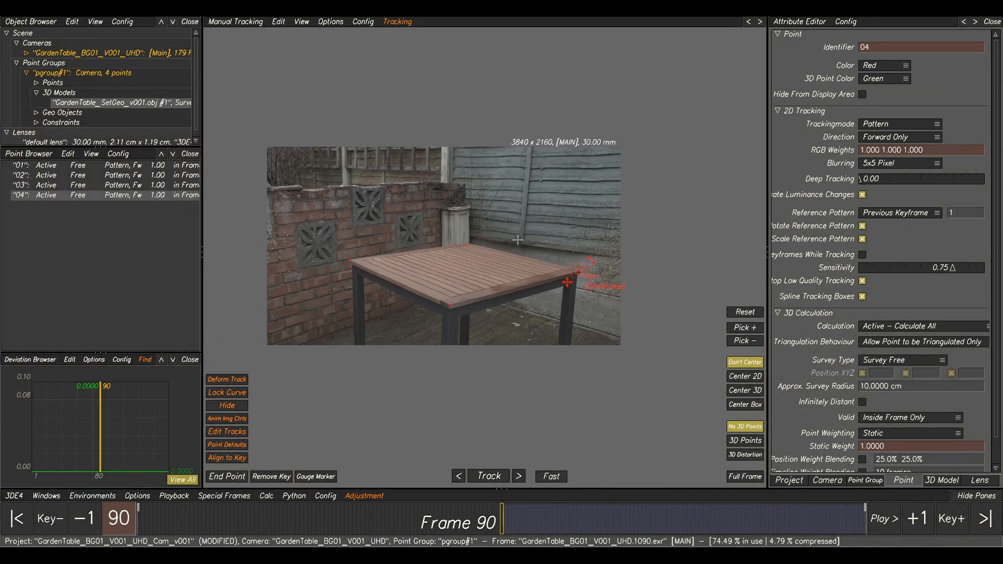
scroll(344, 220, "up", 5)
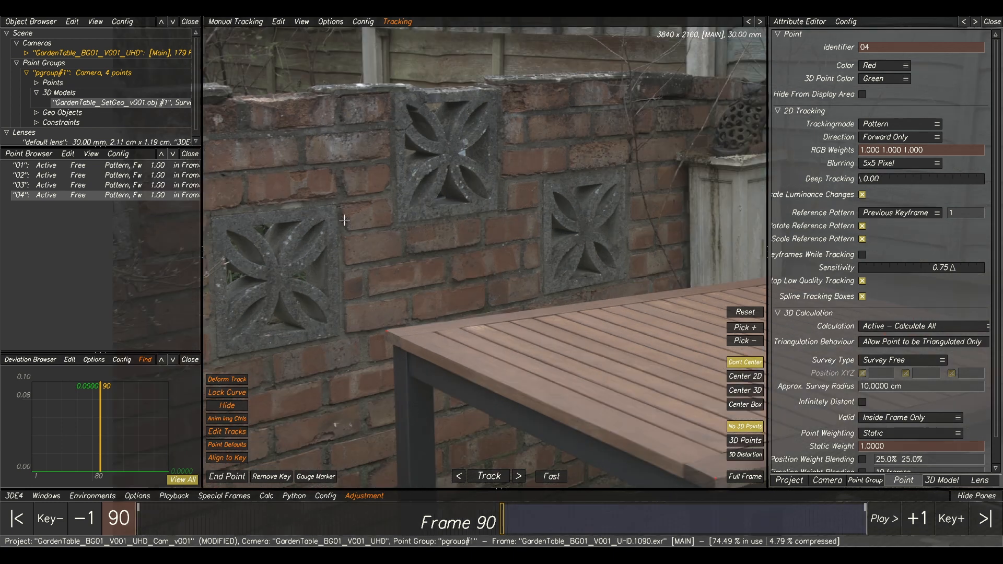
scroll(344, 219, "up", 2)
scroll(494, 183, "up", 3)
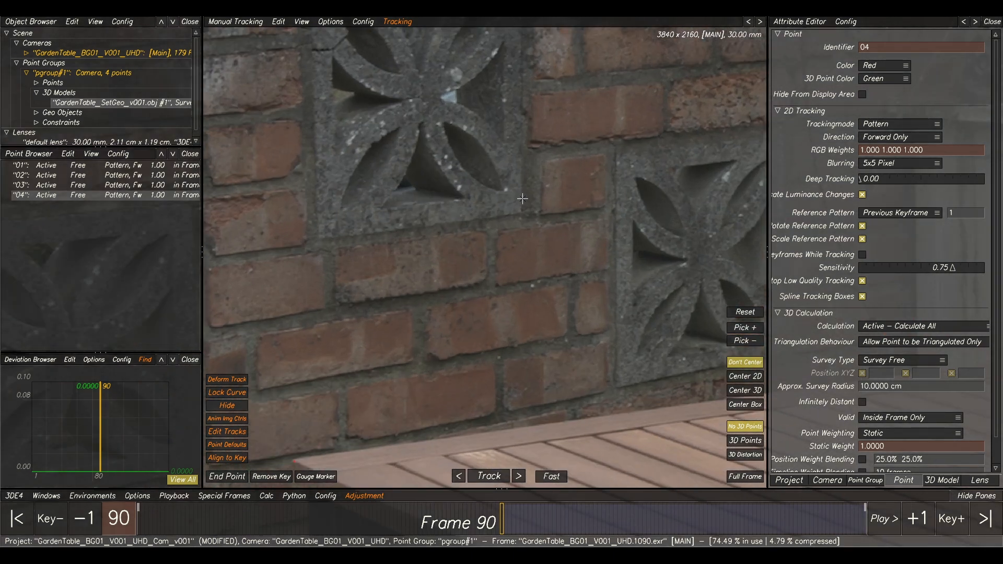
scroll(522, 198, "up", 4)
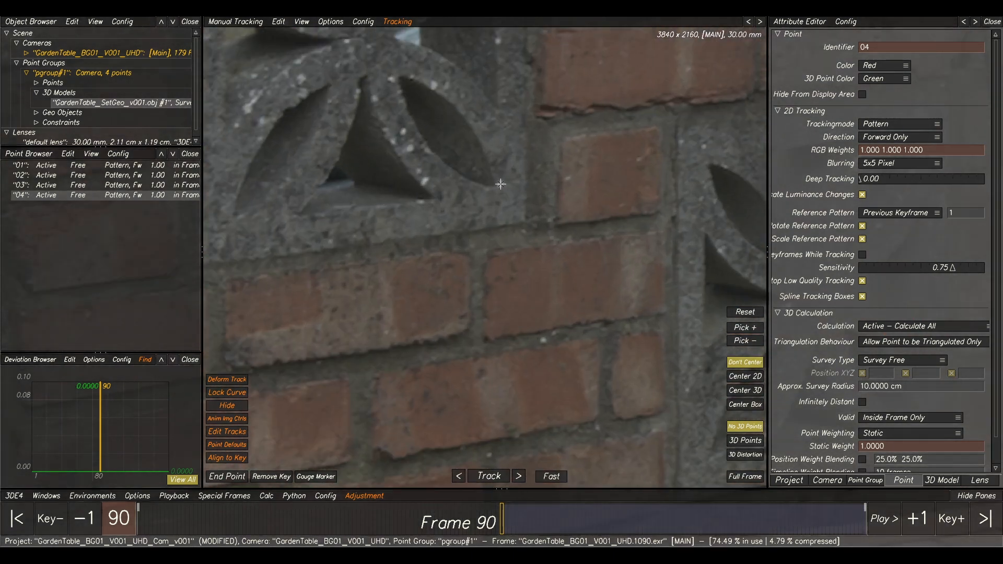
left_click(501, 184, "ctrl")
Create a sixth tracking point on a mortar joint low on the brick wall, beside the table leg.
scroll(501, 184, "down", 10)
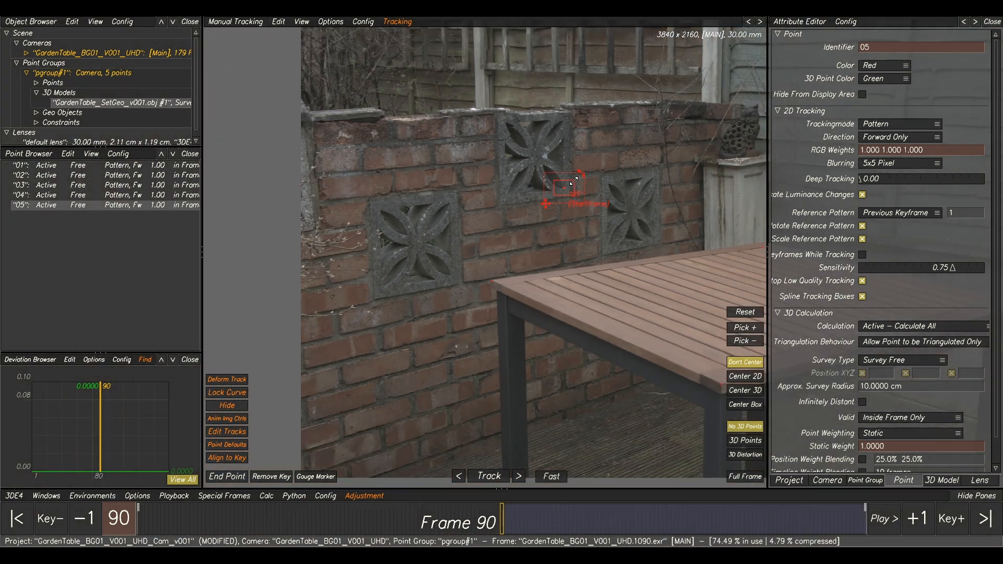
middle_click_drag(607, 191, 496, 204)
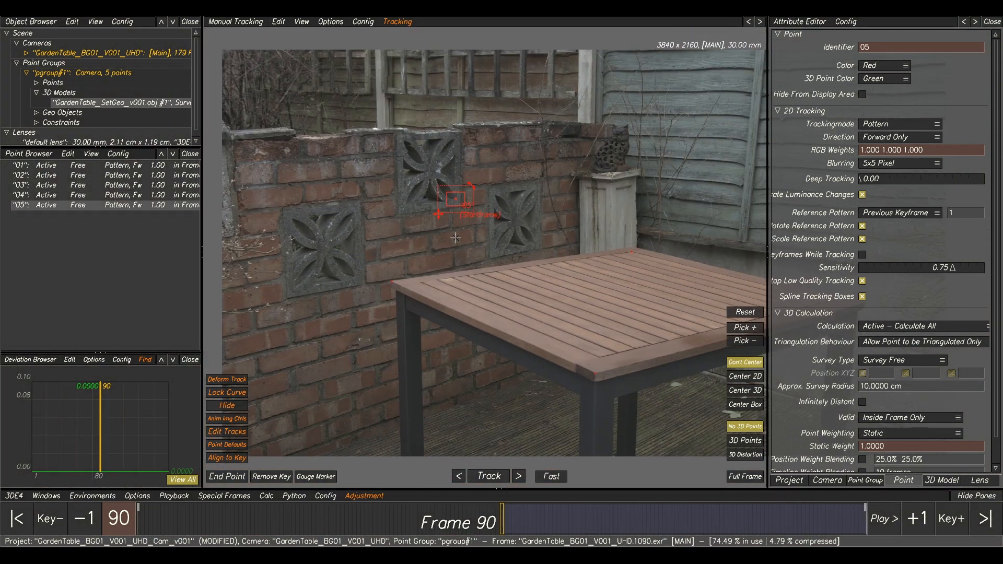
middle_click_drag(411, 269, 514, 219)
scroll(493, 212, "up", 1)
scroll(493, 212, "up", 5)
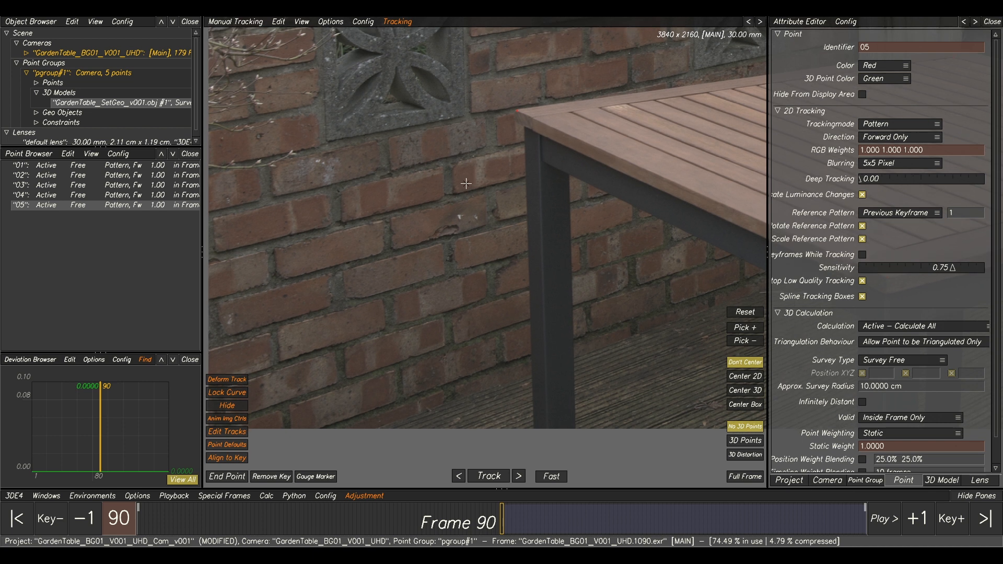
scroll(484, 220, "up", 2)
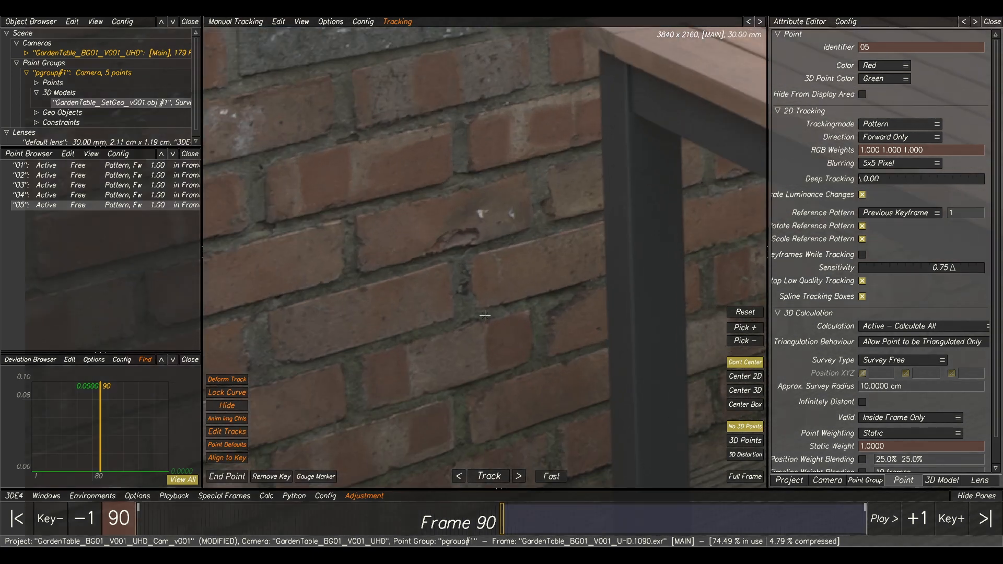
middle_click_drag(485, 316, 544, 105)
middle_click_drag(537, 272, 512, 242)
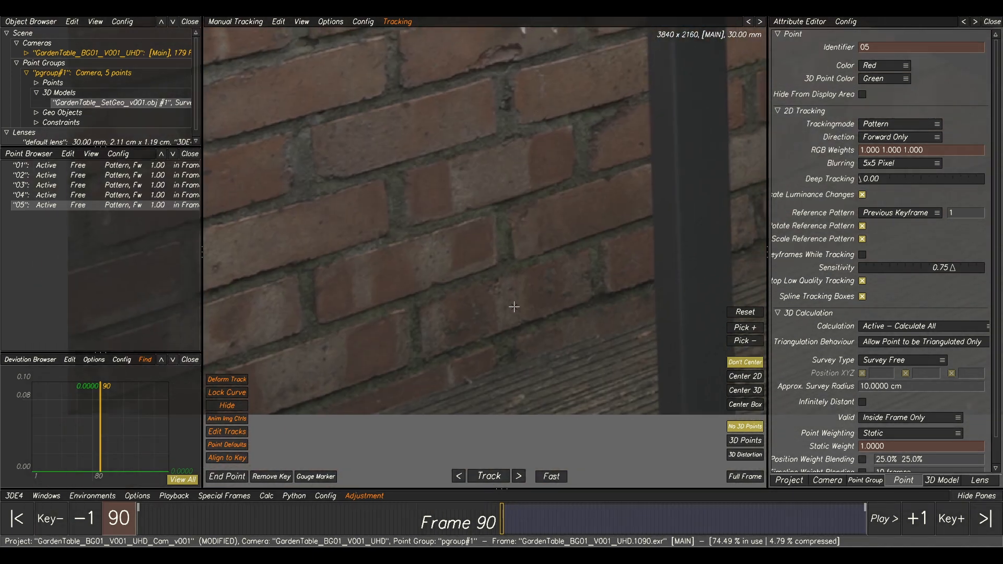
left_click(516, 258, "ctrl")
Create a seventh tracking point on the small leaf on the decking, close to the base of the concrete wall.
scroll(516, 258, "down", 8)
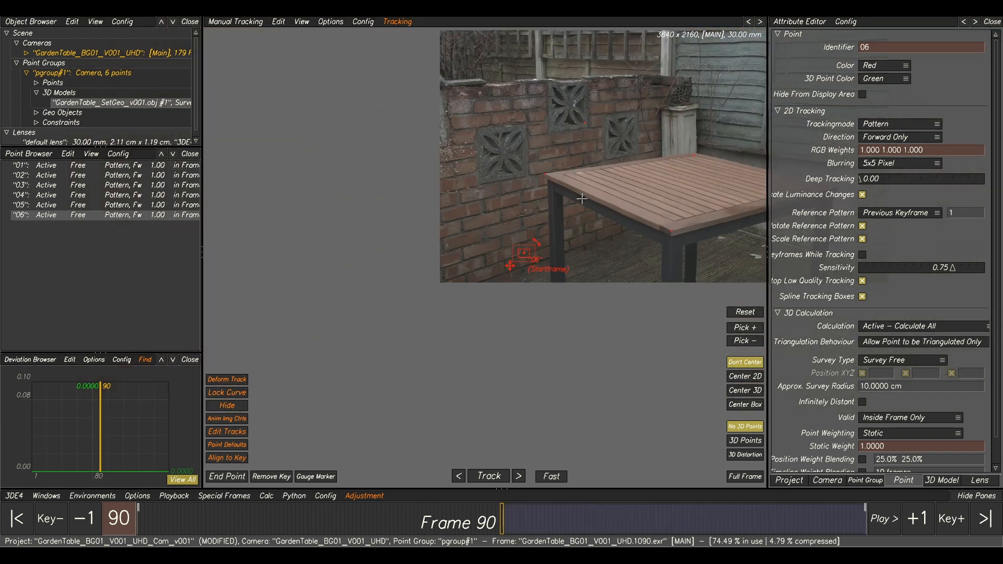
scroll(482, 201, "up", 10)
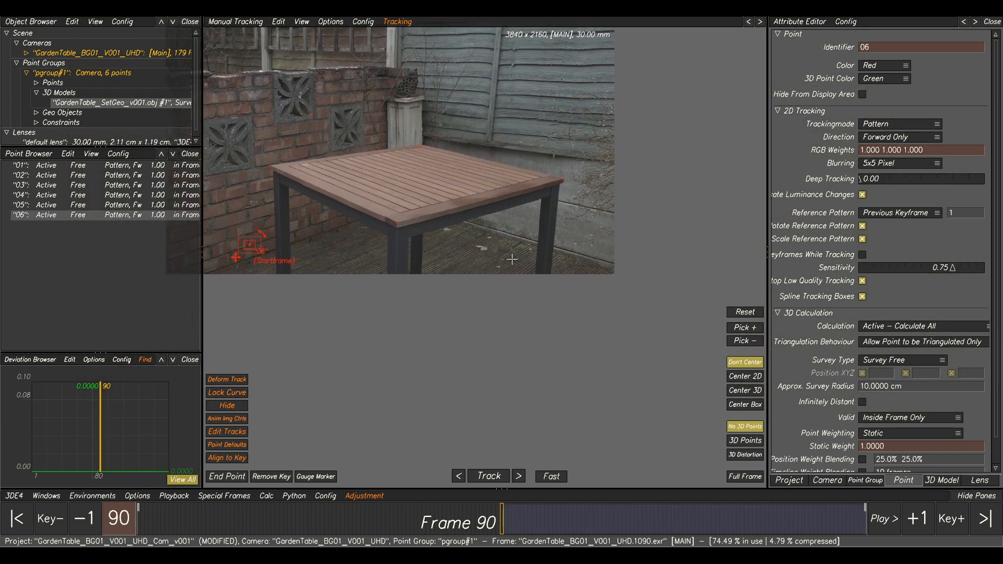
scroll(481, 201, "up", 2)
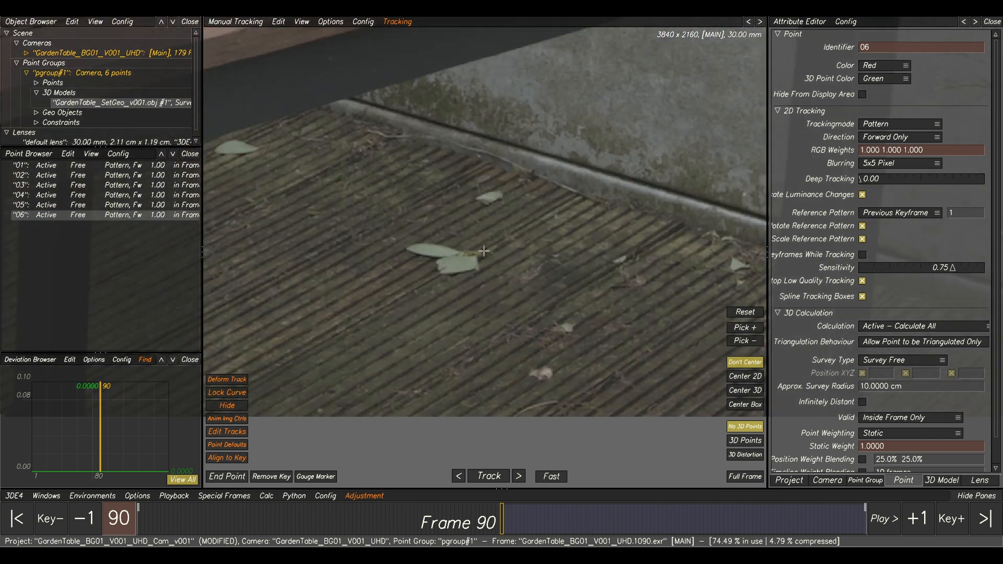
left_click(491, 197, "ctrl")
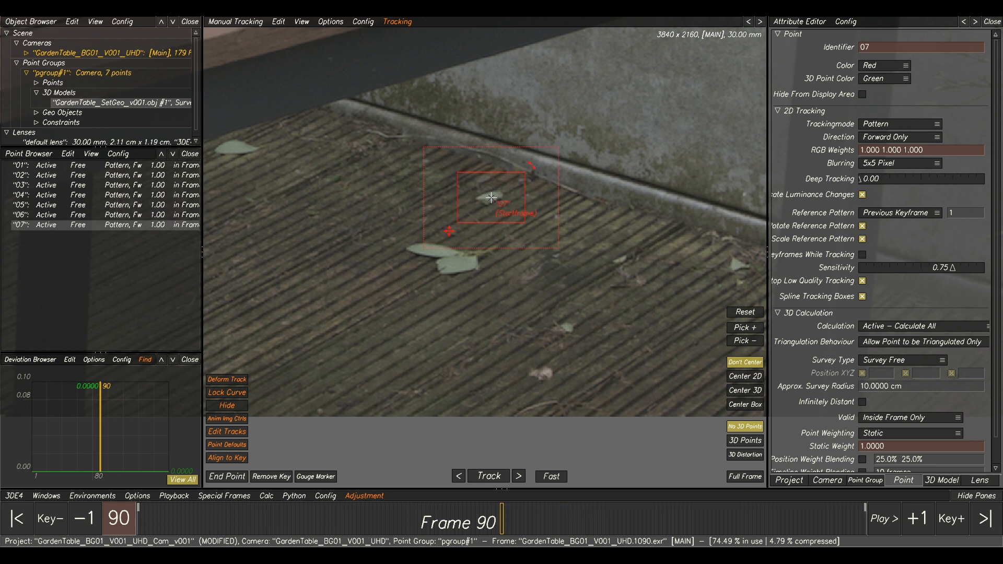
Create an eighth tracking point on a knot in the fence boards, beside the vertical batten.
scroll(539, 209, "down", 8)
scroll(540, 209, "down", 1)
middle_click_drag(566, 163, 512, 276)
scroll(520, 143, "up", 4)
scroll(460, 102, "up", 8)
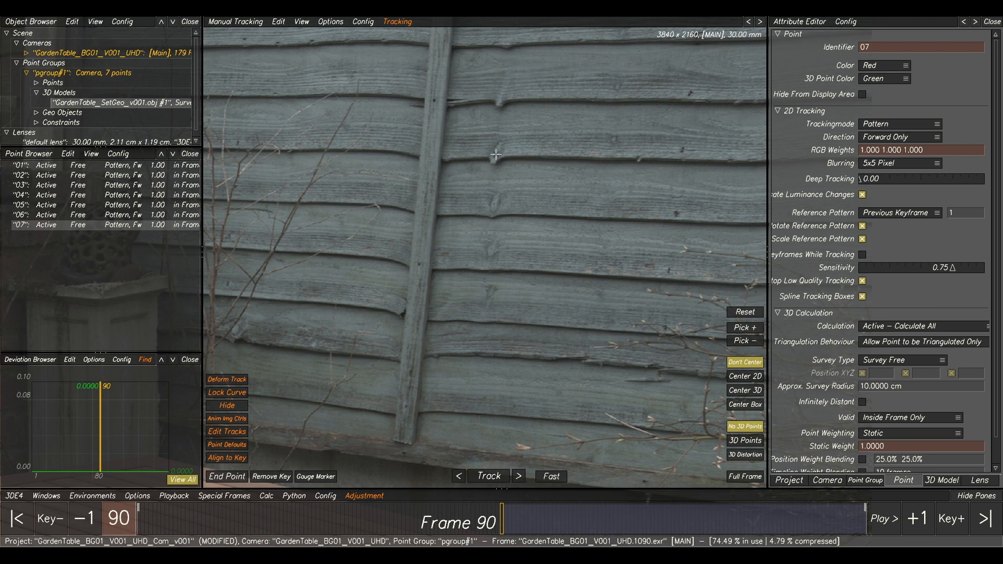
left_click(496, 154, "ctrl")
Select points 01 to 08 together to review how they are distributed across the image.
scroll(549, 158, "down", 10)
middle_click_drag(465, 223, 566, 217)
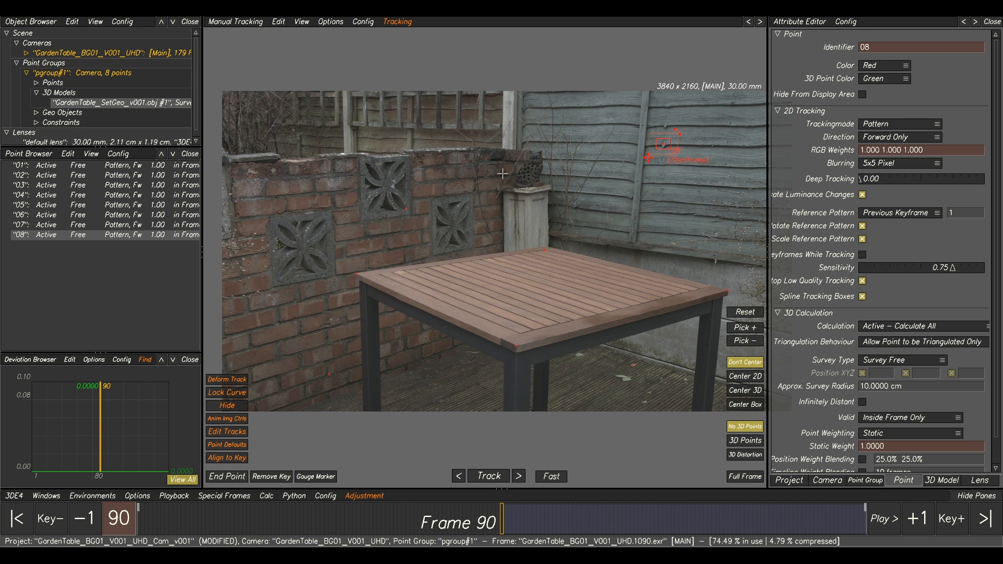
left_click(152, 169)
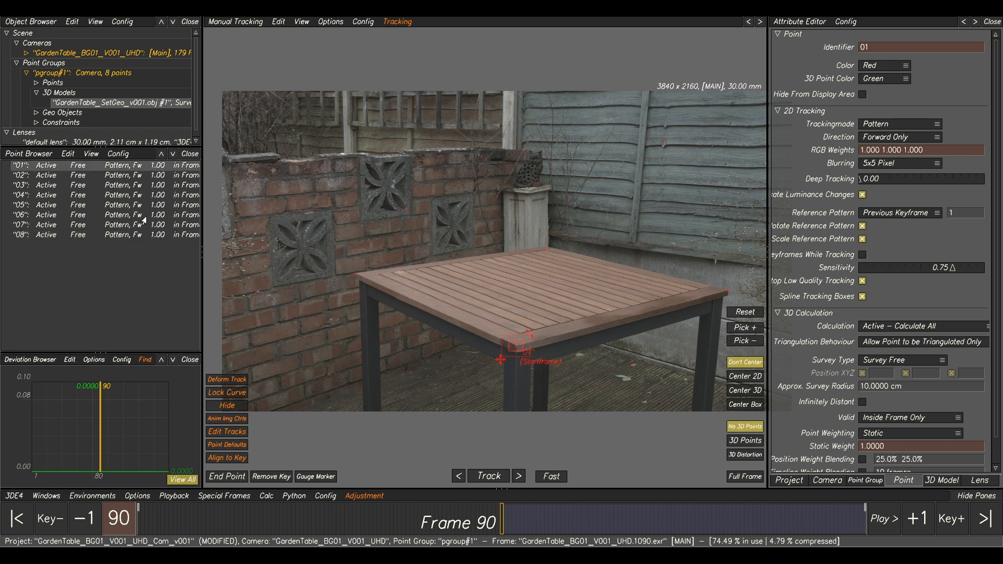
left_click(128, 234, "shift")
Deselect all points and create a ninth tracking point on the face of the cat ornament on top of the pillar.
scroll(537, 239, "down", 2)
scroll(537, 240, "down", 1)
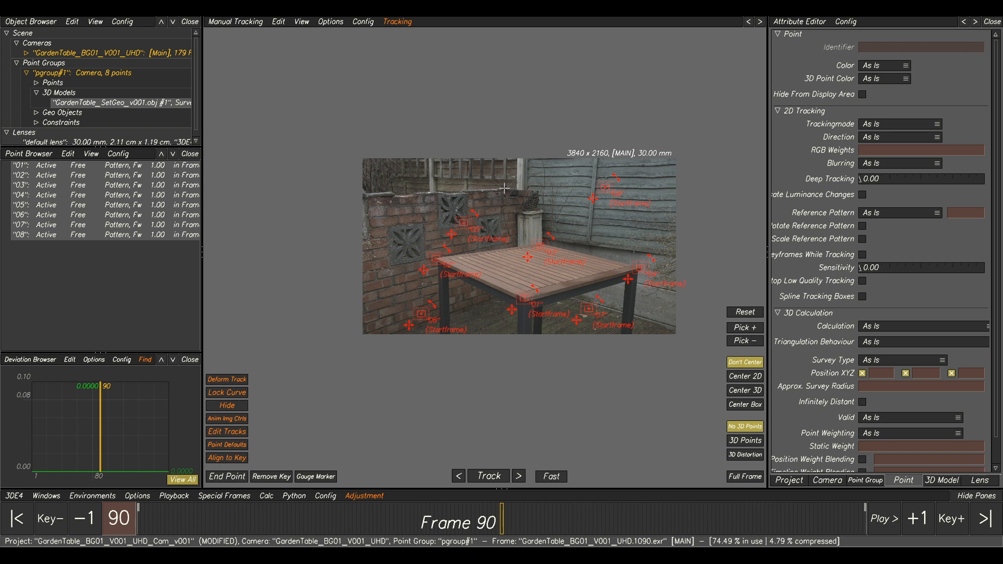
scroll(530, 198, "up", 8)
scroll(569, 192, "up", 2)
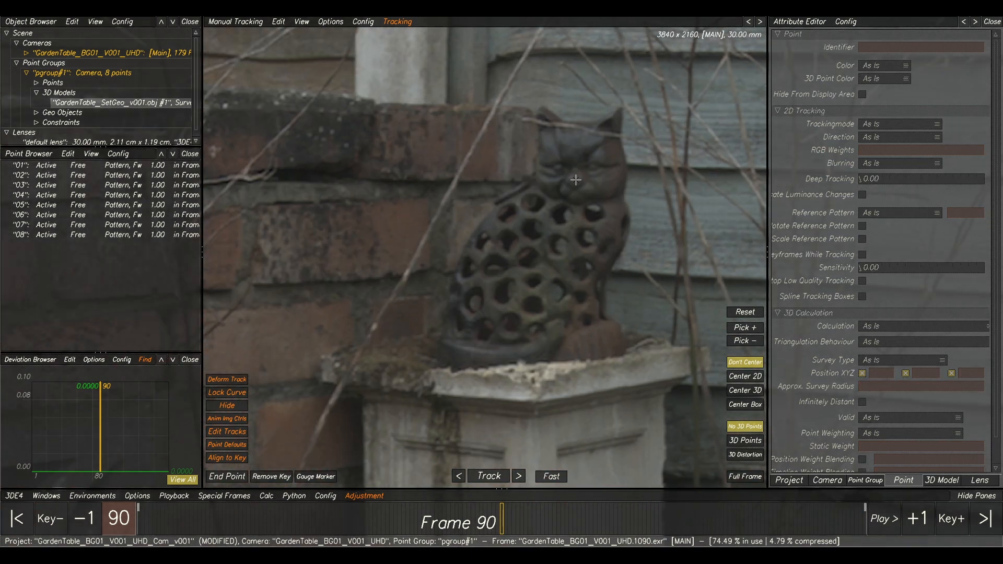
left_click(576, 179, "ctrl")
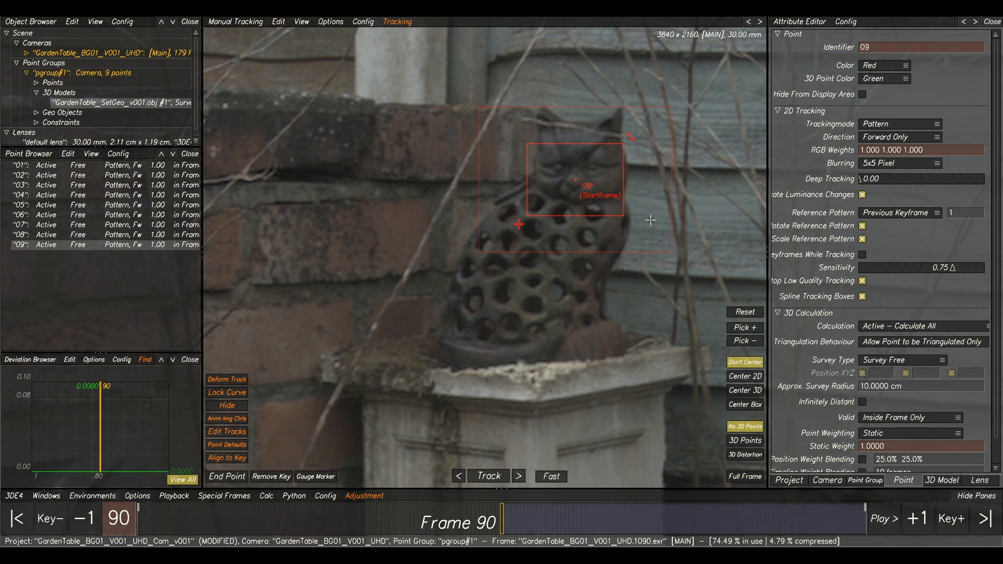
Select points 01 to 09 together to find areas of the image without tracking points.
scroll(598, 201, "down", 6)
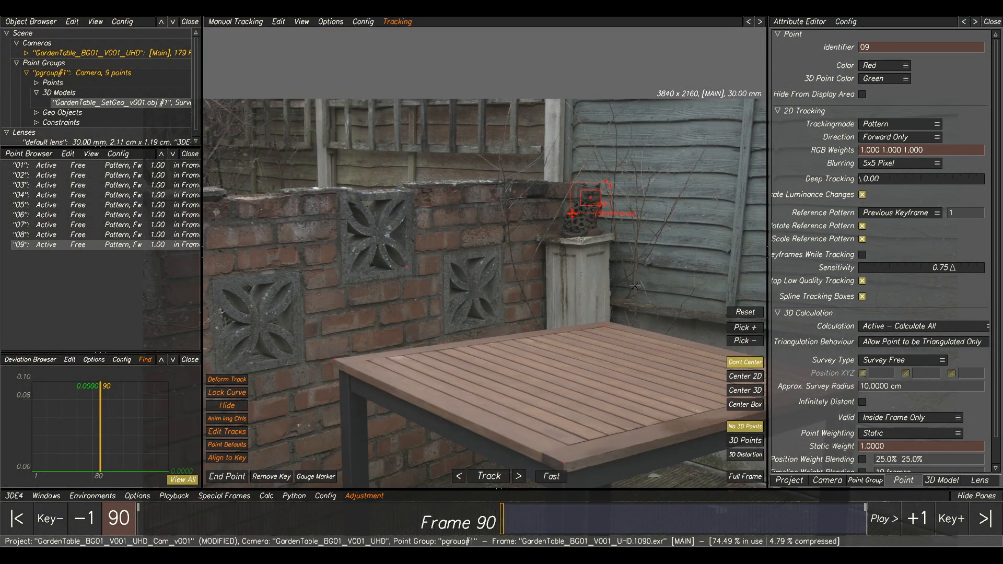
left_click(108, 166)
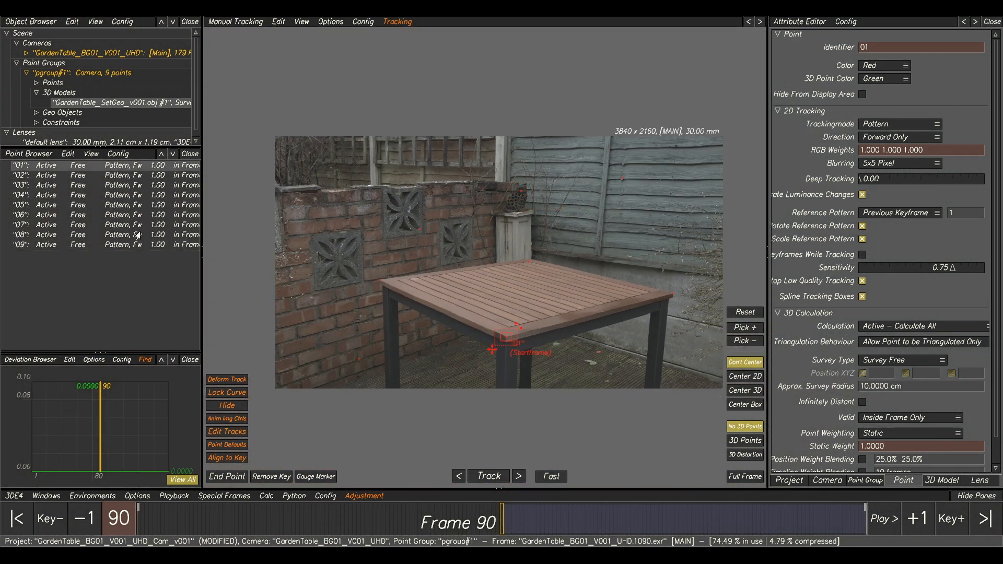
left_click(127, 246, "shift")
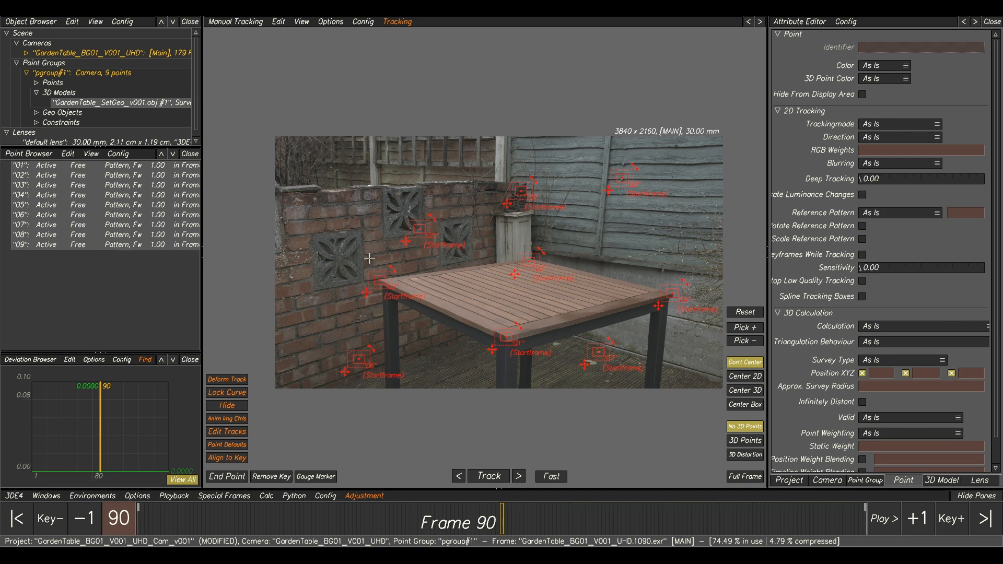
Deselect all points and create a tenth tracking point on the top brick course, above the vent block farthest from the pillar.
scroll(342, 223, "up", 5)
middle_click_drag(342, 223, 465, 259)
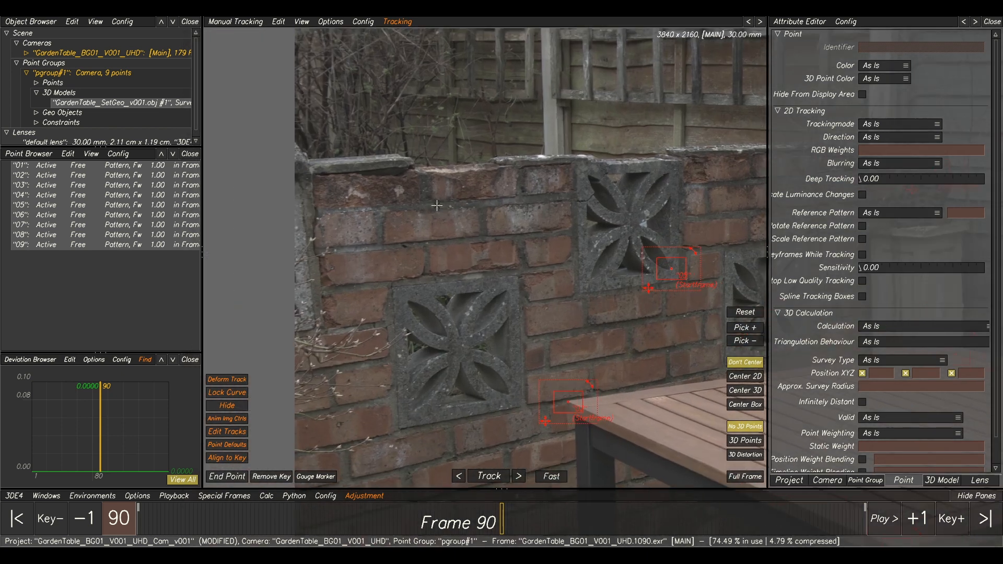
left_click(418, 240)
scroll(417, 239, "up", 4)
middle_click_drag(455, 202, 403, 187)
left_click(402, 187, "ctrl")
Select points 01 to 10 together to check their coverage, and finish with only point 01 selected.
scroll(536, 154, "down", 9)
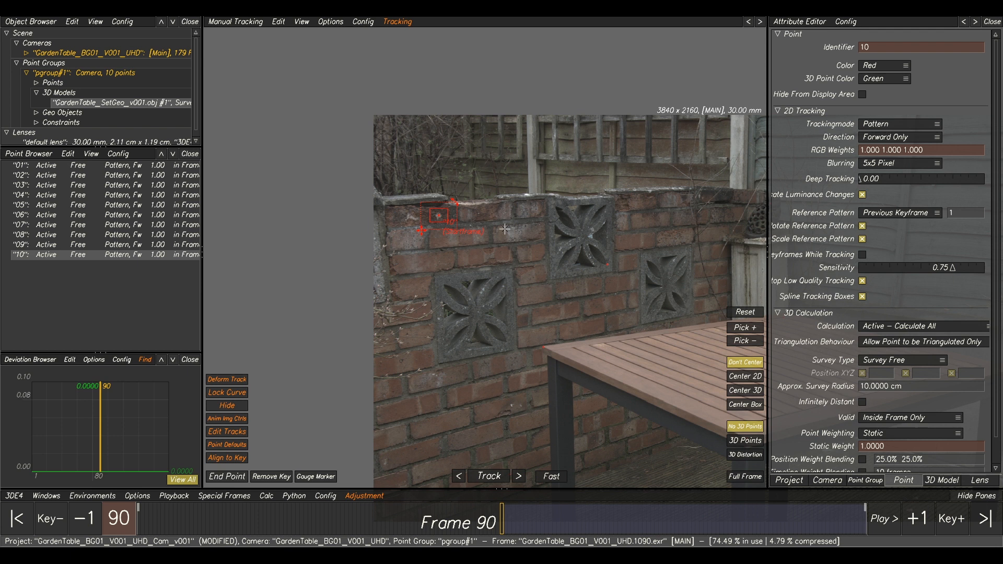
left_click(79, 166)
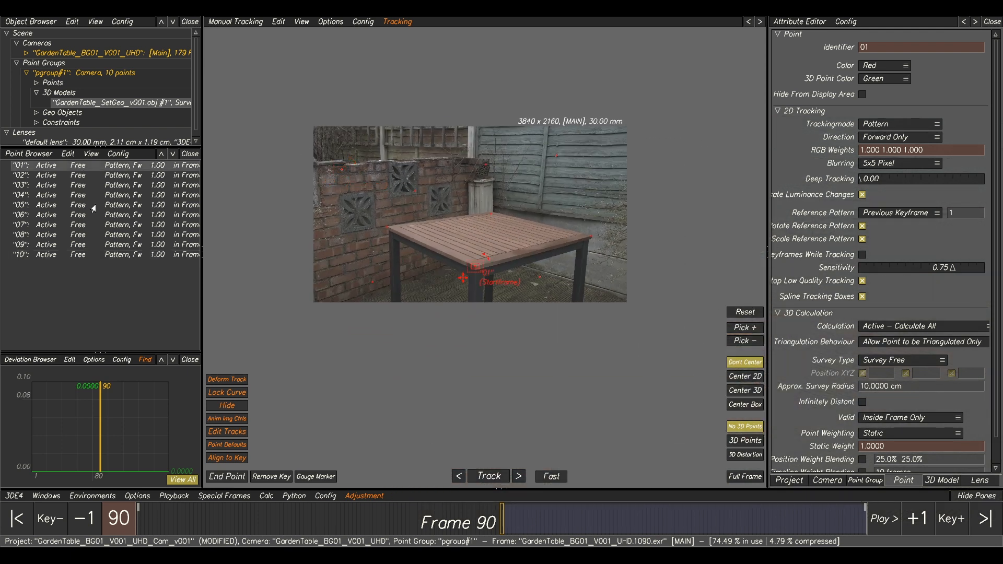
left_click(100, 256, "shift")
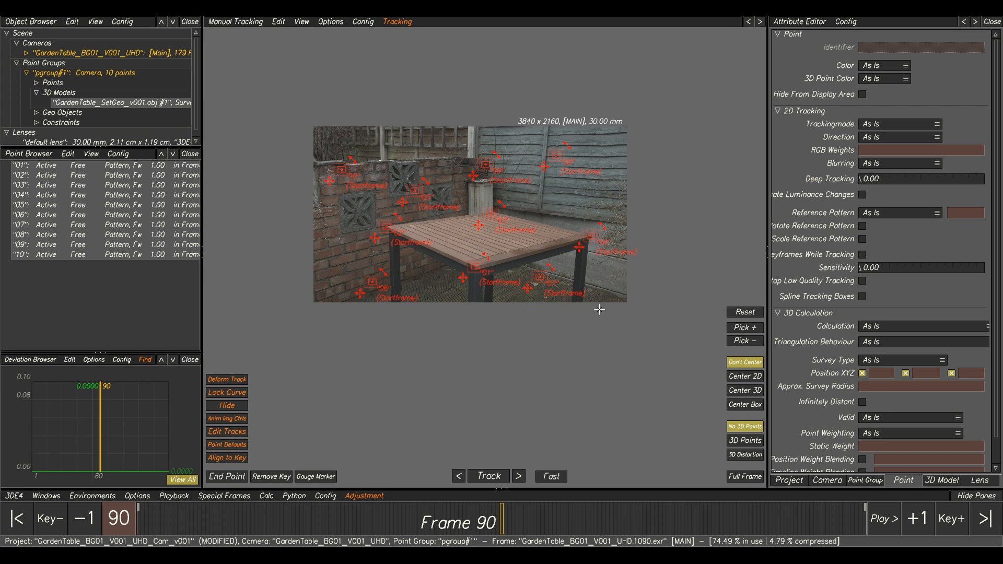
left_click(72, 167)
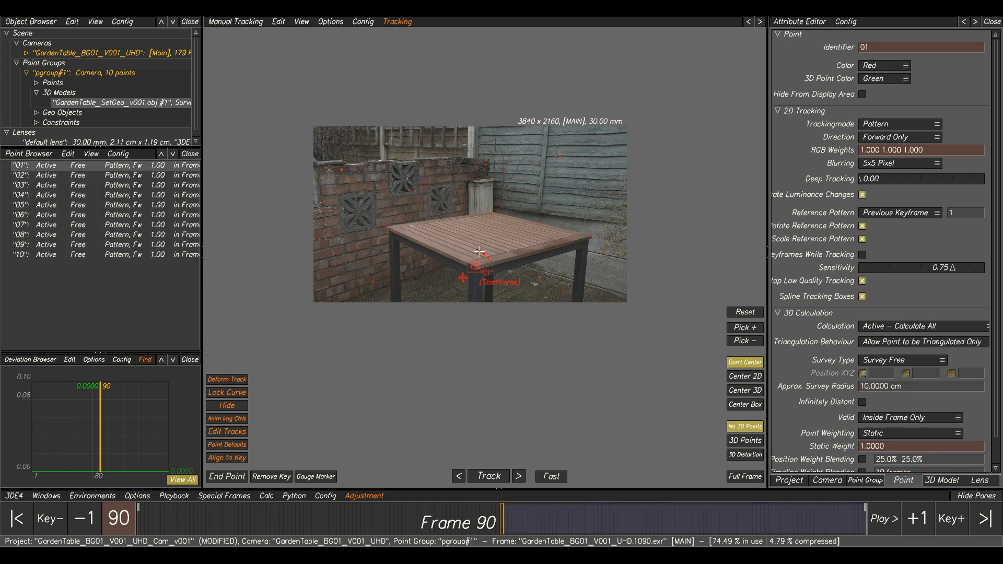
Compare point 01's table corner between the 2D footage and the textured model in the lineup view, with the 3D models shown and hidden.
key("F2")
scroll(499, 275, "up", 5)
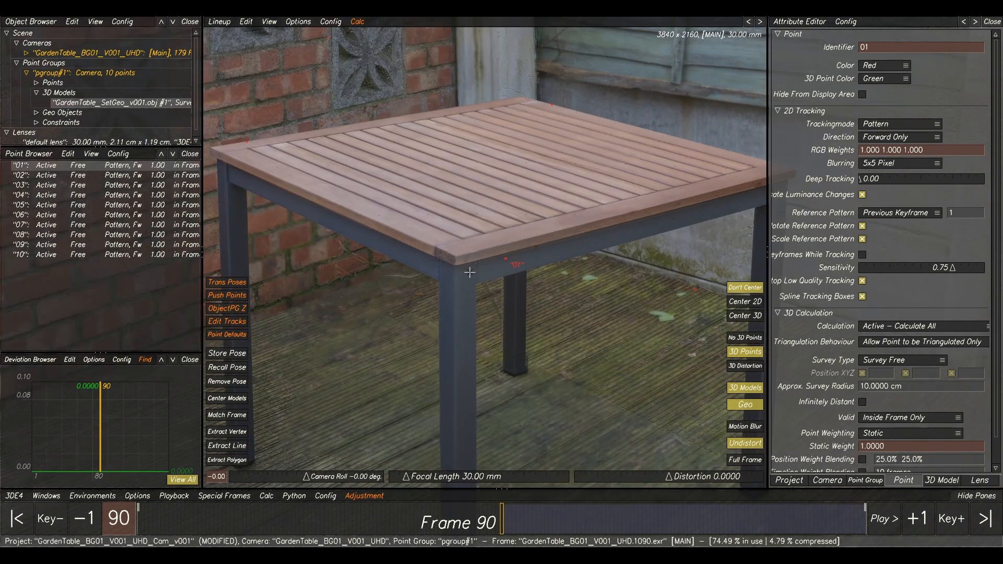
scroll(458, 270, "up", 4)
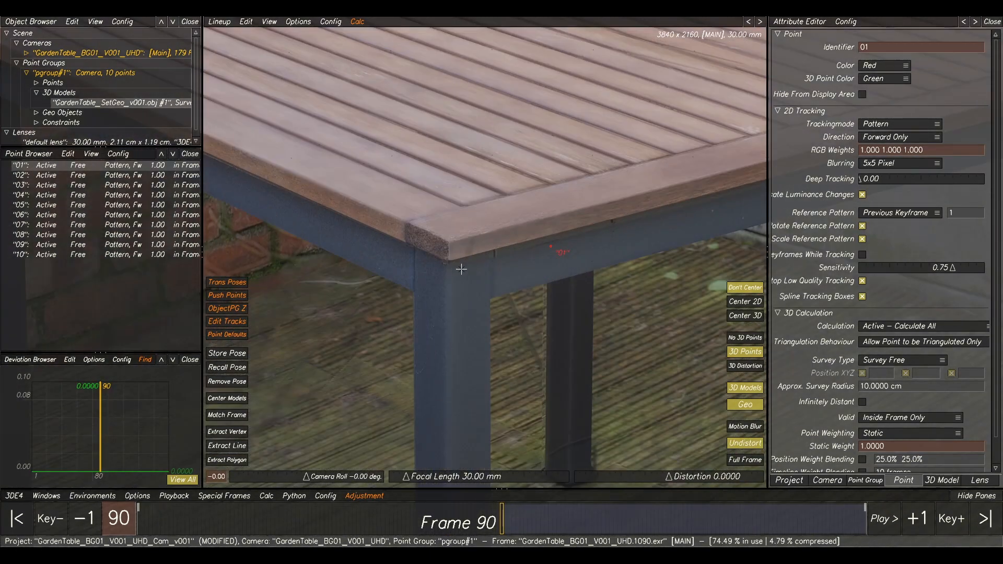
scroll(458, 259, "up", 1)
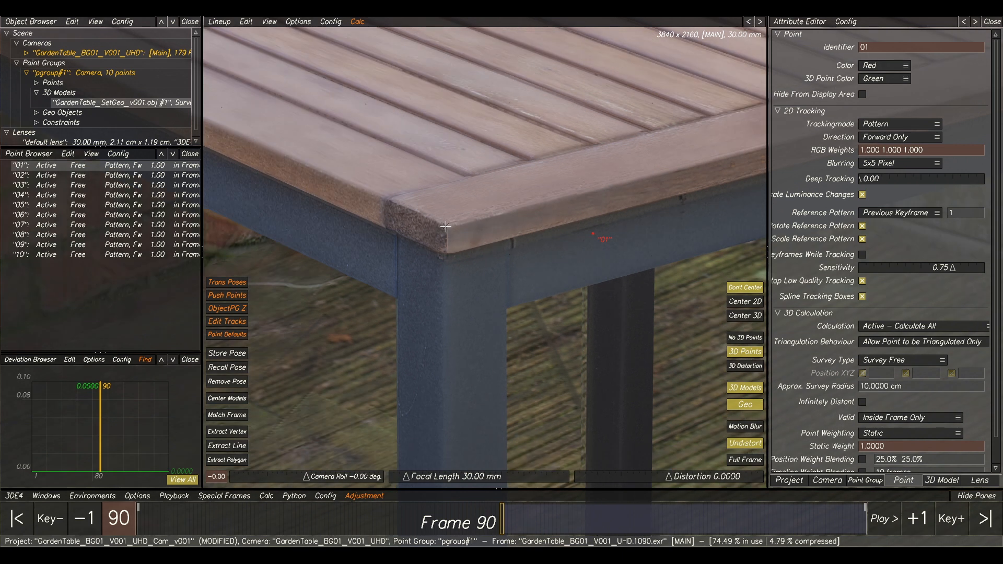
key("F1")
key("F3")
key("F1")
key("F2")
left_click(737, 388)
left_click(737, 388)
left_click(737, 388)
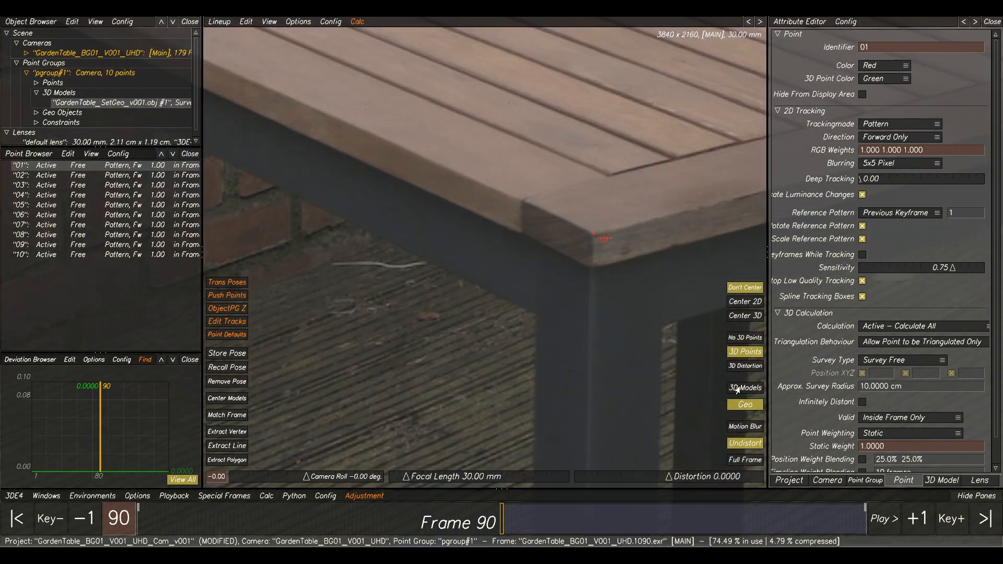
key("F1")
key("F2")
left_click(737, 389)
key("F1")
key("F2")
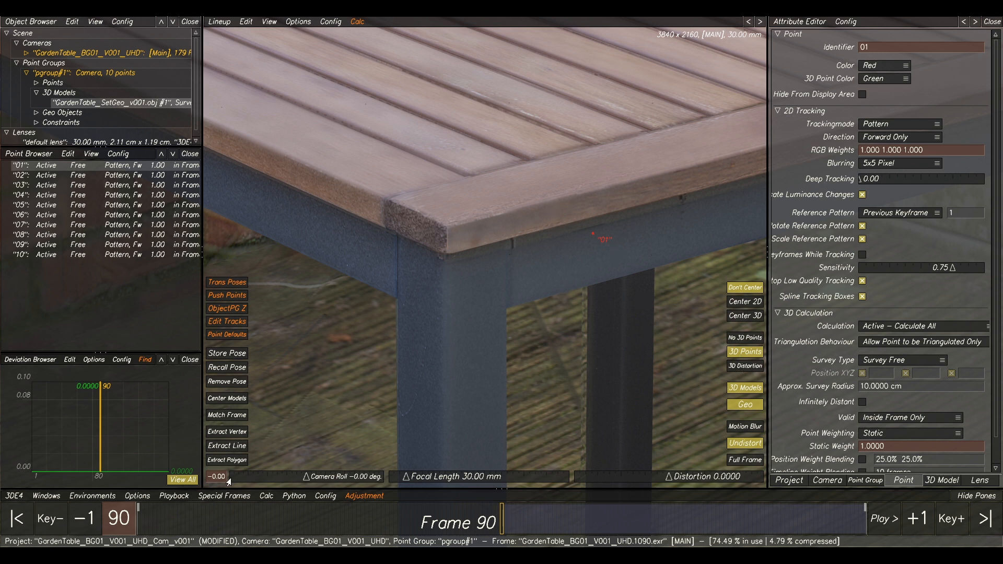
Extract point 01's survey position from the model polygon at the table top's nearest corner and inspect its placement in 3D.
left_click(218, 460)
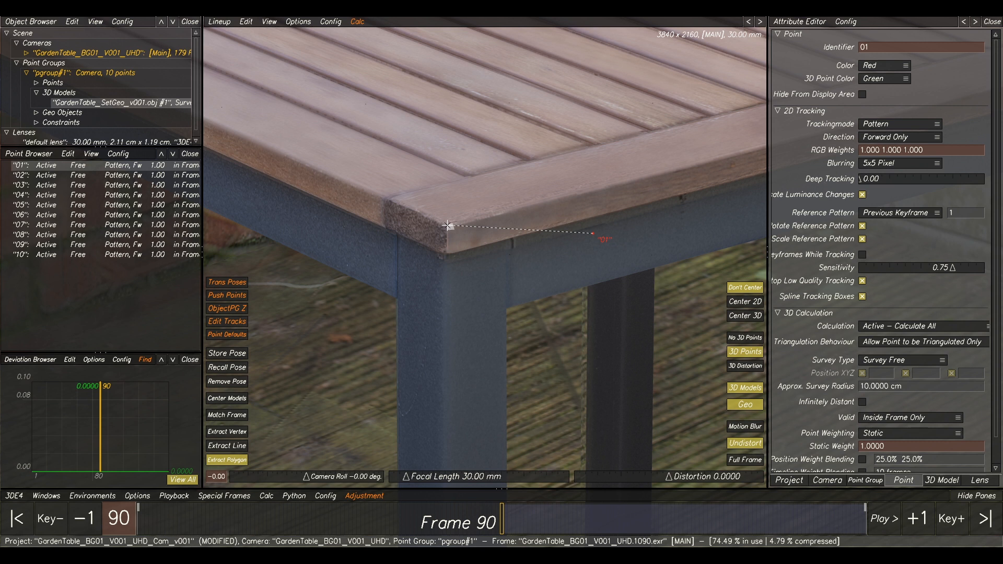
left_click(448, 226)
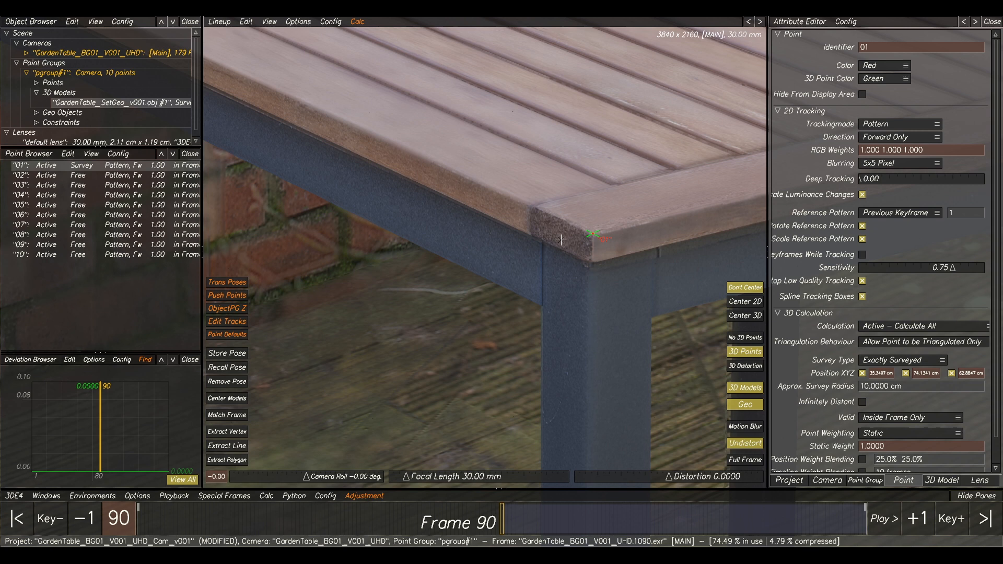
key("F6")
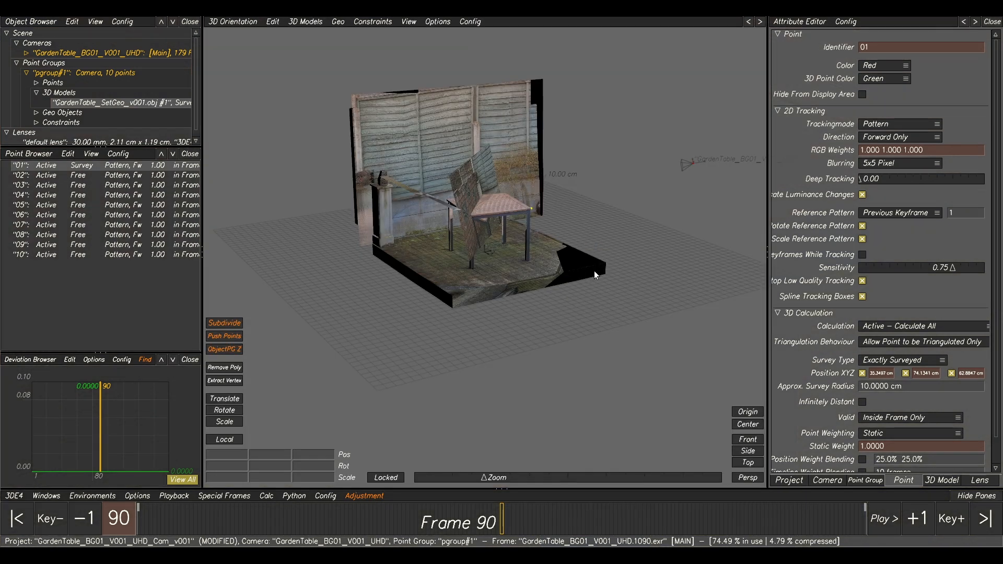
left_click_drag(551, 225, 510, 234, "alt")
right_click_drag(510, 234, 597, 302, "alt")
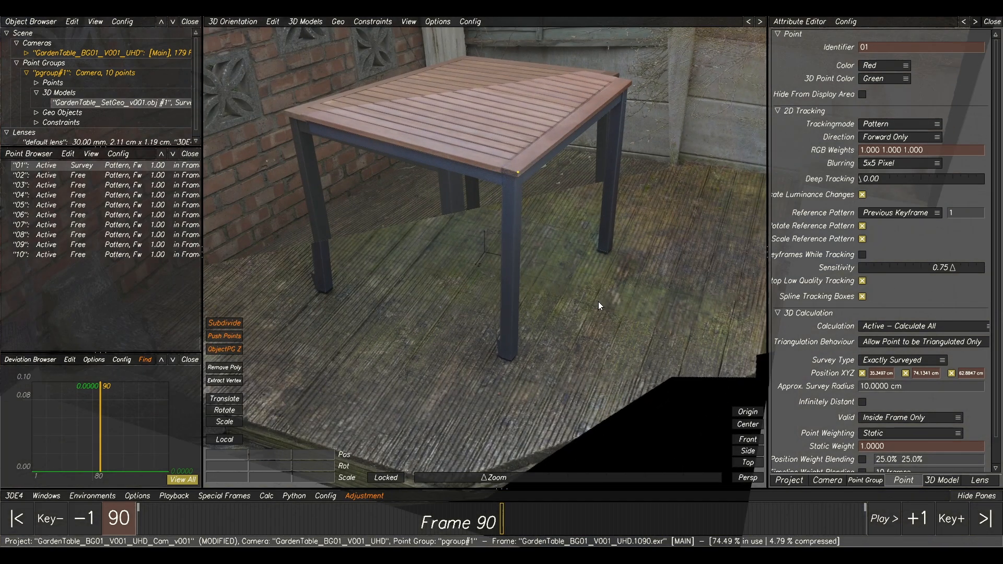
left_click_drag(569, 253, 566, 265, "alt")
right_click_drag(513, 235, 562, 272, "alt")
right_click_drag(483, 242, 522, 269, "alt")
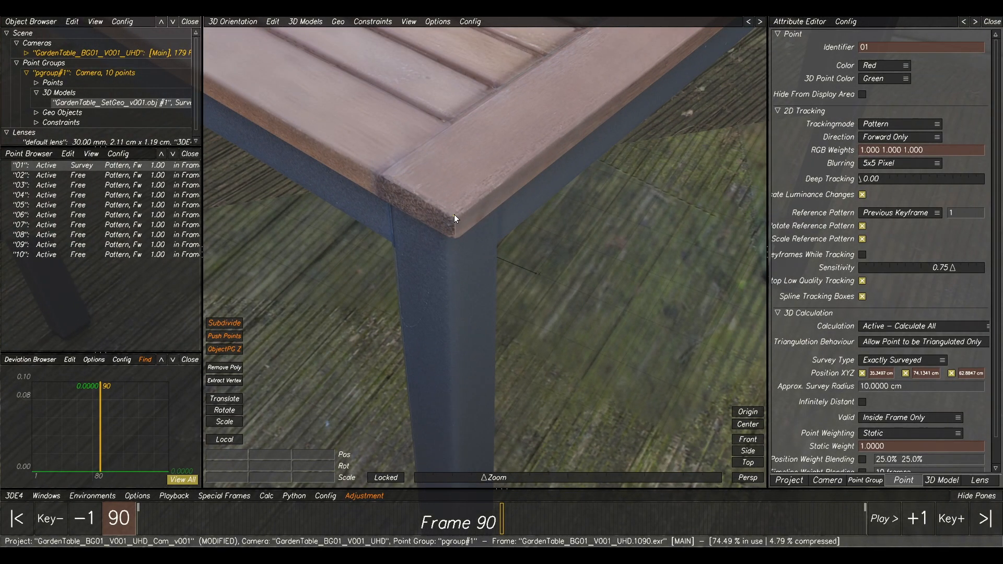
right_click_drag(458, 221, 402, 189, "alt")
right_click_drag(509, 257, 472, 231, "alt")
key("F2")
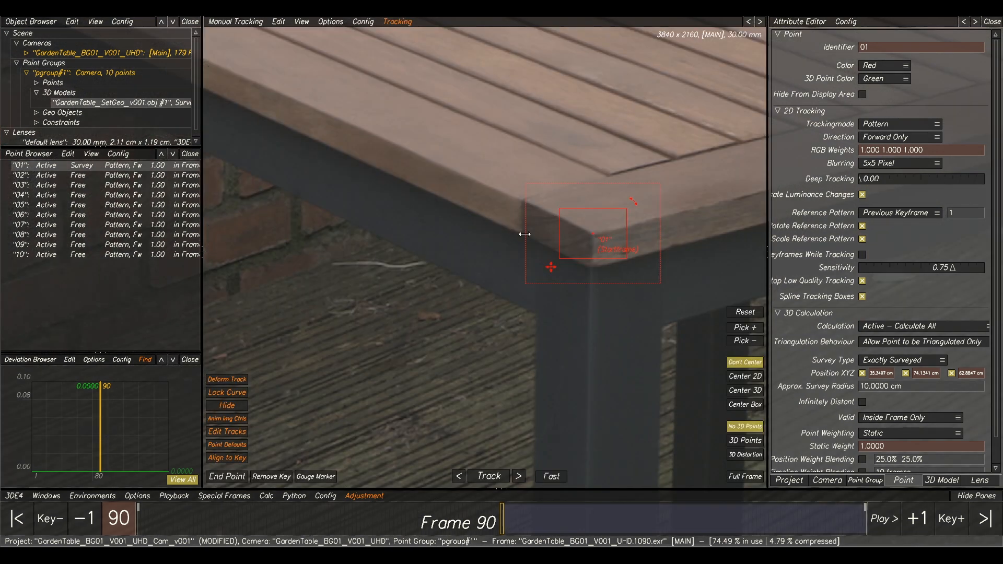
right_click_drag(588, 251, 570, 240, "alt")
Select point 02 and extract its survey position from the model at the table top's corner beside the brick wall, then inspect it in 3D.
left_click(55, 177)
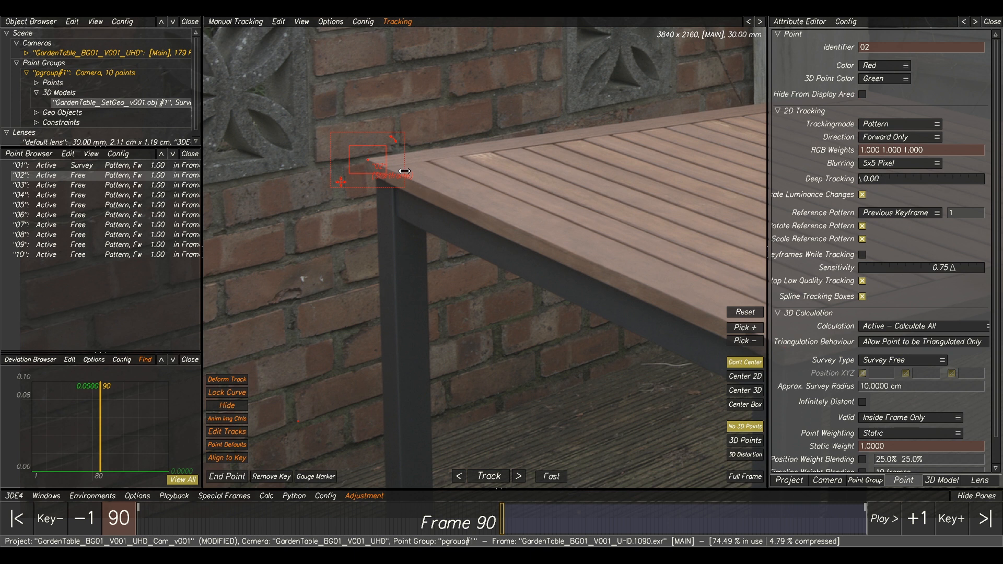
middle_click_drag(404, 171, 398, 169, "alt")
key("F5")
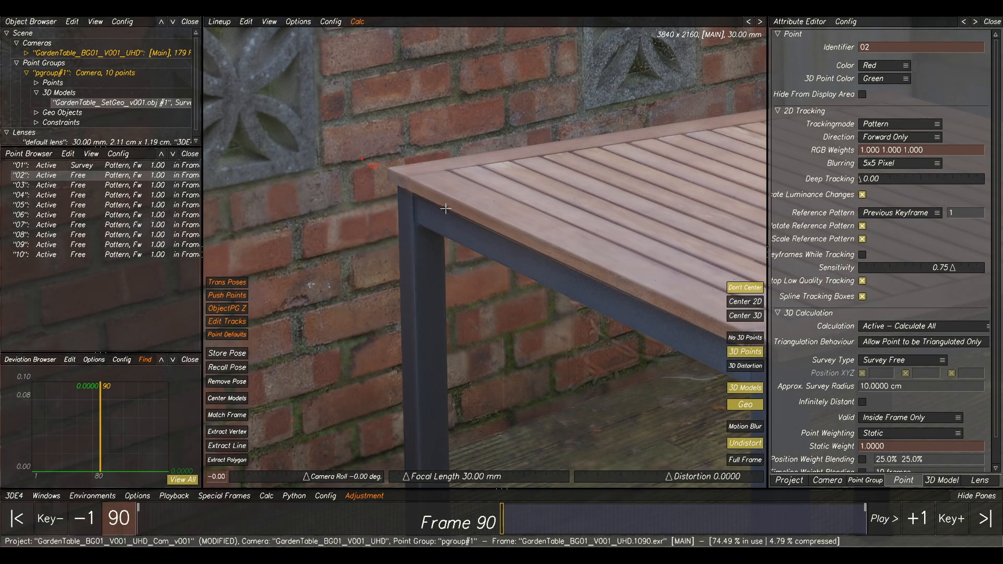
right_click_drag(427, 196, 424, 172, "alt")
middle_click_drag(424, 173, 430, 208, "alt")
scroll(430, 208, "up", 1)
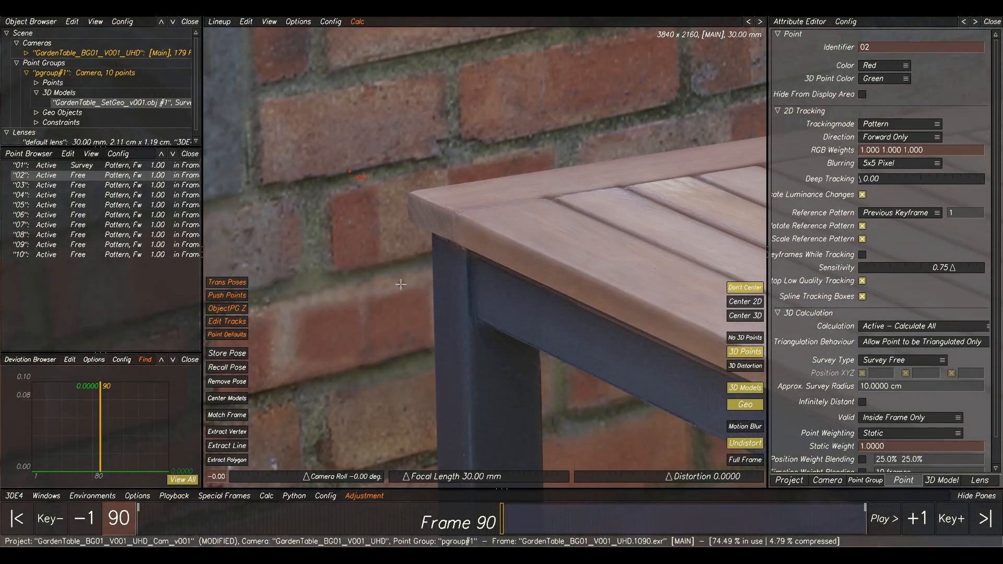
left_click(231, 461)
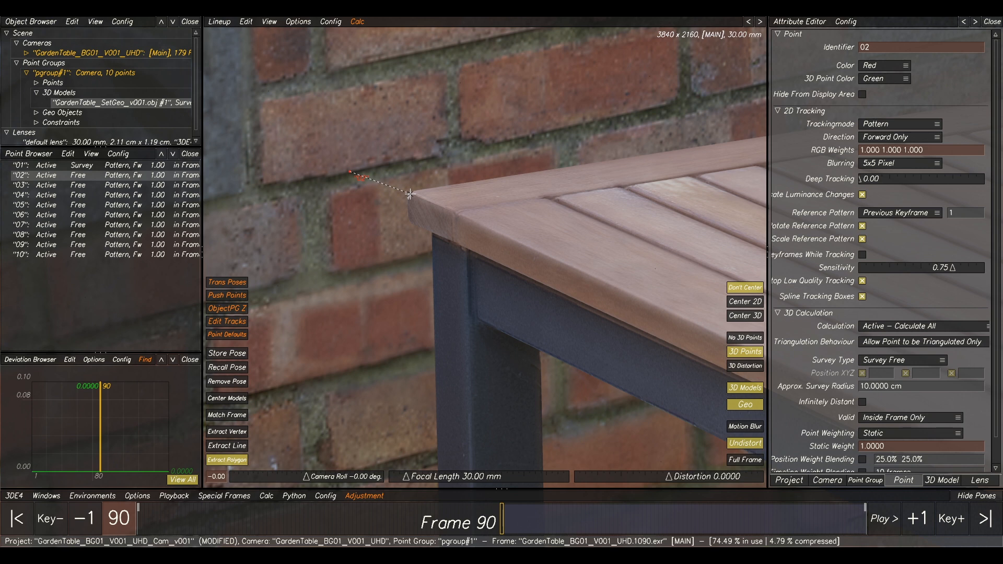
left_click(410, 194)
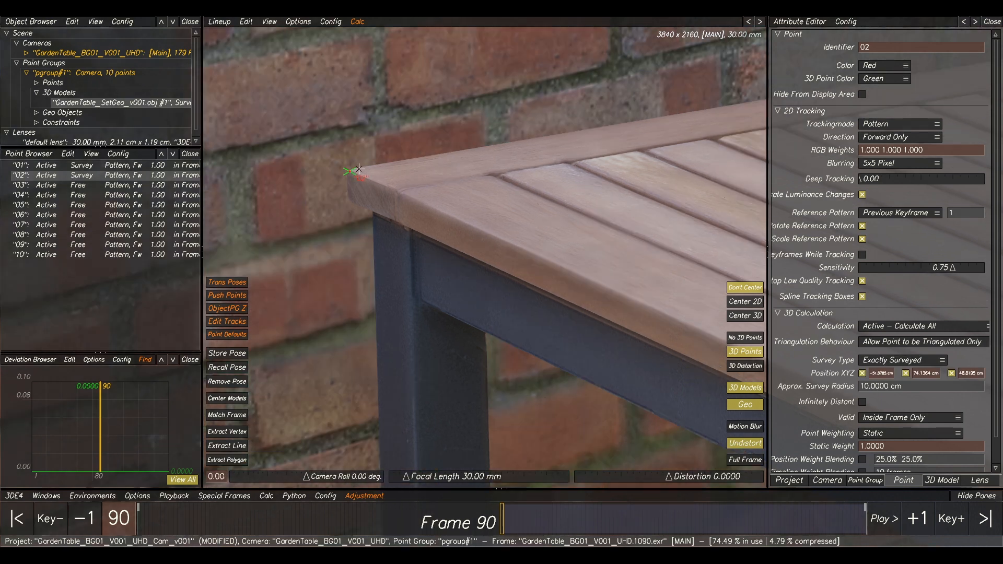
key("F3")
middle_click_drag(386, 219, 422, 223)
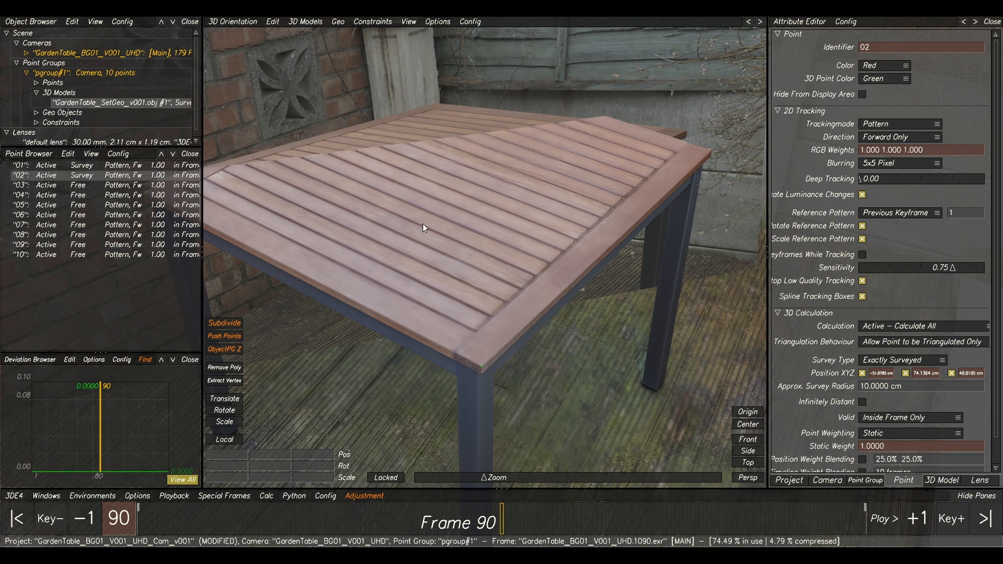
middle_click_drag(369, 252, 325, 167)
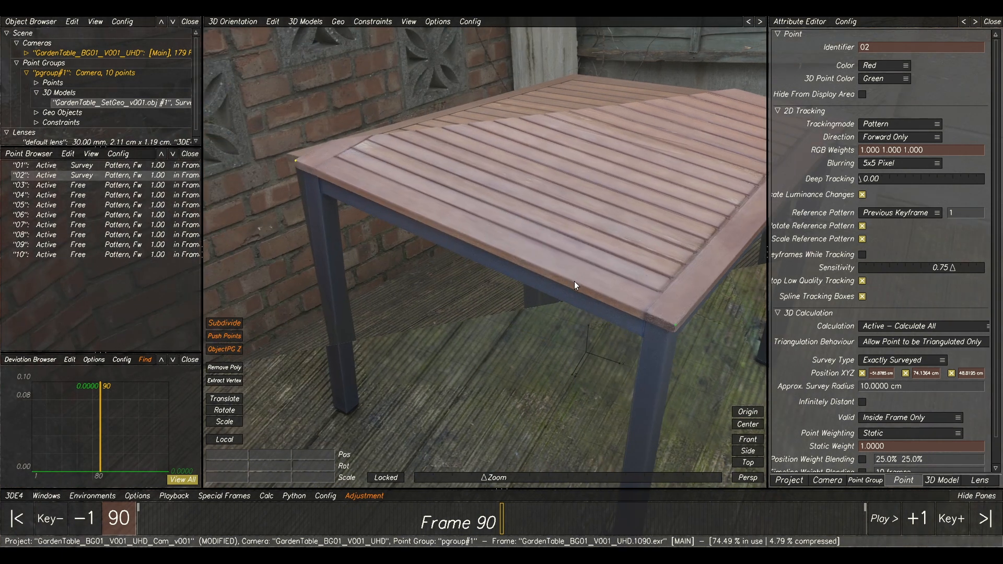
Select point 03 and extract its survey position from the model at the inner frame corner of the table top, nearest the pillar.
key("F1")
left_click(106, 188)
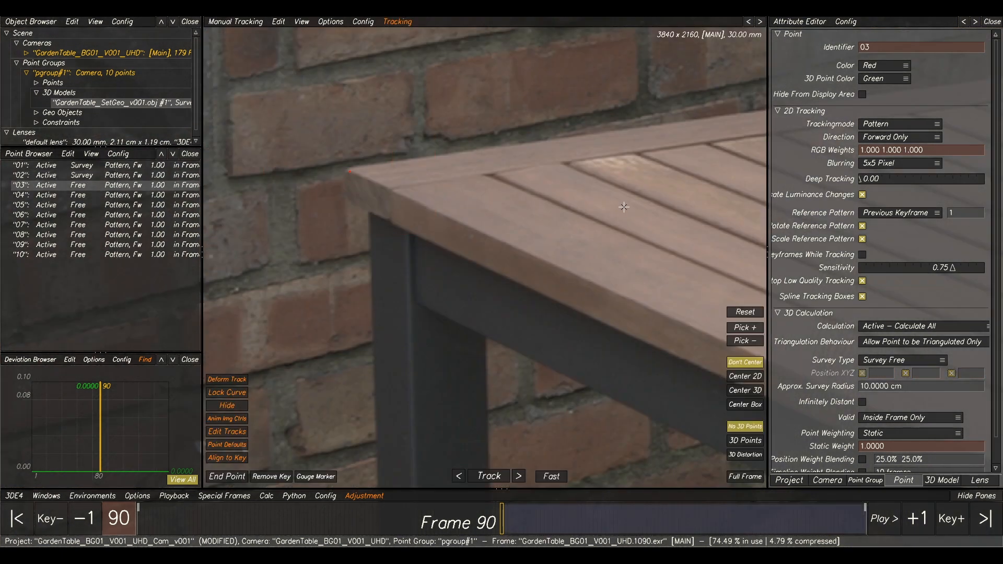
scroll(624, 207, "down", 5)
middle_click_drag(716, 156, 338, 214)
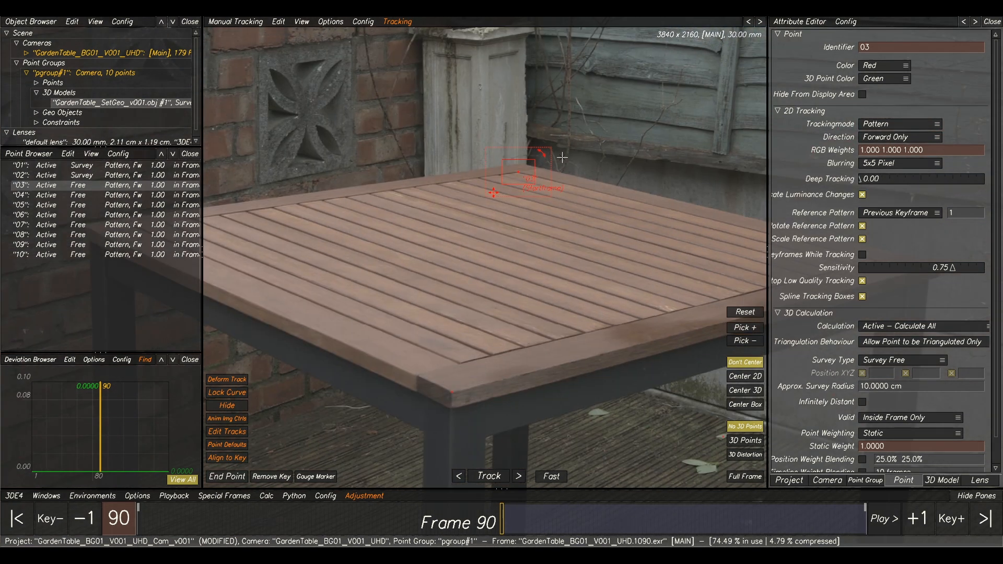
scroll(553, 166, "up", 3)
scroll(533, 186, "up", 2)
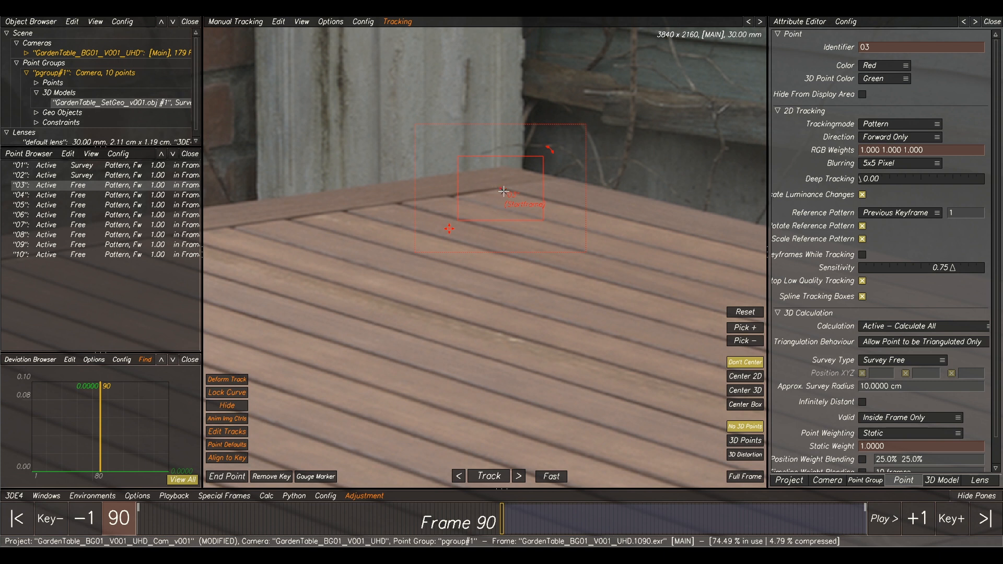
key("F2")
left_click(227, 458)
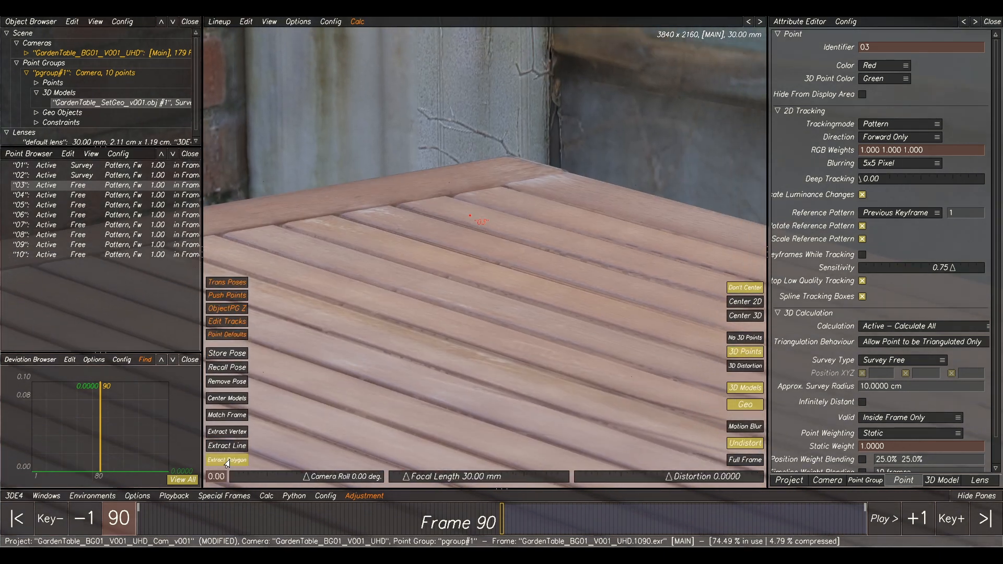
left_click(503, 186)
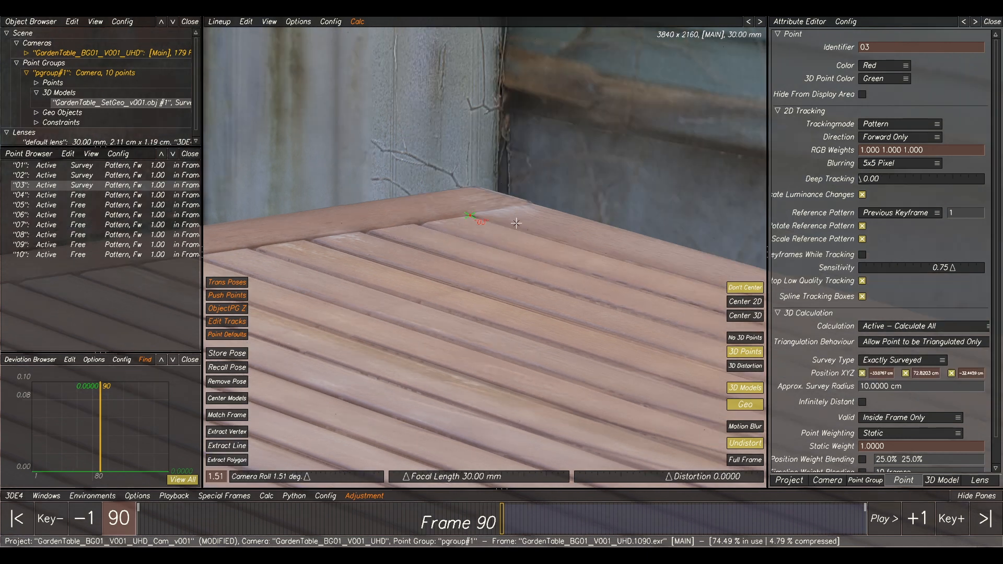
scroll(553, 253, "down", 3)
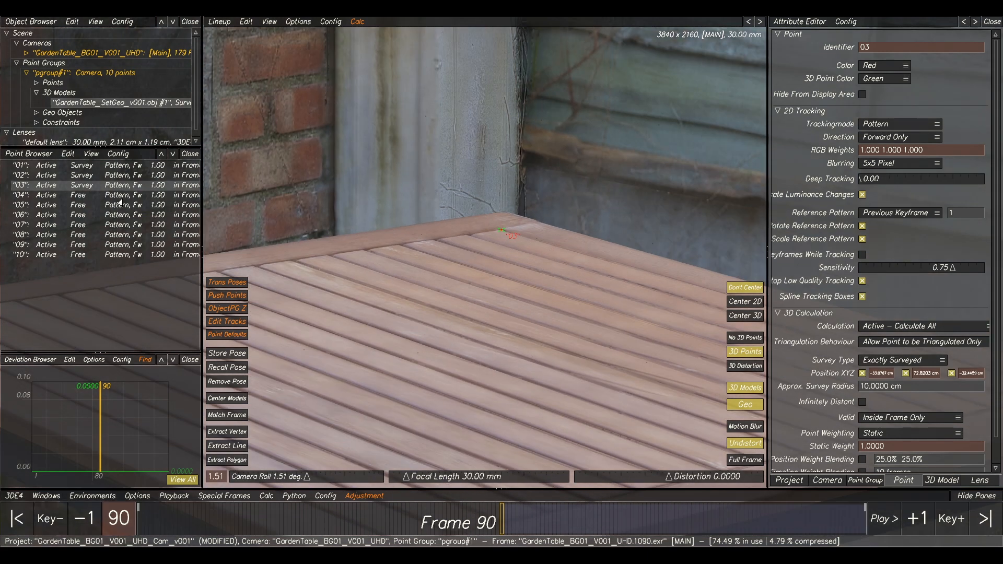
Select point 04 and extract its survey position from the model at the table top's corner beside the fence, and review the surveyed table points.
left_click(91, 196)
key("F2")
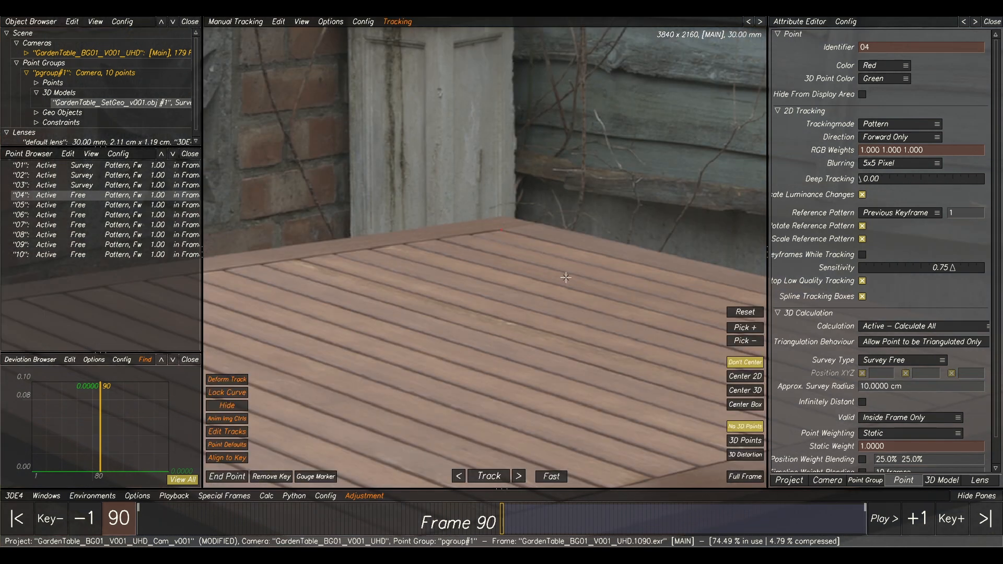
scroll(566, 277, "down", 5)
scroll(680, 170, "up", 4)
middle_click_drag(680, 170, 498, 157)
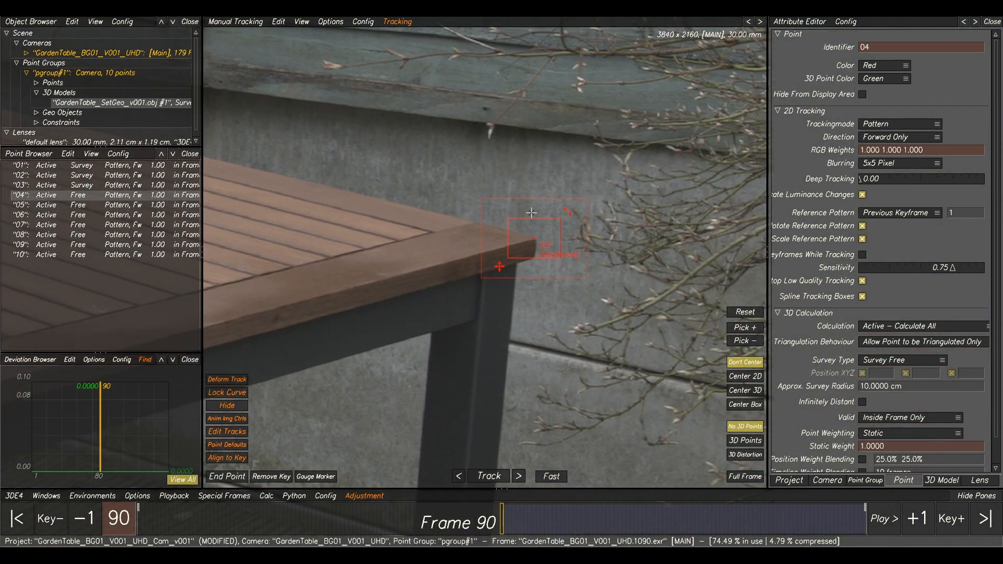
scroll(535, 231, "up", 2)
key("F3")
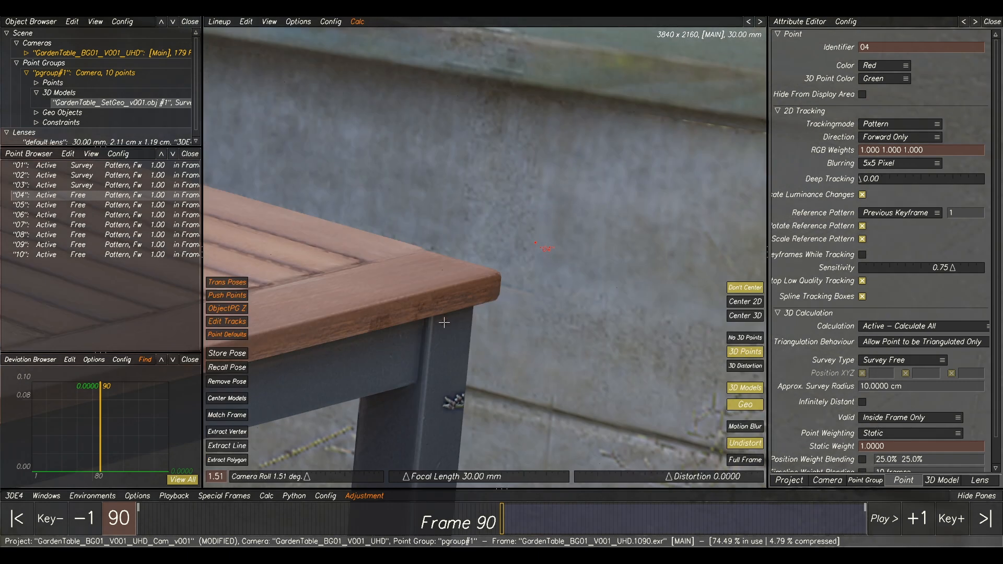
left_click(233, 462)
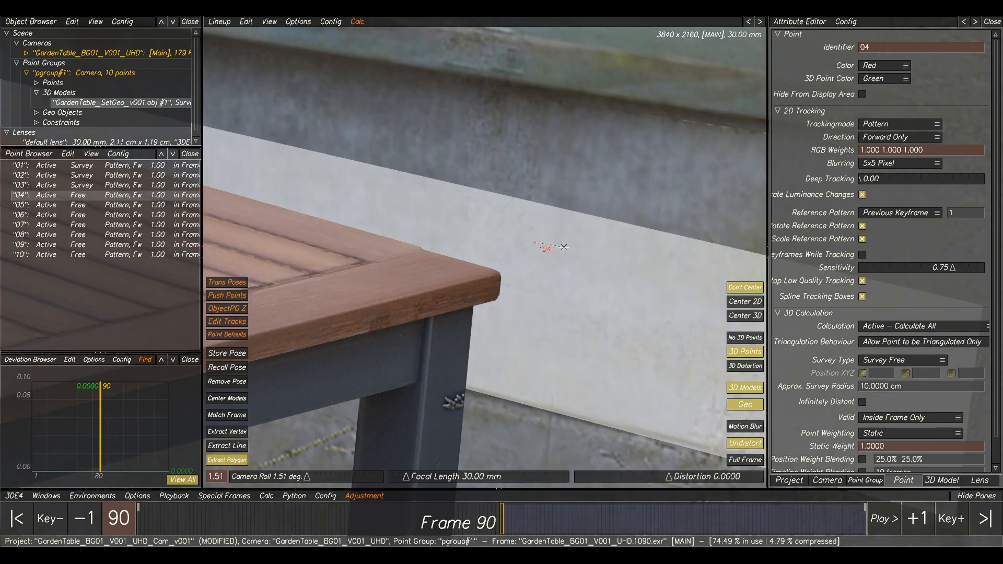
left_click(499, 273)
scroll(522, 266, "down", 4)
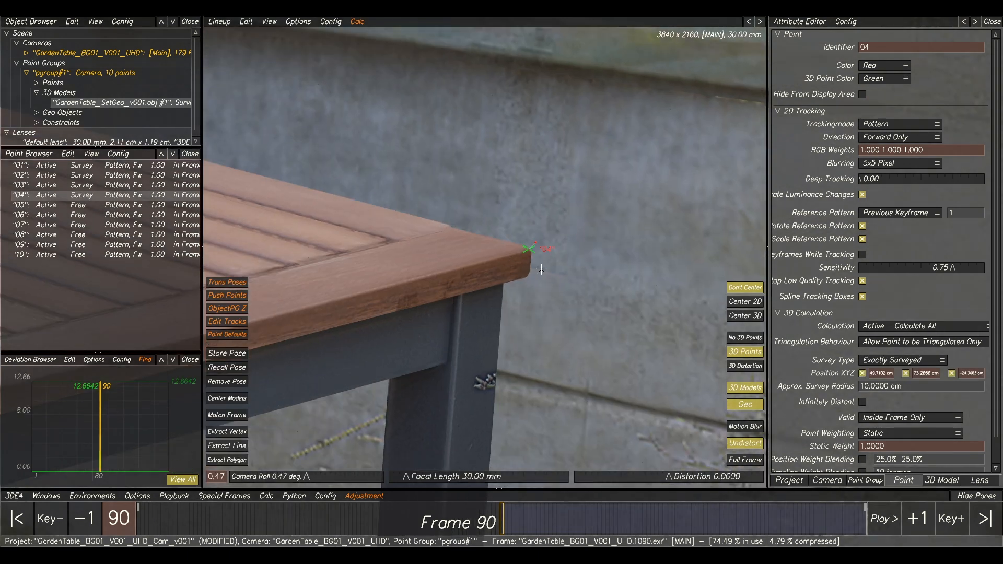
scroll(609, 231, "up", 5)
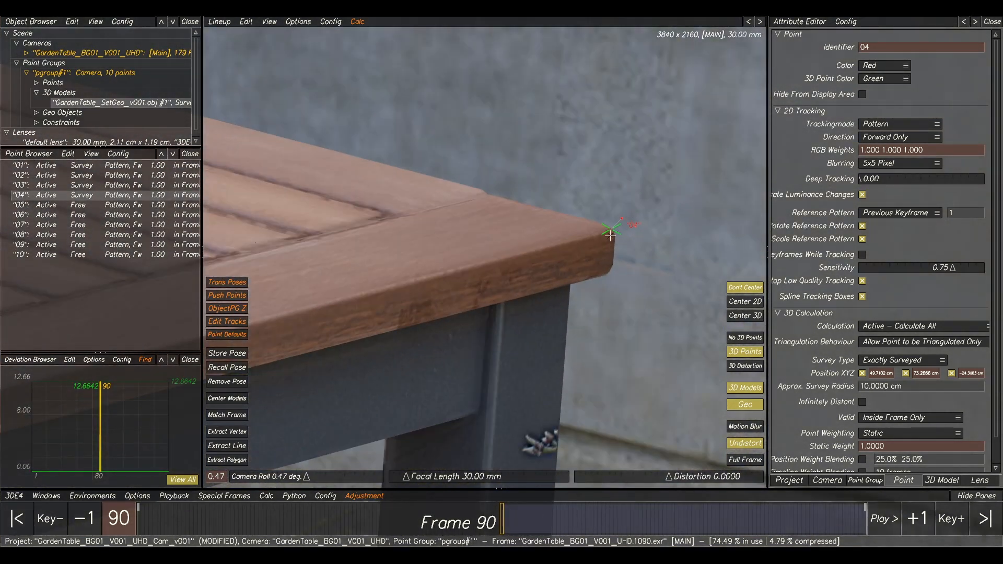
scroll(548, 283, "down", 2)
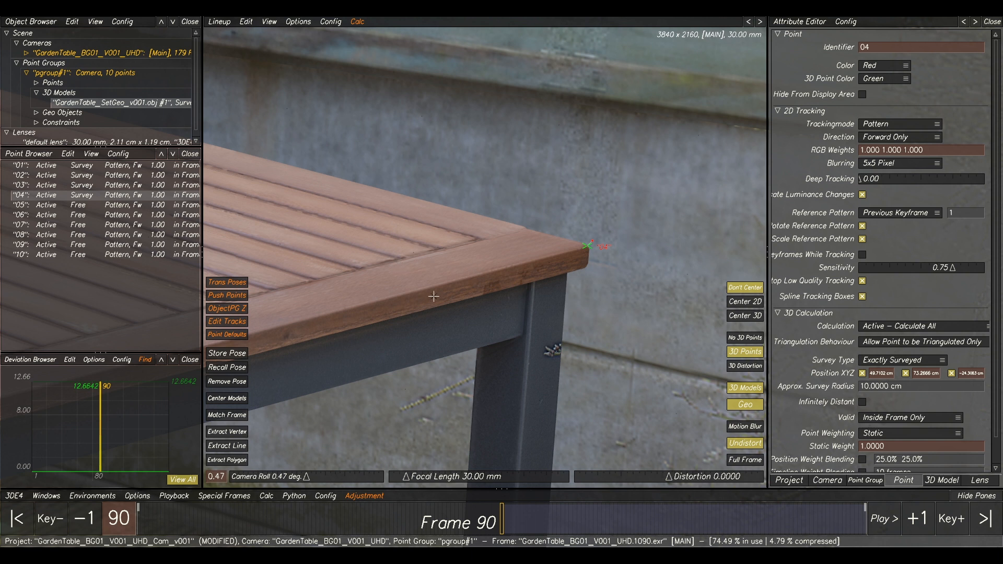
scroll(462, 288, "down", 1)
scroll(462, 288, "down", 2)
middle_click_drag(462, 287, 603, 260)
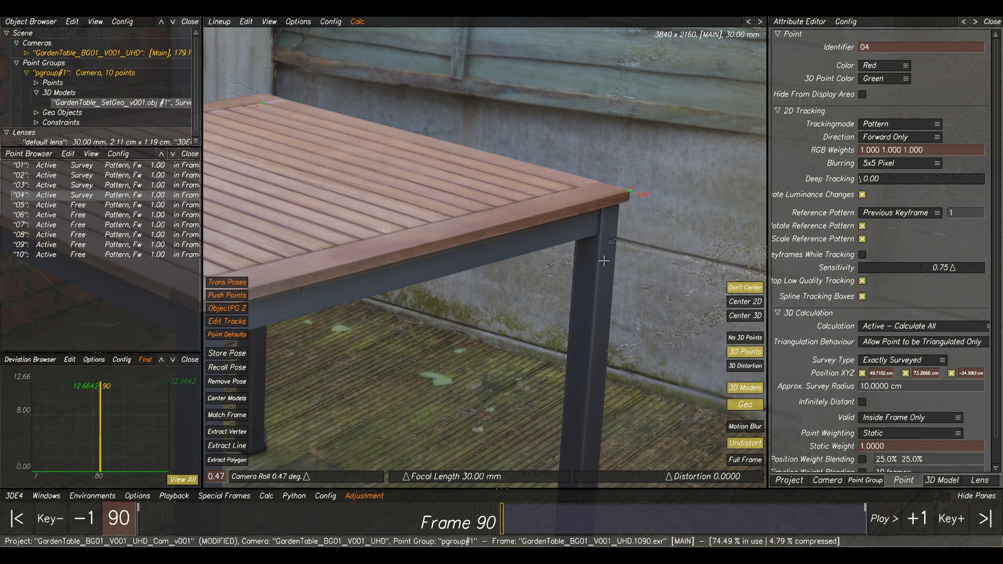
middle_click_drag(603, 224, 698, 206)
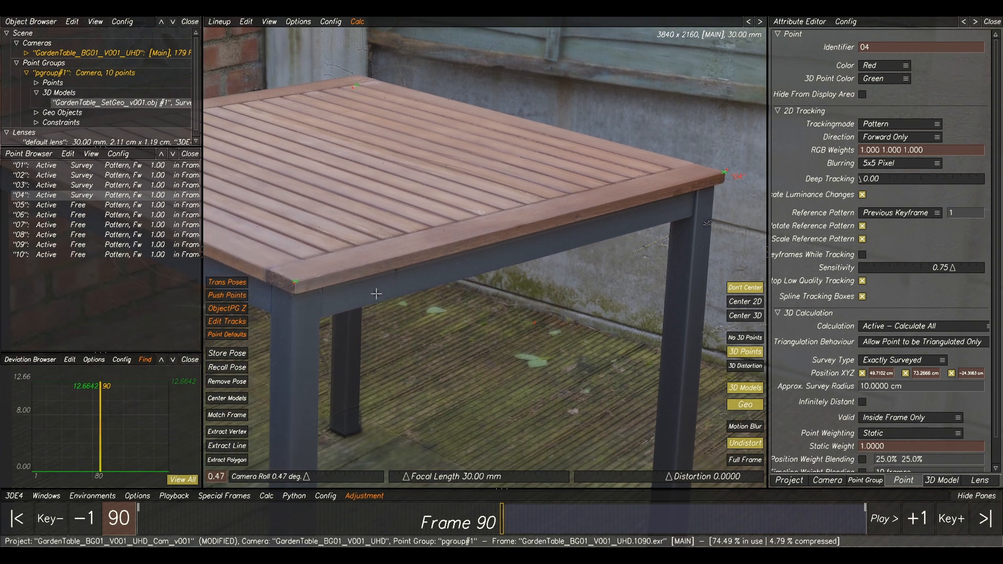
Select point 05 and extract its survey position from the model polygon at the lower petal tip of the decorative wall block, beside its corner.
left_click(50, 207)
key("F1")
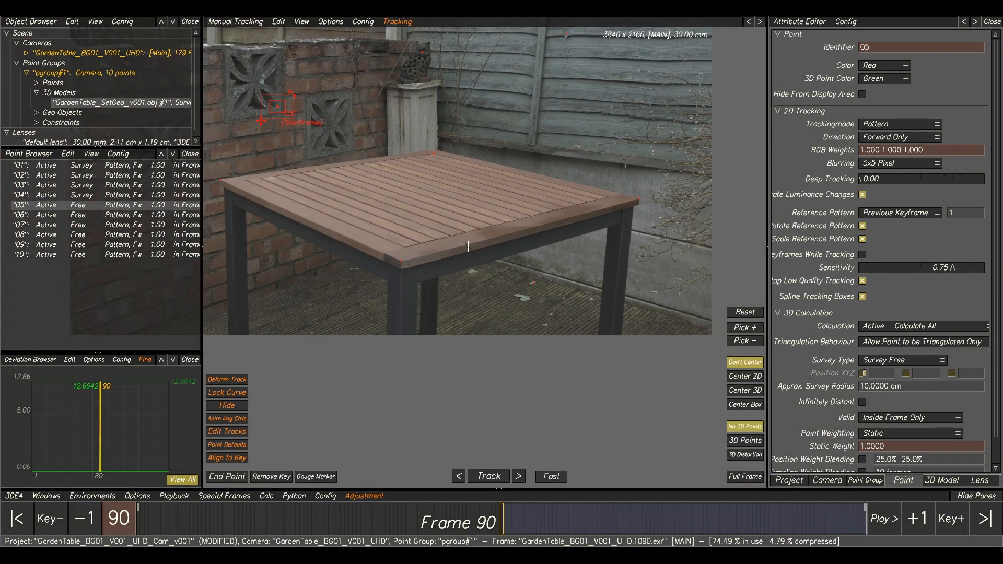
middle_click_drag(469, 246, 638, 318)
scroll(507, 166, "up", 8)
scroll(529, 233, "up", 3)
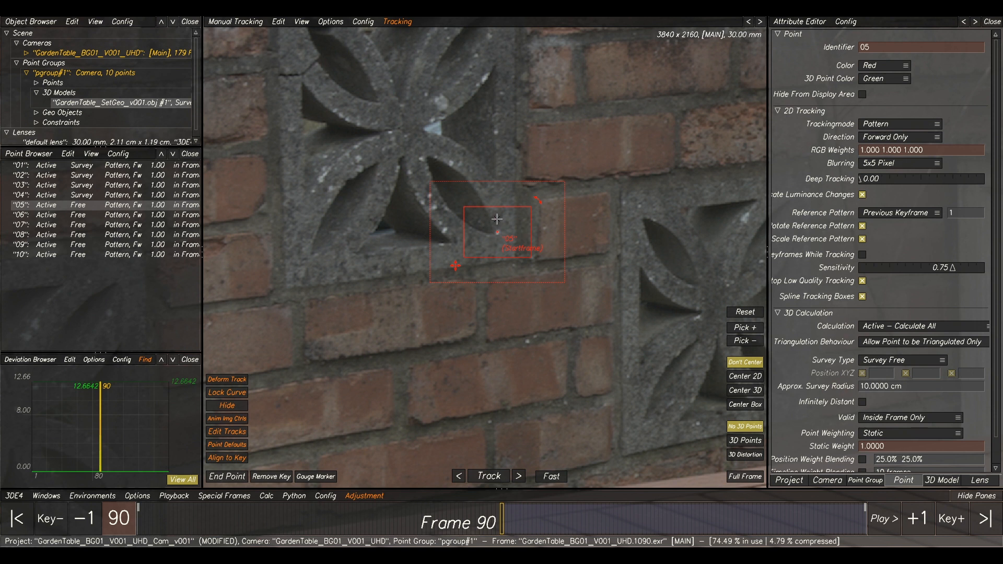
key("F2")
key("F1")
key("F2")
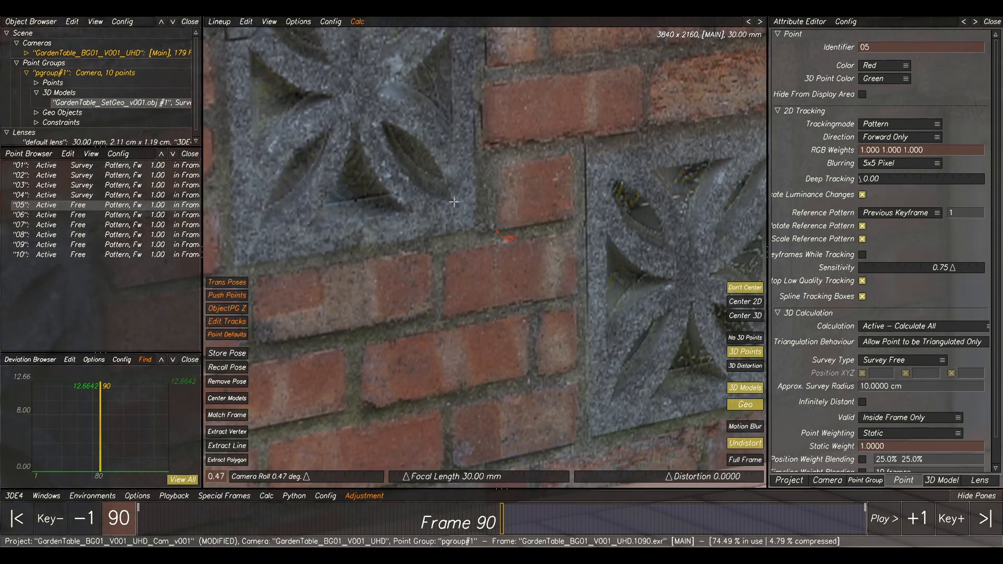
scroll(454, 206, "up", 3)
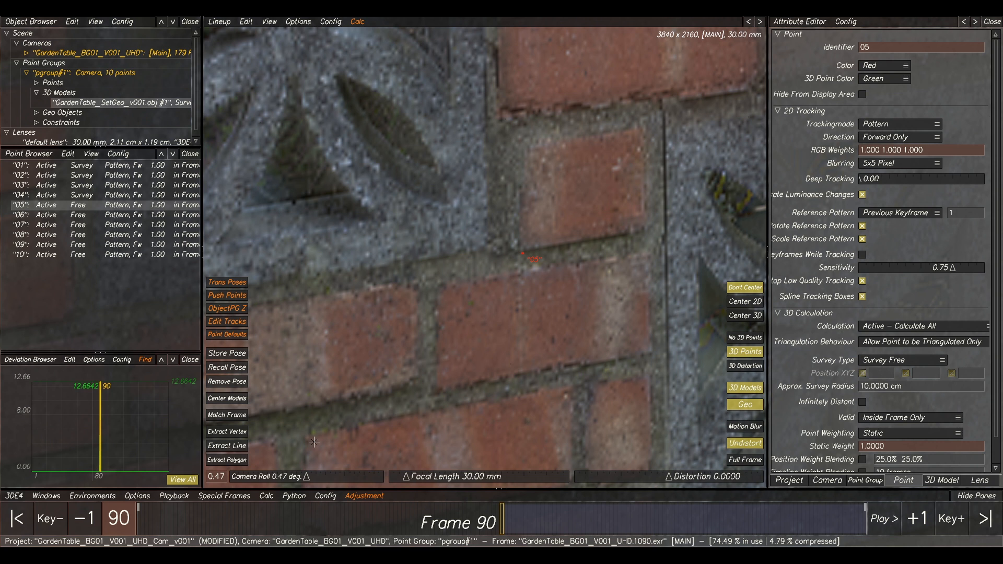
left_click(233, 461)
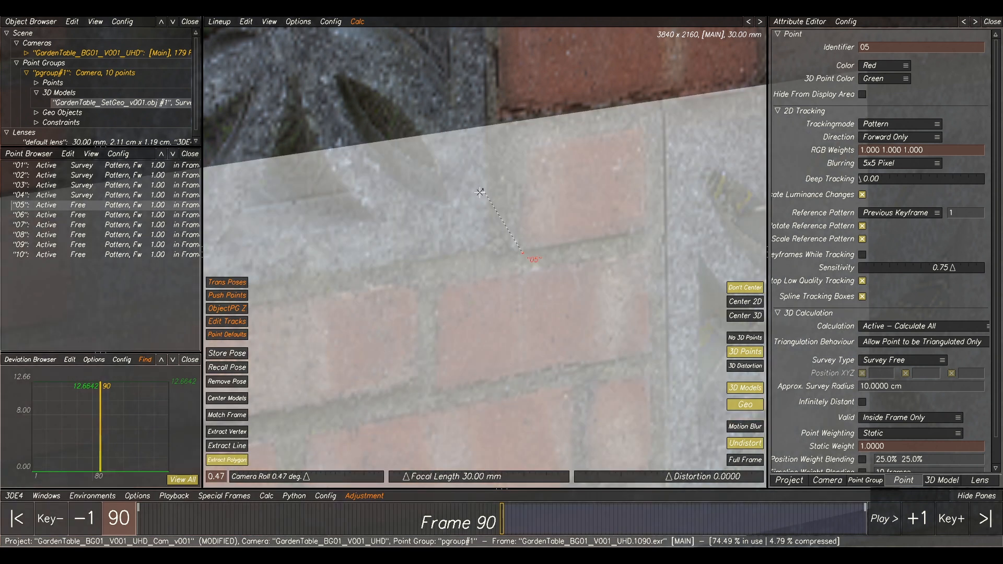
left_click(456, 203)
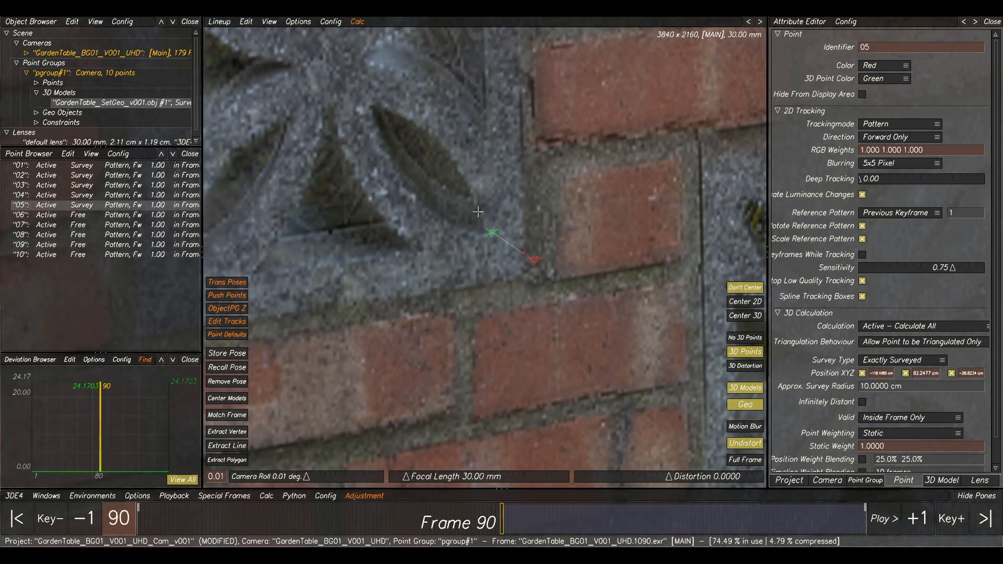
scroll(523, 228, "down", 5)
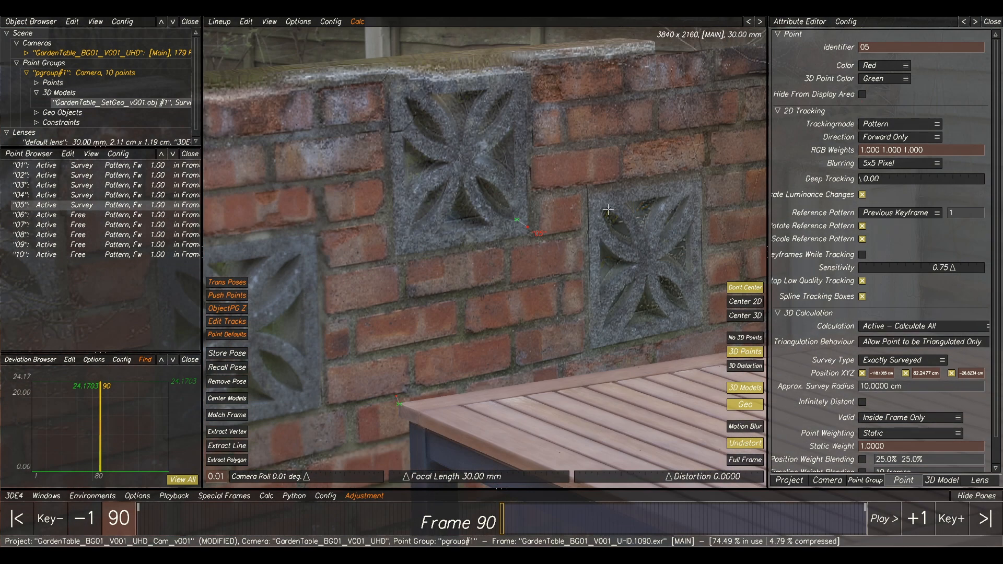
middle_click_drag(608, 210, 531, 206)
Select point 06 and extract its survey position from the model at the matching brick's lower corner, low on the brick wall near the table leg.
left_click(108, 216)
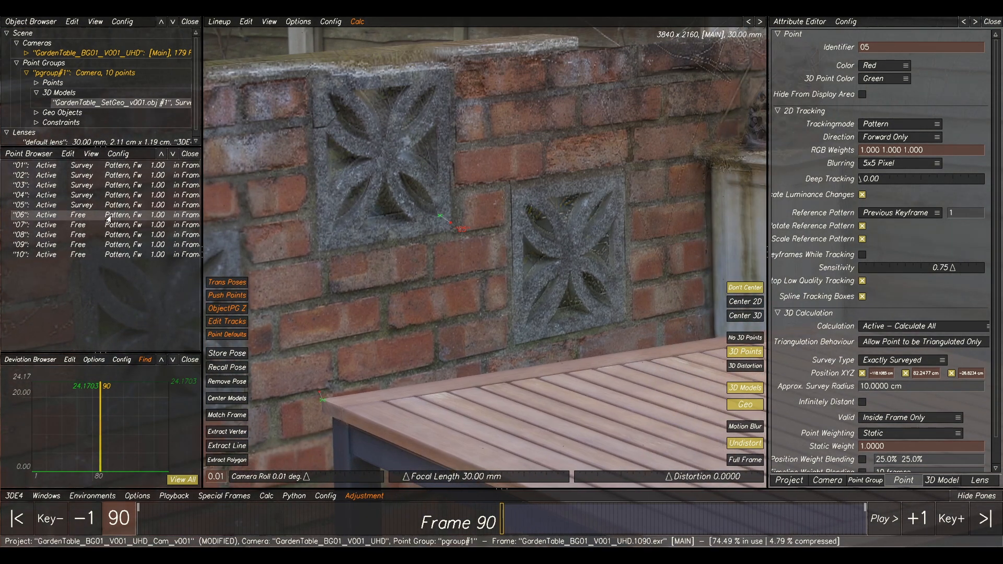
key("F1")
scroll(629, 231, "down", 3)
middle_click_drag(402, 408, 485, 299)
scroll(485, 299, "up", 6)
scroll(452, 282, "up", 2)
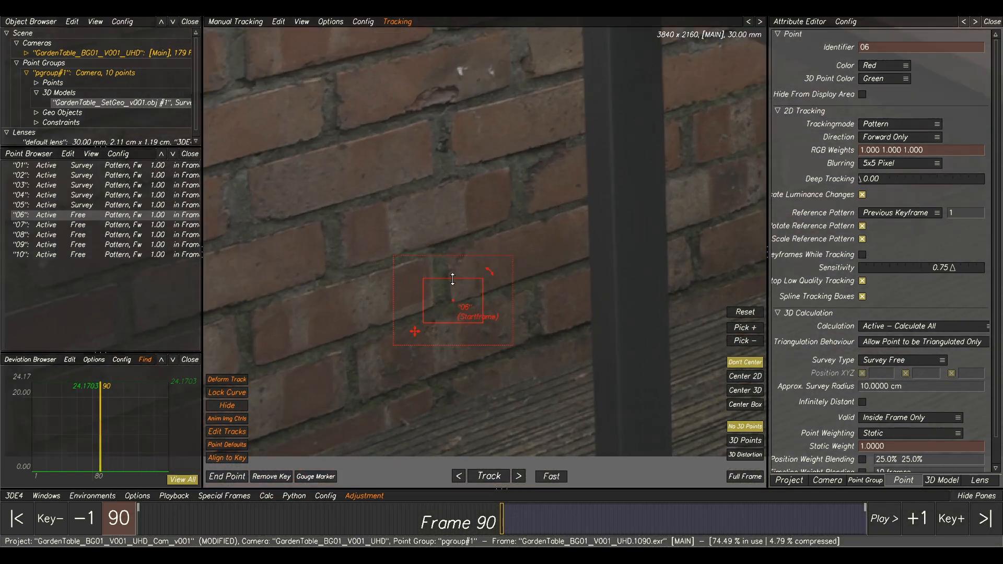
key("F2")
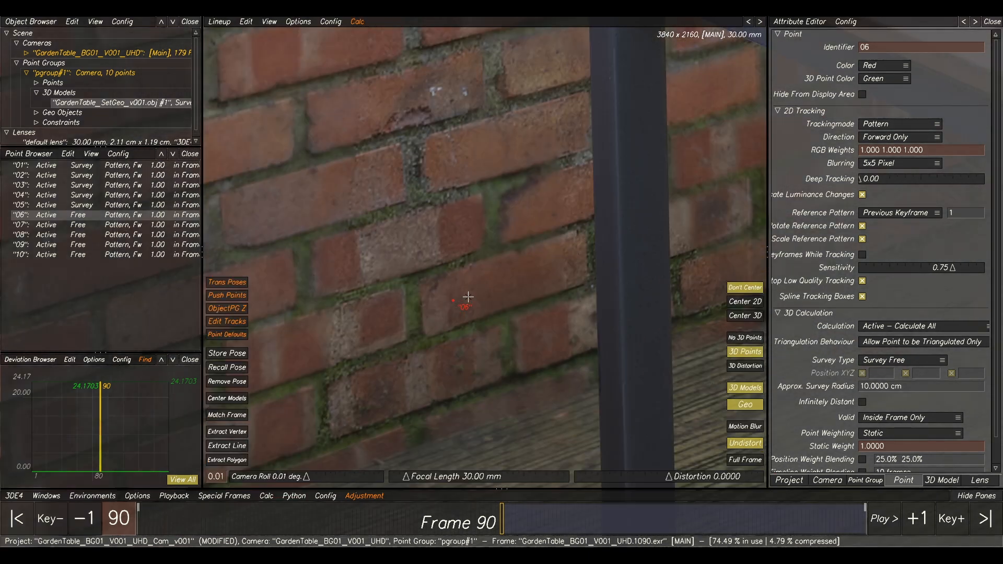
key("F1")
key("F2")
key("F1")
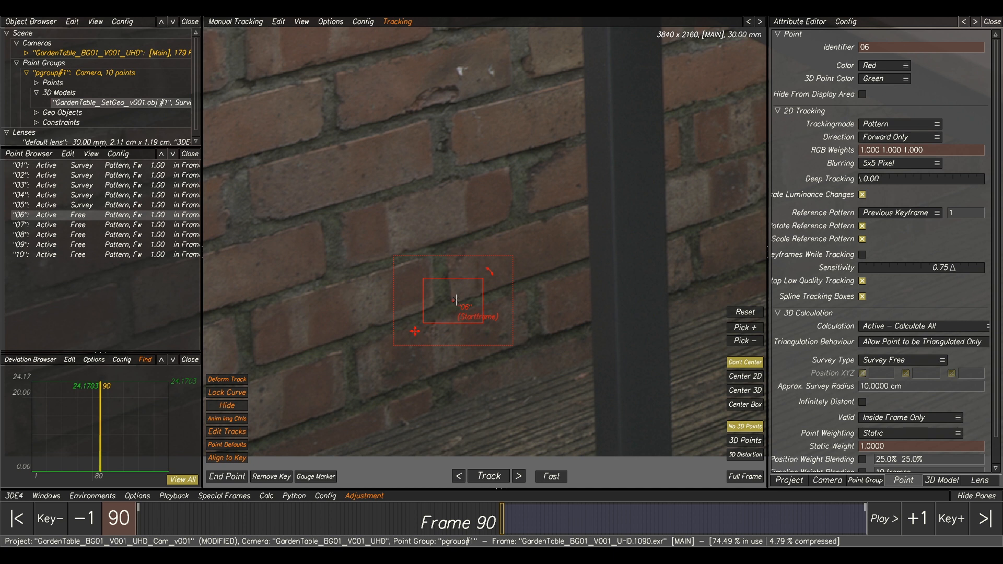
key("F2")
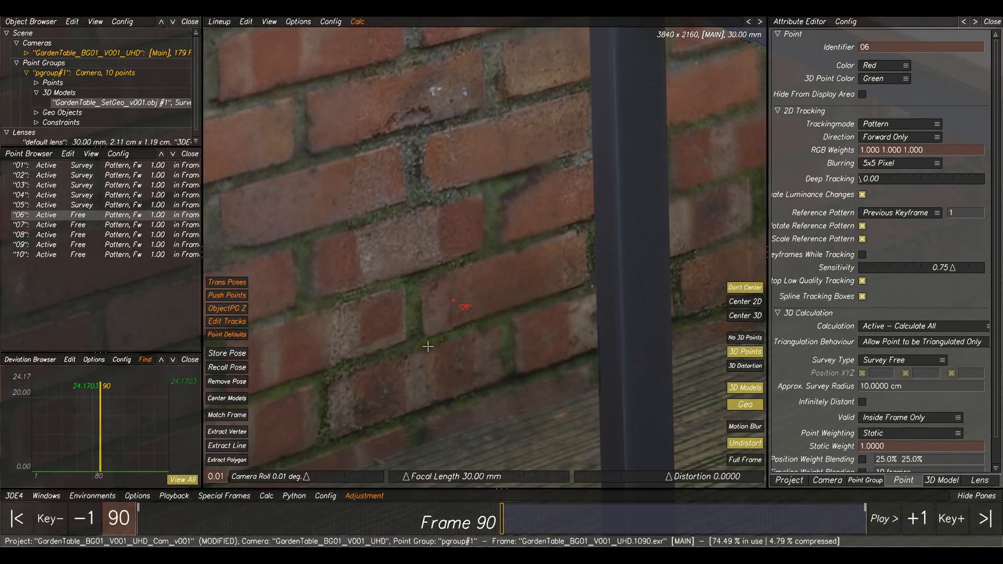
left_click(236, 460)
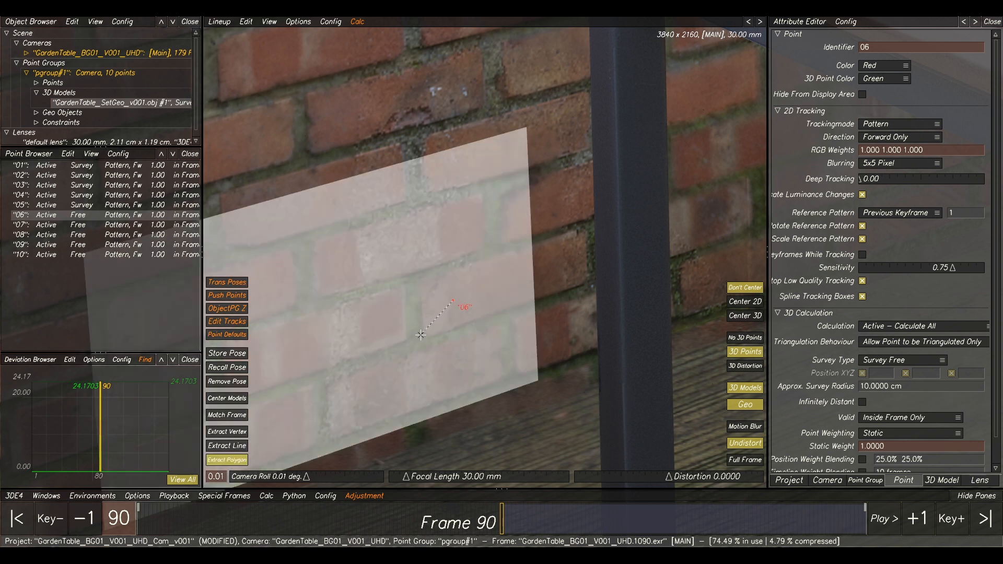
left_click(425, 334)
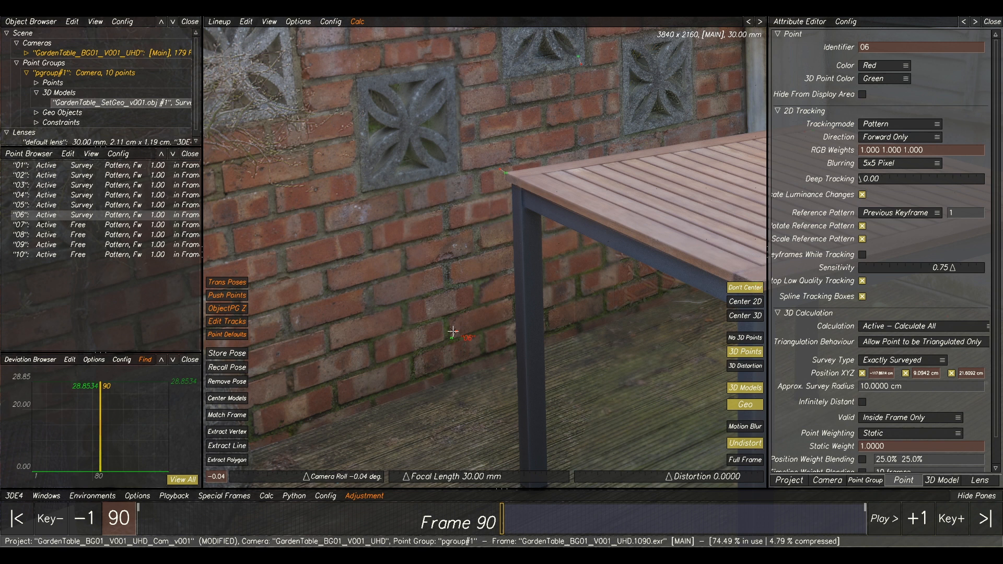
Select point 07 and extract its survey position from the model at the small leaf on the decking near the concrete fence base.
left_click(83, 226)
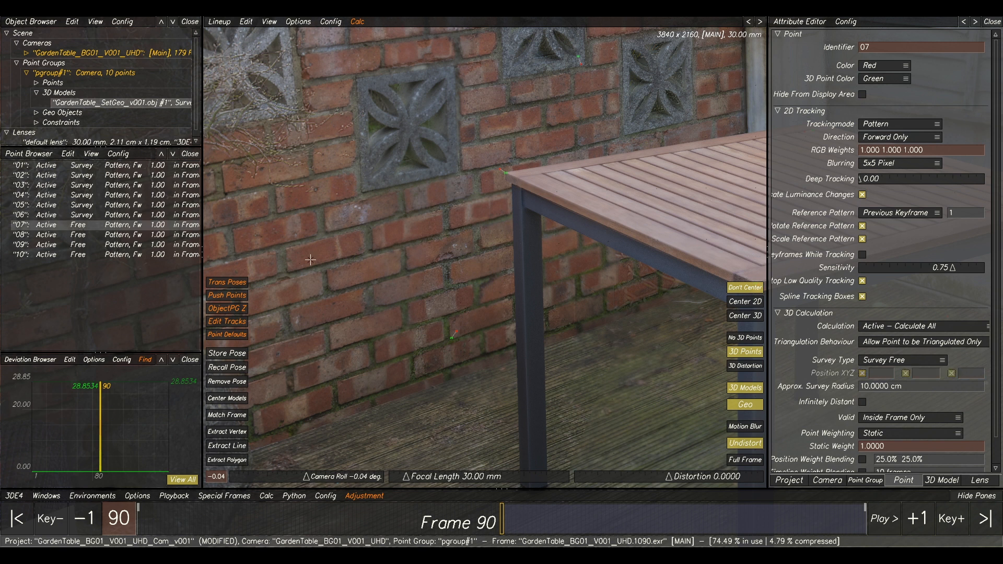
key("F2")
middle_click_drag(752, 216, 364, 189)
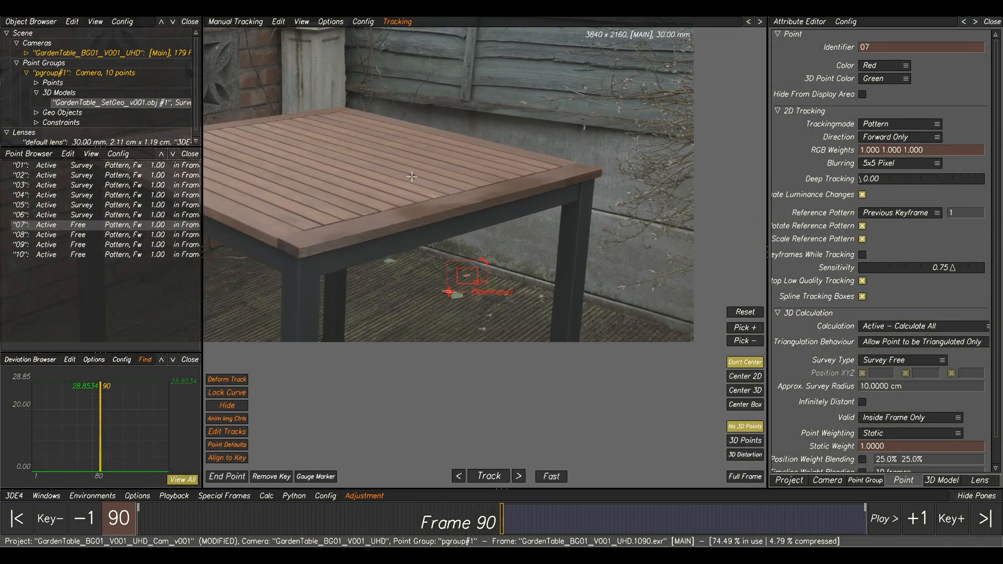
scroll(464, 262, "up", 3)
scroll(470, 295, "up", 4)
middle_click_drag(487, 300, 478, 236)
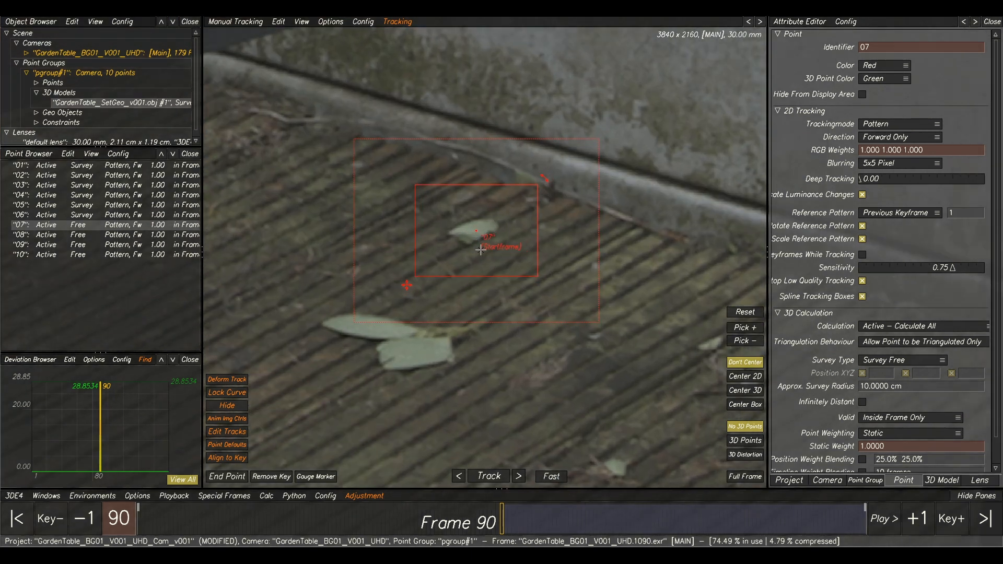
key("F2")
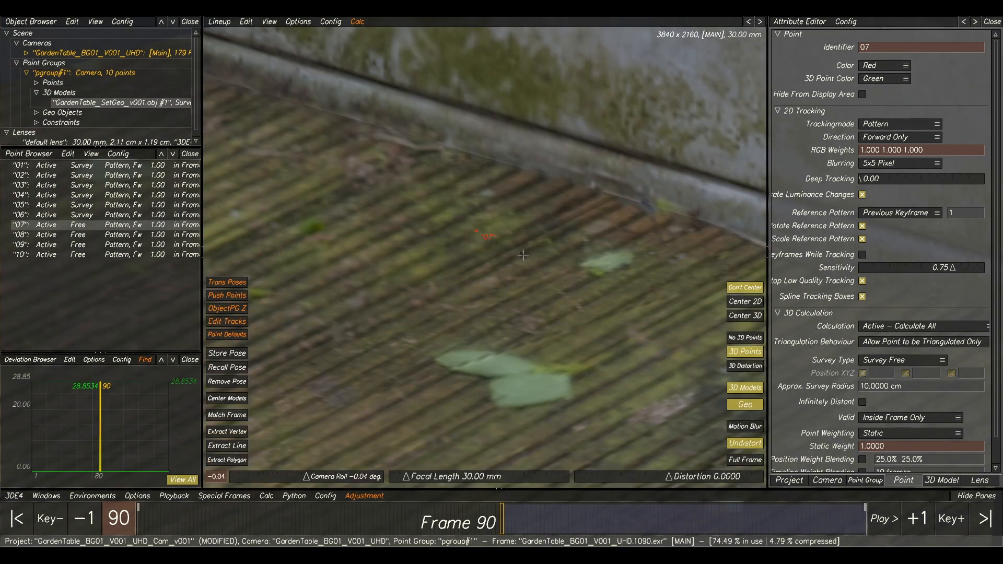
left_click(227, 460)
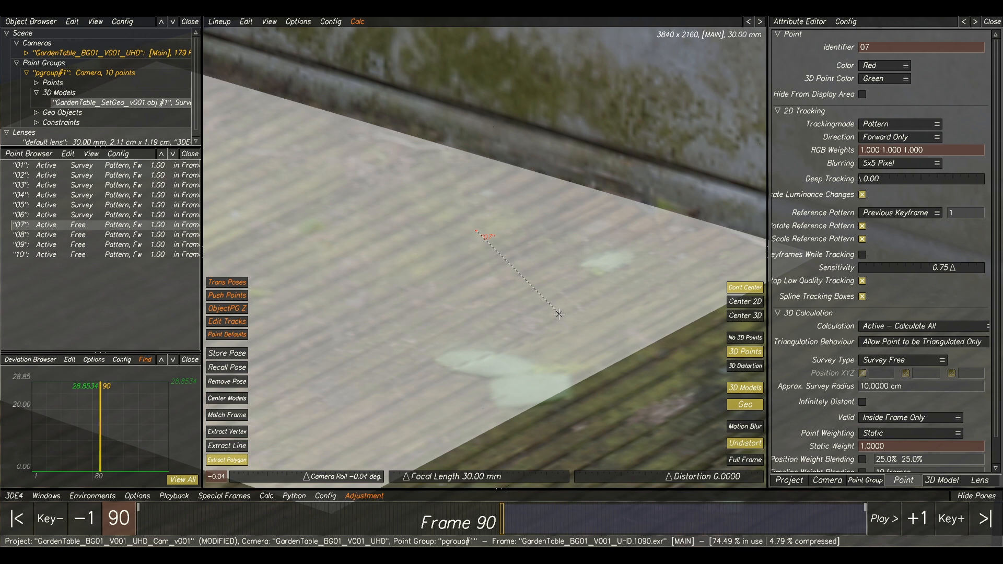
left_click(611, 262)
scroll(551, 233, "down", 5)
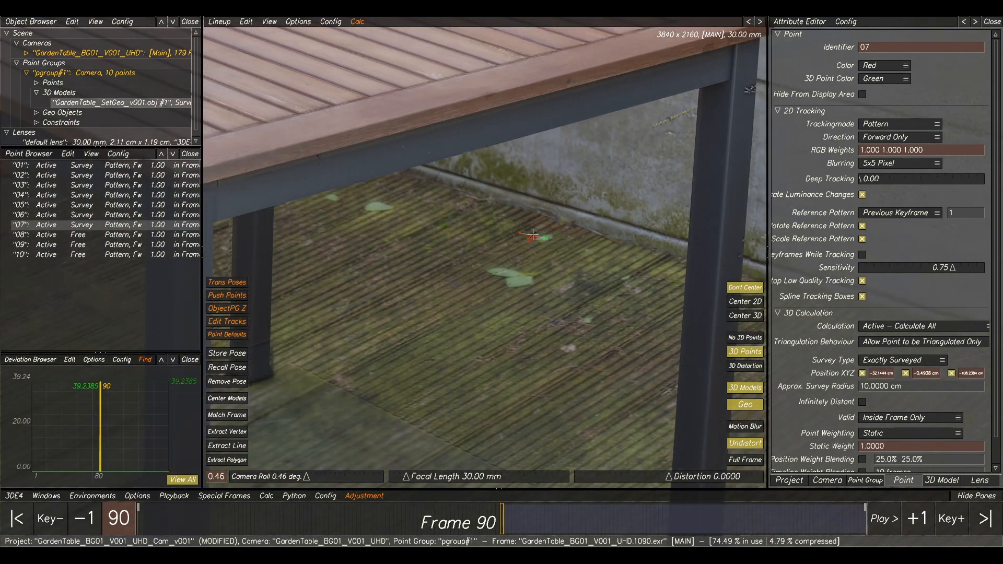
scroll(517, 234, "down", 5)
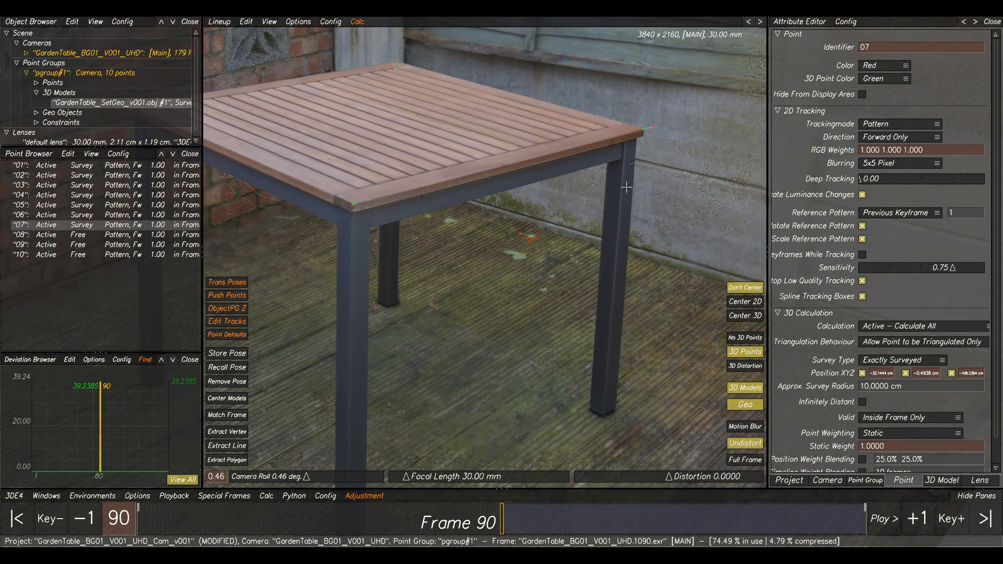
middle_click_drag(627, 187, 640, 223)
Select point 08 and extract its survey position from the model at the matching knot on the wooden fence, beside the vertical batten.
left_click(65, 236)
middle_click_drag(406, 224, 436, 266)
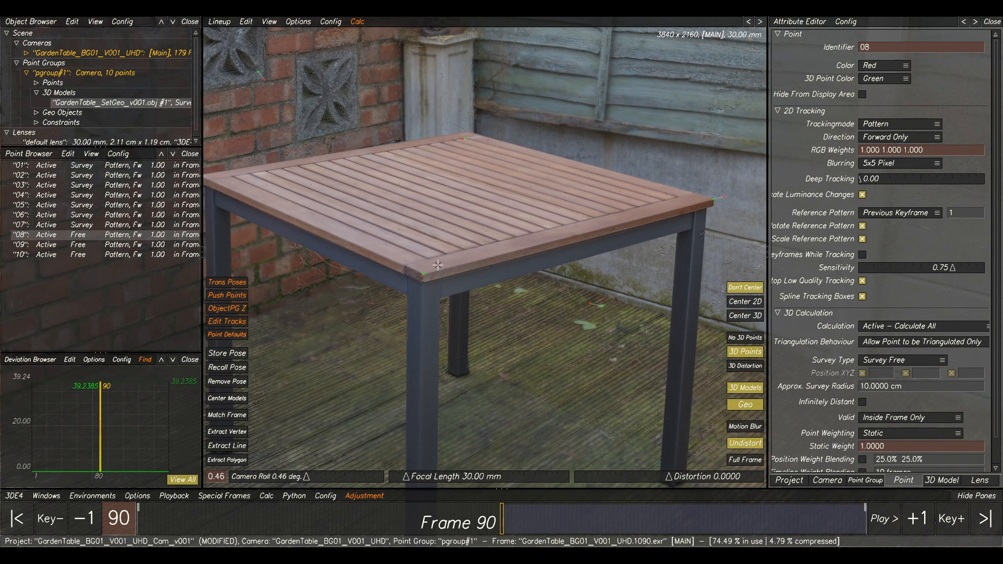
key("F1")
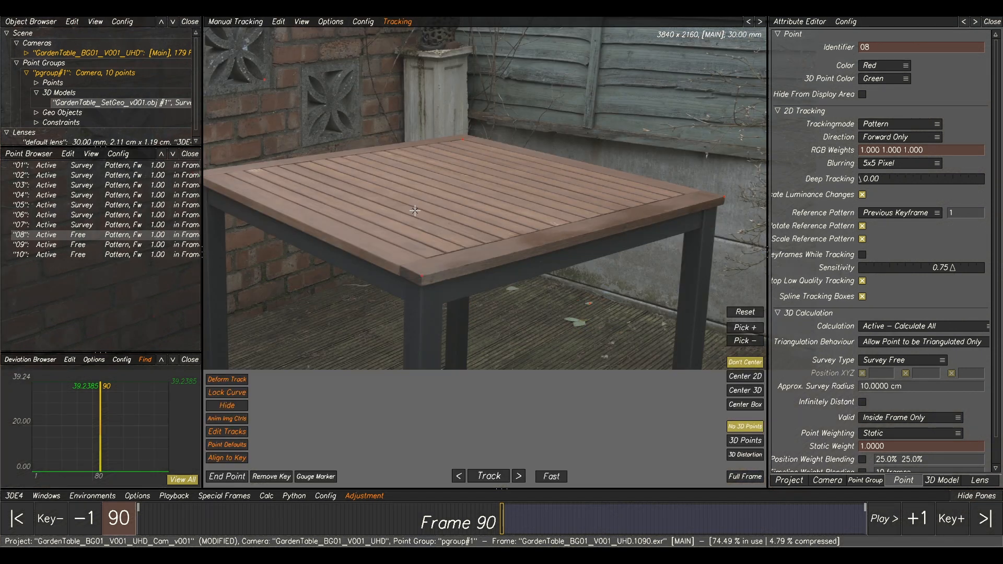
scroll(492, 268, "down", 5)
scroll(492, 269, "up", 5)
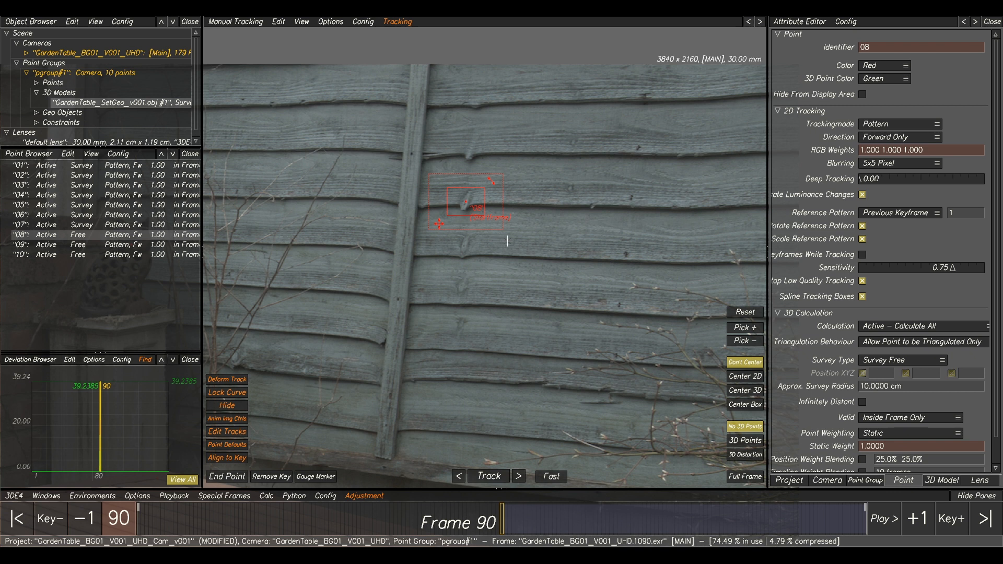
key("F2")
key("F1")
key("F2")
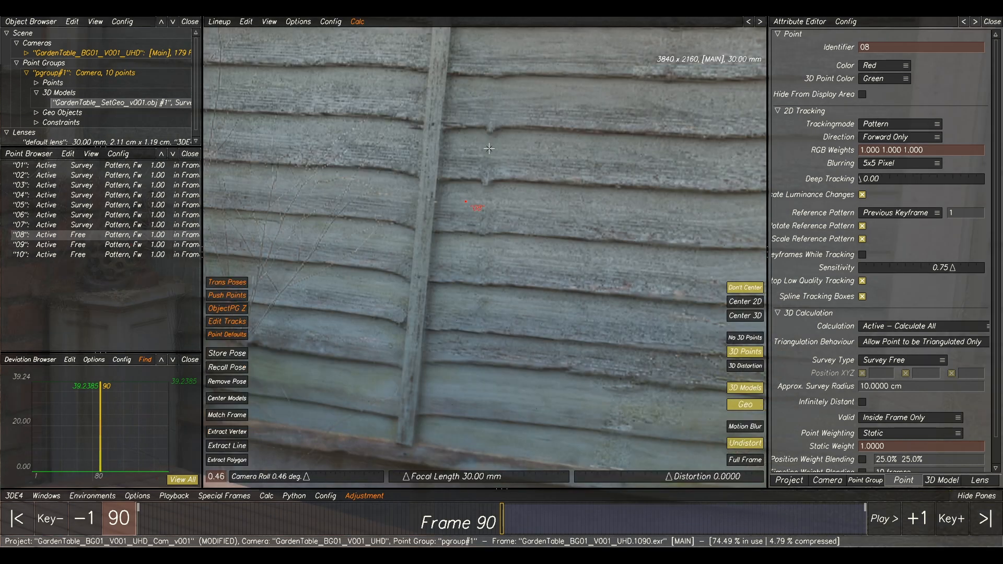
key("F1")
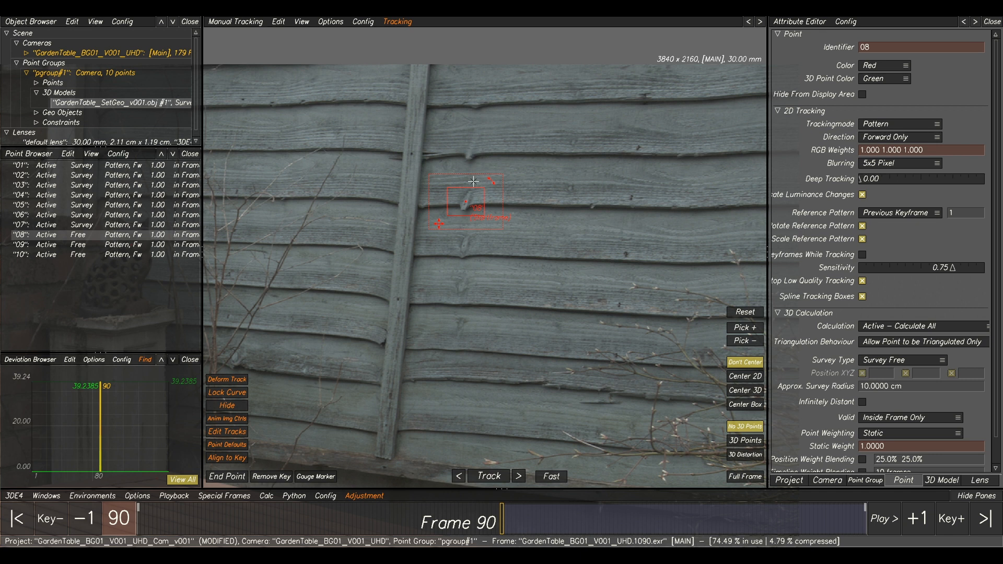
key("F2")
key("F1")
key("F2")
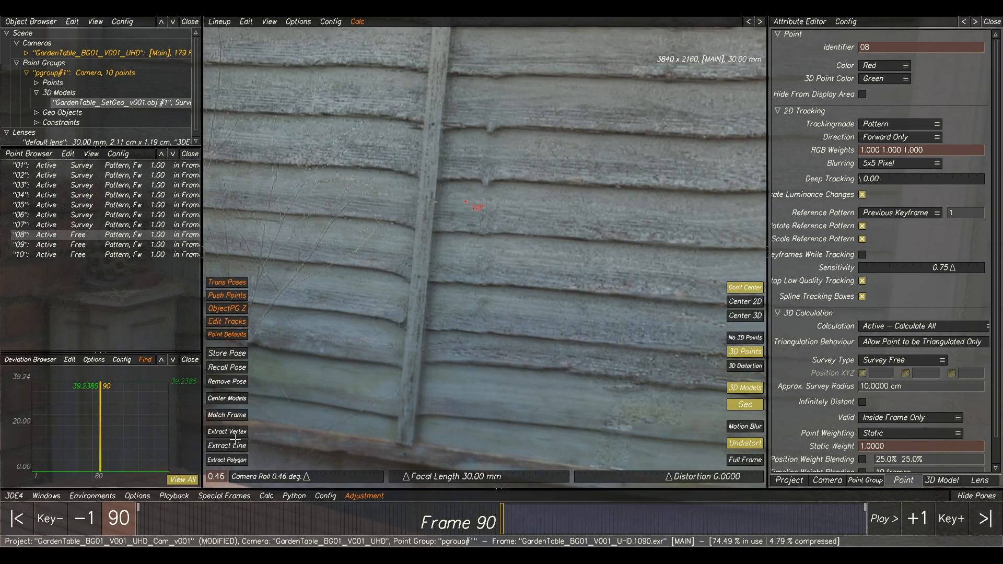
left_click(227, 460)
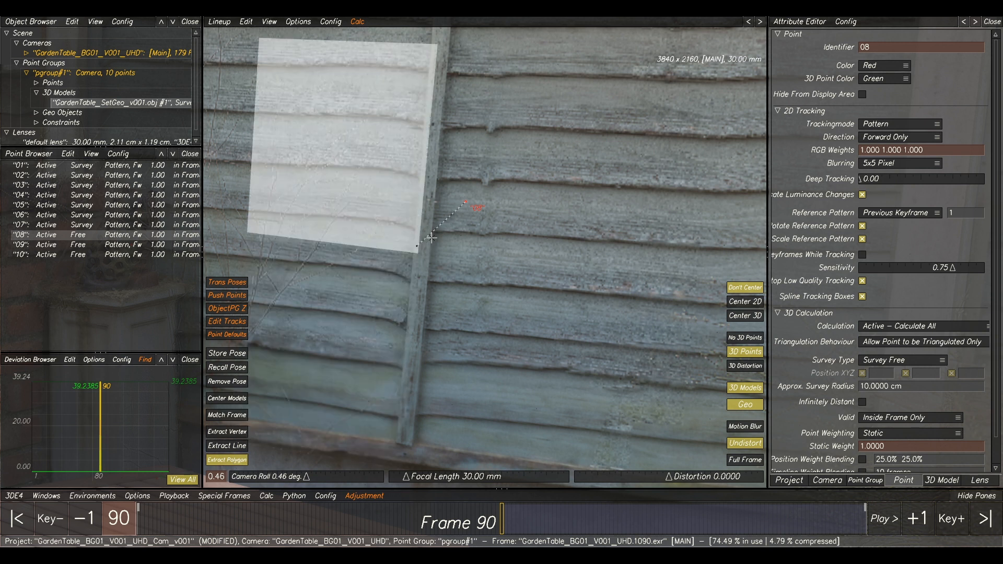
left_click(481, 172)
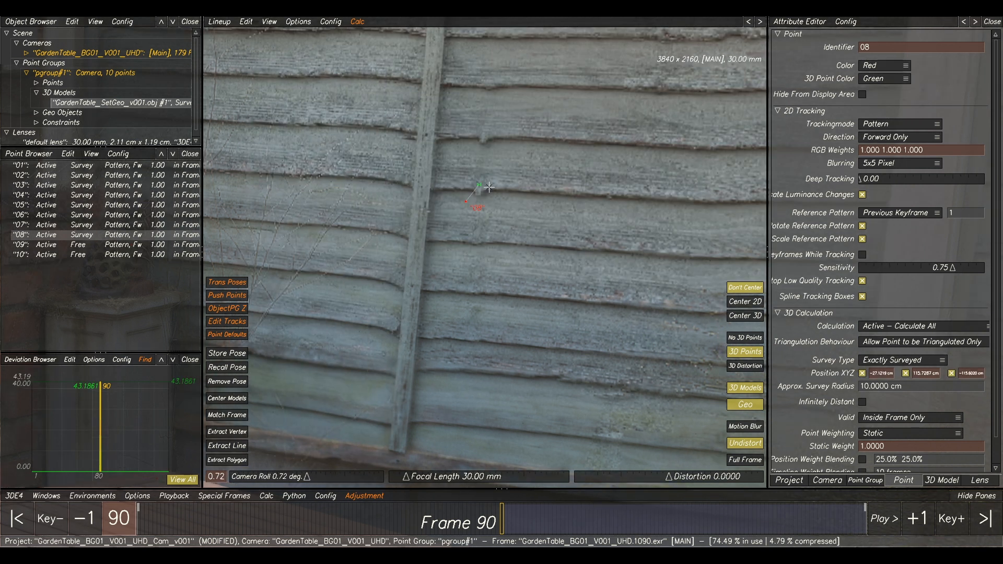
Select point 09 and extract its survey position from the model on the upper part of the perforated ornament on the pillar.
left_click(80, 246)
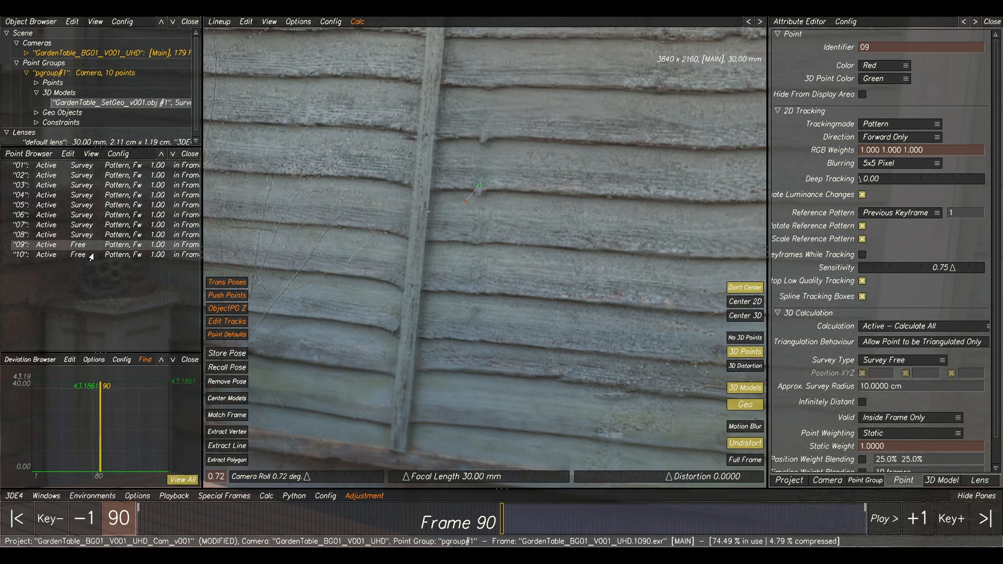
key("F2")
scroll(472, 285, "down", 4)
middle_click_drag(327, 289, 405, 218)
scroll(404, 218, "up", 3)
scroll(404, 218, "up", 3)
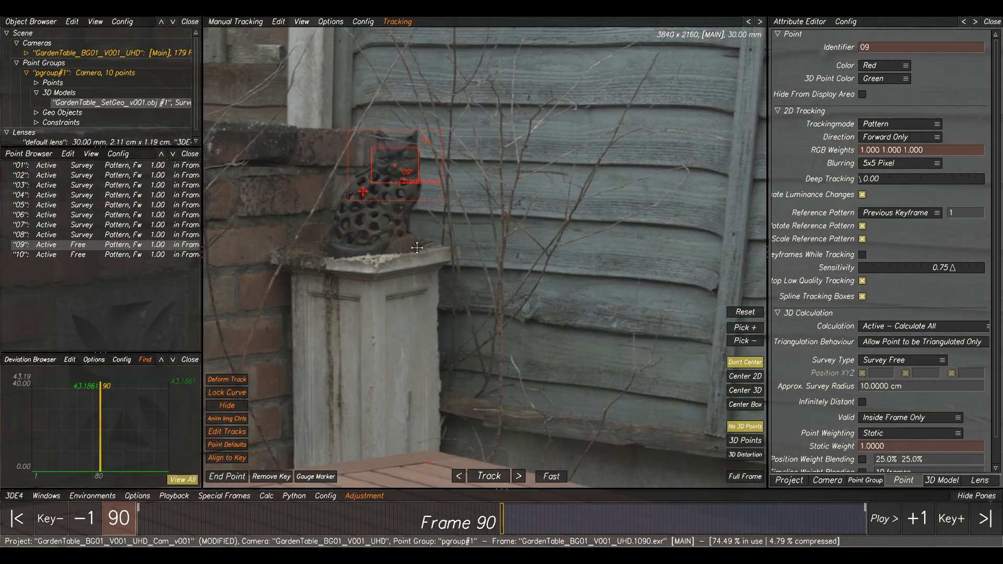
key("F3")
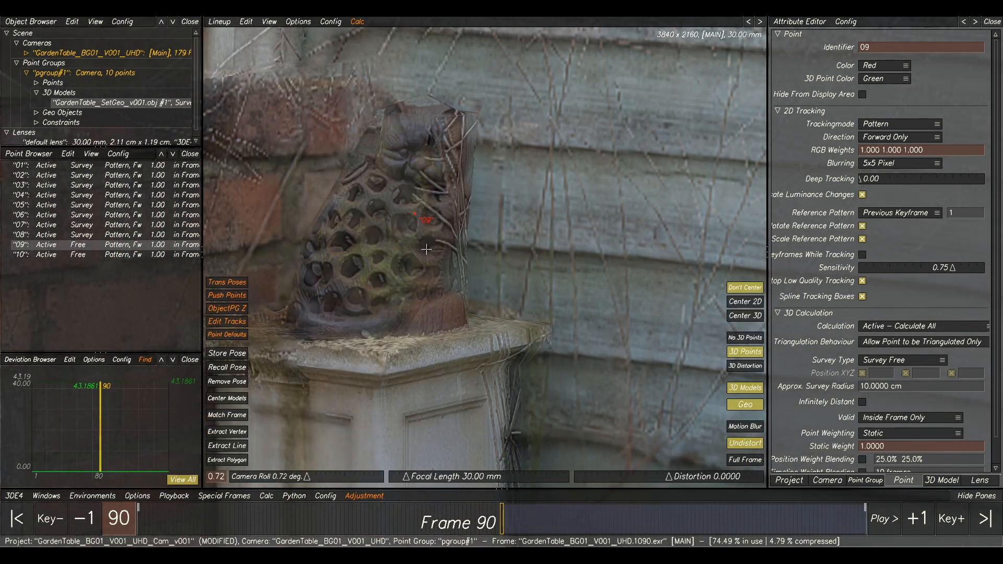
left_click(240, 460)
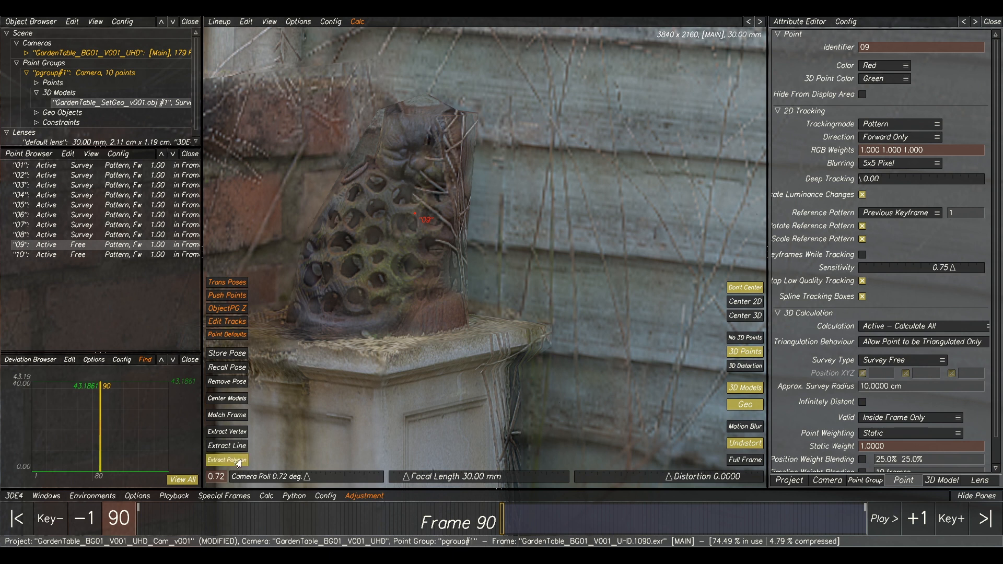
left_click(418, 164)
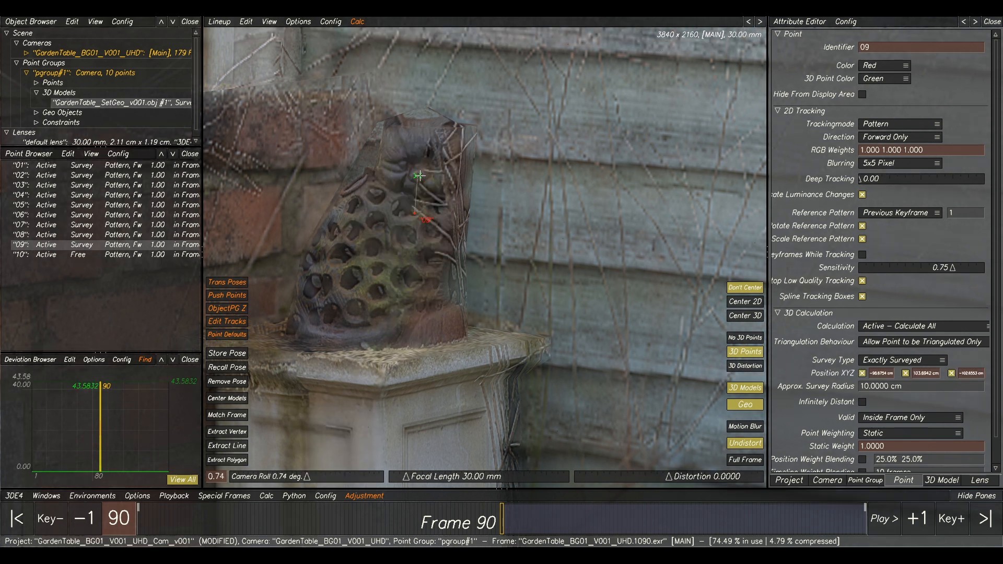
key("F2")
scroll(453, 226, "down", 4)
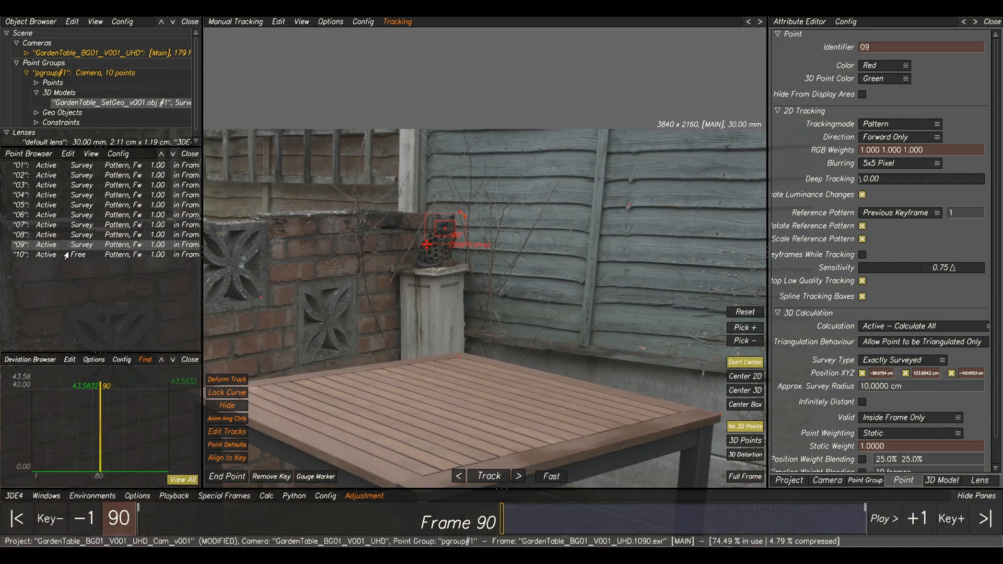
Select point 10 and extract its survey position from the model at the matching spot on the brick wall's top course, below the coping stone.
left_click(66, 255)
scroll(347, 215, "up", 5)
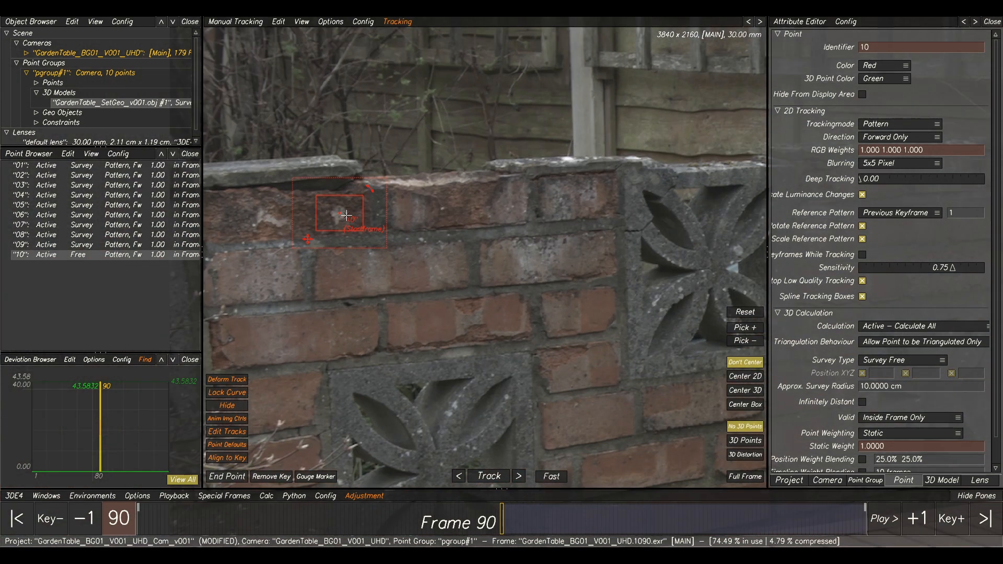
key("F3")
left_click(228, 460)
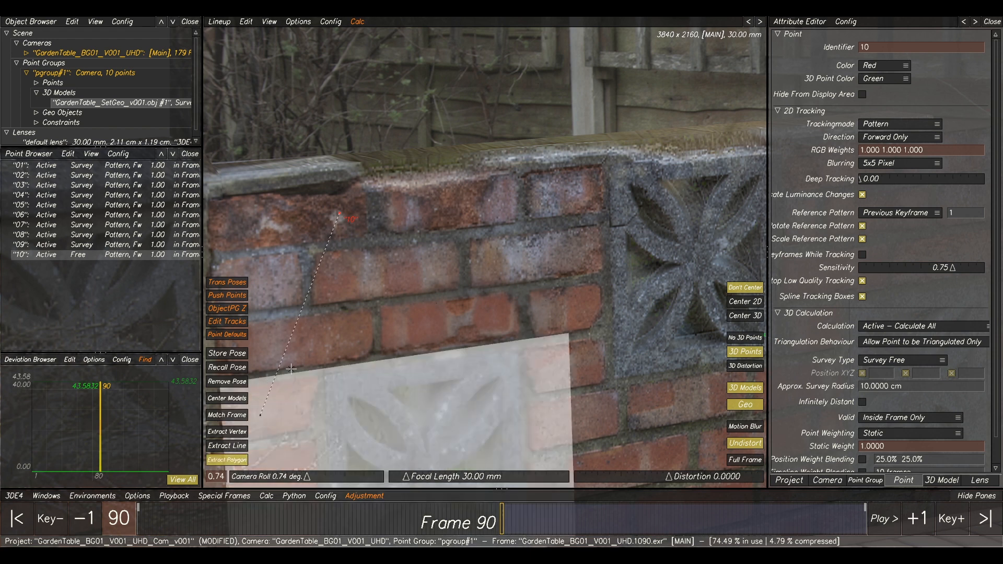
left_click(338, 217)
scroll(401, 256, "down", 4)
middle_click_drag(628, 261, 562, 232)
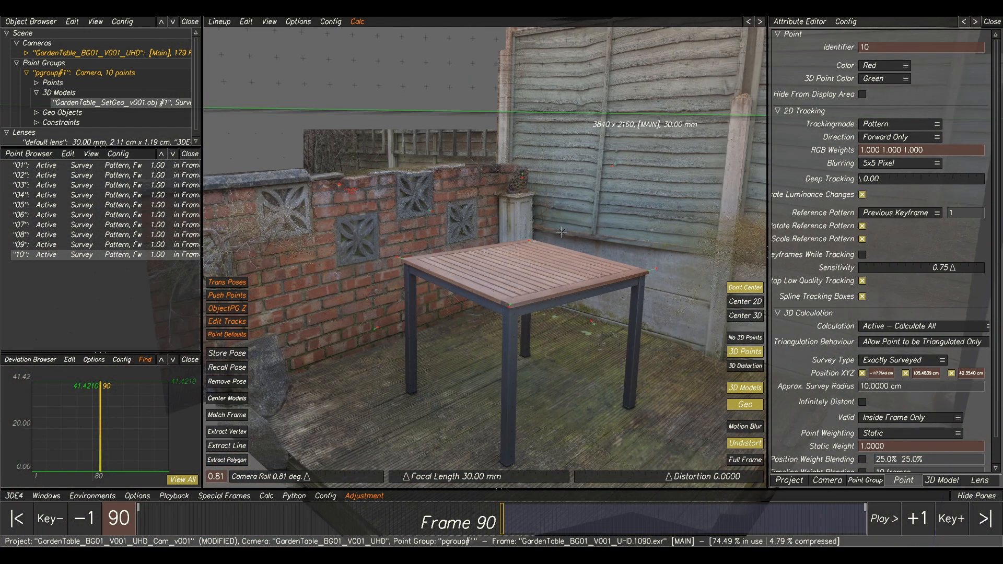
Calculate the camera from all surveyed points, inspect the solved points and camera in 3D, and accept the result.
key("alt+c")
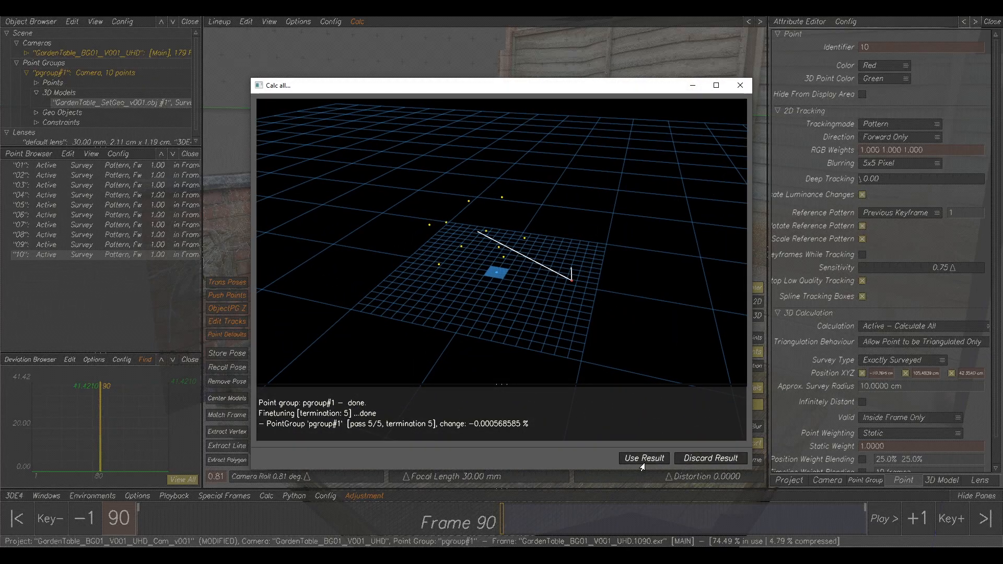
left_click_drag(525, 322, 486, 325)
right_click_drag(534, 253, 633, 335)
left_click_drag(417, 253, 593, 311)
left_click_drag(370, 273, 525, 286)
right_click_drag(525, 286, 515, 283)
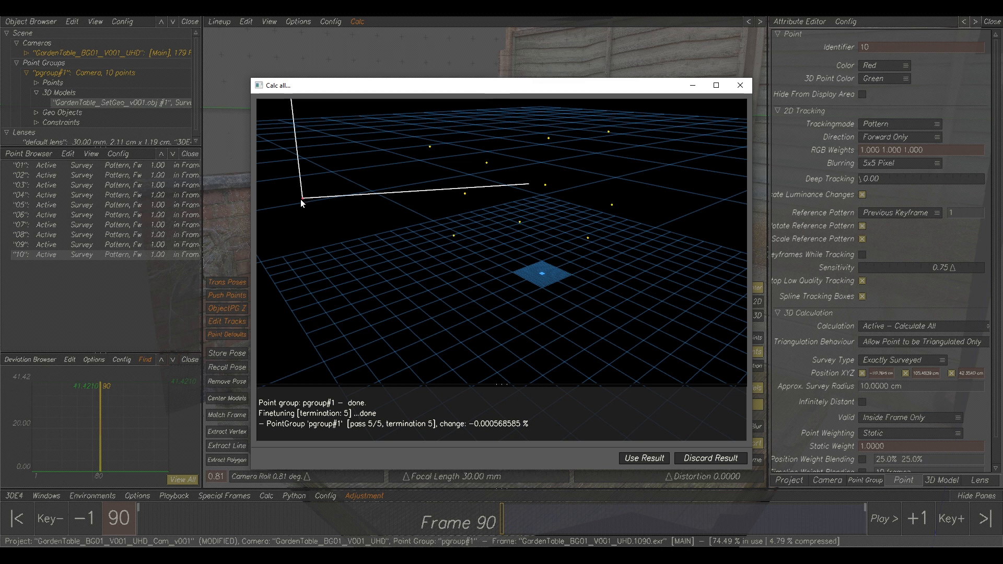
left_click_drag(318, 211, 402, 334)
left_click(646, 460)
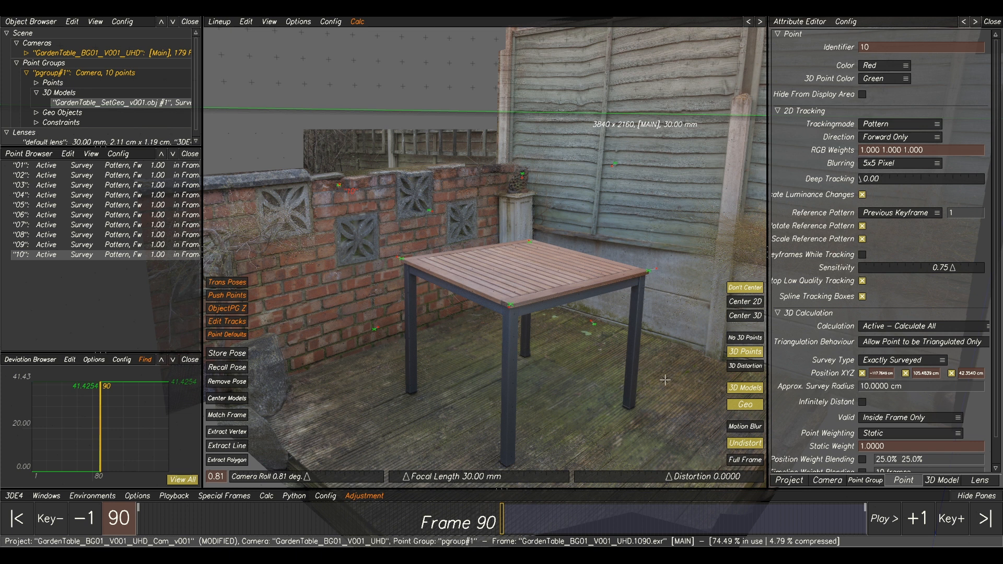
Compare the textured set model with the plate at frame 90 by repeatedly toggling the 3D model display.
left_click(746, 395)
left_click(746, 395)
left_click(746, 395)
left_click(746, 395)
left_click(746, 395)
left_click(746, 395)
left_click(746, 393)
left_click(745, 392)
left_click(745, 392)
left_click(745, 392)
left_click(745, 391)
left_click(746, 392)
left_click(746, 391)
left_click(745, 392)
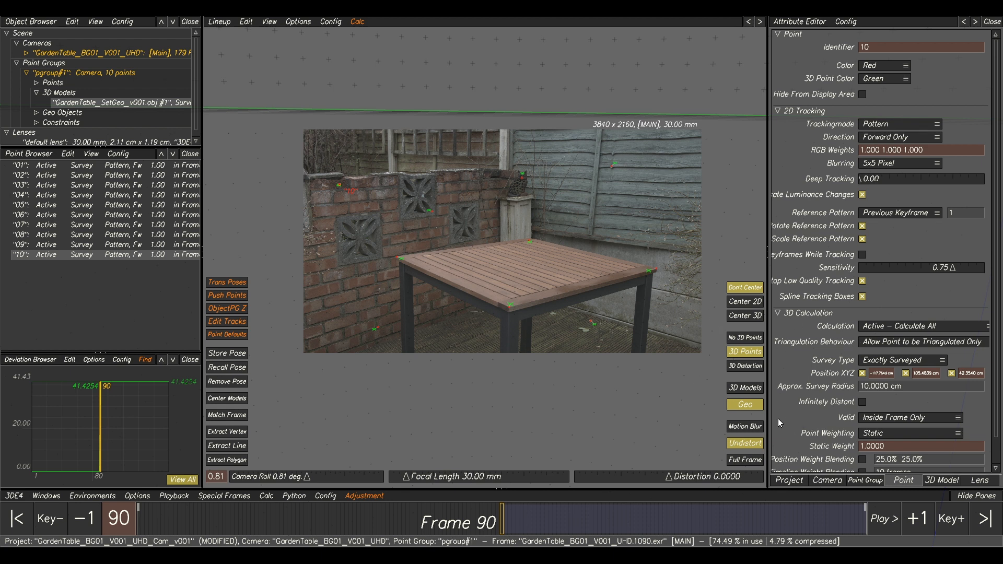
Make the default lens's focal length adjustable and set its parameter adjustment method to Adaptive.
left_click(980, 480)
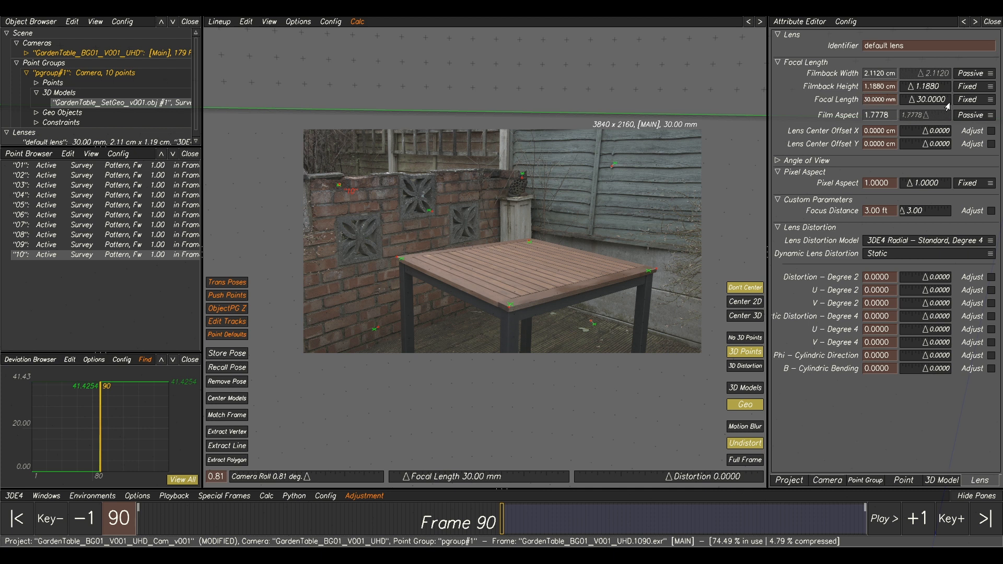
left_click(961, 101)
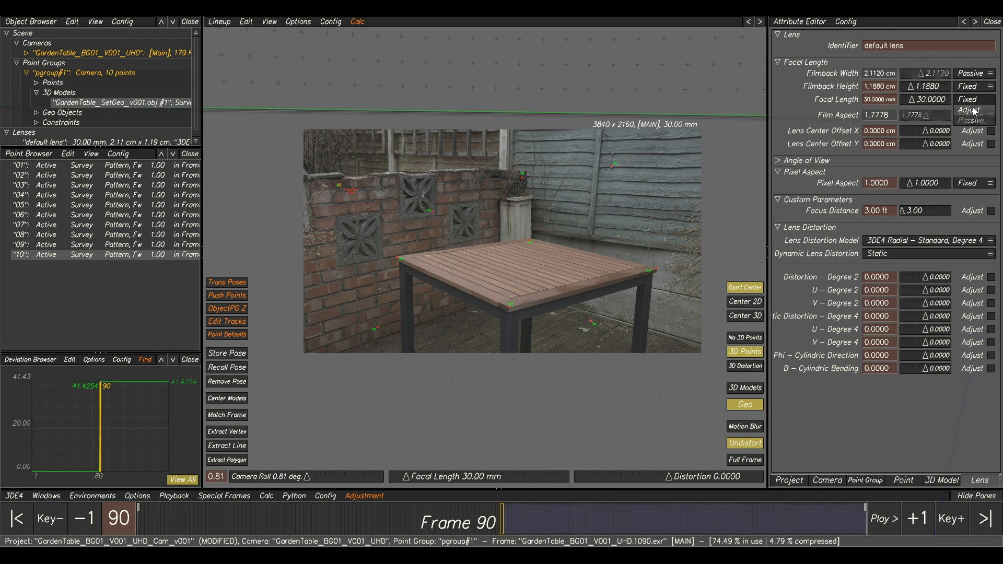
left_click(973, 109)
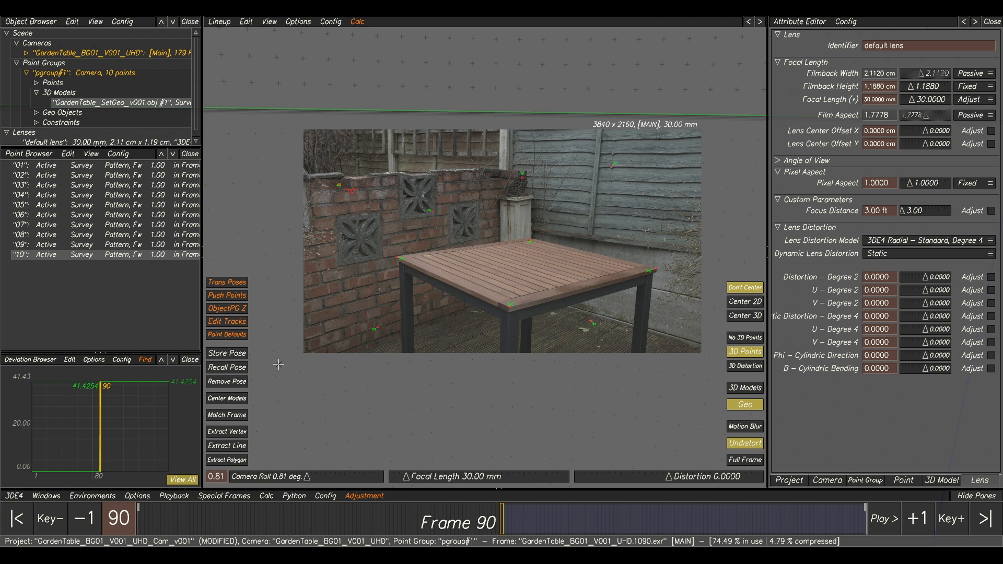
left_click(44, 496)
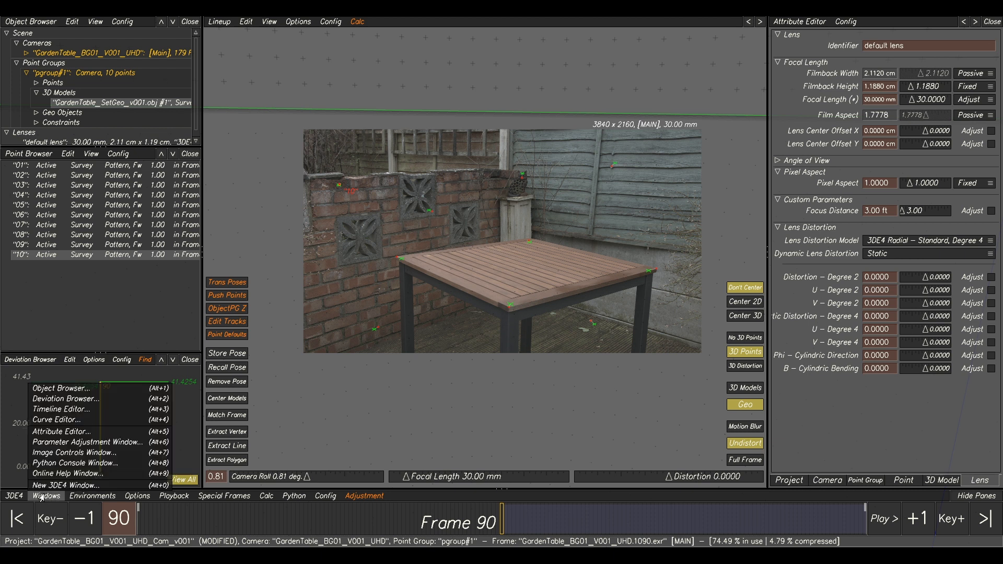
left_click(59, 443)
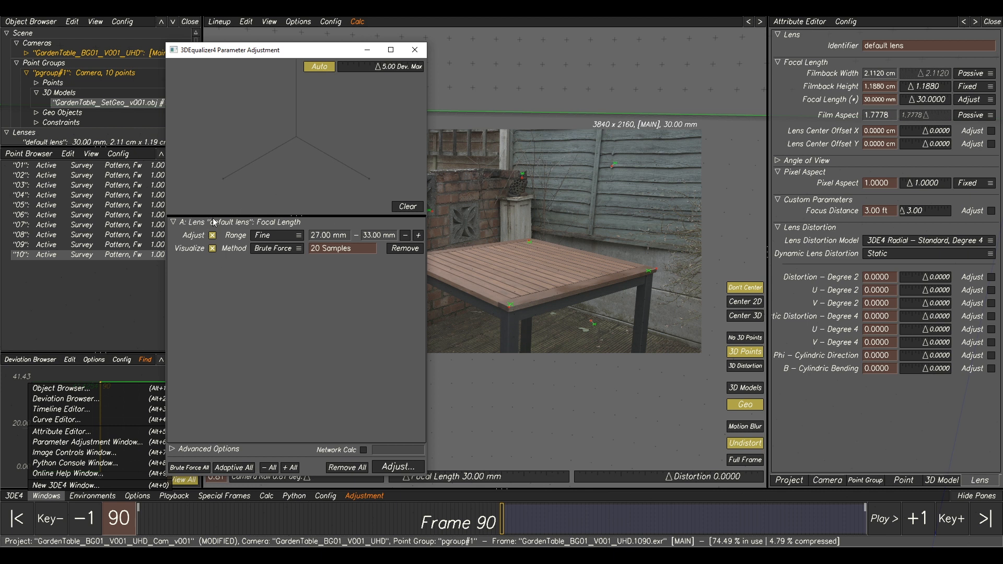
left_click(280, 253)
left_click(280, 261)
Run the focal length adjustment, transfer the best parameters to the project, and recalculate the camera using the new result.
left_click(395, 466)
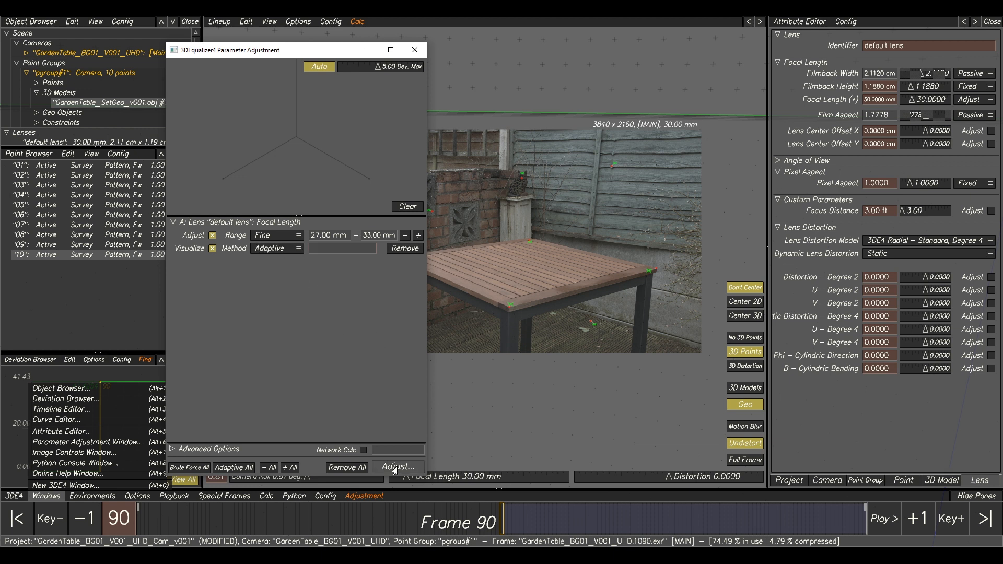
left_click_drag(349, 237, 360, 276)
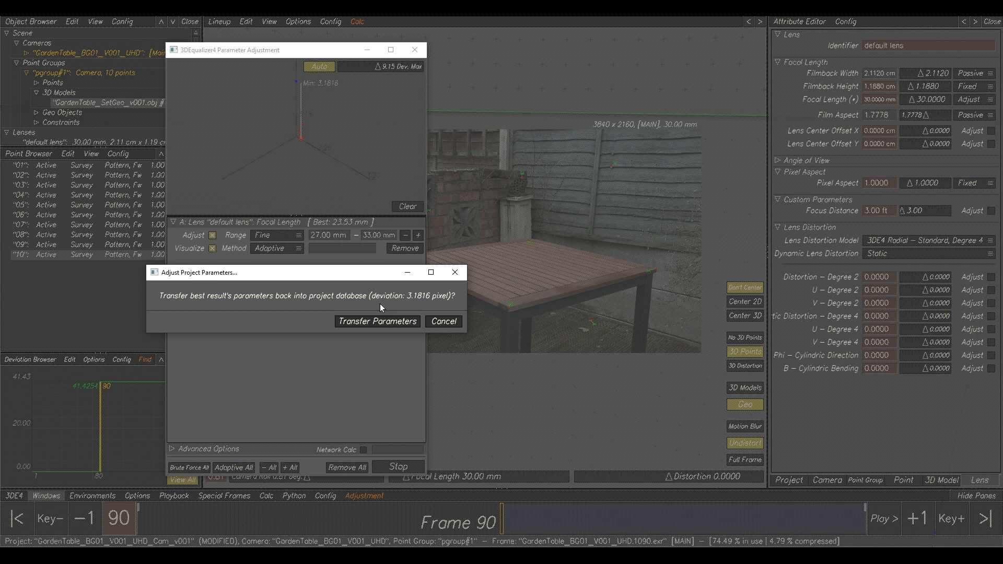
left_click(359, 321)
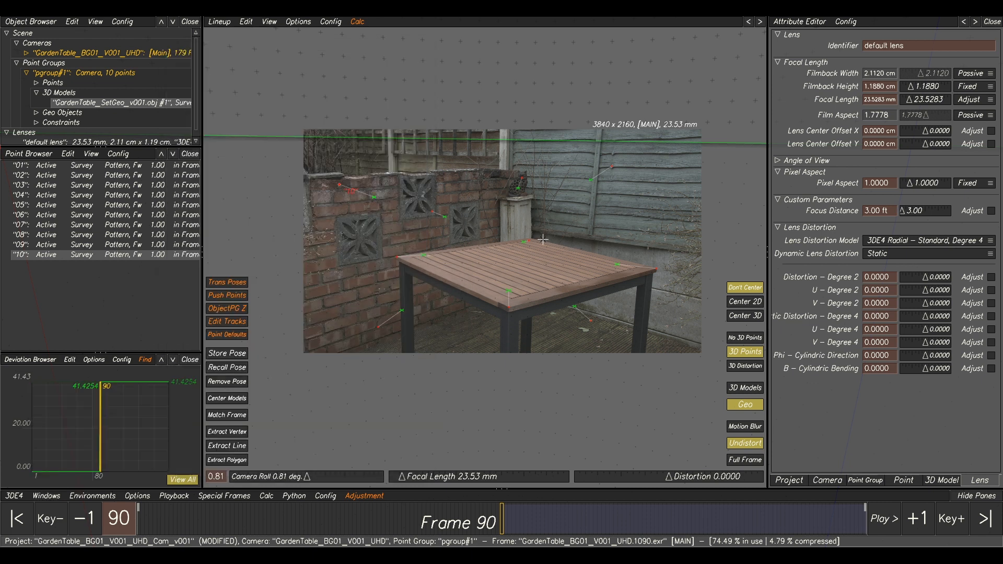
key("alt+c")
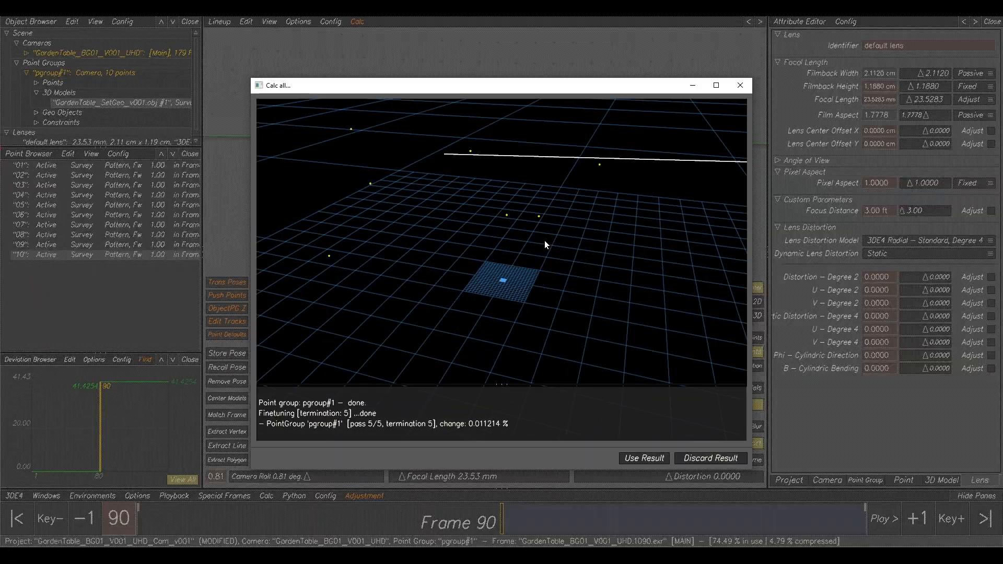
left_click(648, 462)
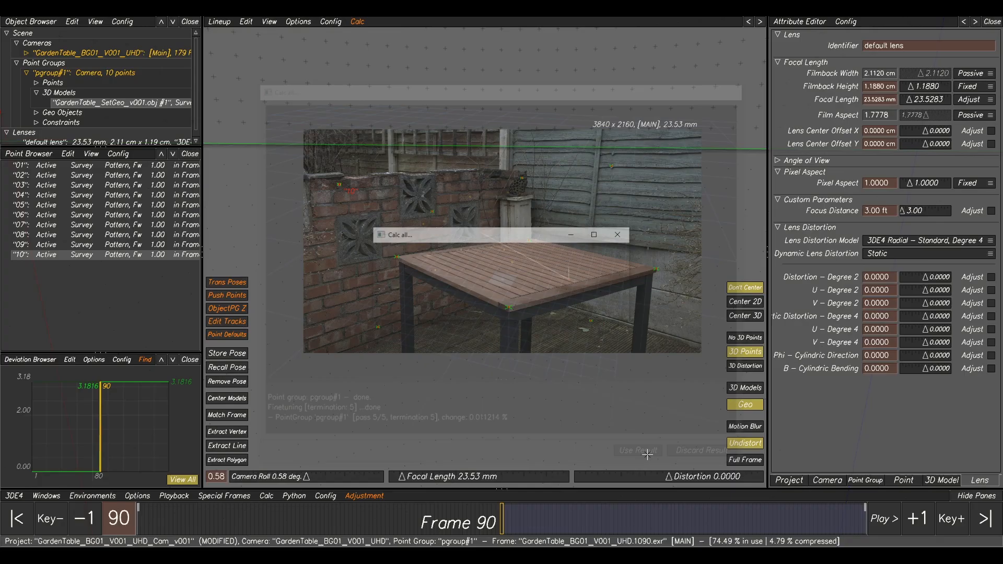
Check how well the set model lines up with the plate under the adjusted focal length by switching the models on and off.
left_click(735, 389)
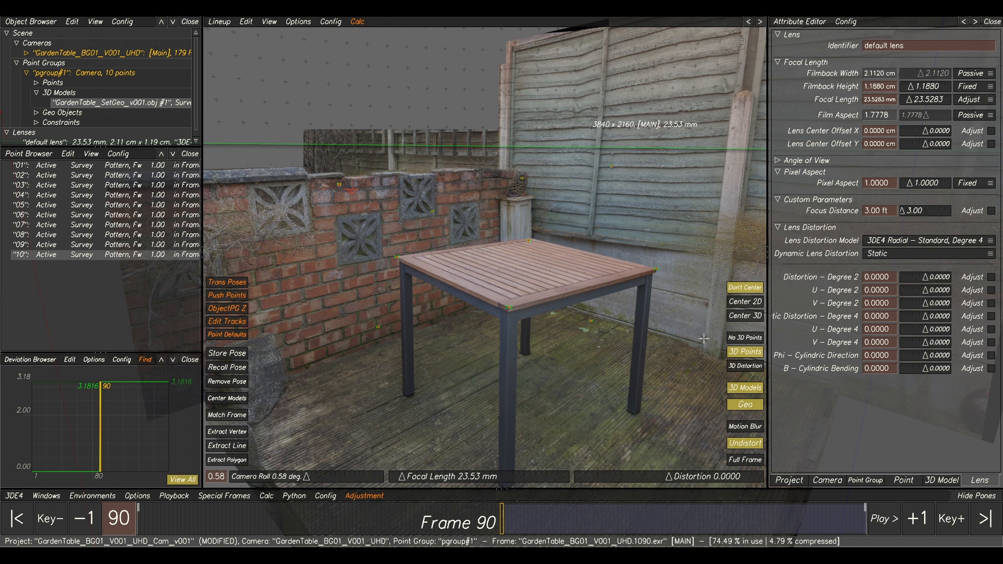
left_click(745, 389)
left_click(744, 389)
left_click(745, 390)
left_click(745, 390)
left_click(744, 390)
left_click(744, 390)
left_click(745, 389)
left_click(745, 389)
left_click(745, 390)
left_click(744, 389)
left_click(745, 390)
left_click(744, 389)
left_click(745, 389)
left_click(744, 389)
left_click(744, 389)
left_click(744, 389)
left_click(744, 390)
left_click(745, 389)
left_click(744, 389)
left_click(744, 389)
left_click(744, 389)
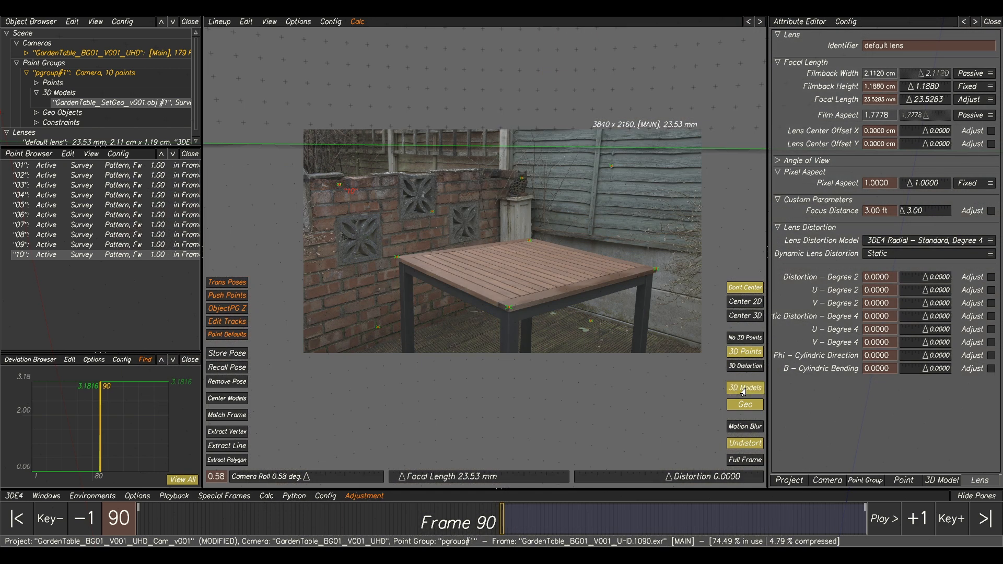
left_click(745, 390)
left_click(745, 389)
left_click(744, 389)
left_click(745, 389)
left_click(744, 390)
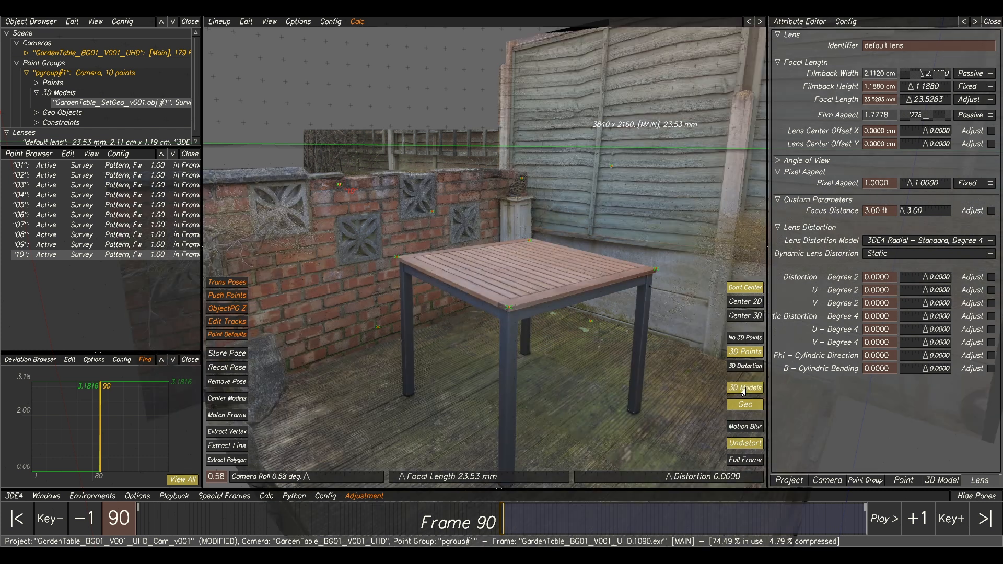
left_click(743, 389)
left_click(743, 389)
left_click(743, 389)
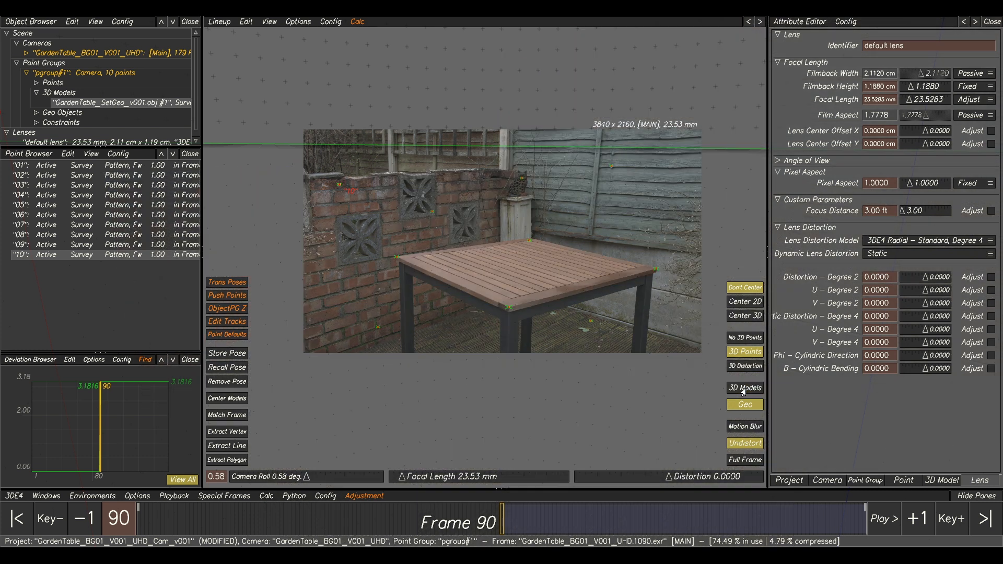
left_click(744, 389)
left_click(743, 389)
left_click(743, 390)
left_click(743, 389)
left_click(744, 390)
left_click(743, 389)
left_click(744, 390)
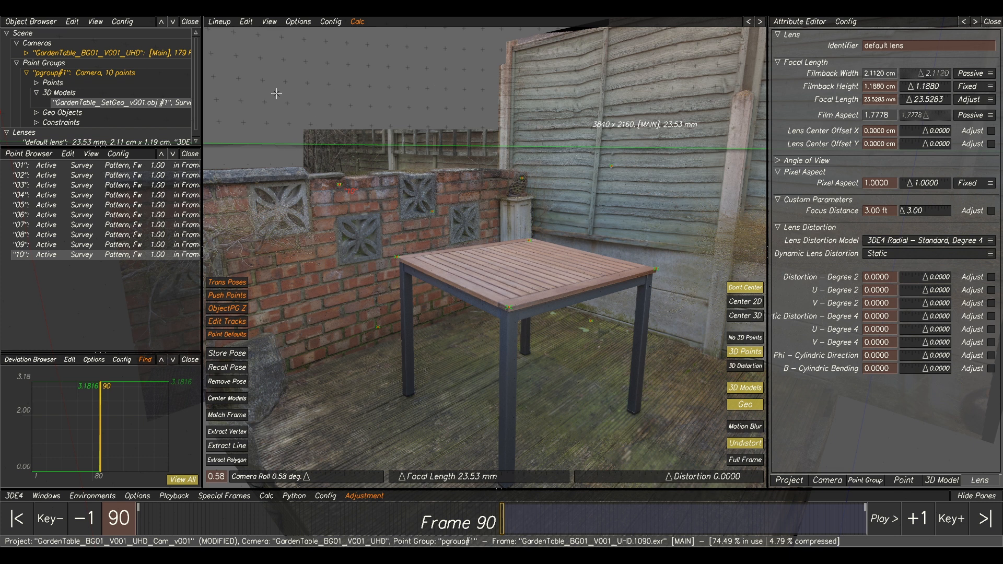
Add a reference camera to the scene and make it the current camera.
right_click(84, 58)
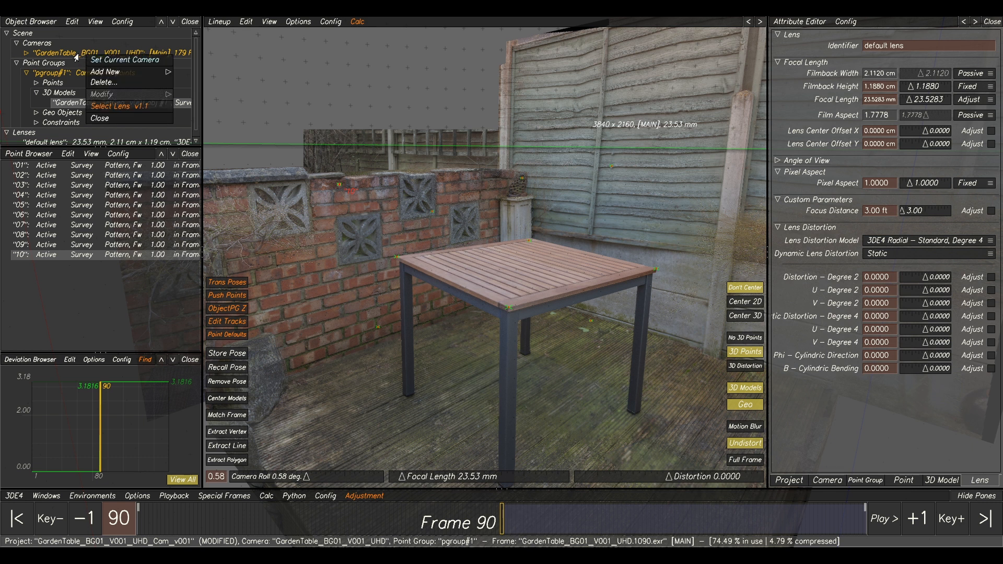
left_click(83, 57)
right_click(82, 56)
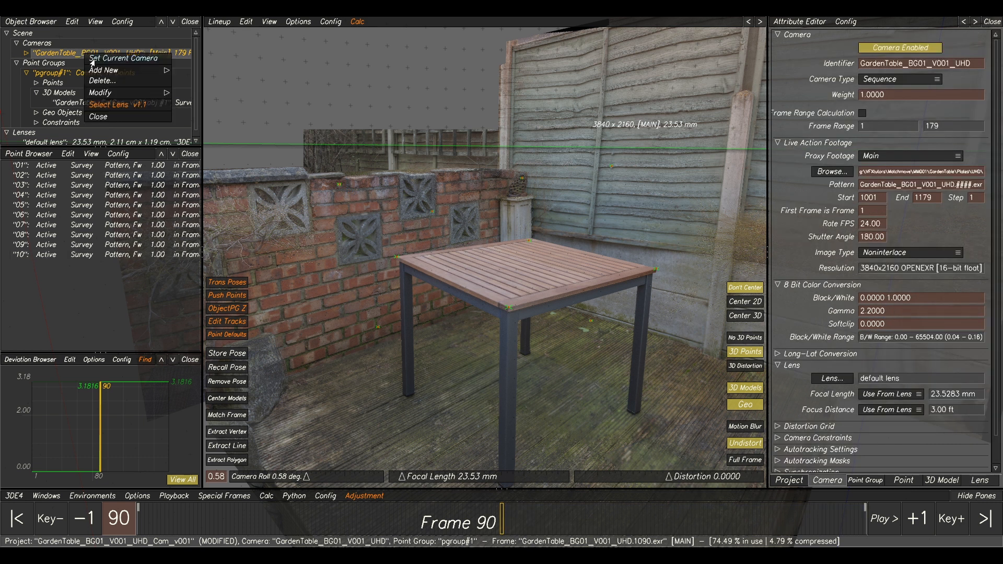
mouse_move(104, 73)
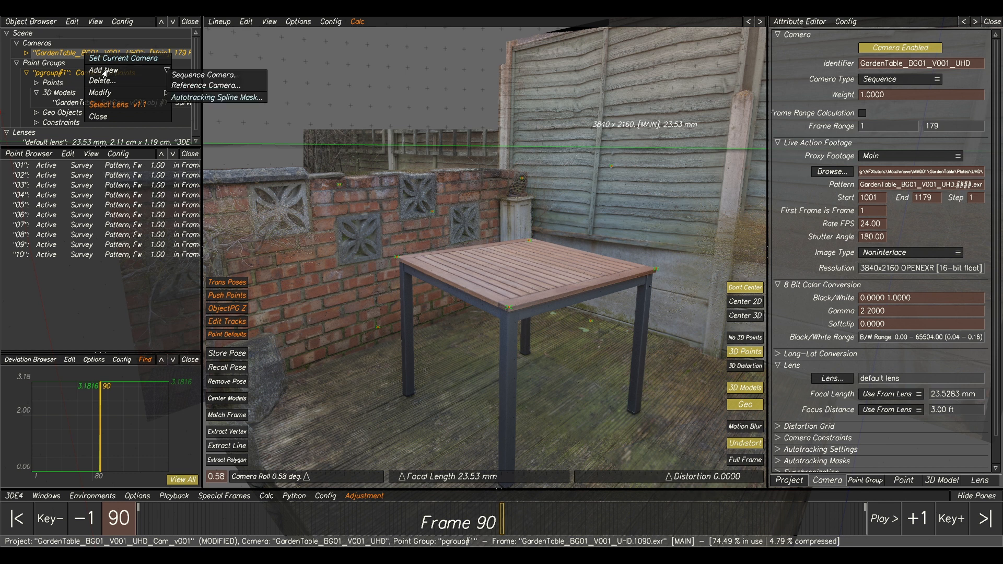
left_click(191, 89)
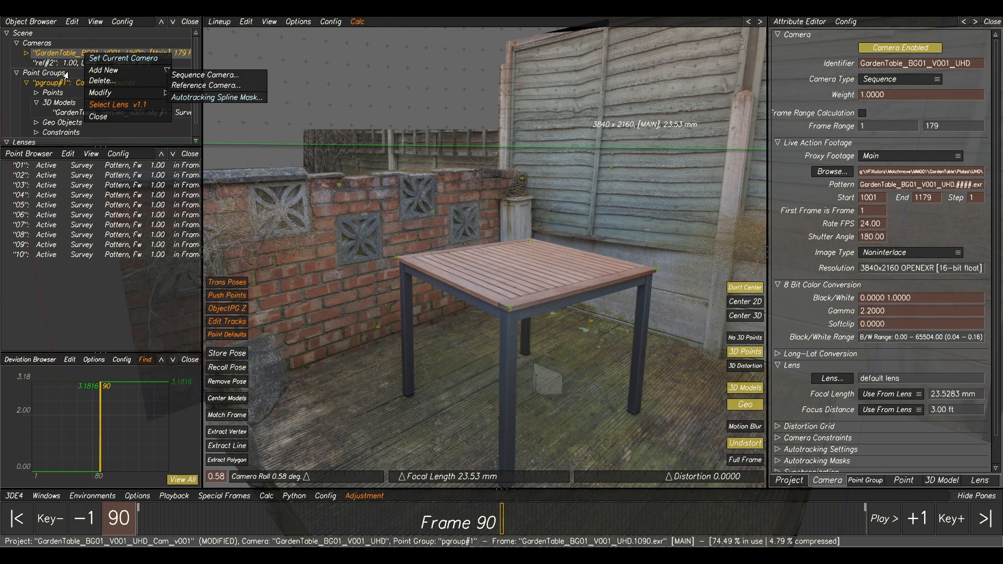
left_click(47, 64)
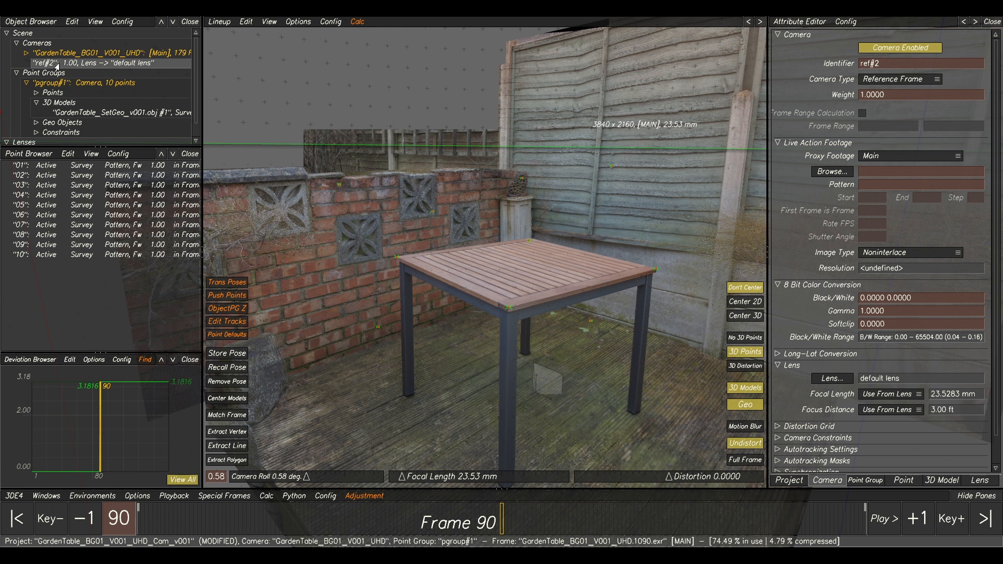
double_click(107, 64)
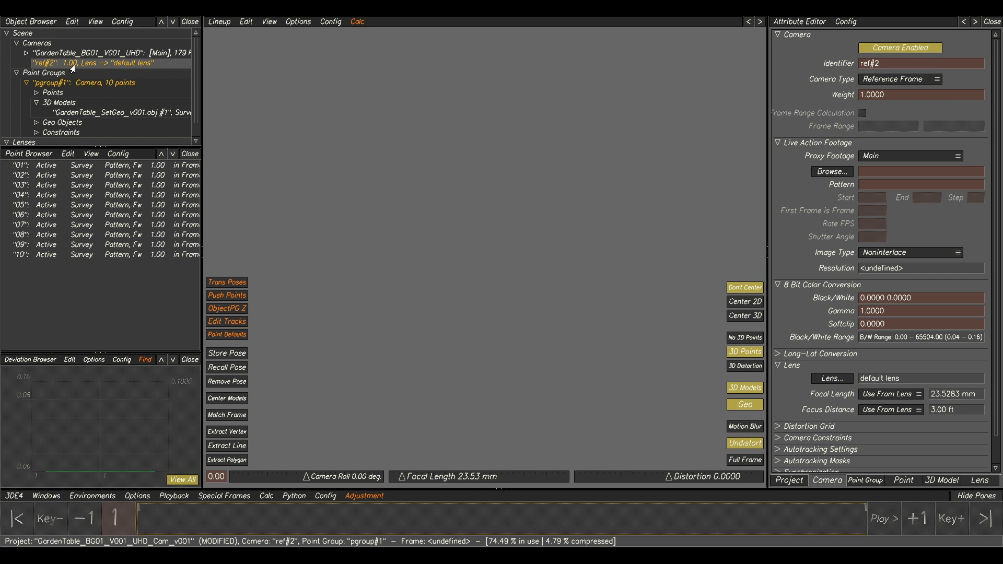
Load the lens grid image Sigma18-35MM_24MM.exr from the Sigma18-35MM_LensGrids folder as the reference camera's footage.
left_click(831, 172)
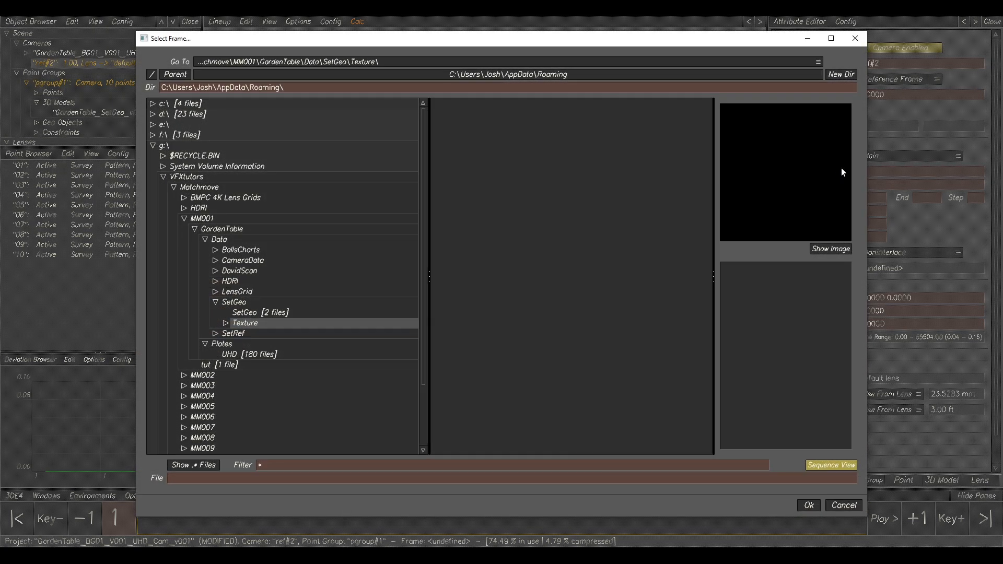
left_click(215, 302)
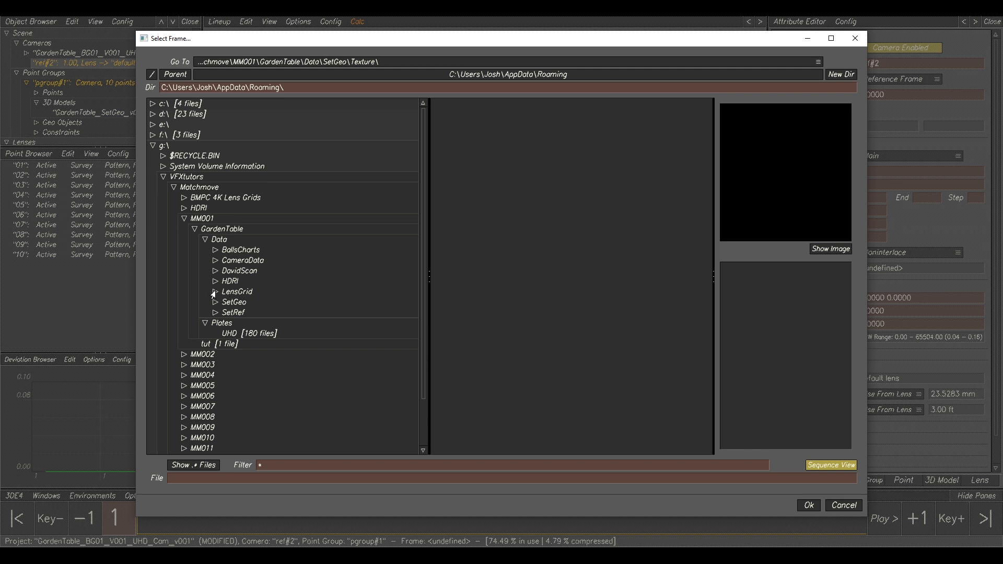
left_click(214, 292)
left_click(251, 305)
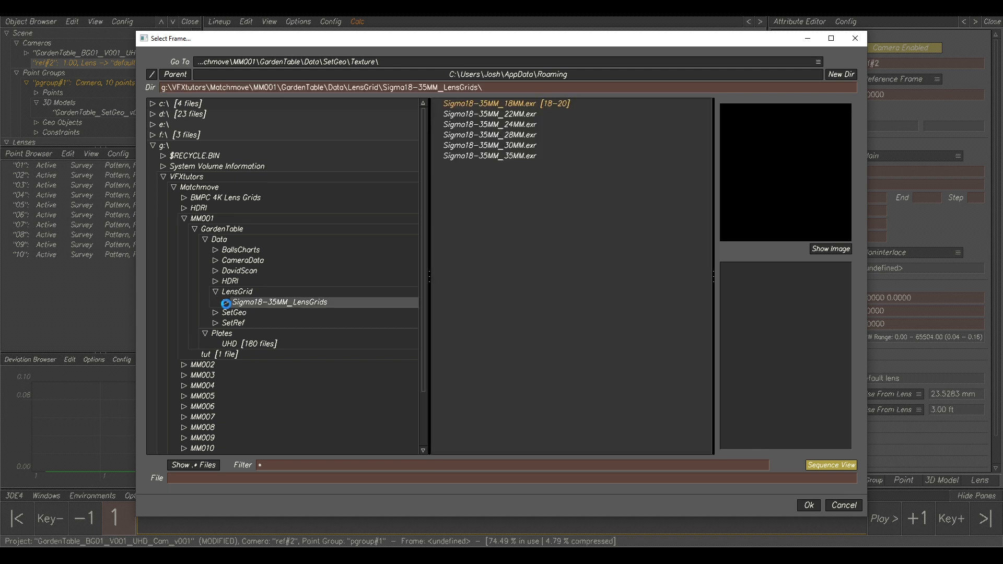
left_click(841, 464)
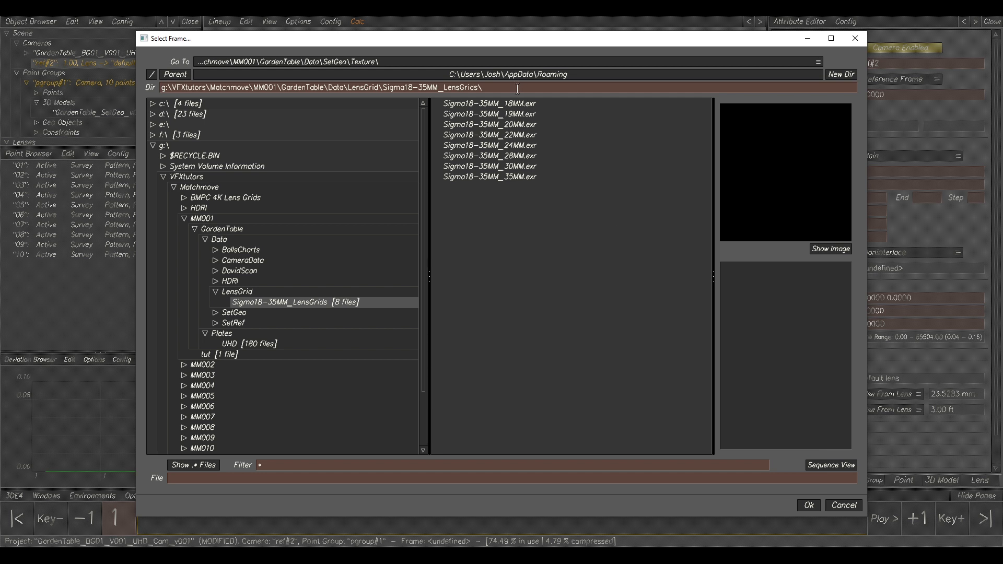
left_click_drag(506, 42, 615, 54)
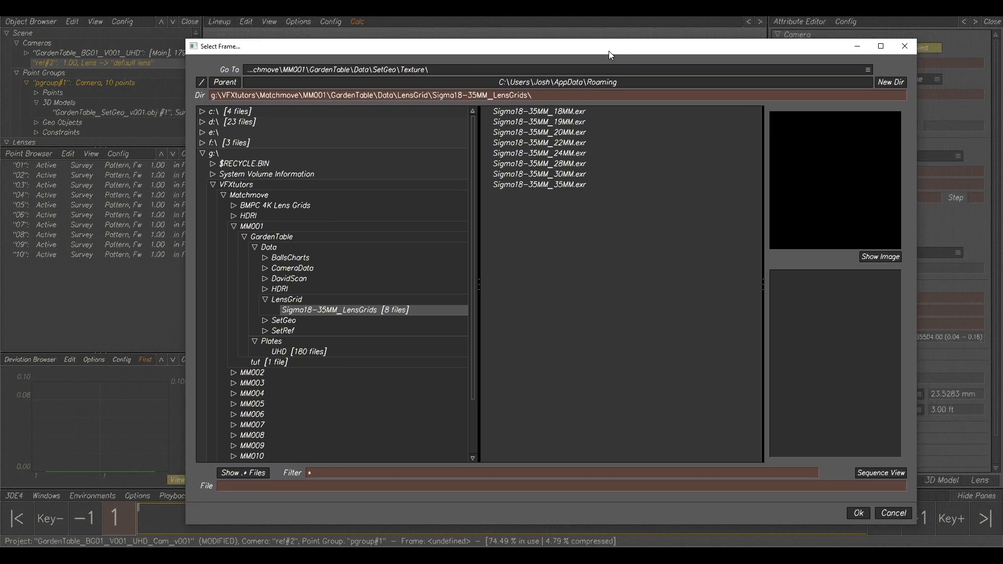
left_click(556, 154)
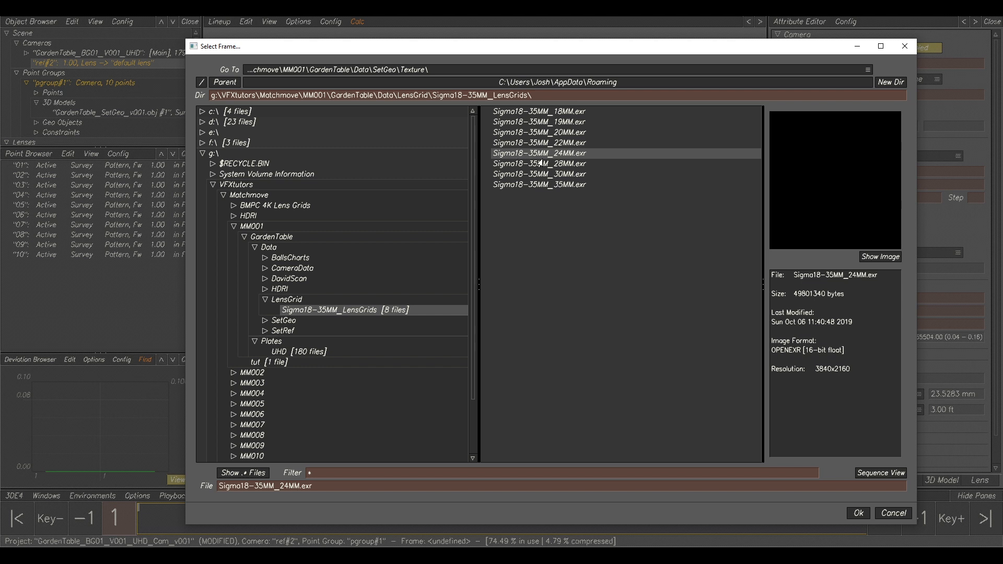
left_click(852, 513)
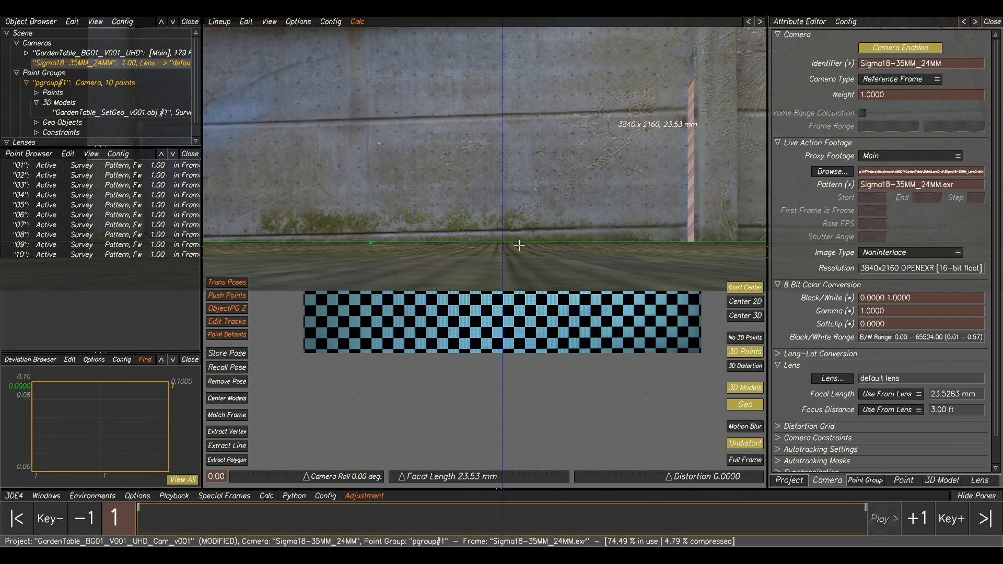
Switch to the distortion grid view and place the grid's upper-left point on a checker corner near the image centre.
key("F4")
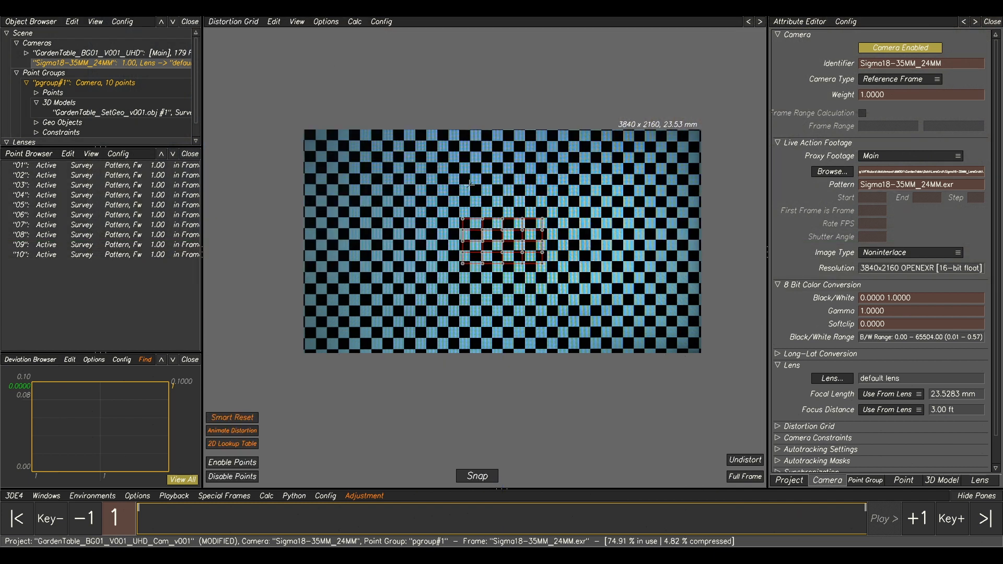
scroll(548, 250, "up", 2)
middle_click_drag(549, 223, 646, 215)
scroll(590, 183, "up", 2)
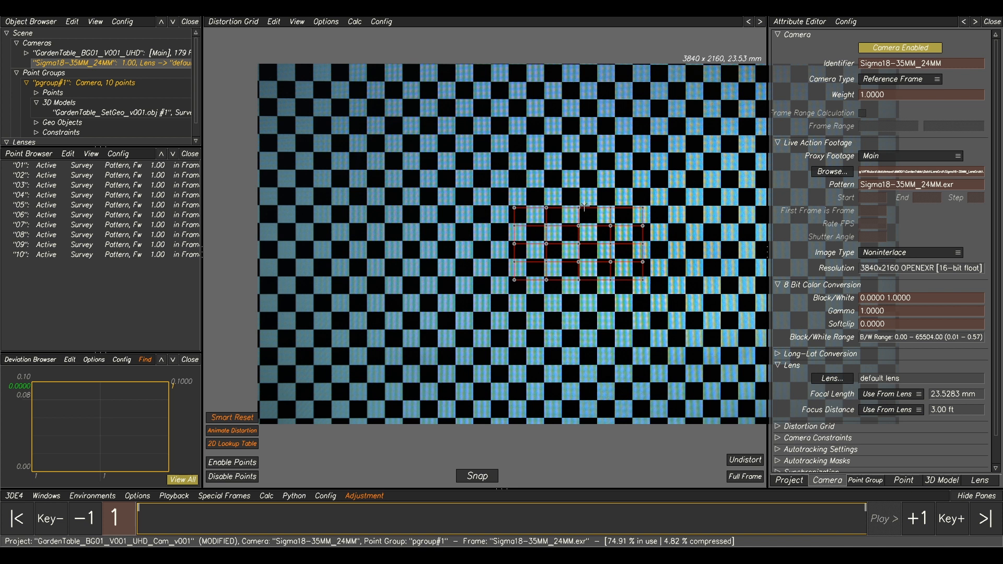
middle_click_drag(592, 186, 536, 175)
scroll(556, 183, "up", 3)
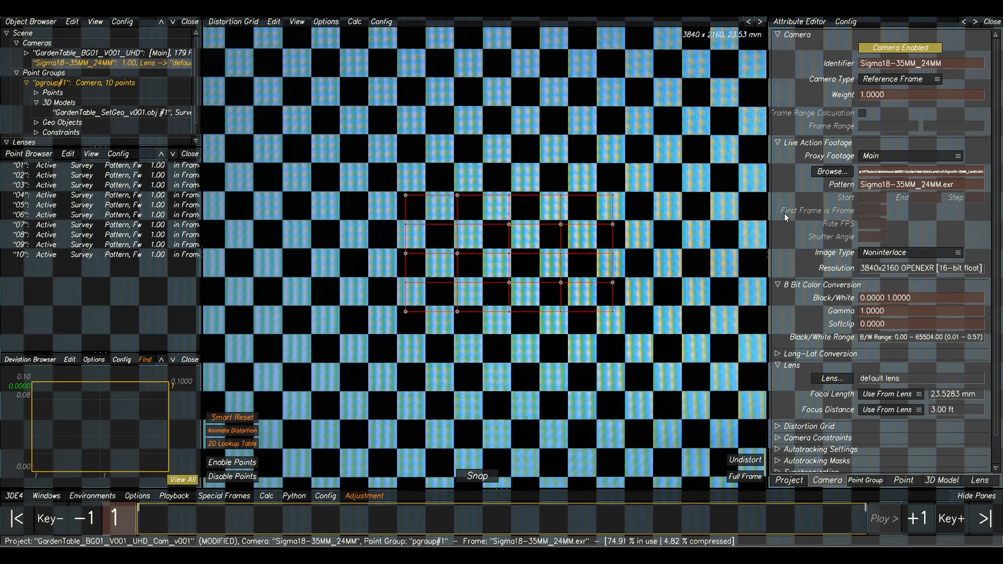
scroll(407, 196, "up", 1)
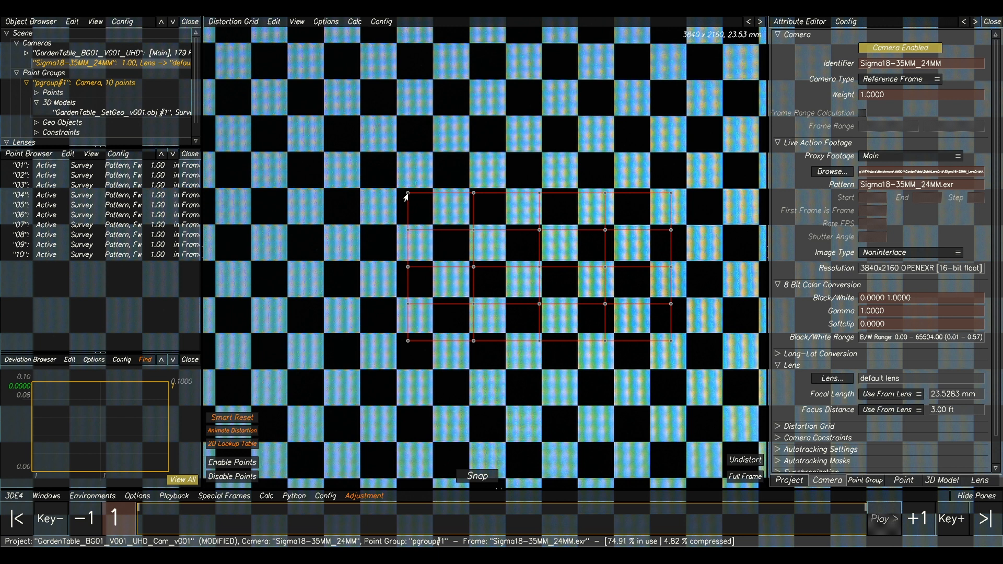
mouse_move(407, 195)
left_mouse_down()
mouse_move(385, 199)
mouse_move(396, 188)
left_mouse_up()
Place the two grid points adjacent to the upper-left one on the same square's corners and snap the grid to the chart.
scroll(403, 191, "up", 2)
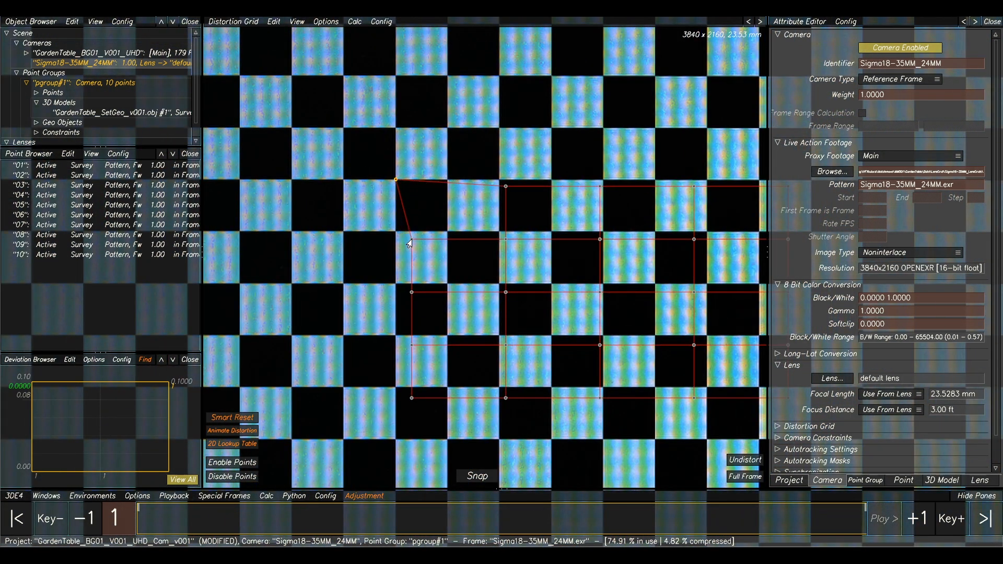
left_click_drag(408, 242, 395, 236)
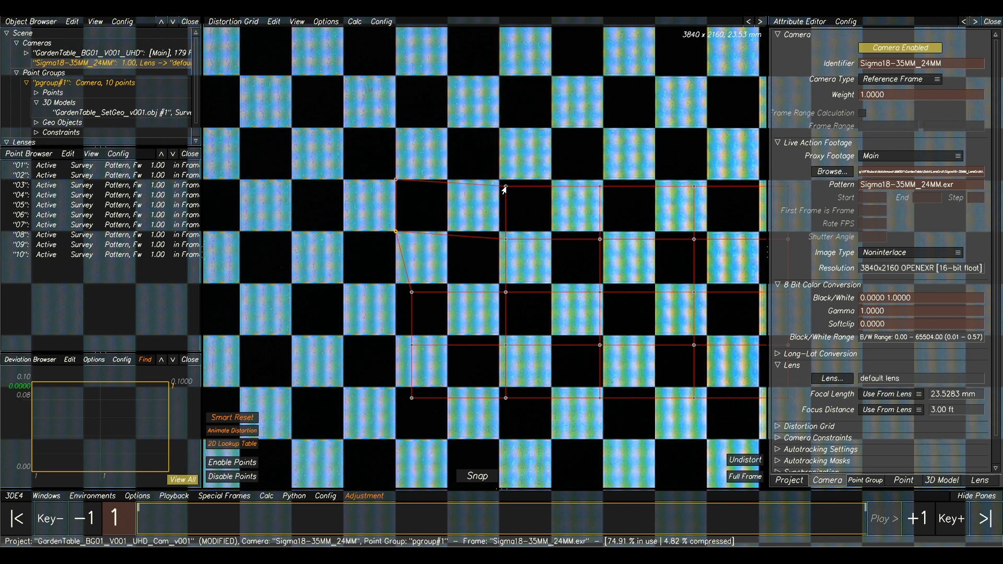
left_click_drag(502, 186, 448, 181)
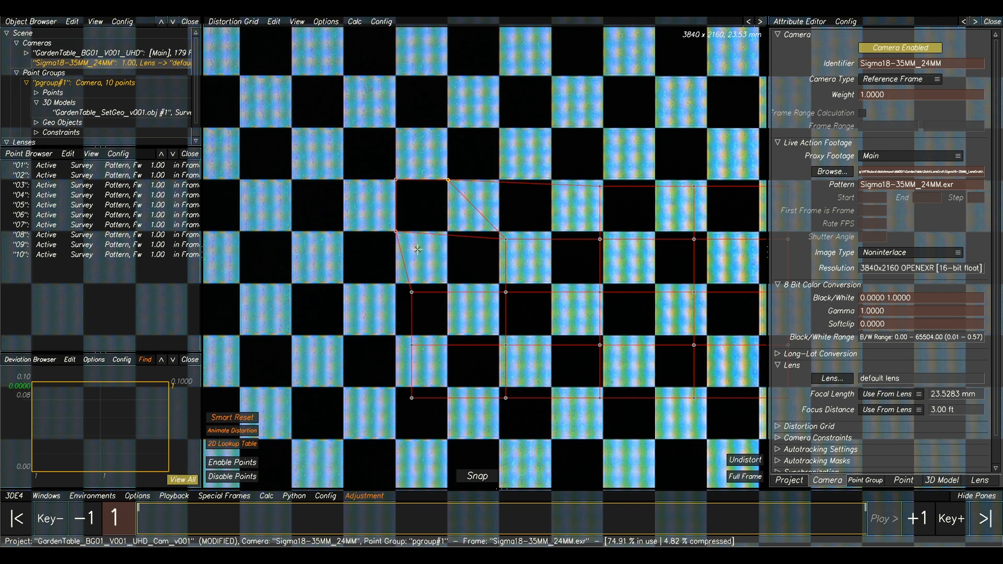
scroll(511, 398, "down", 3)
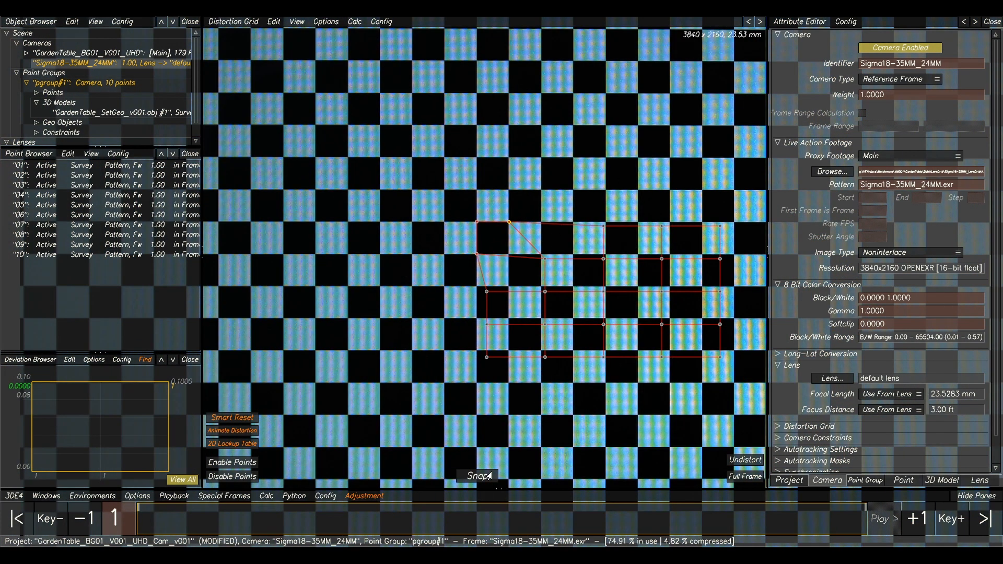
left_click(476, 476)
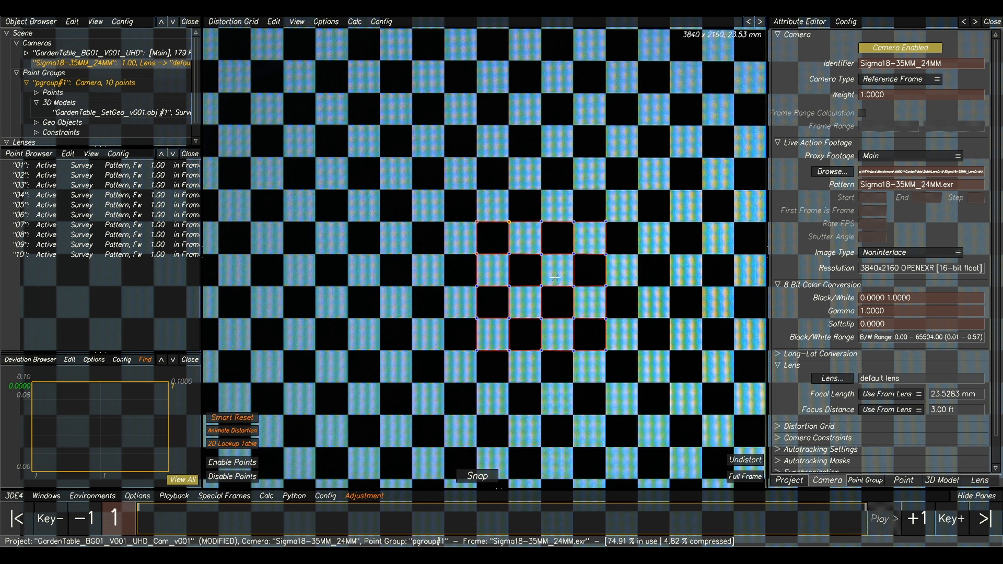
Extend the distortion grid upward row by row to the top edge of the checker chart.
scroll(555, 277, "down", 5)
middle_click_drag(605, 263, 544, 253)
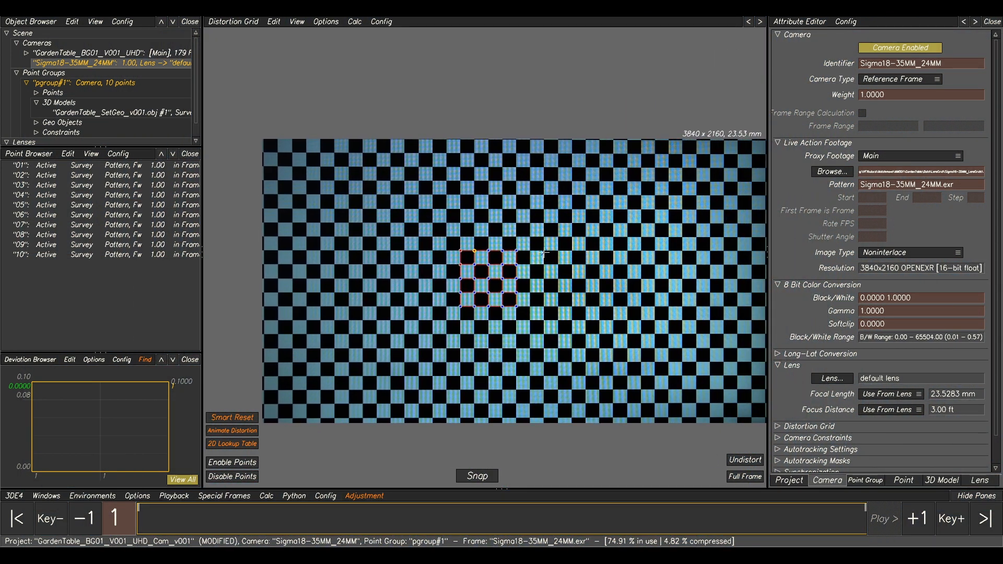
middle_click_drag(593, 222, 554, 218)
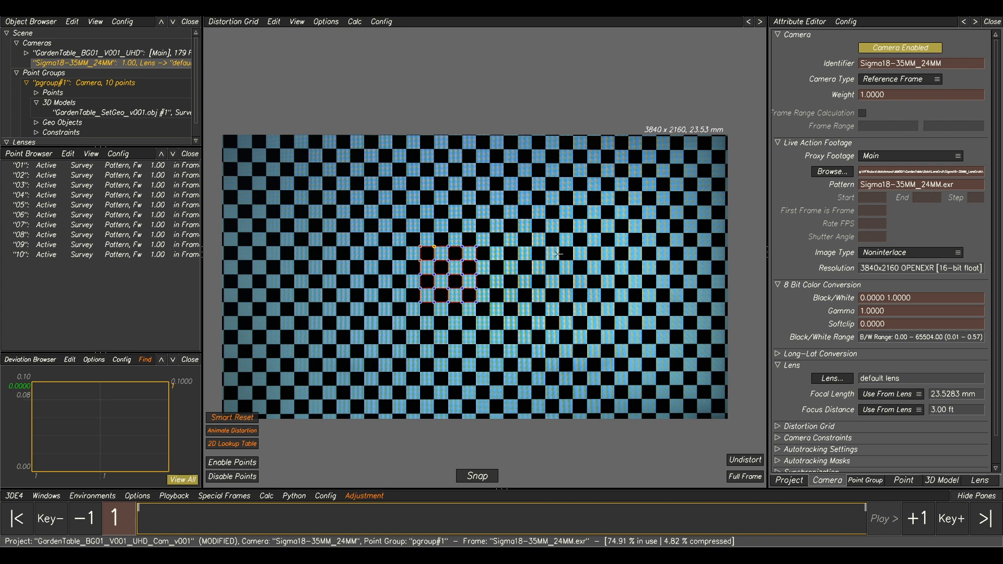
key("Up")
key("Up")
key("Up")
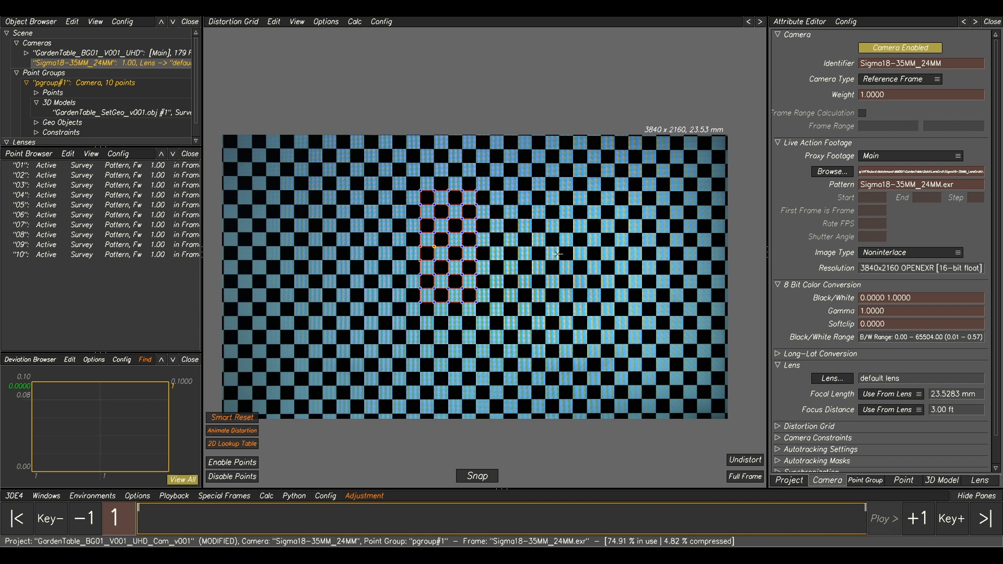
key("Up")
key("Up")
key("Up")
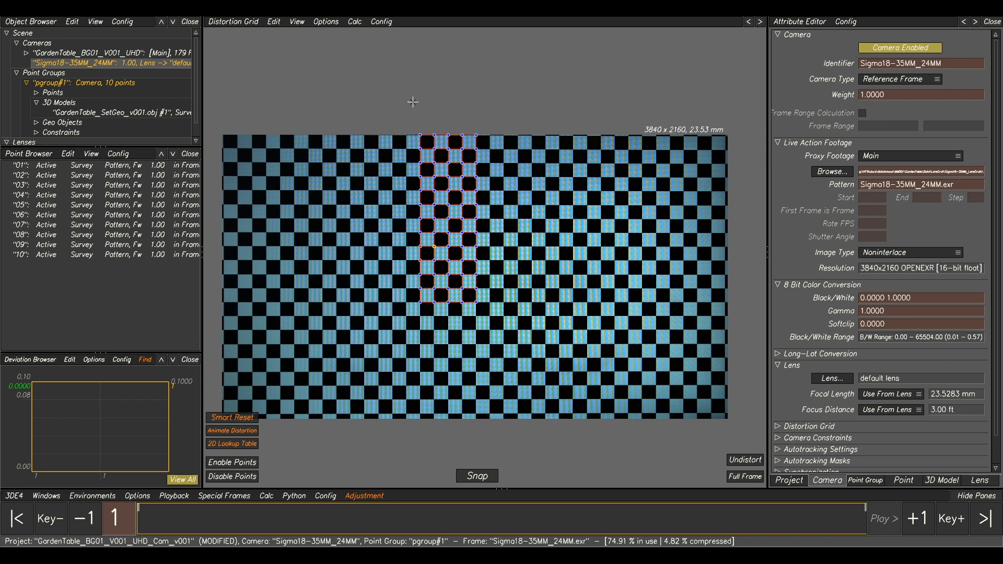
Extend the distortion grid downward row by row to the bottom edge of the checker chart.
scroll(418, 131, "up", 4)
middle_click_drag(417, 153, 411, 148)
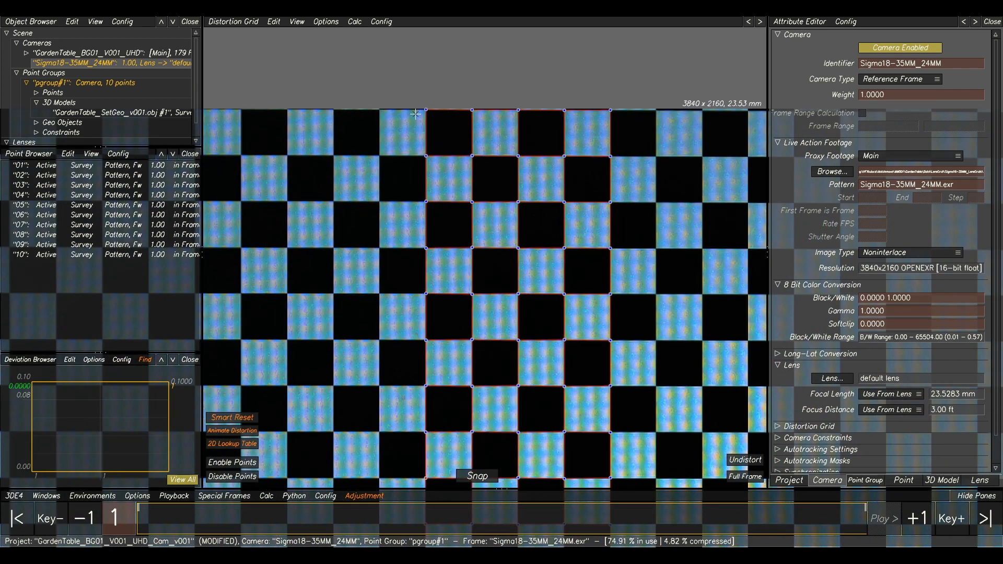
middle_click_drag(351, 131, 391, 148)
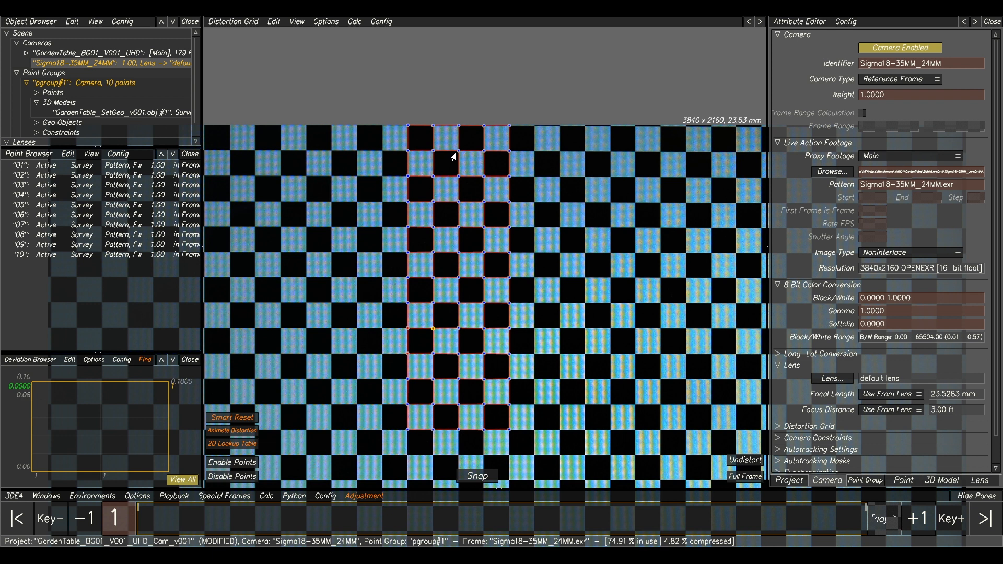
scroll(455, 156, "down", 2)
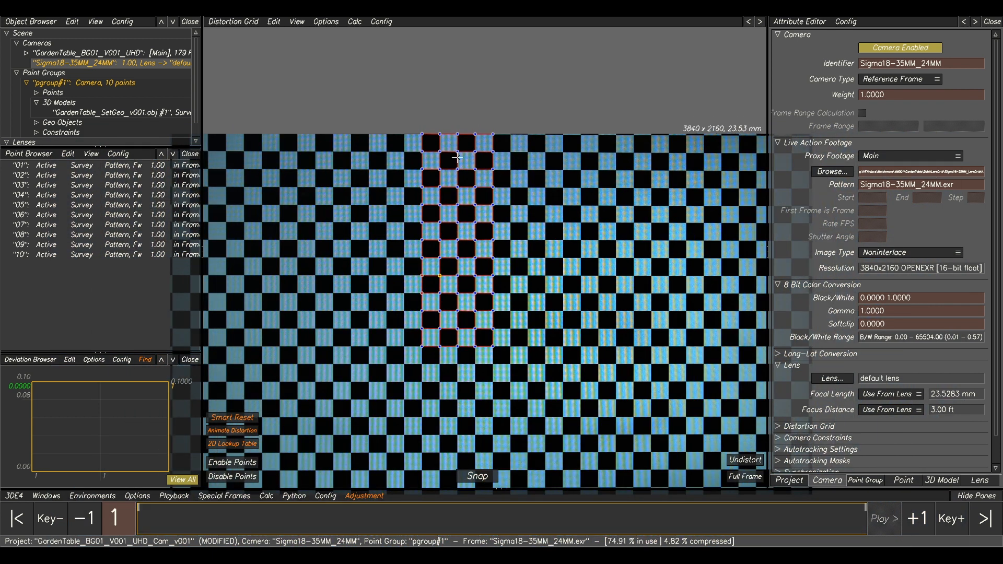
middle_click_drag(475, 178, 476, 149)
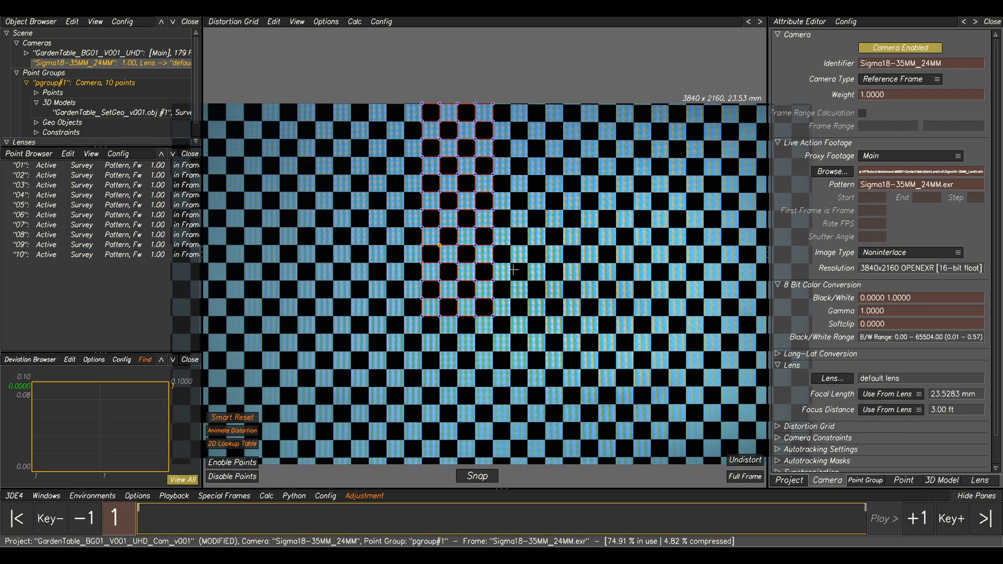
key("Down")
key("Down")
key("Down")
key("Down")
key("Down")
key("Down")
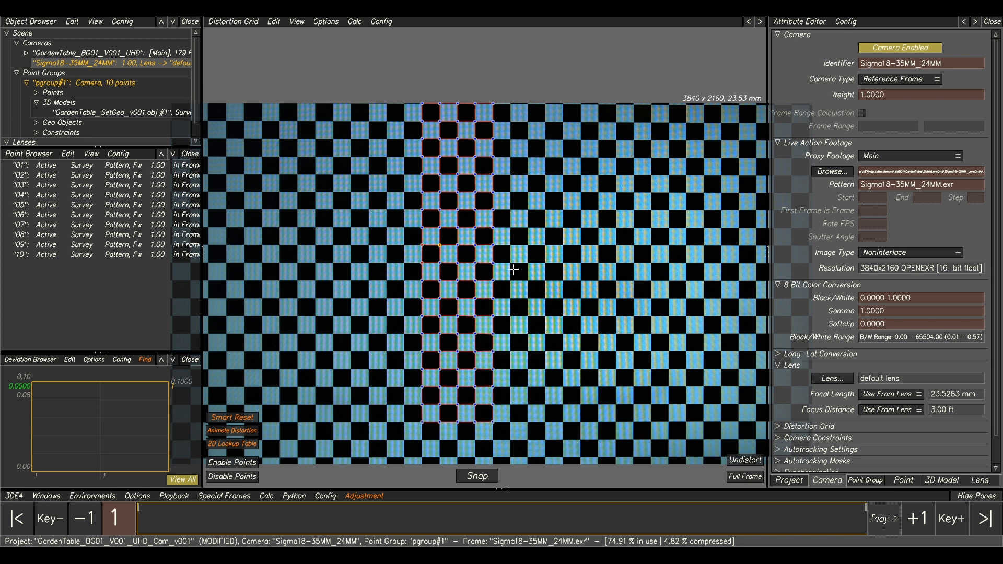
middle_click_drag(514, 270, 544, 246)
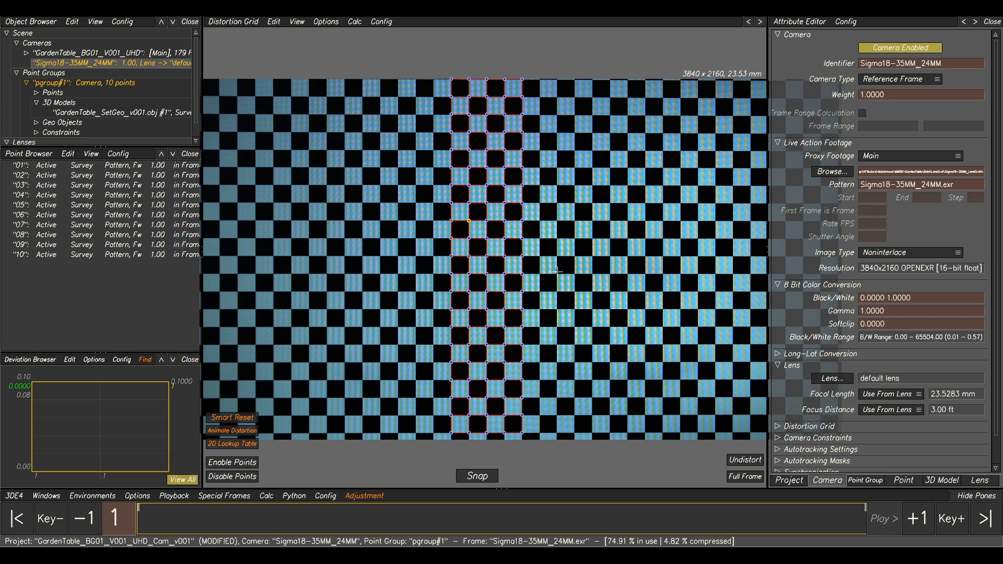
Extend the full-height distortion grid by several columns toward the left side of the chart.
middle_click_drag(545, 282, 667, 268)
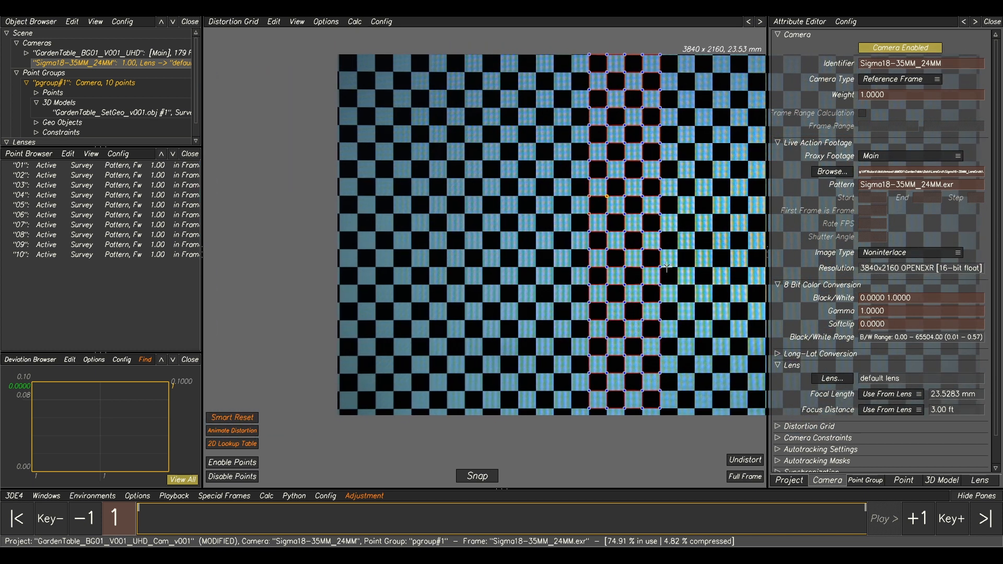
key("Left")
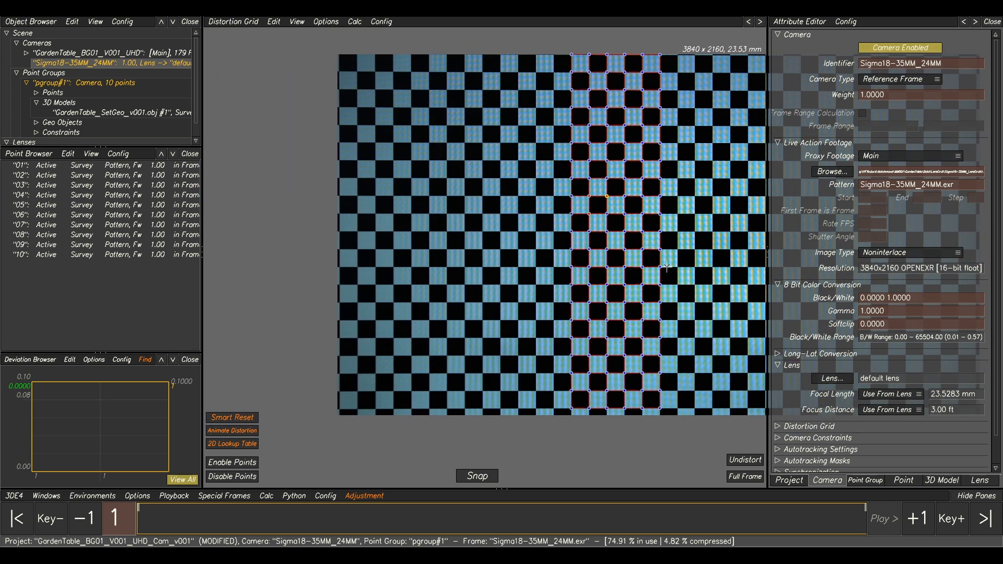
key("Left")
key("Left")
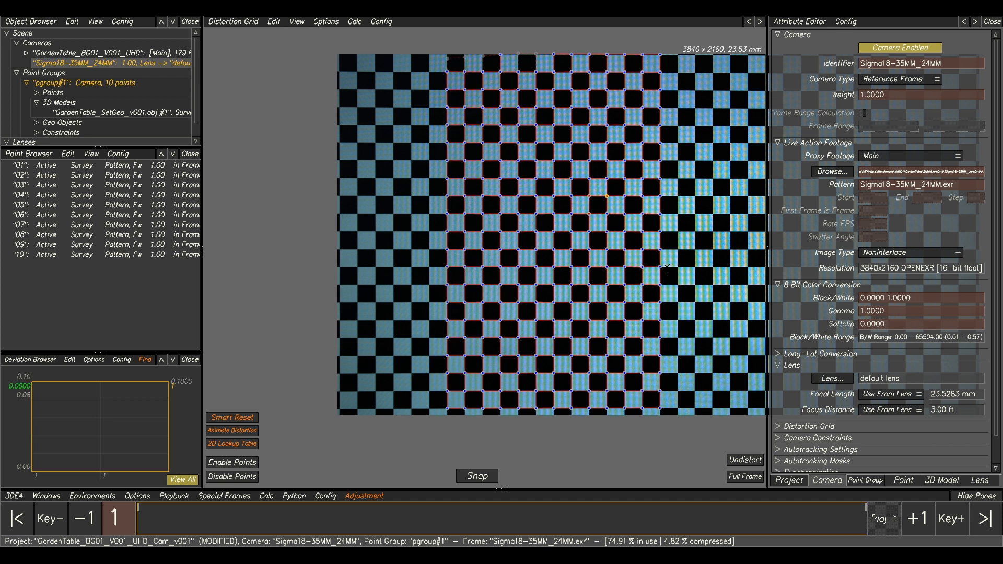
Select the badly fitting grid points along the chart's top edge and disable them.
middle_click_drag(539, 95, 550, 162)
scroll(550, 162, "up", 4)
left_click_drag(386, 68, 616, 109)
scroll(595, 112, "down", 4)
middle_click_drag(630, 144, 538, 155)
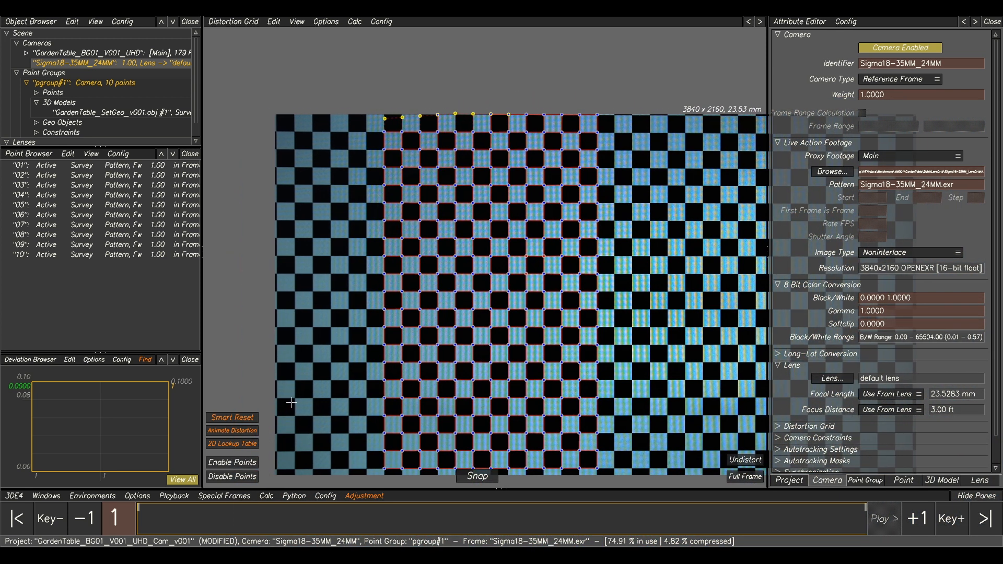
left_click(219, 477)
Extend the distortion grid column by column to the left edge of the checker chart.
middle_click_drag(602, 245, 632, 218)
scroll(631, 218, "down", 1)
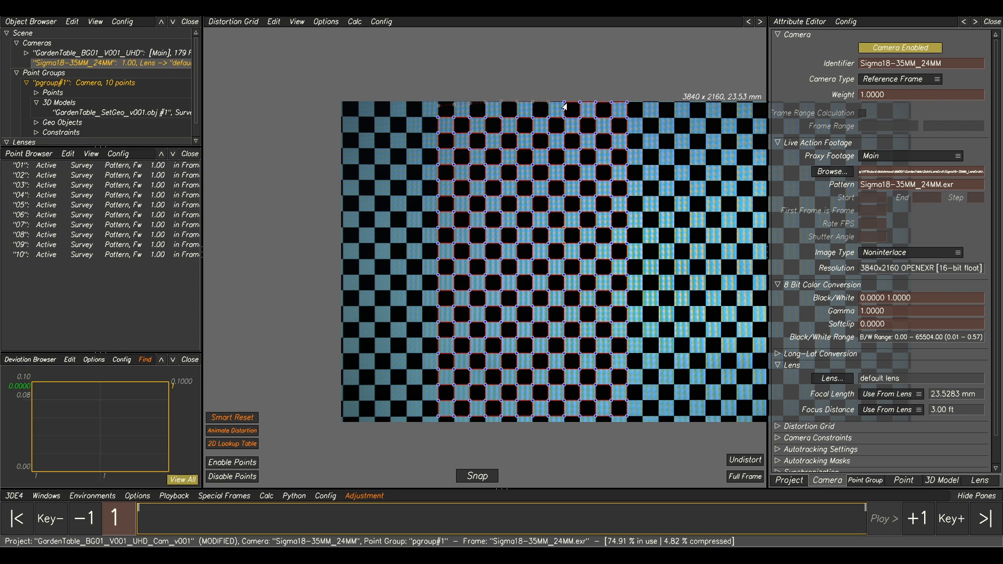
key("alt+Left")
key("alt+Left")
key("alt+Left")
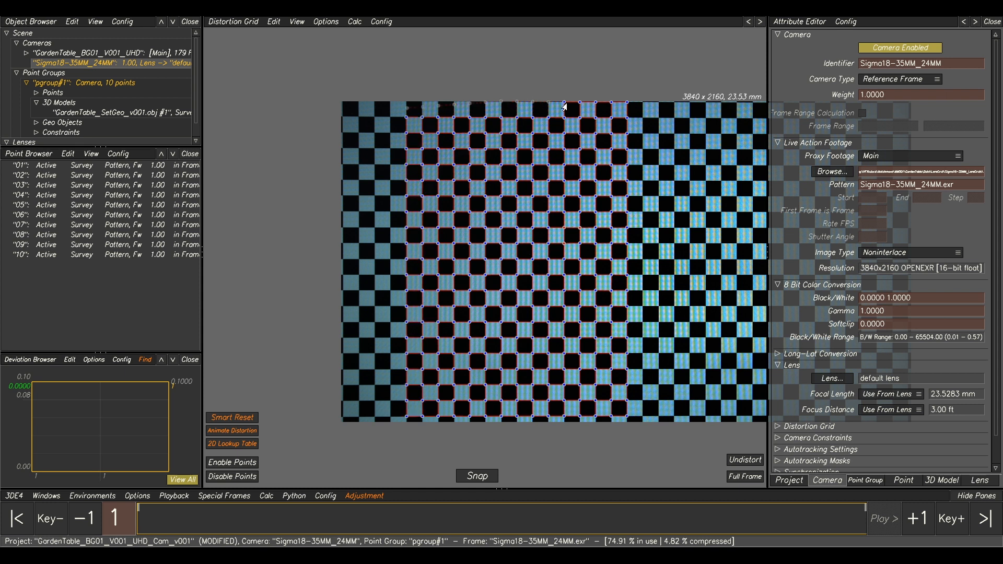
key("alt+Left")
key("alt+Left")
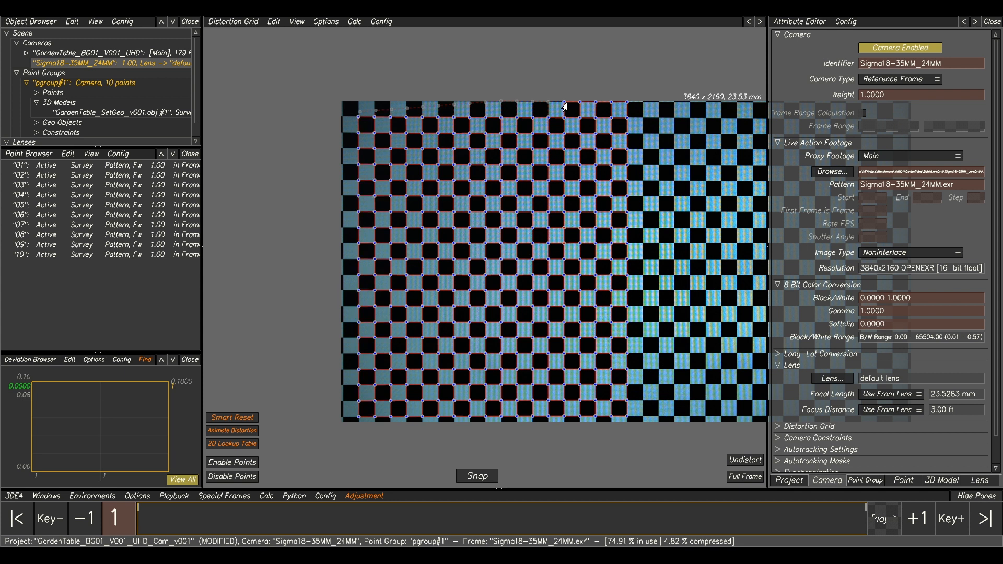
key("alt+Left")
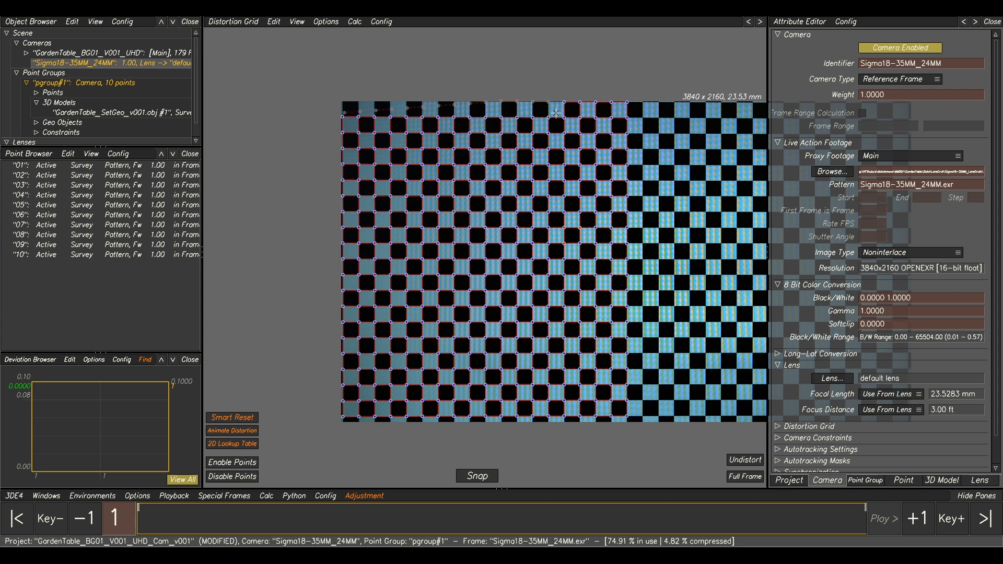
scroll(397, 107, "up", 2)
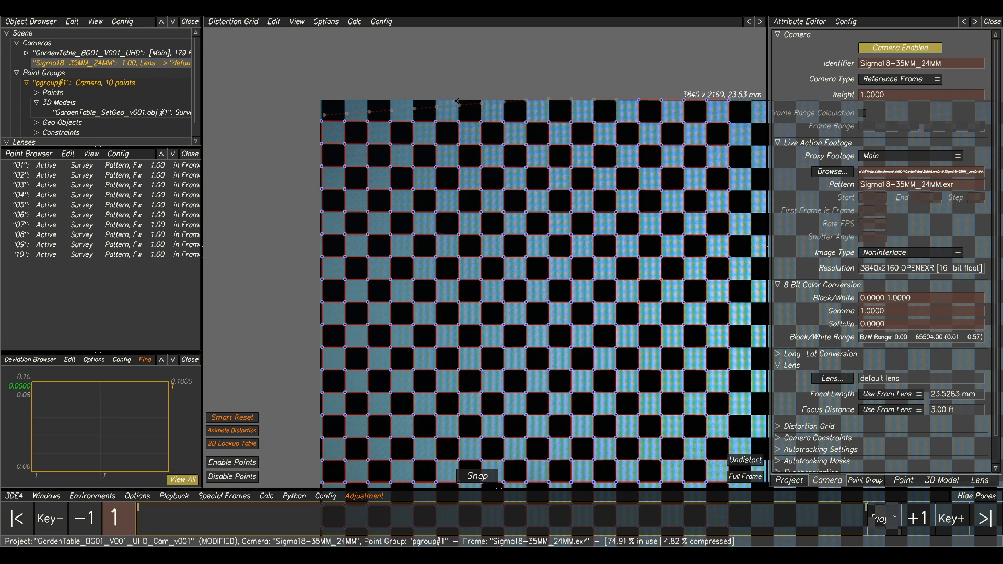
Examine how the distortion grid fits the checker chart, especially along the top edge and at the corners.
scroll(455, 100, "up", 2)
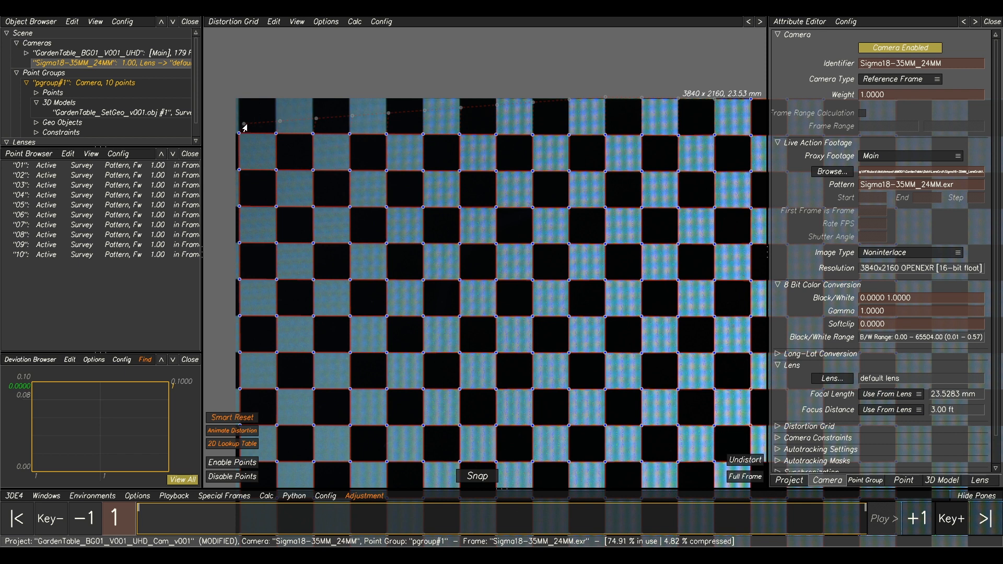
scroll(656, 117, "down", 3)
middle_click_drag(656, 118, 562, 98)
scroll(636, 150, "down", 3)
middle_click_drag(675, 206, 539, 211)
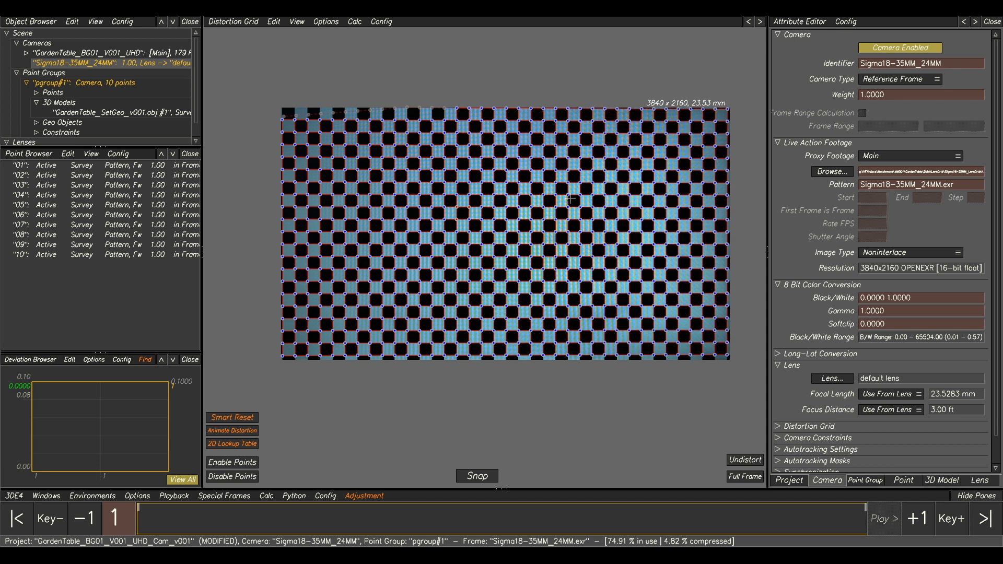
middle_click_drag(534, 164, 511, 203)
scroll(447, 165, "up", 1)
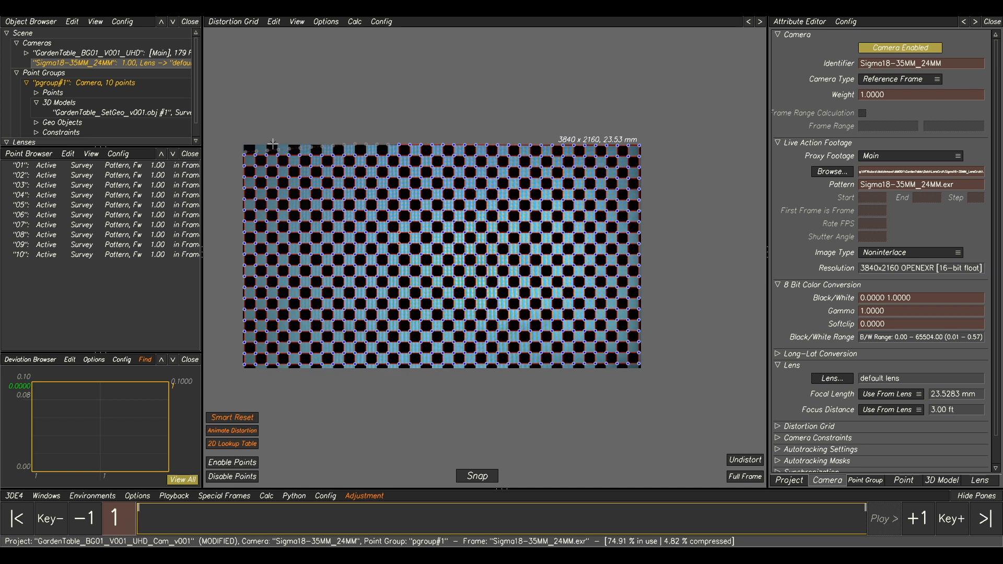
scroll(361, 147, "up", 2)
middle_click_drag(357, 148, 467, 149)
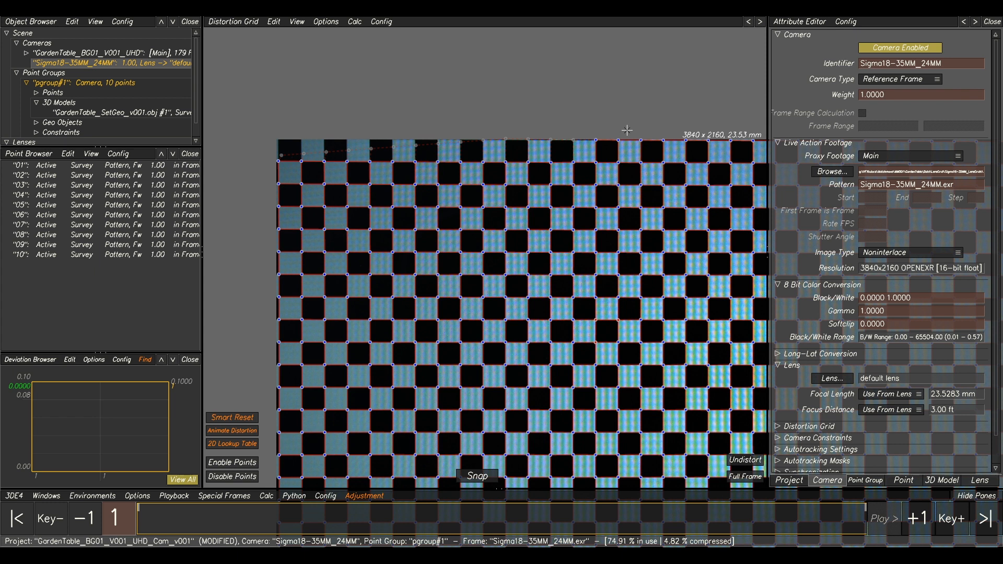
scroll(627, 130, "down", 2)
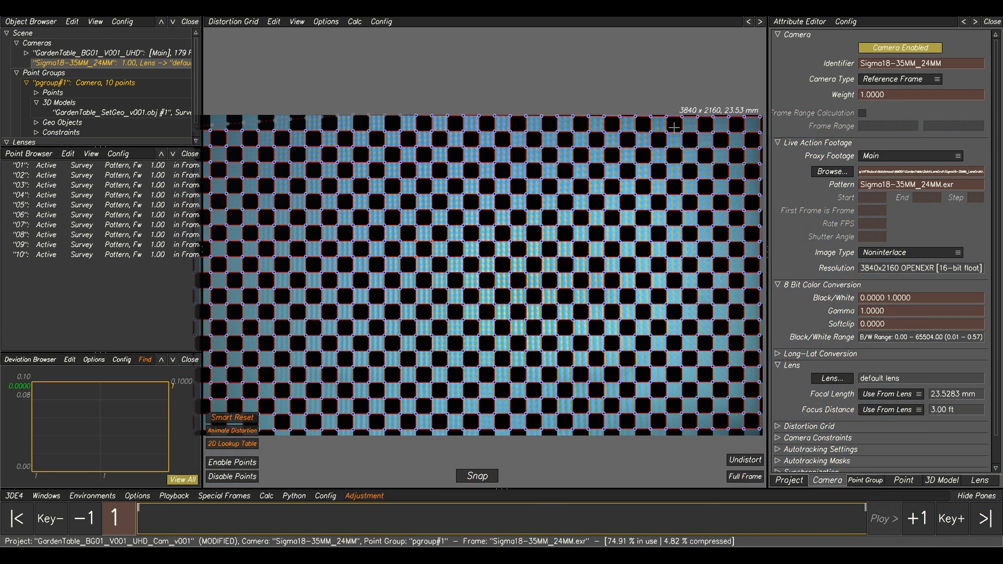
scroll(674, 127, "down", 1)
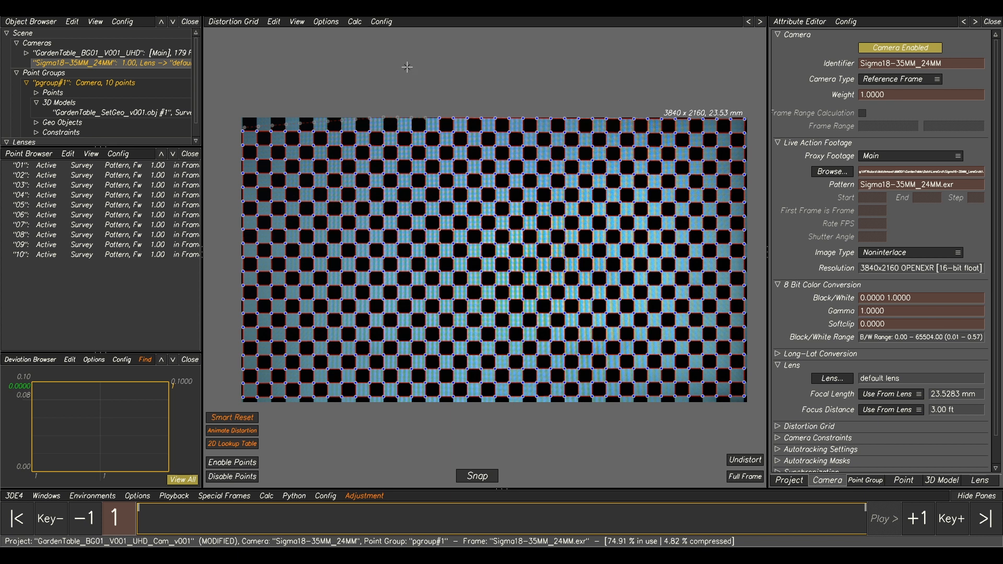
Calculate the default lens's degree 2 and degree 4 distortion parameters from the Sigma18-35MM_24MM frame and set them on the lens.
left_click(354, 22)
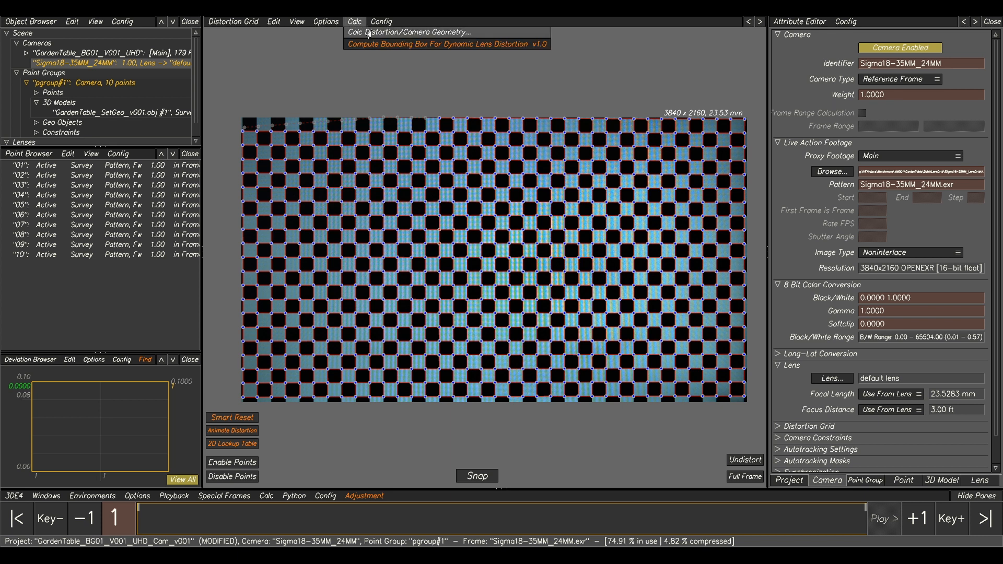
left_click(368, 32)
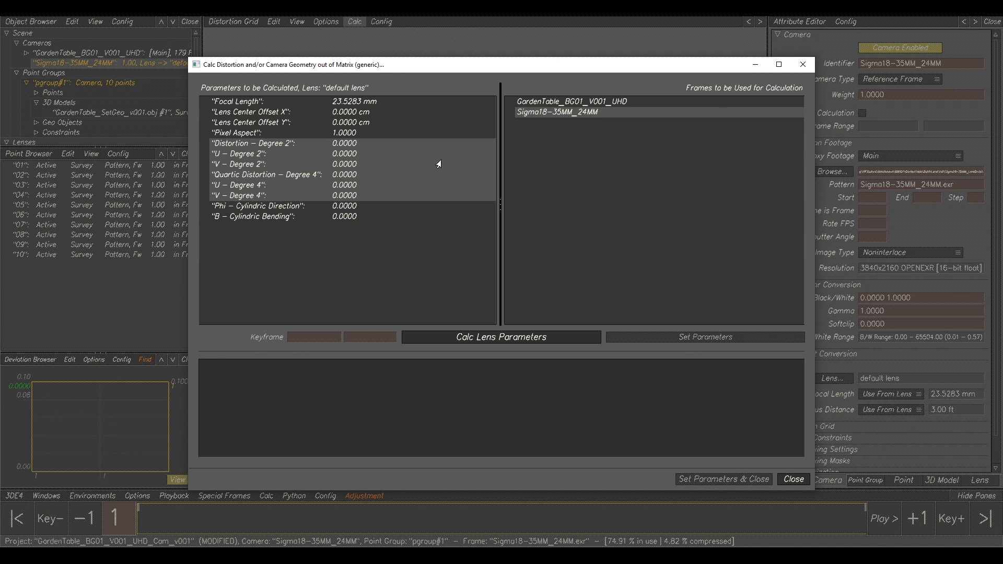
left_click(504, 340)
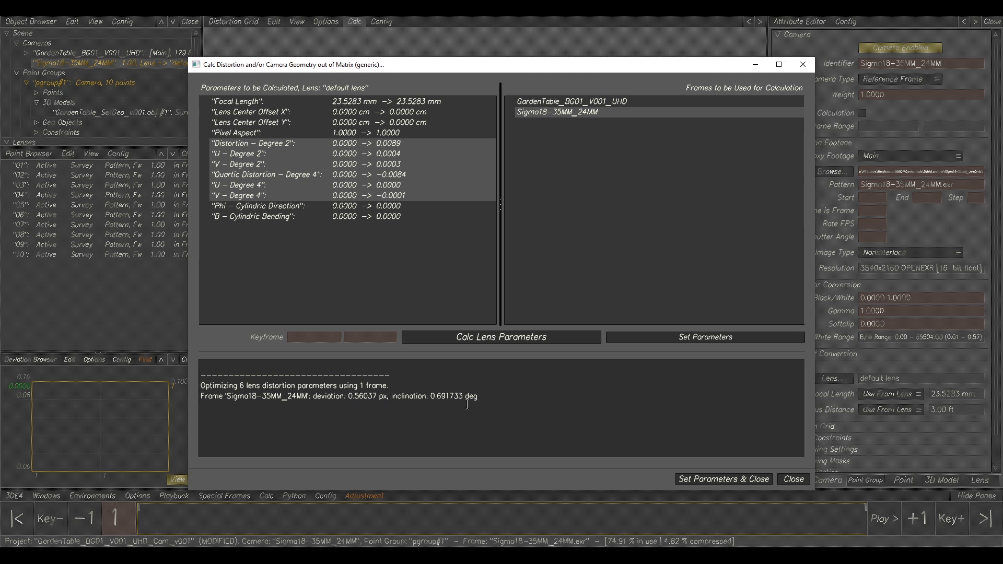
left_click(730, 479)
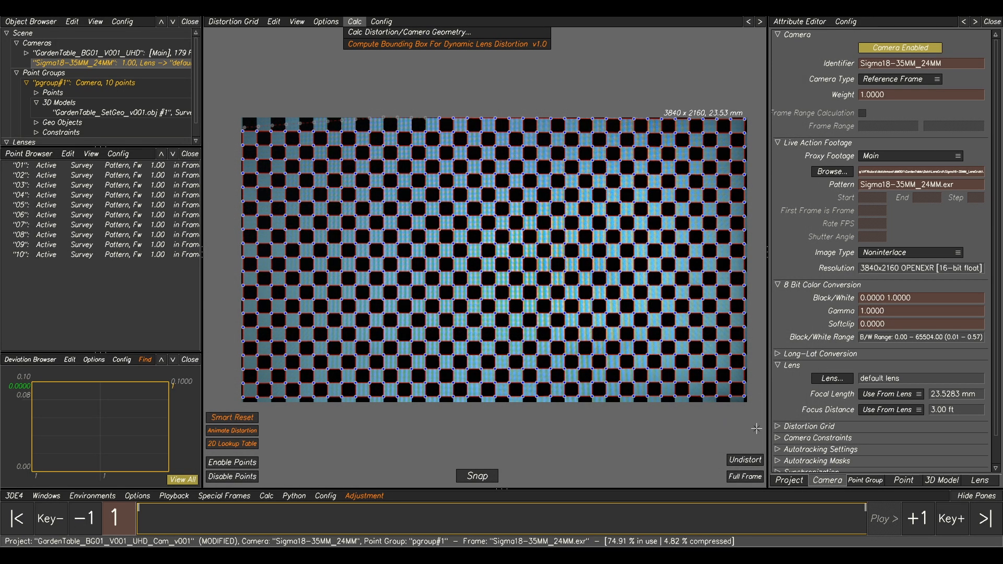
Compare the checker chart repeatedly between its distorted and undistorted display to check the lens distortion.
left_click(741, 460)
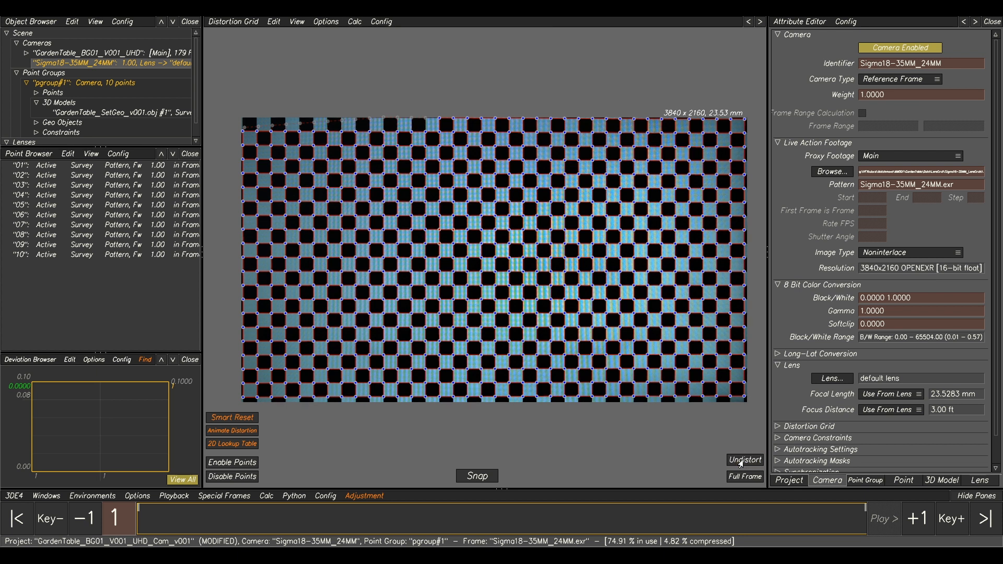
left_click(741, 461)
left_click(741, 460)
left_click(740, 460)
left_click(741, 461)
left_click(741, 460)
left_click(741, 460)
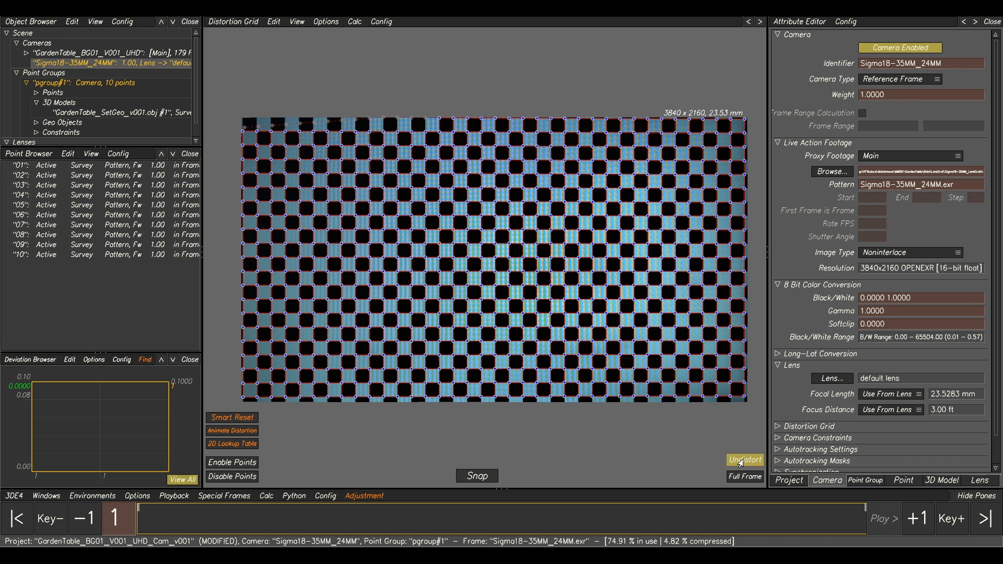
left_click(740, 460)
left_click(741, 460)
left_click(741, 460)
left_click(741, 460)
left_click(741, 460)
left_click(741, 460)
left_click(741, 460)
left_click(741, 460)
left_click(741, 460)
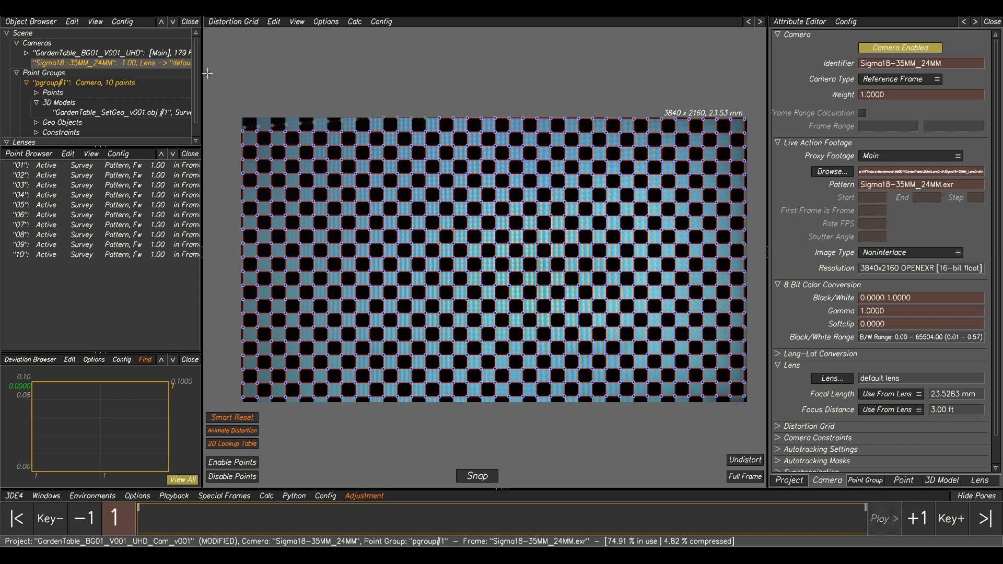
Return to the GardenTable_BG01_V001_UHD camera in the lineup view, recalculate the whole scene, and use the result.
left_click(72, 52)
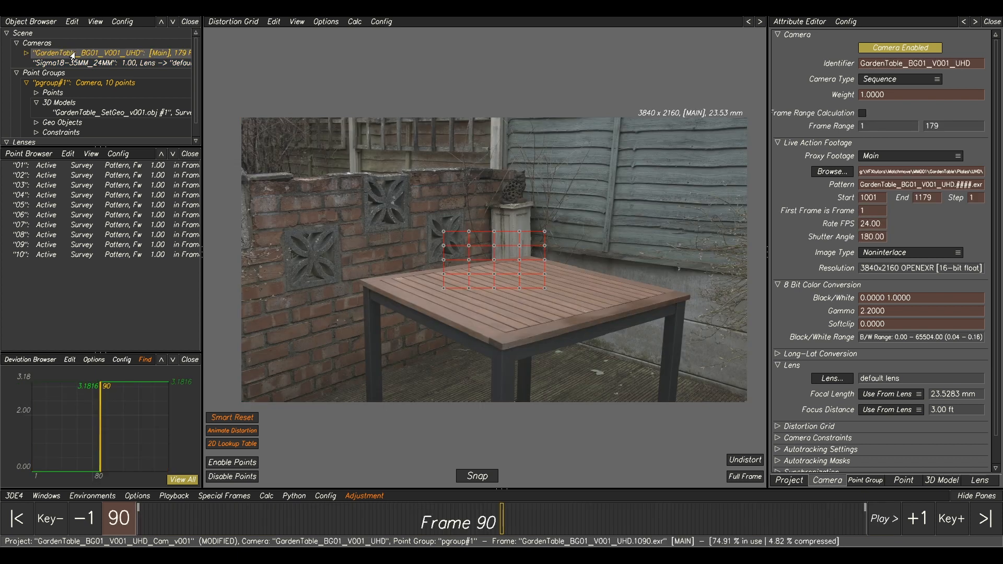
key("F2")
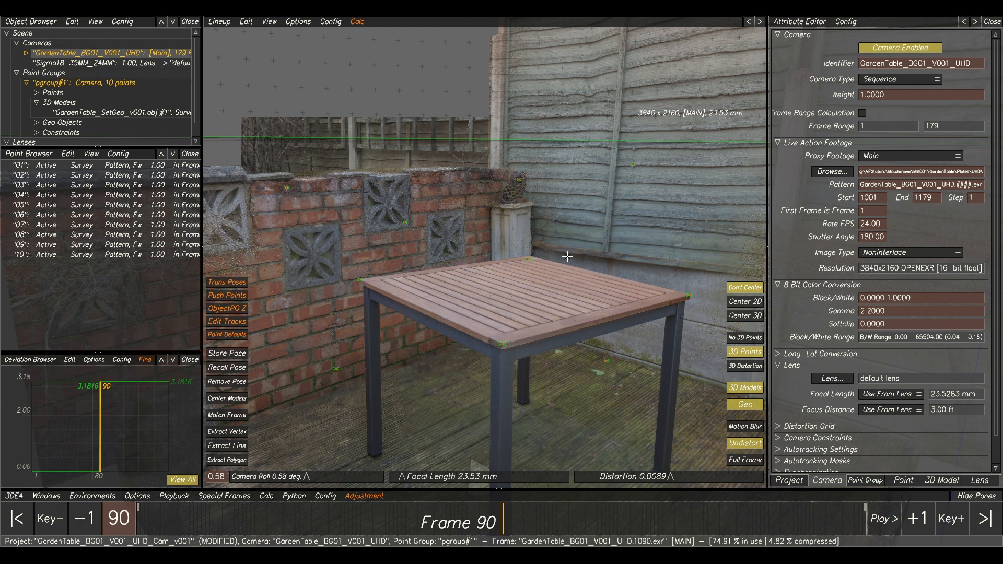
key("alt+c")
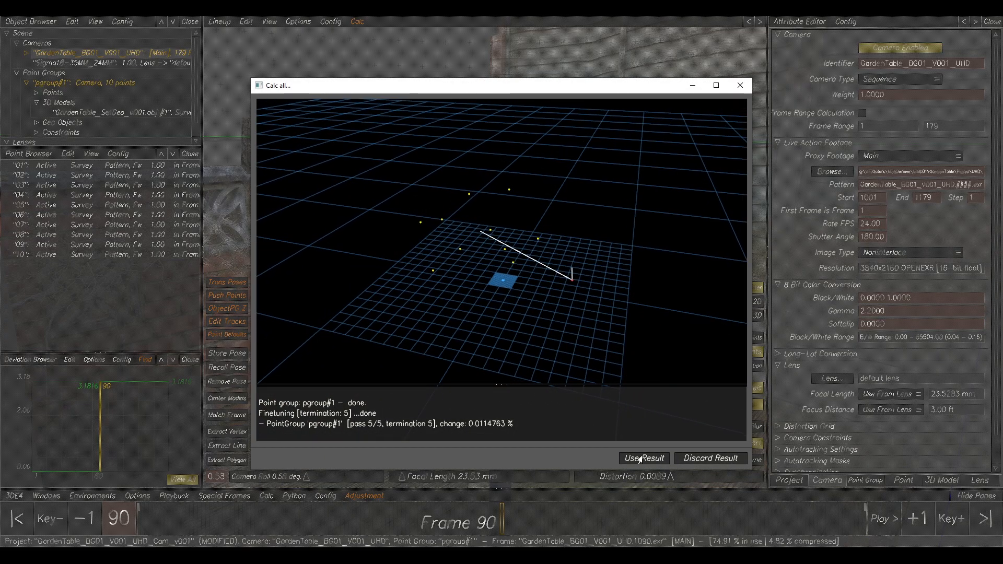
left_click(641, 458)
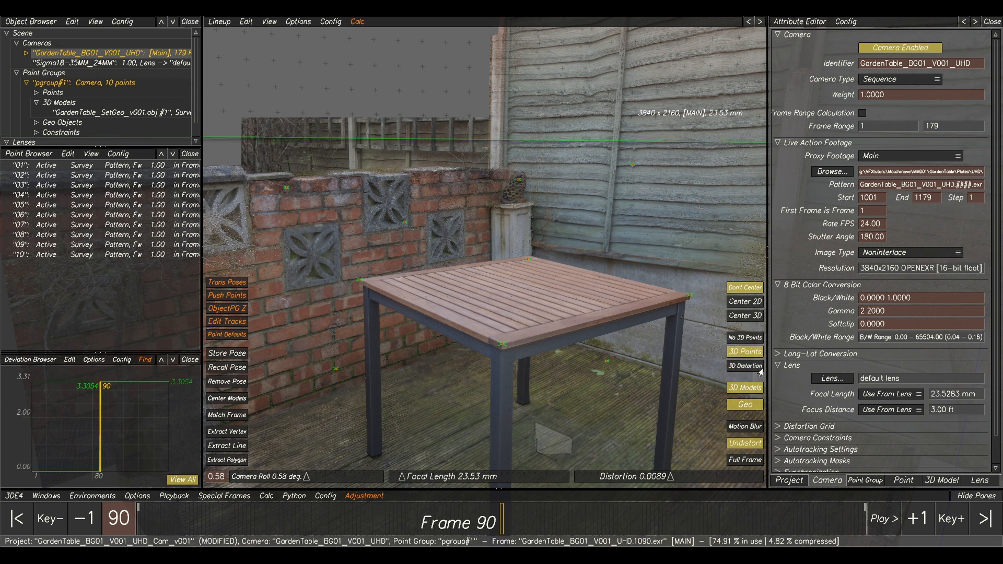
Compare the lineup view with the 3D models shown and hidden to check the set geometry against the plate.
left_click(758, 389)
left_click(758, 390)
left_click(758, 390)
left_click(758, 390)
left_click(758, 389)
left_click(756, 390)
left_click(755, 390)
left_click(753, 390)
left_click(751, 390)
left_click(748, 389)
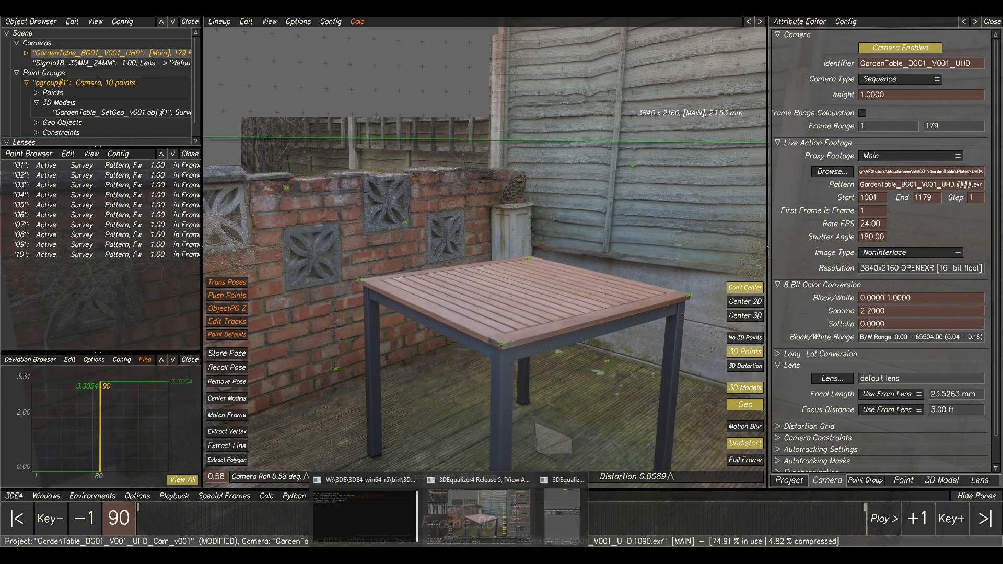
Rerun the fine adaptive adjustment of the default lens's focal length and transfer the best parameters into the project.
left_click(552, 507)
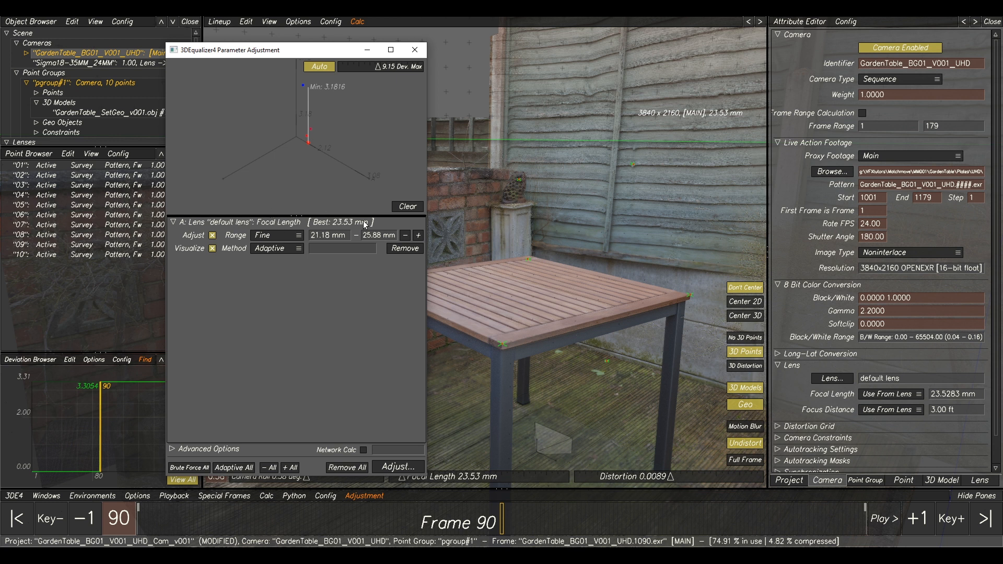
left_click(398, 467)
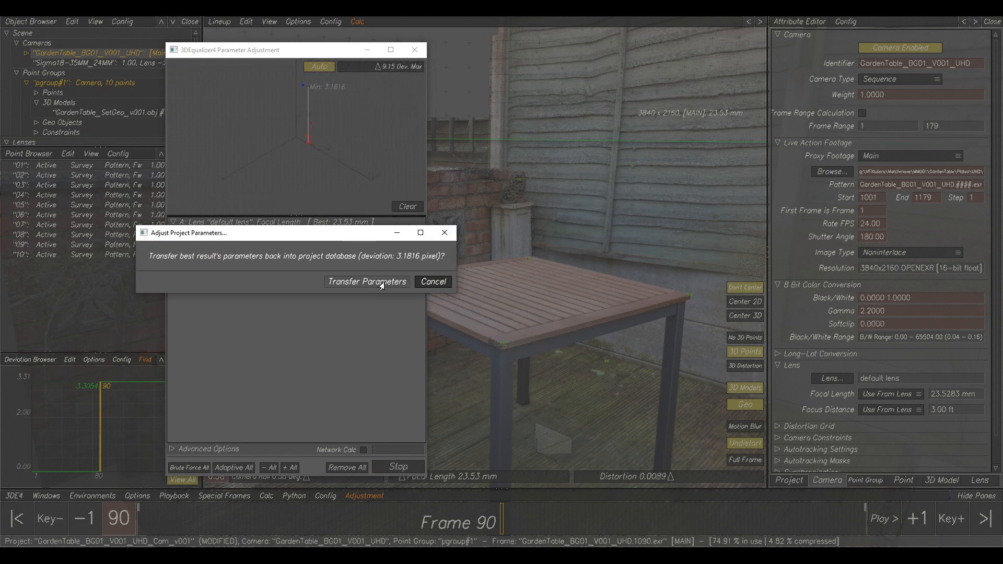
left_click(382, 282)
Recalculate the whole scene with the adjusted lens parameters and use the result.
left_click(575, 227)
key("alt+c")
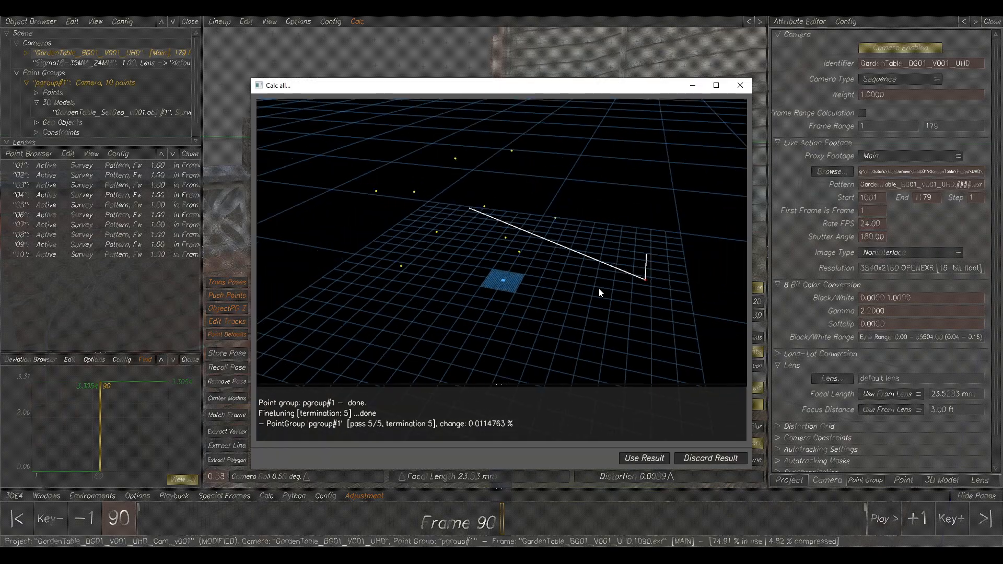
left_click(642, 456)
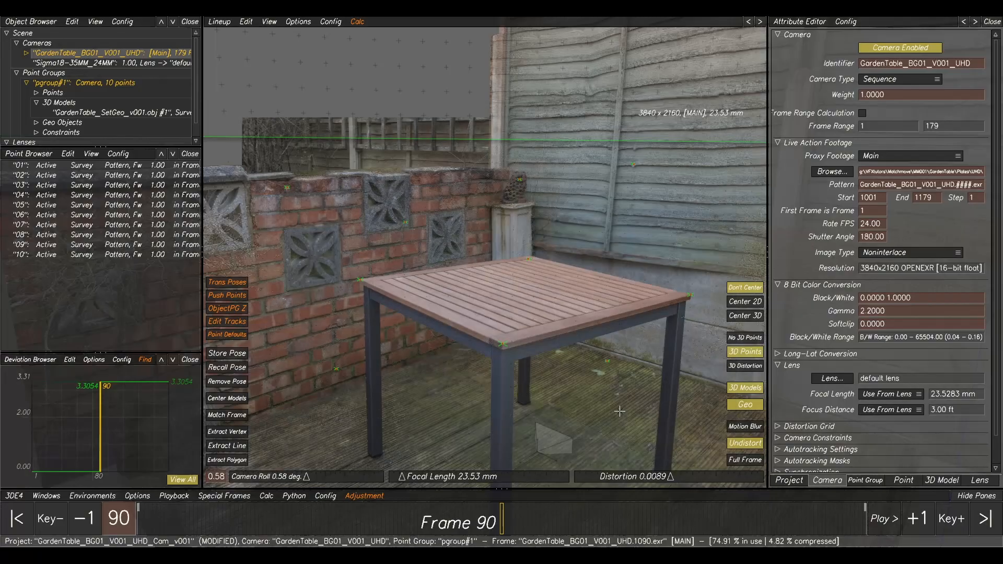
Display the GardenTable_SetGeo_v001.obj model as lines instead of polygons over the plate.
left_click(745, 389)
left_click(932, 480)
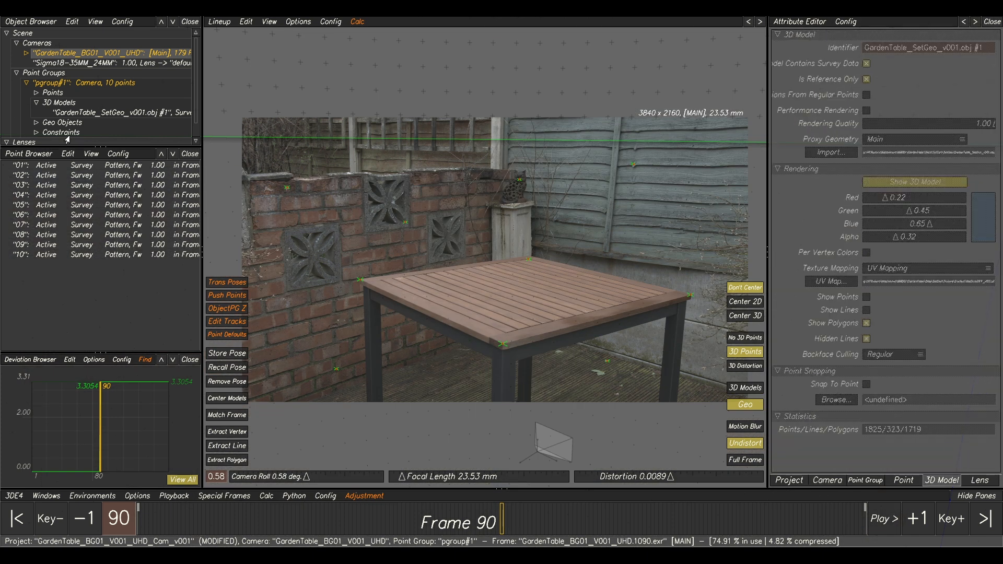
left_click(70, 113)
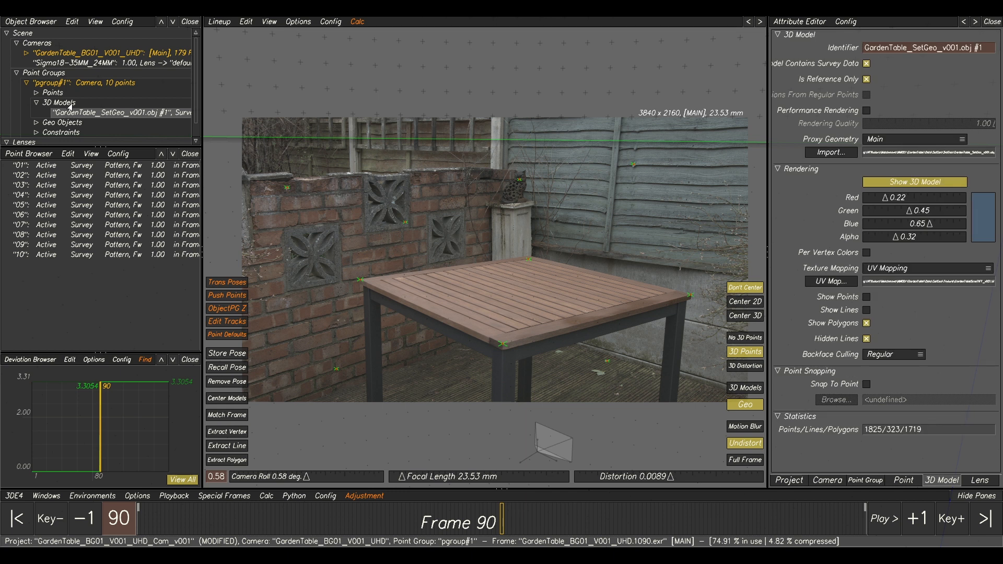
left_click(865, 323)
left_click(865, 310)
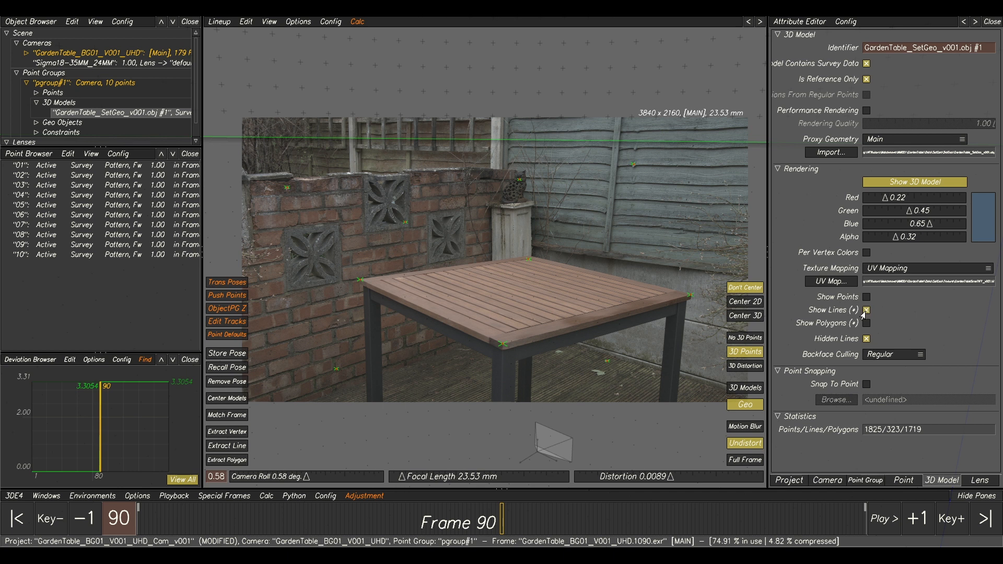
left_click(745, 387)
Examine how the wireframe aligns with the tabletop's rear corner, slats, and front corner.
scroll(499, 340, "up", 3)
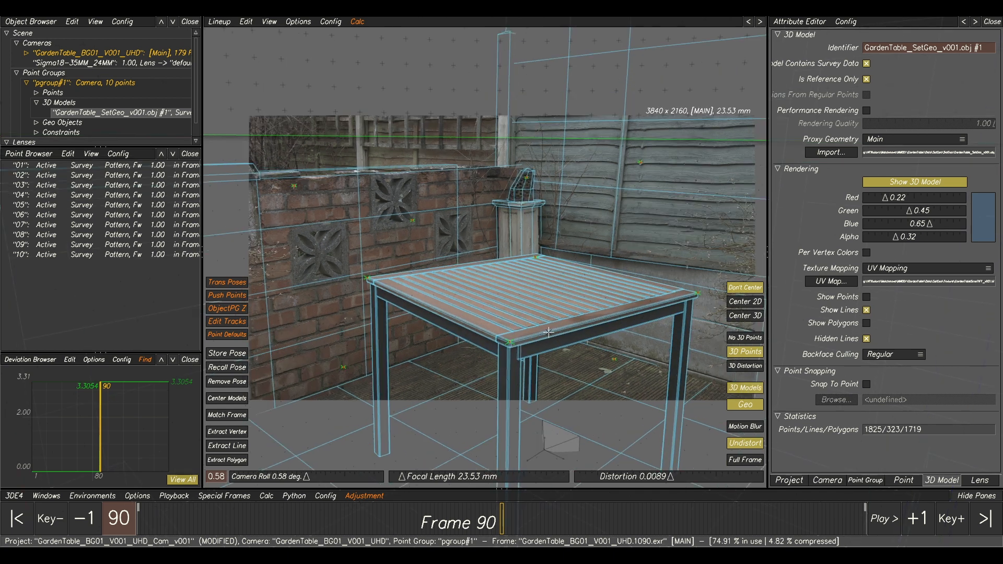
scroll(499, 340, "up", 2)
middle_click_drag(463, 298, 698, 391)
middle_click_drag(567, 257, 214, 286)
scroll(489, 224, "up", 4)
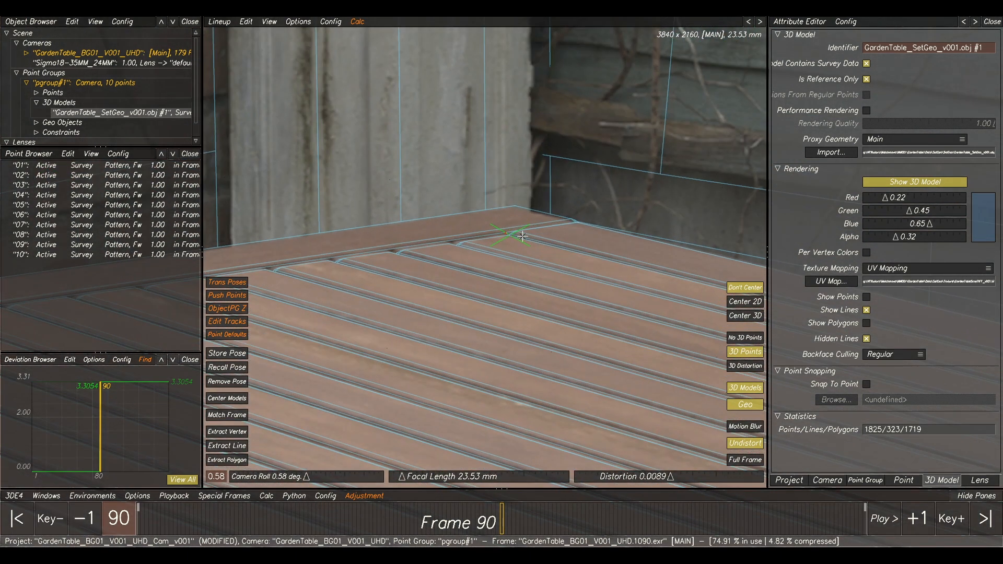
scroll(662, 304, "down", 3)
middle_click_drag(648, 319, 488, 246)
middle_click_drag(633, 342, 545, 317)
middle_click_drag(315, 298, 501, 259)
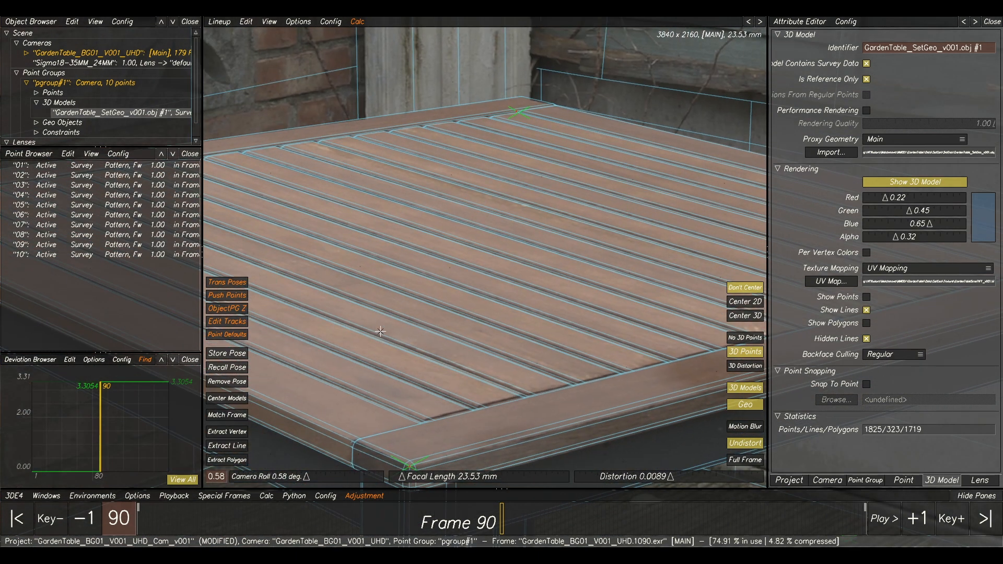
Examine the wireframe's alignment along the table's outer edges and legs and at its fence-side corner.
scroll(585, 340, "up", 1)
scroll(687, 323, "down", 3)
scroll(679, 258, "down", 2)
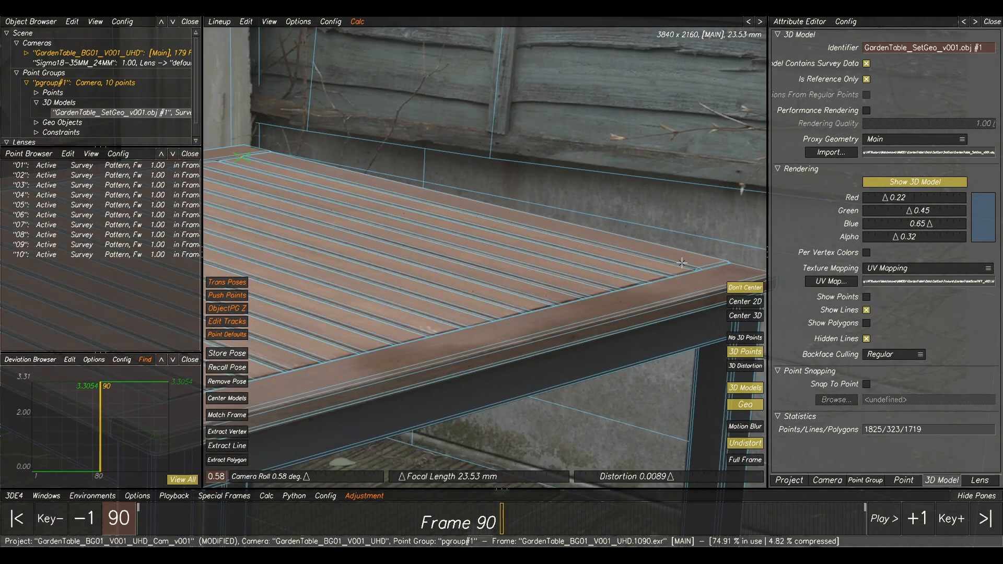
middle_click_drag(425, 305, 754, 285)
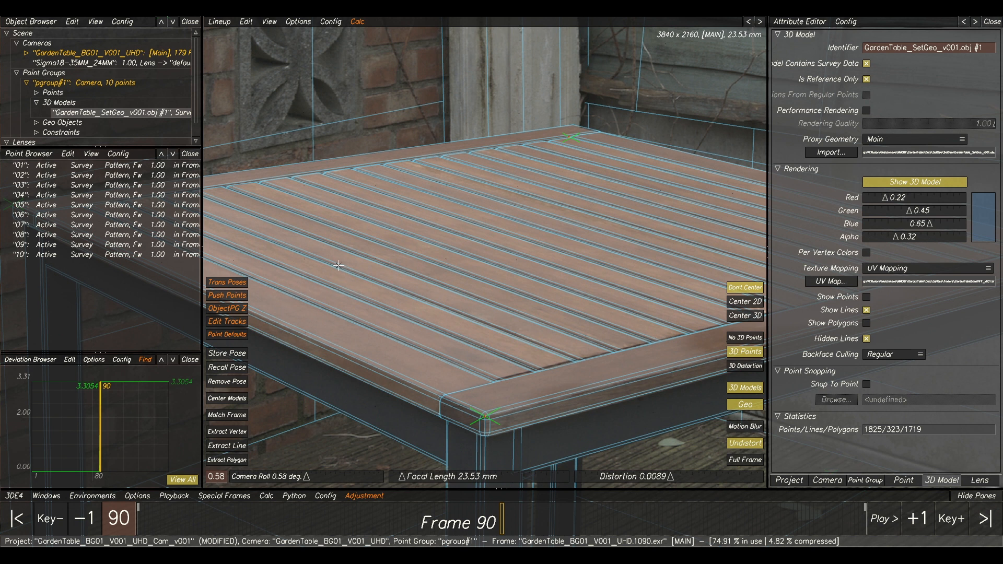
scroll(533, 236, "down", 2)
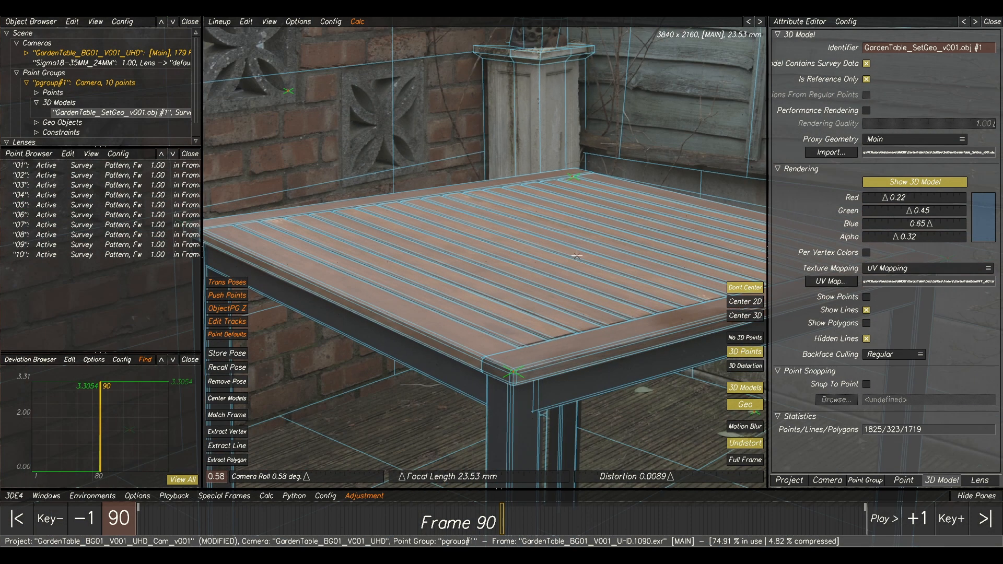
scroll(598, 224, "down", 2)
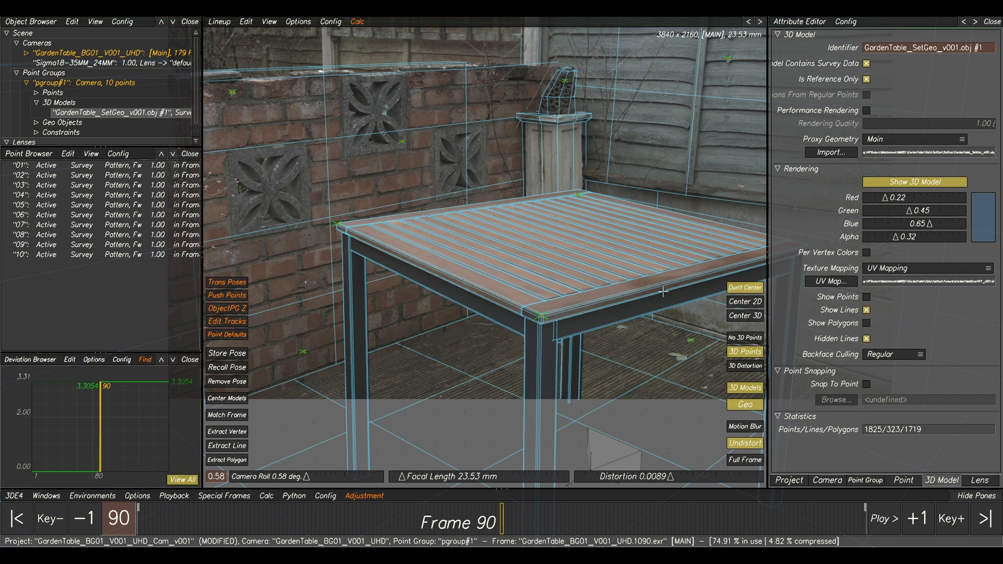
scroll(663, 292, "up", 3)
scroll(571, 241, "down", 2)
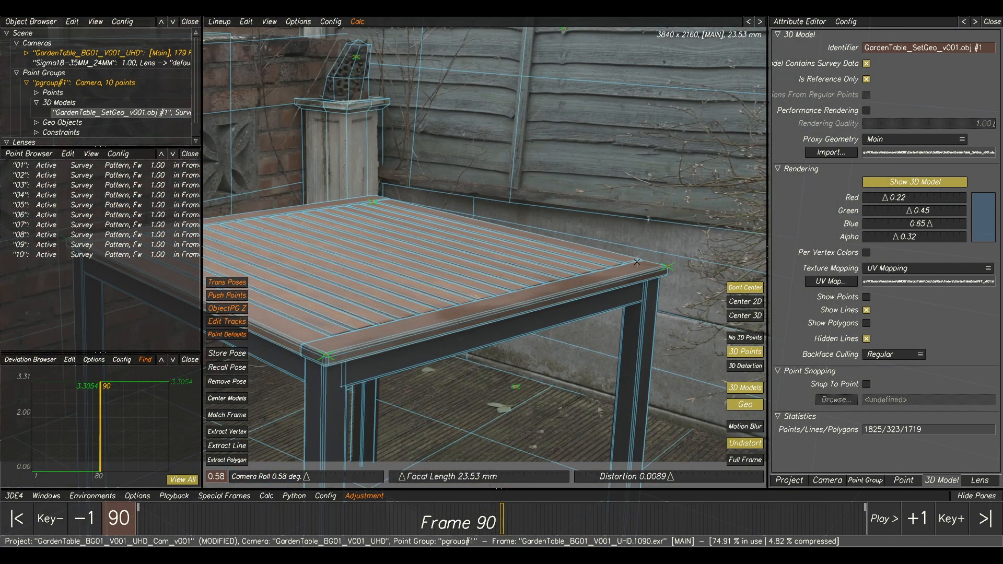
scroll(642, 270, "up", 3)
scroll(629, 269, "down", 3)
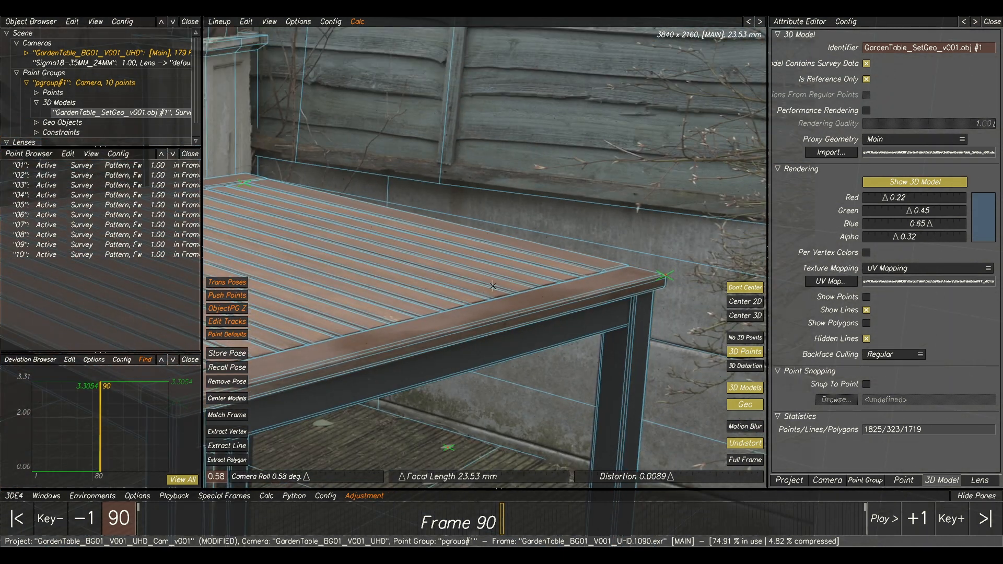
Store the current camera pose at frame 90.
scroll(413, 206, "down", 2)
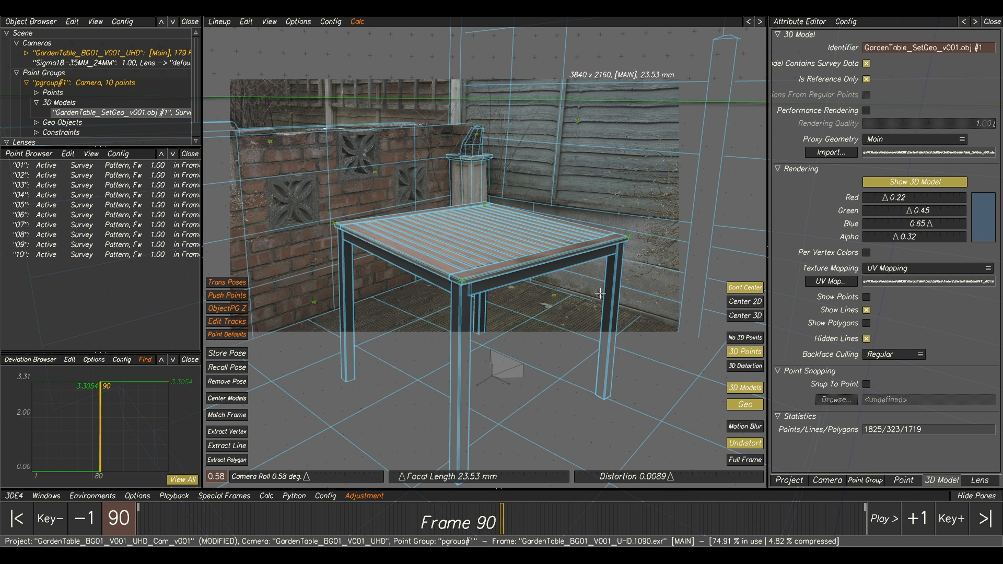
left_click(235, 353)
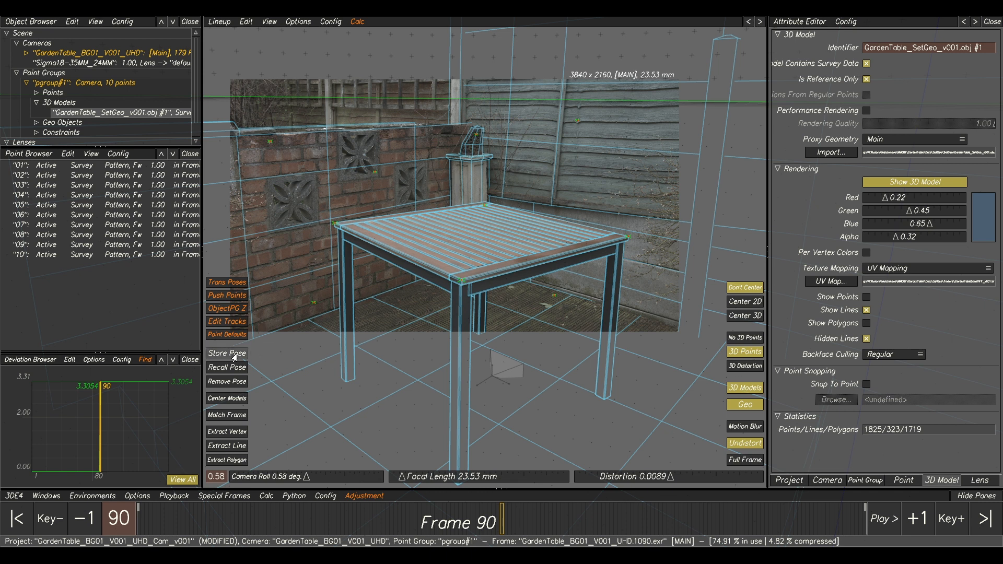
left_click_drag(499, 523, 494, 522)
left_click(500, 520)
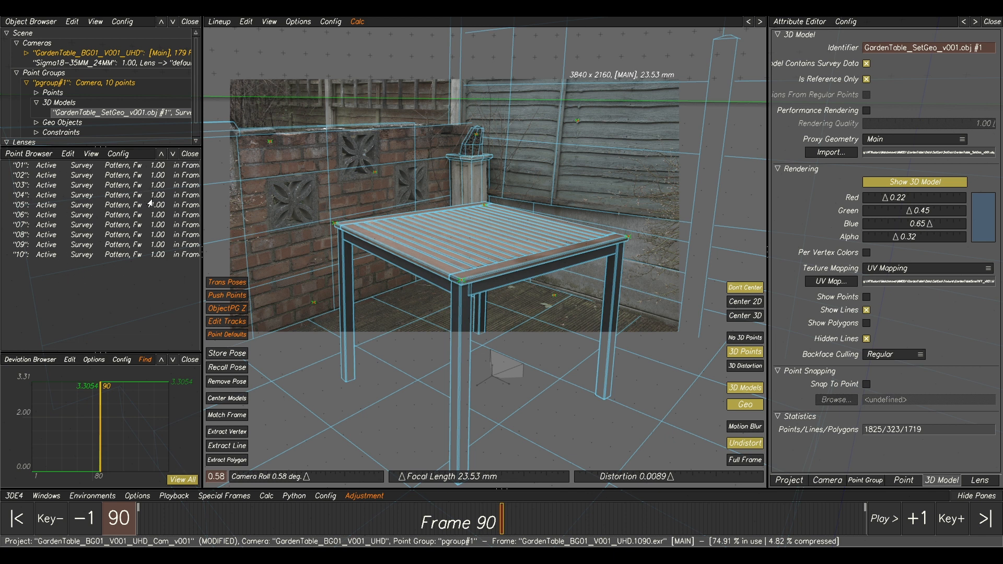
Add a new point set named SF to the point group.
left_click(109, 168)
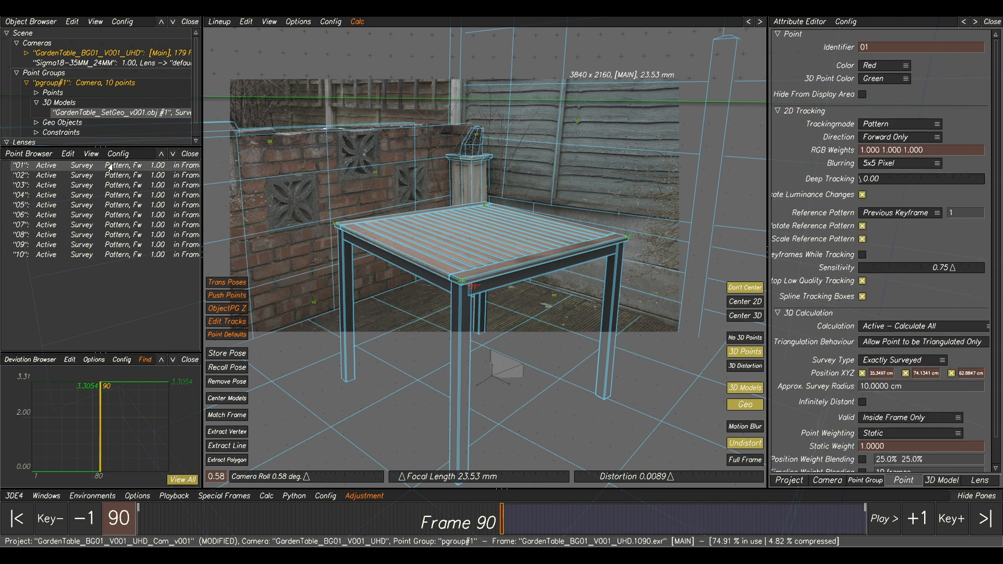
left_click(122, 254, "shift")
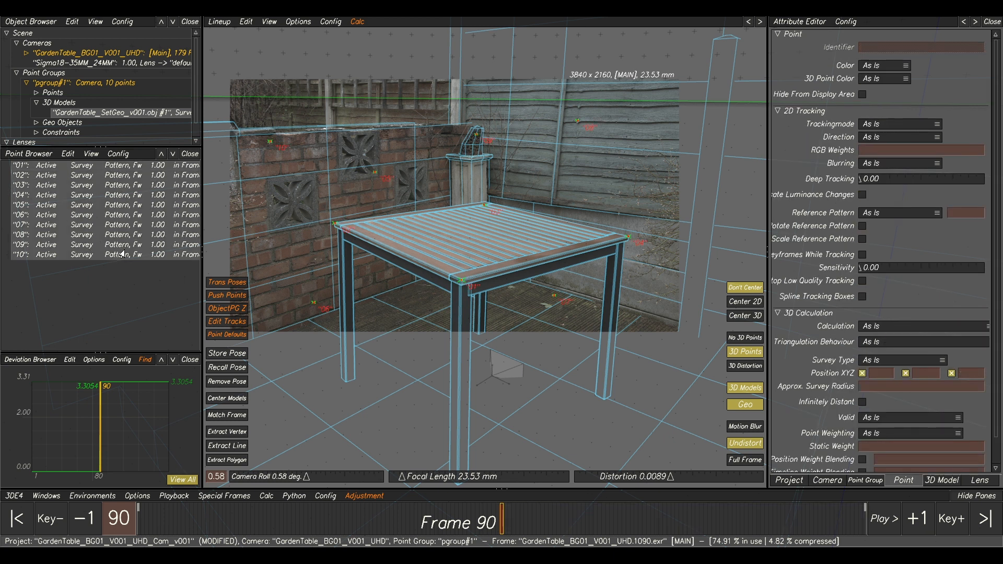
right_click(110, 225)
mouse_move(127, 234)
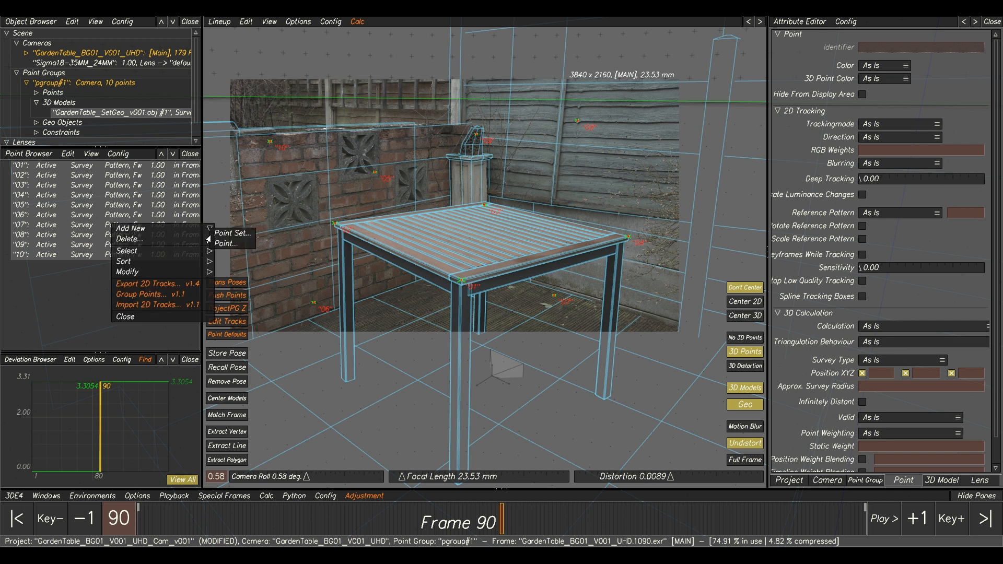
left_click(233, 232)
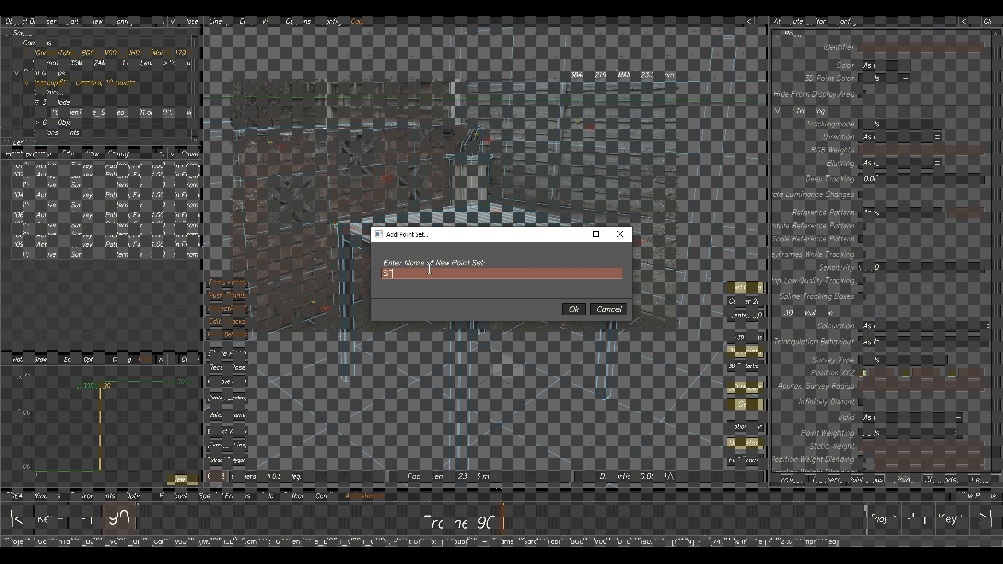
left_click(574, 309)
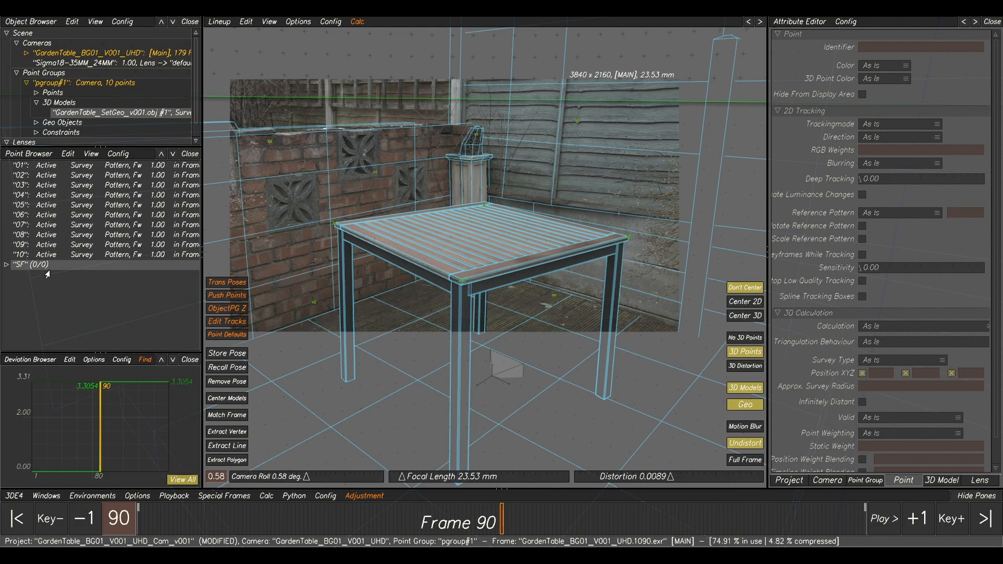
Move points 01 to 10 into the SF point set and expand the set.
left_click(93, 166)
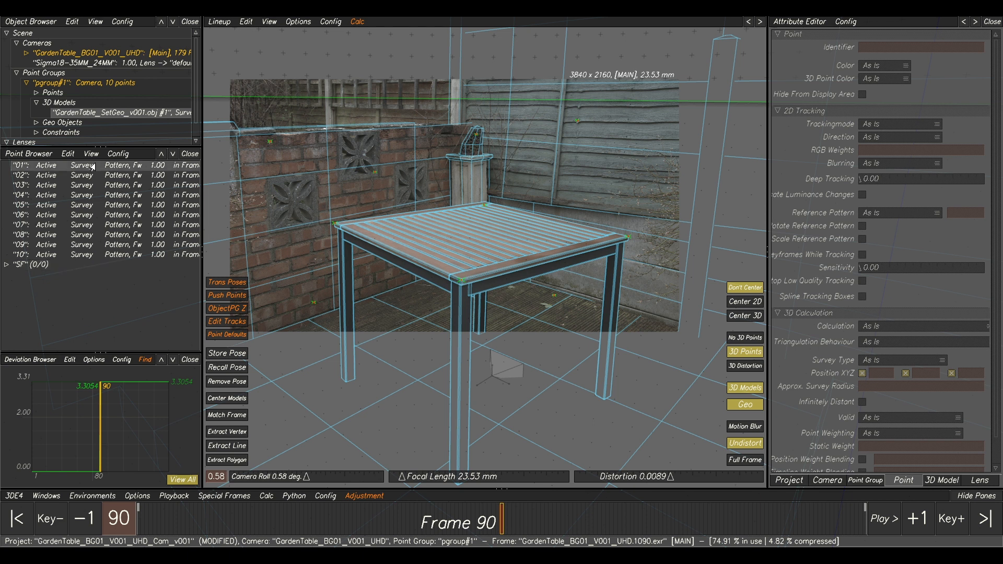
left_click(78, 256, "shift")
left_click_drag(77, 256, 24, 265)
left_click(5, 166)
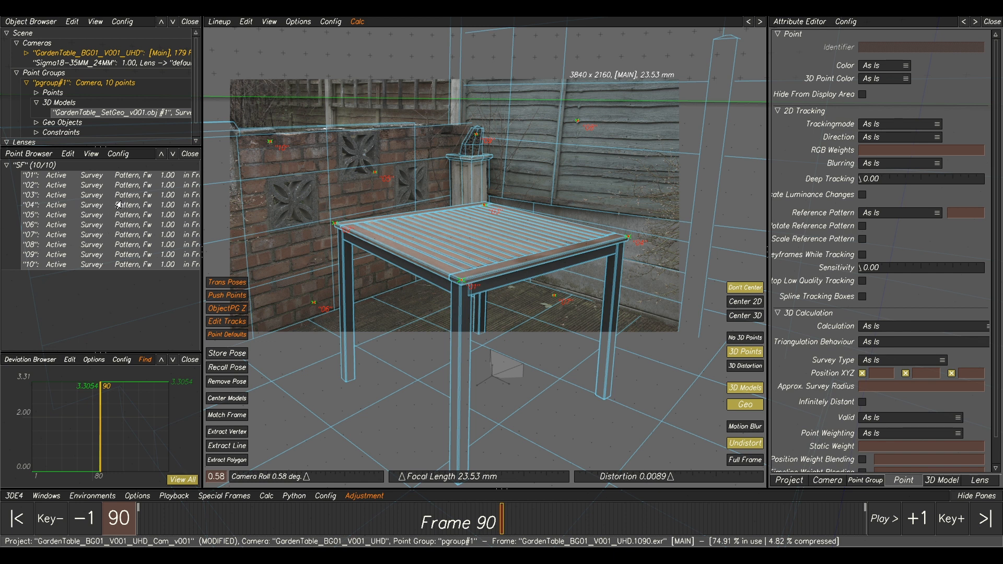
Set the calculation of all ten SF points to Disabled, hide them from display, and collapse the set.
right_click(102, 228)
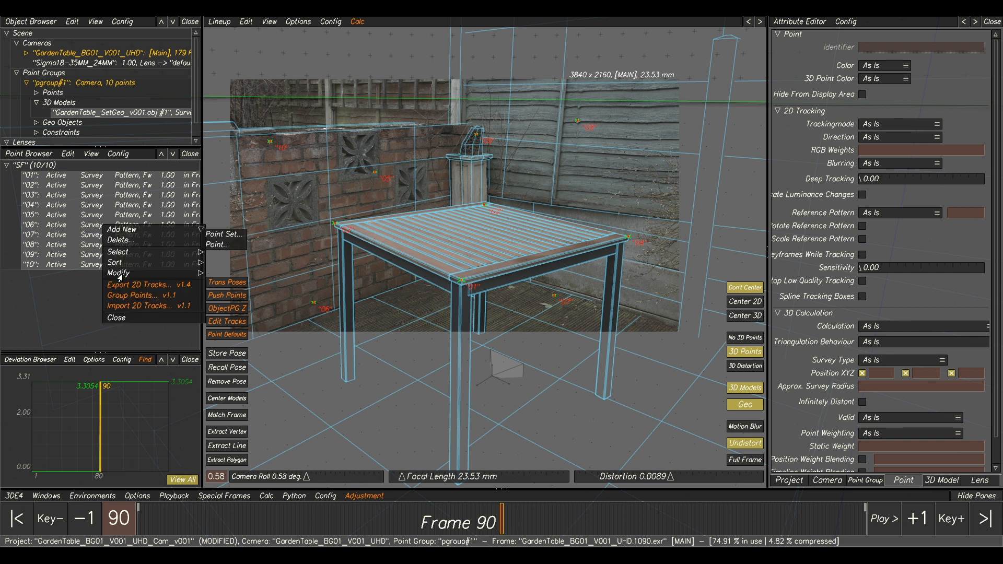
mouse_move(120, 277)
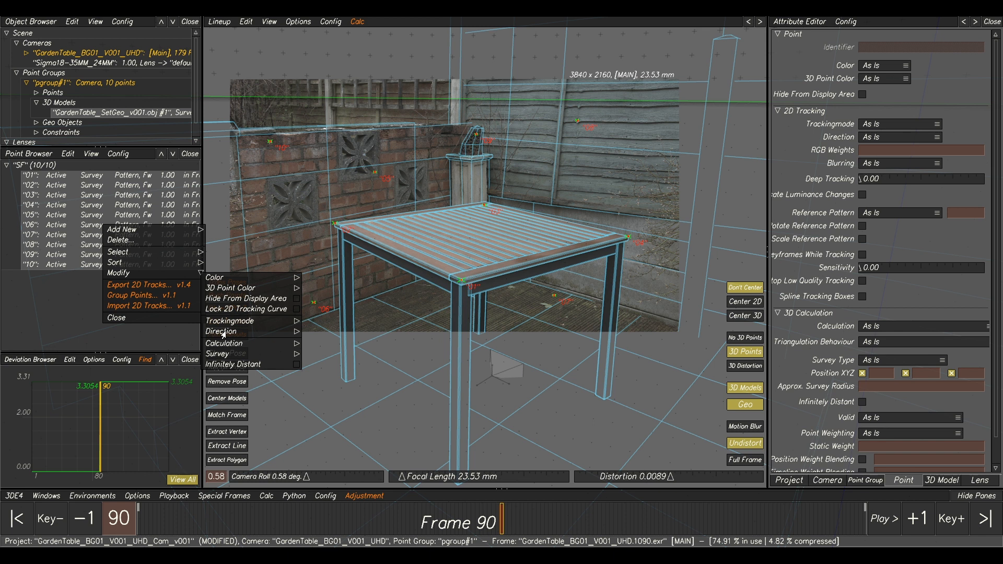
mouse_move(228, 349)
left_click(318, 349)
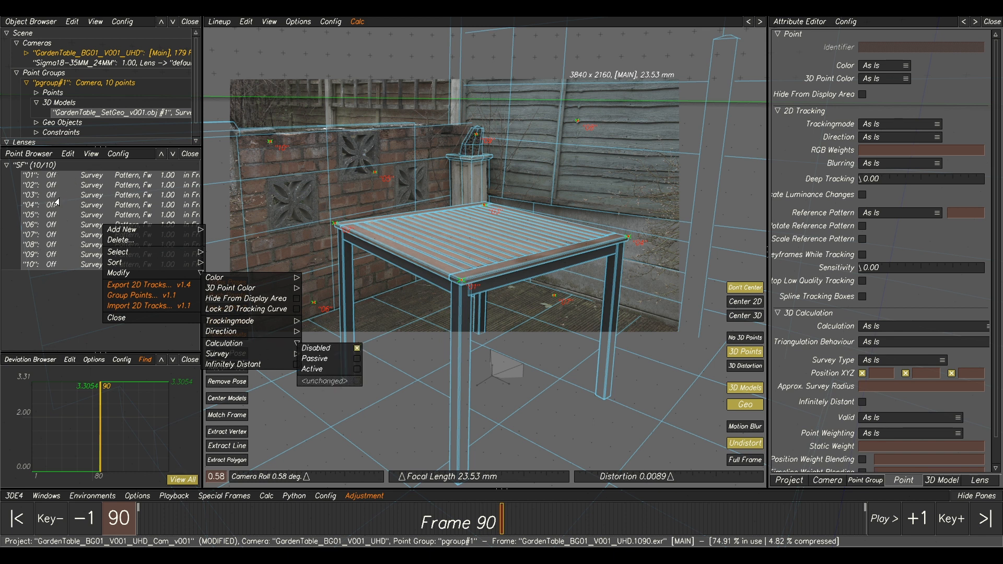
left_click(91, 155)
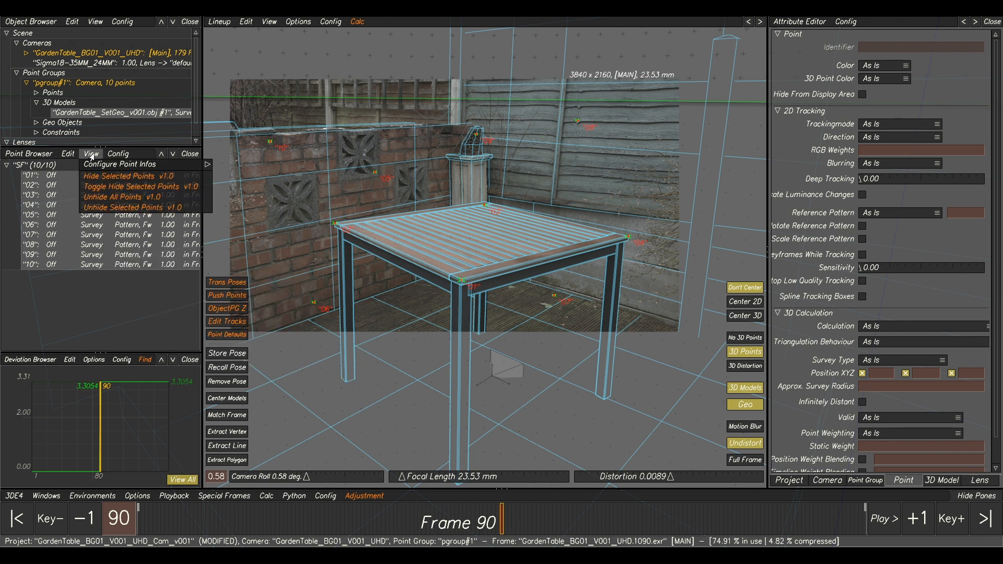
left_click(101, 178)
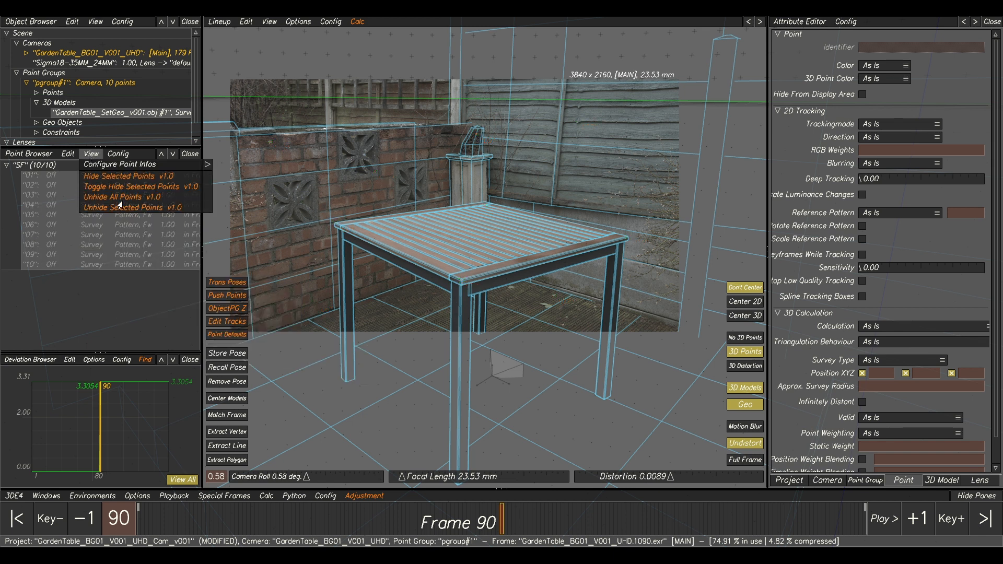
left_click(6, 166)
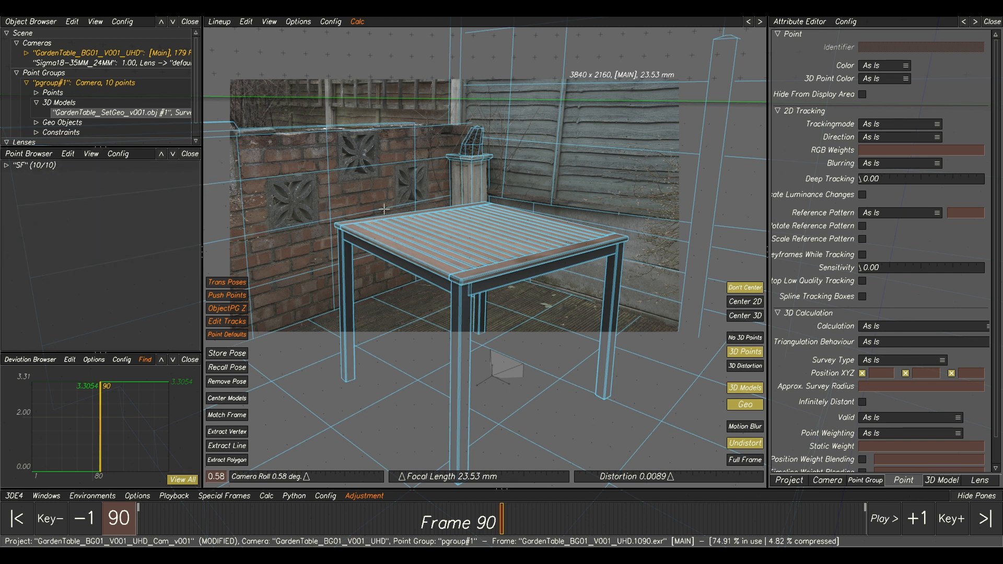
In Manual Tracking, place a point on the tabletop's front corner at frame 1, set its gauge marker, and track it forward with Center 2D view.
key("F1")
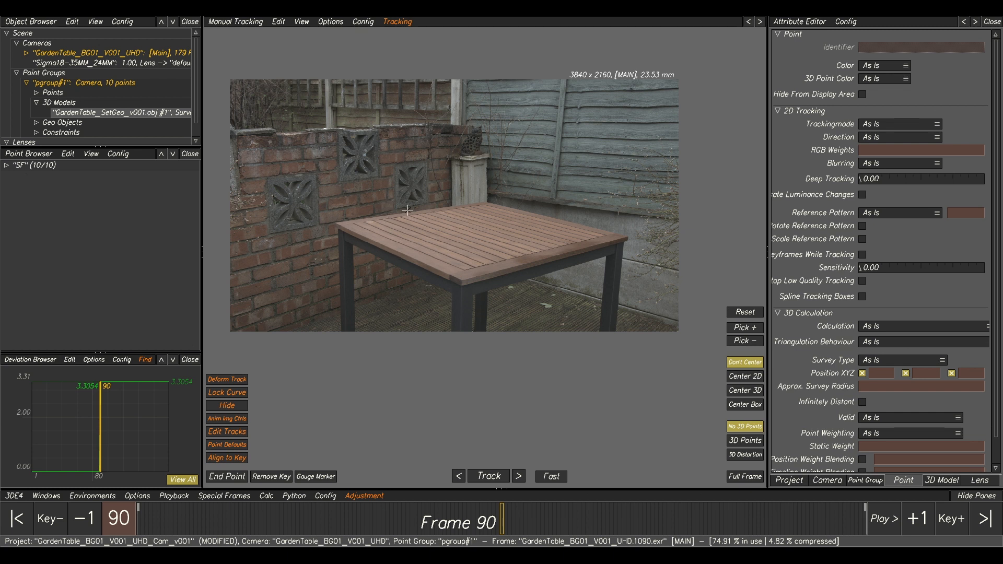
left_click_drag(494, 523, 139, 516)
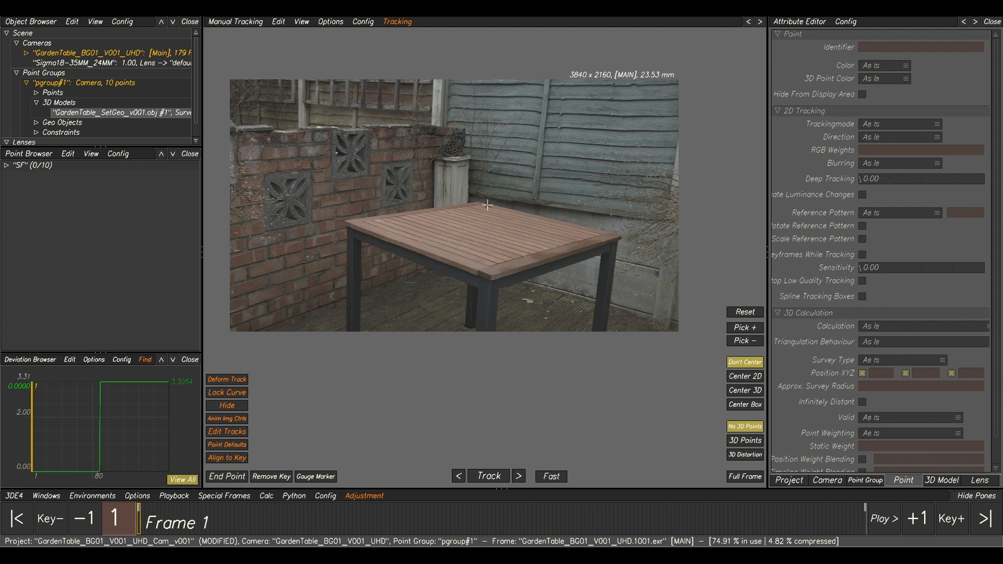
scroll(488, 205, "up", 5)
scroll(440, 240, "up", 6)
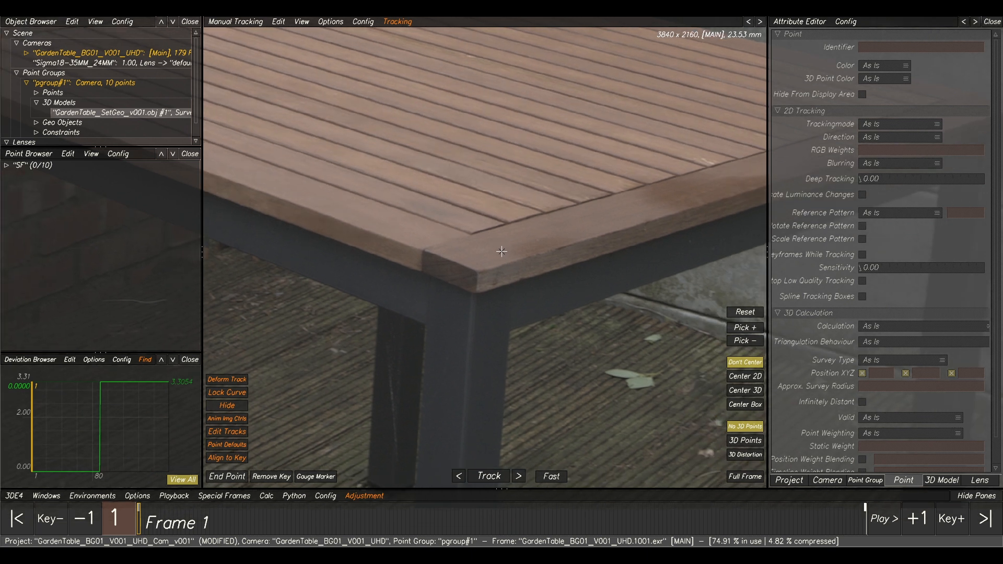
left_click(477, 272, "ctrl")
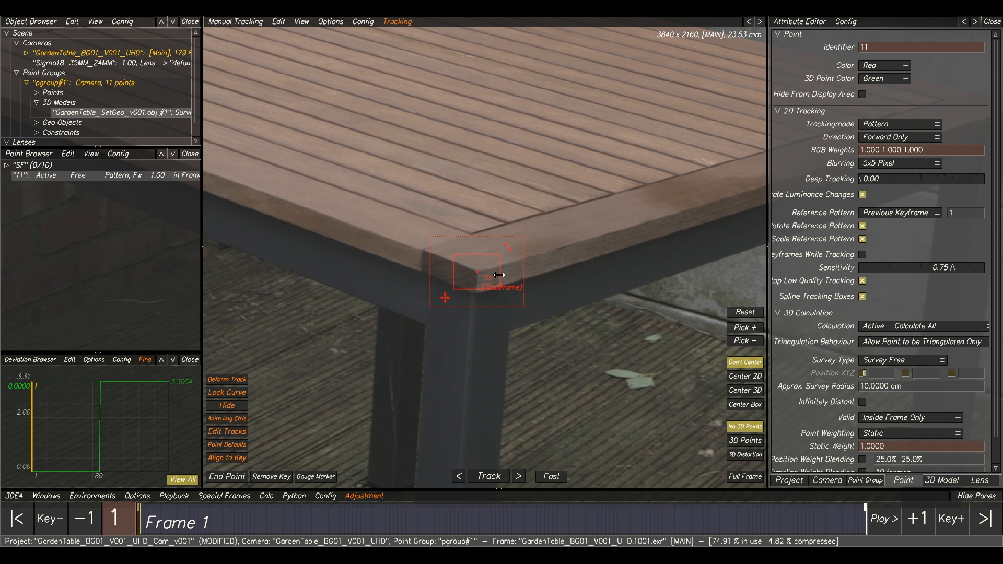
left_click(311, 475)
left_click(488, 476)
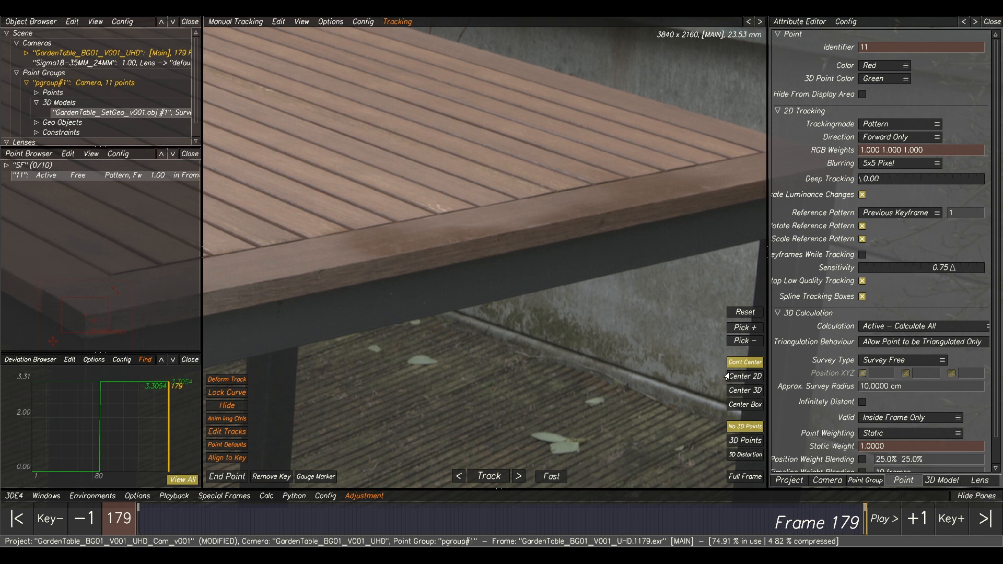
left_click(740, 377)
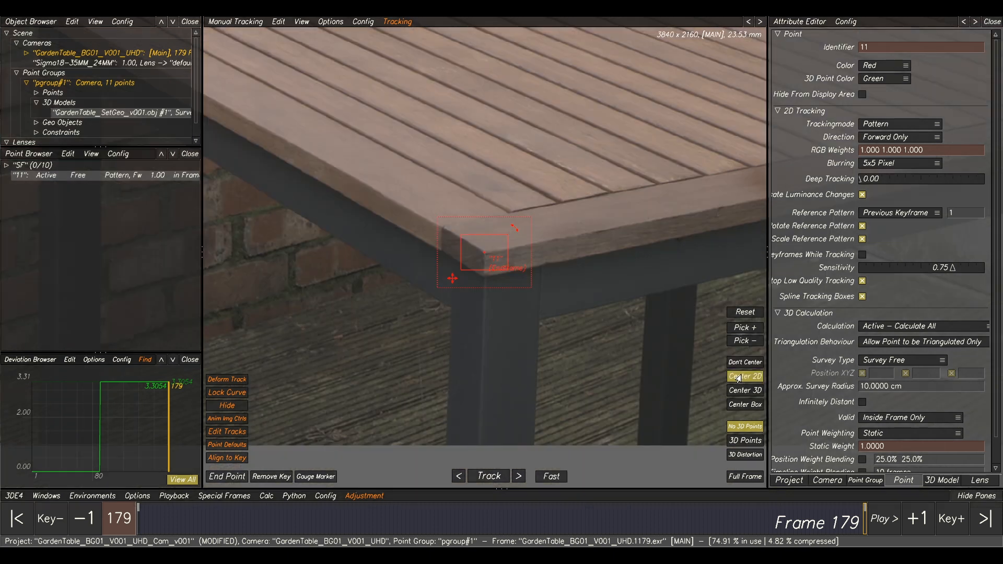
Place a point at the inner slat joint by the tabletop's brick-wall corner at frame 179, tighten its pattern box, and track it backward.
scroll(452, 318, "down", 2)
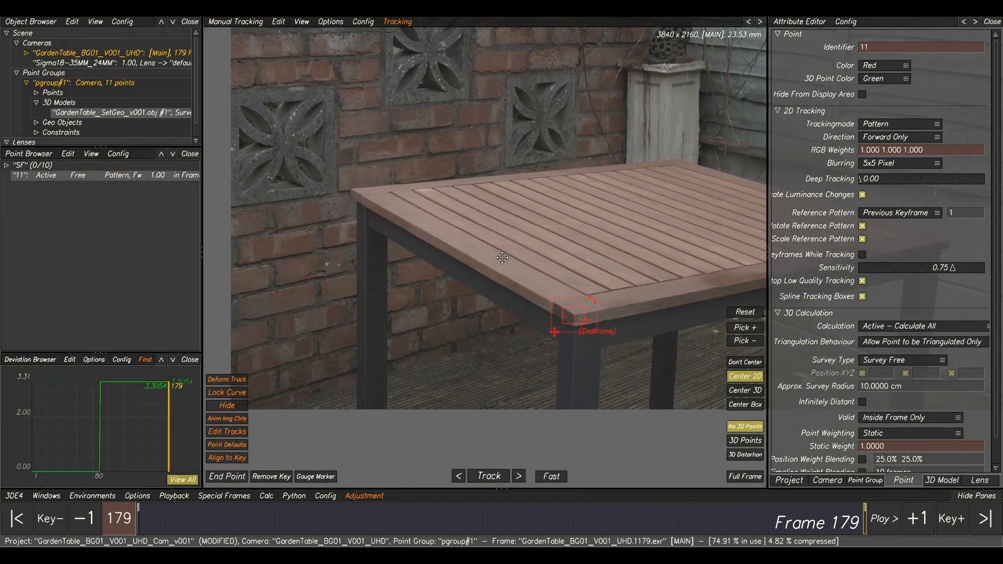
middle_click_drag(403, 195, 462, 221)
left_click(459, 223)
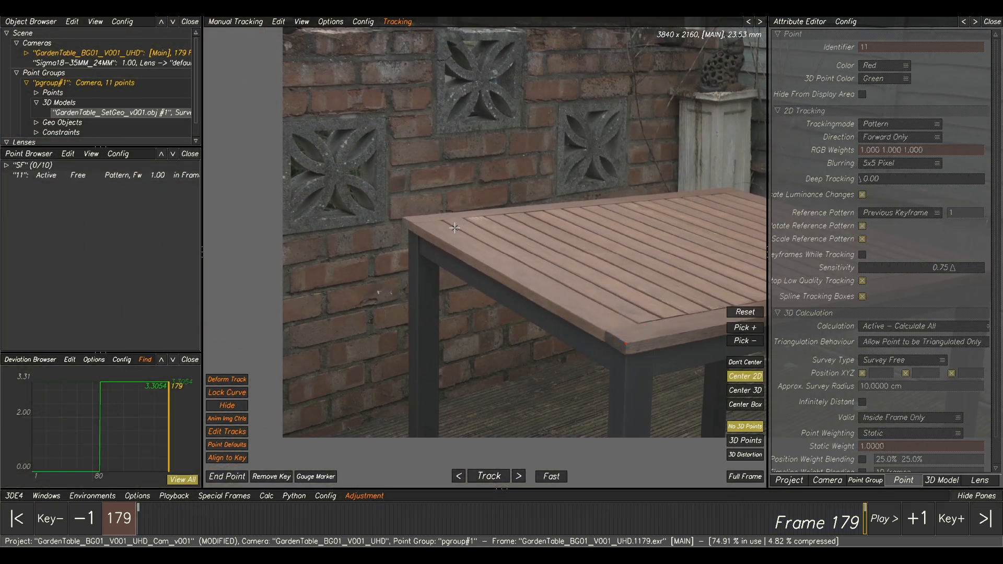
scroll(453, 220, "up", 3)
left_click(434, 212, "ctrl")
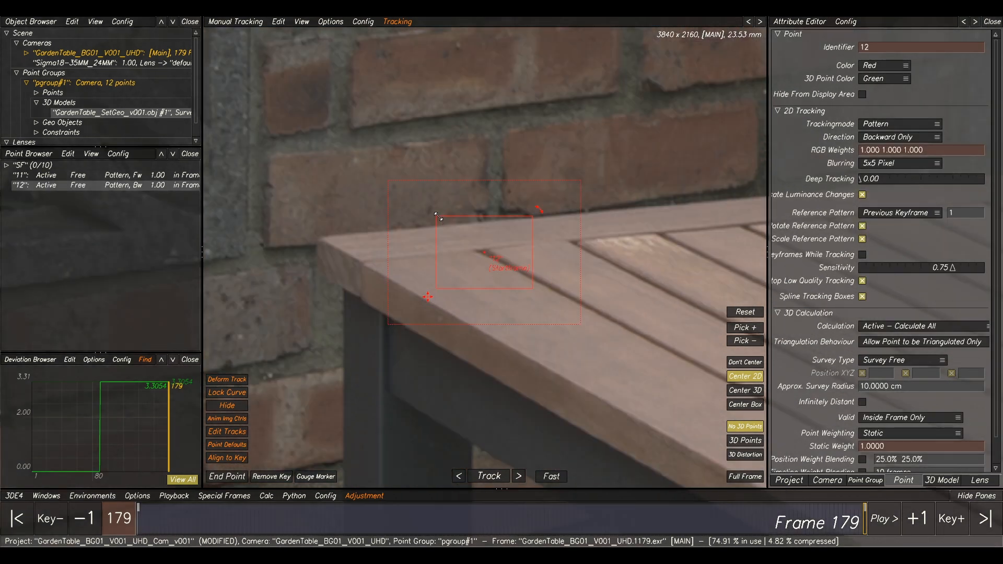
left_click_drag(440, 218, 447, 230)
left_click_drag(448, 288, 452, 283)
left_click_drag(537, 224, 538, 220)
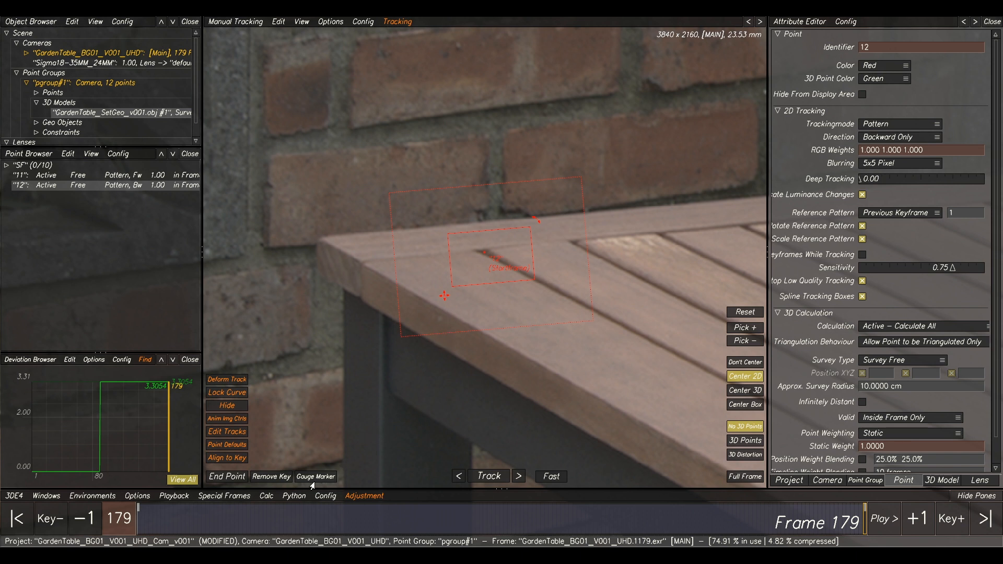
left_click(498, 477)
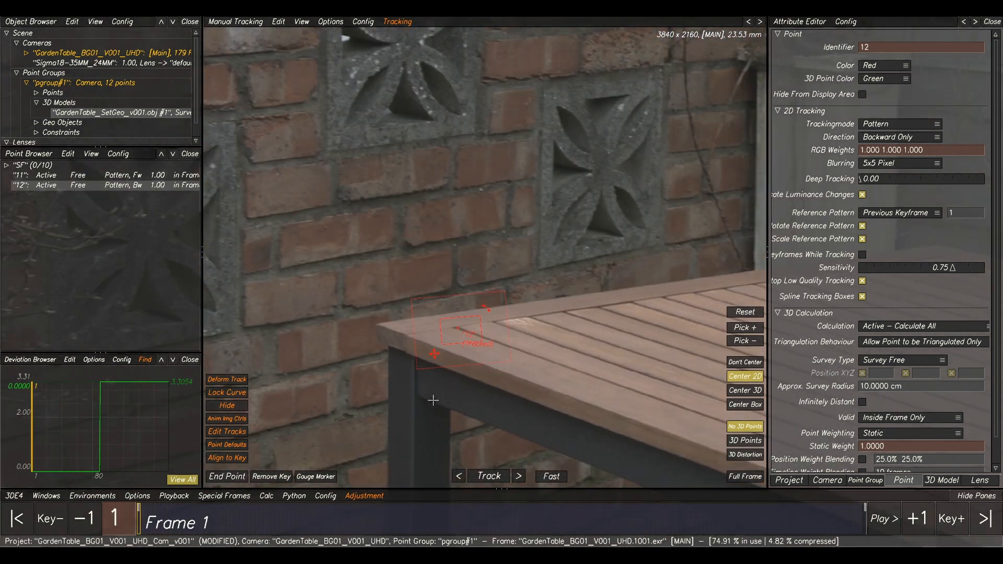
Place a point at the tabletop's rear inner corner at frame 1, fit its pattern box and gauge marker, and track it forward.
left_click_drag(258, 532, 139, 522)
scroll(428, 310, "down", 3)
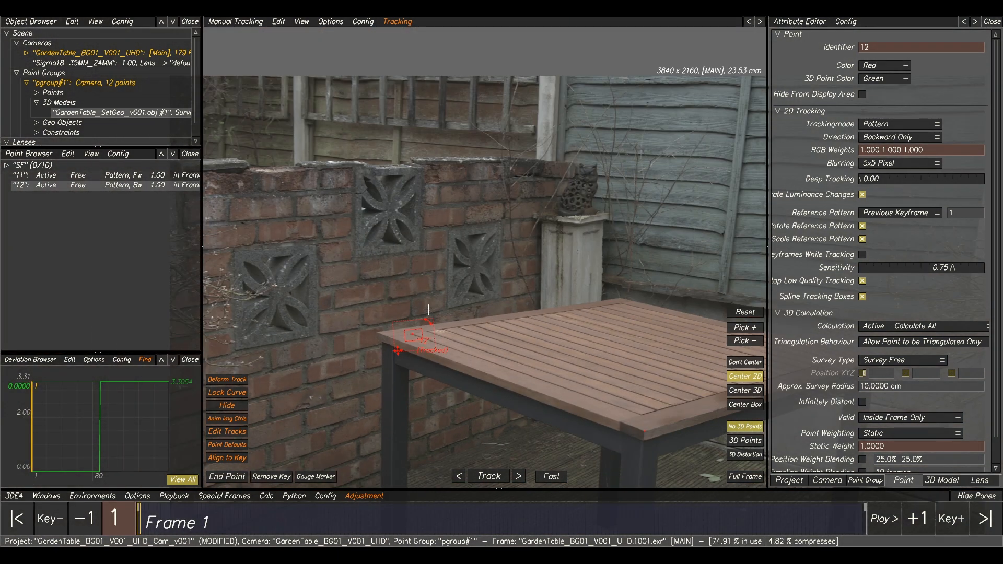
middle_click_drag(434, 318, 294, 237)
left_click(415, 266)
scroll(465, 226, "up", 5)
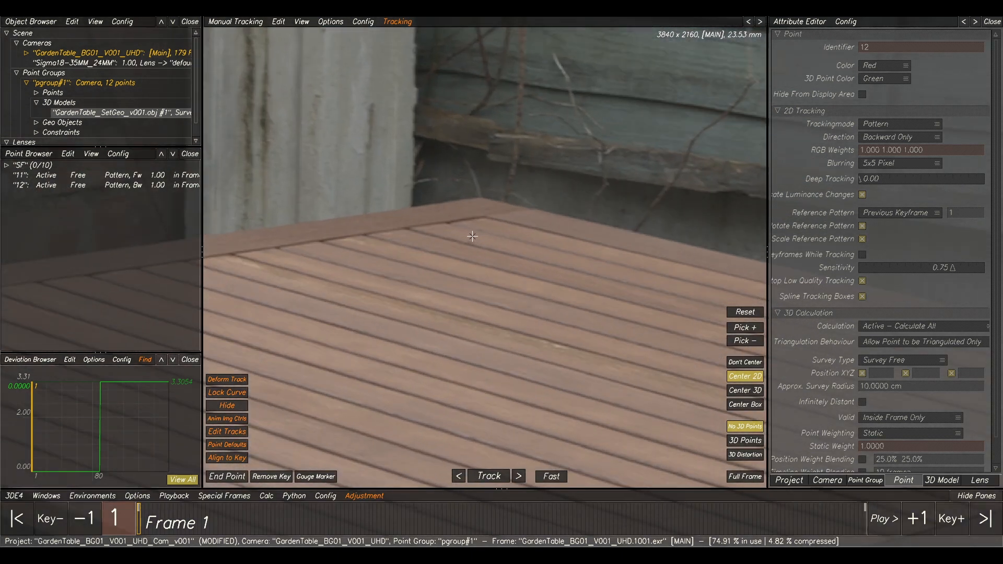
scroll(472, 236, "up", 2)
scroll(481, 222, "up", 2)
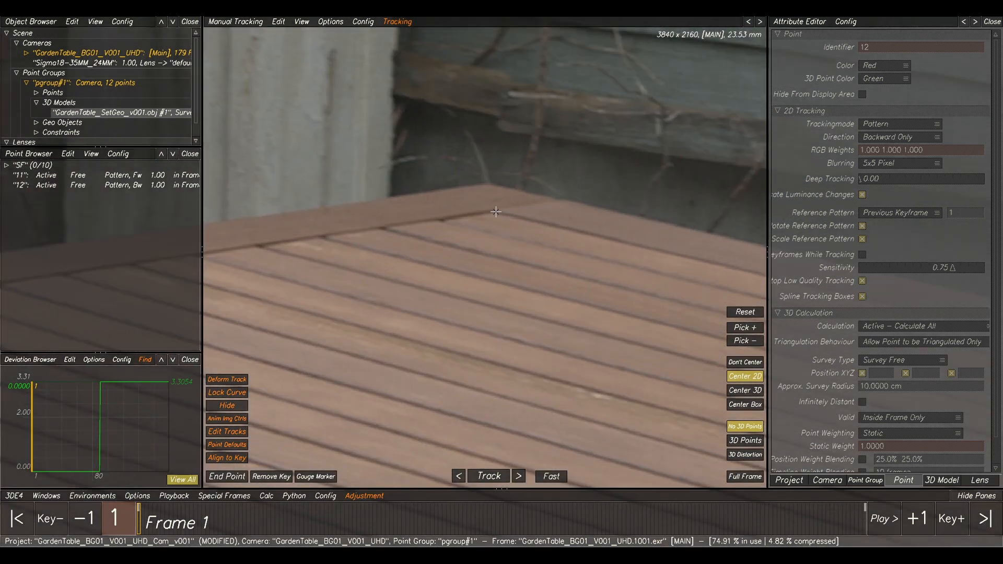
left_click(494, 212, "ctrl")
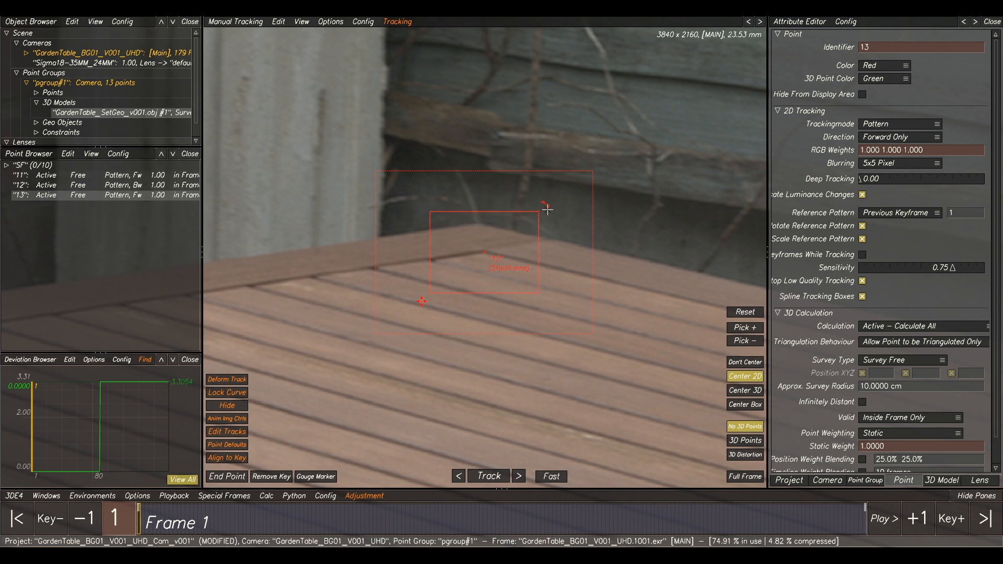
left_click_drag(538, 215, 517, 238)
left_click_drag(422, 302, 413, 297)
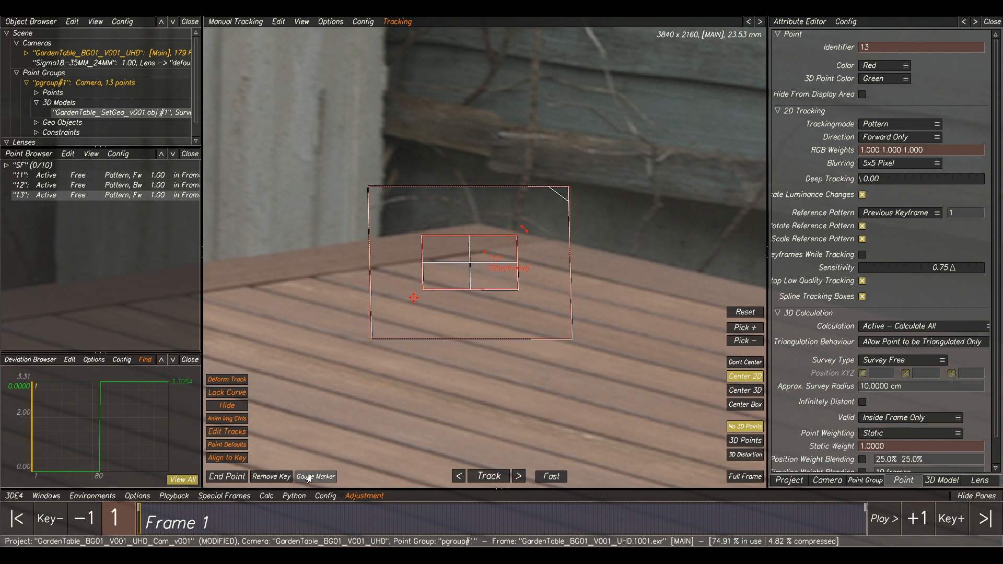
left_click(489, 476)
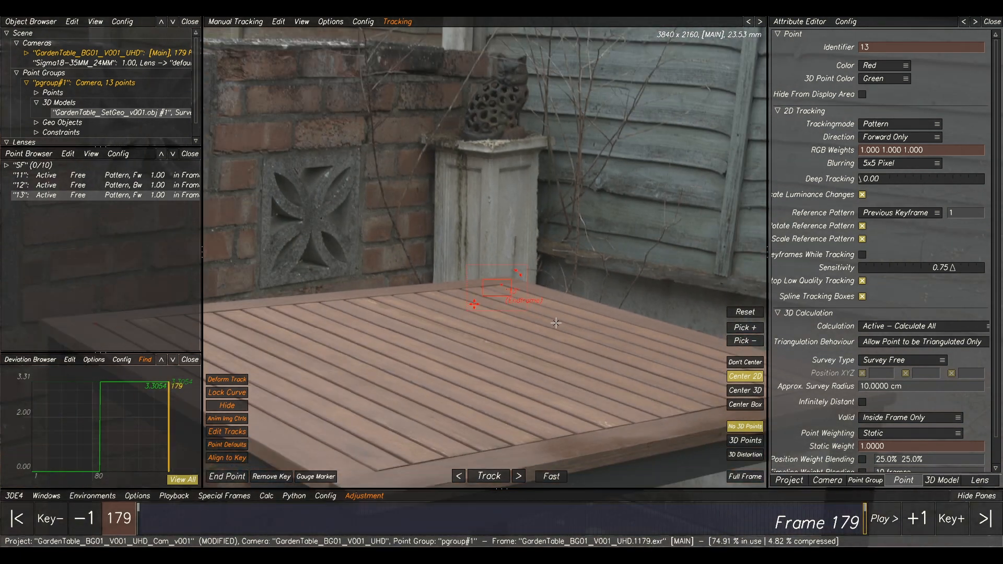
Place a point at the tabletop's fence-side inner corner at frame 179, shrink its pattern box, set the gauge marker, and track it backward.
middle_click_drag(648, 372, 464, 246)
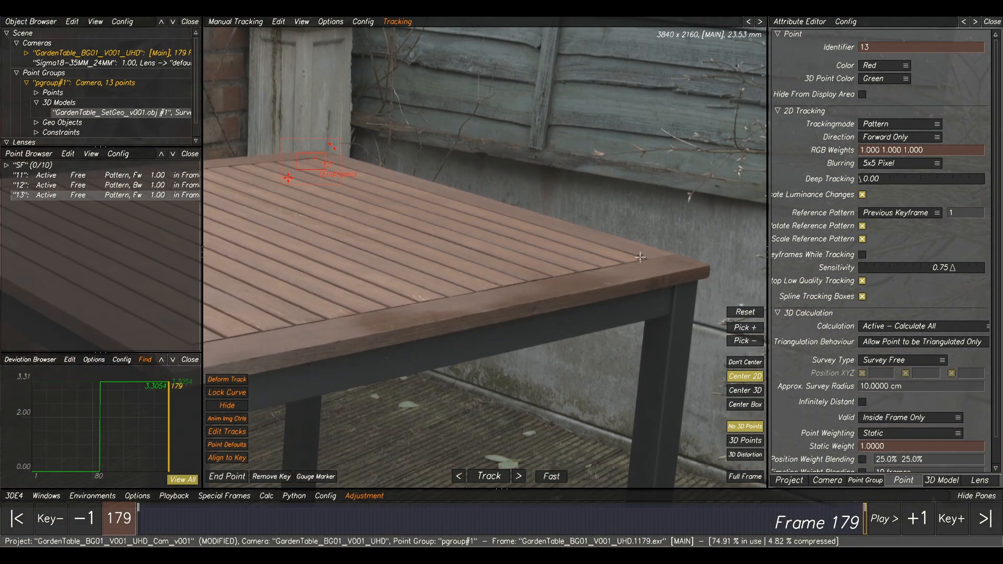
scroll(648, 259, "up", 1)
scroll(653, 263, "up", 1)
scroll(585, 261, "up", 1)
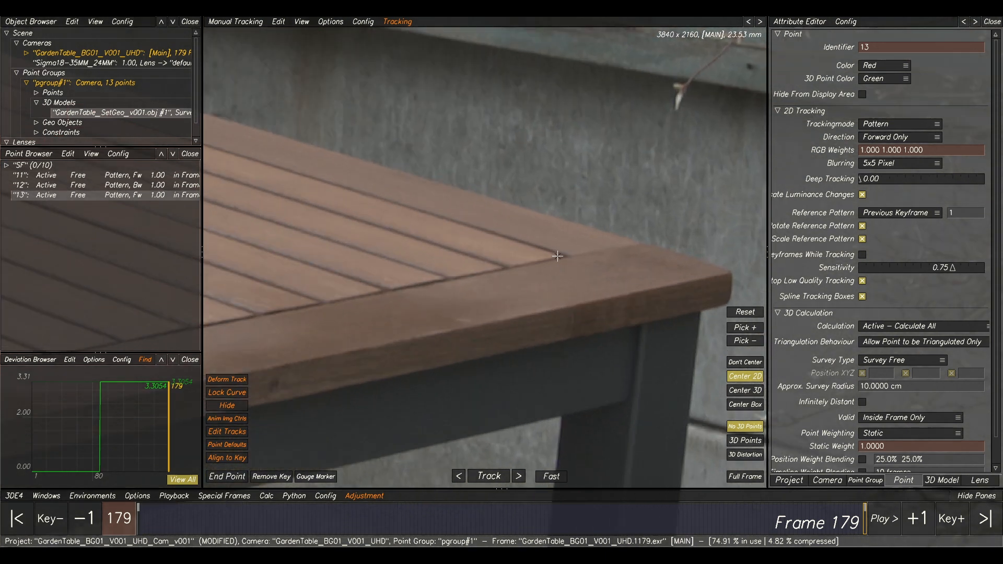
left_click(564, 257, "ctrl")
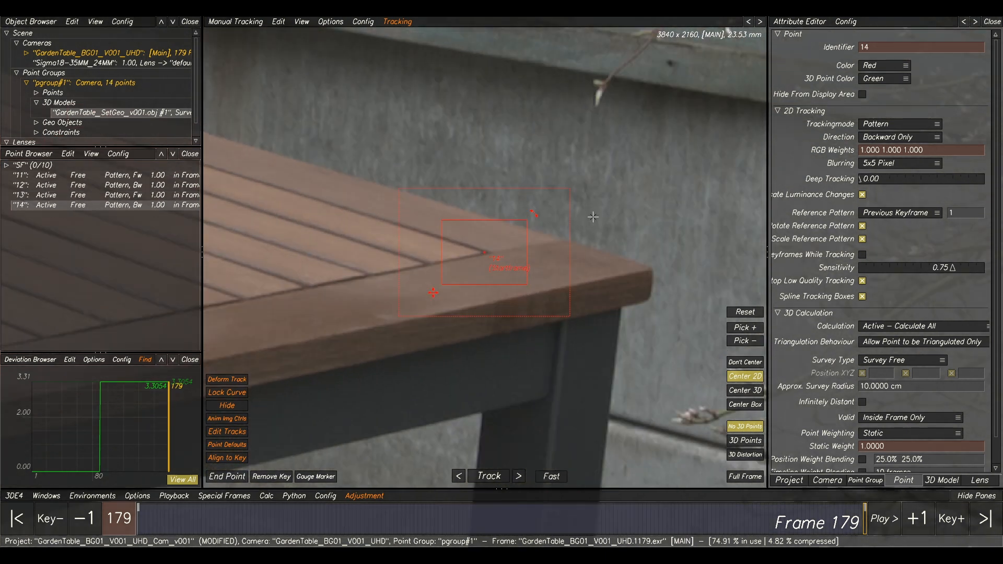
left_click_drag(526, 222, 519, 228)
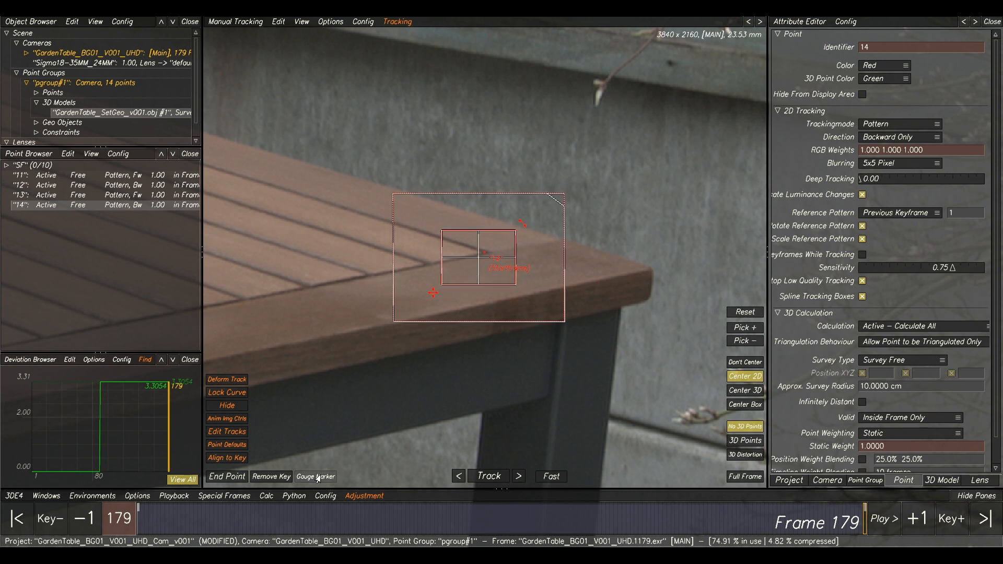
left_click(483, 476)
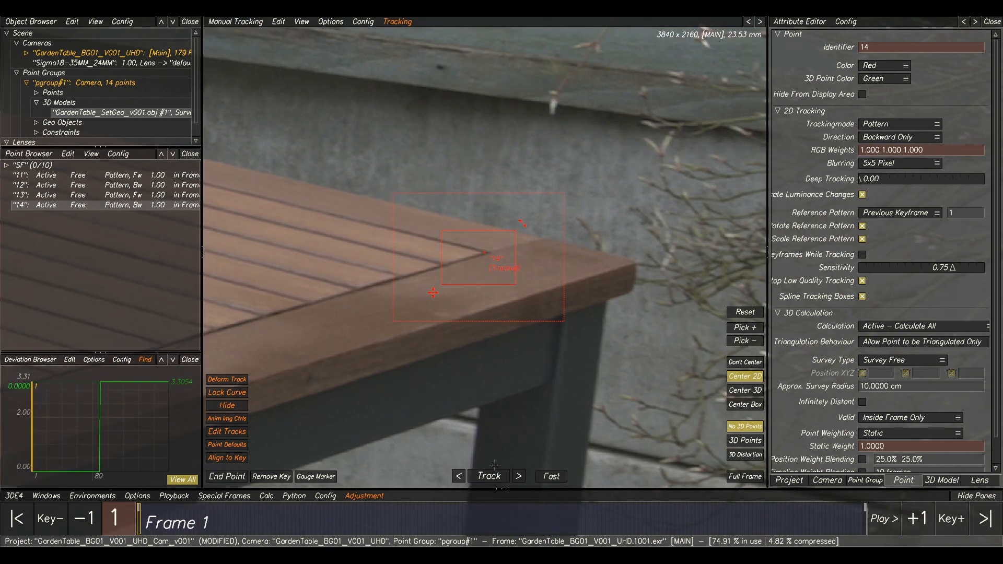
Place a point on a mortar joint low on the brick wall beside the table leg at frame 1 and track it forward.
scroll(502, 447, "down", 5)
scroll(484, 429, "down", 5)
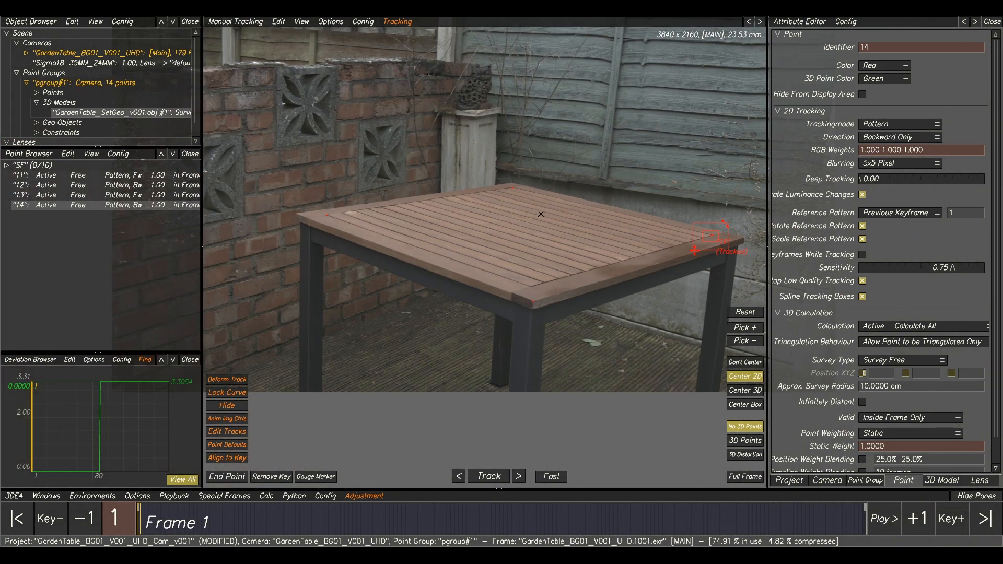
left_click(528, 339)
scroll(340, 219, "up", 6)
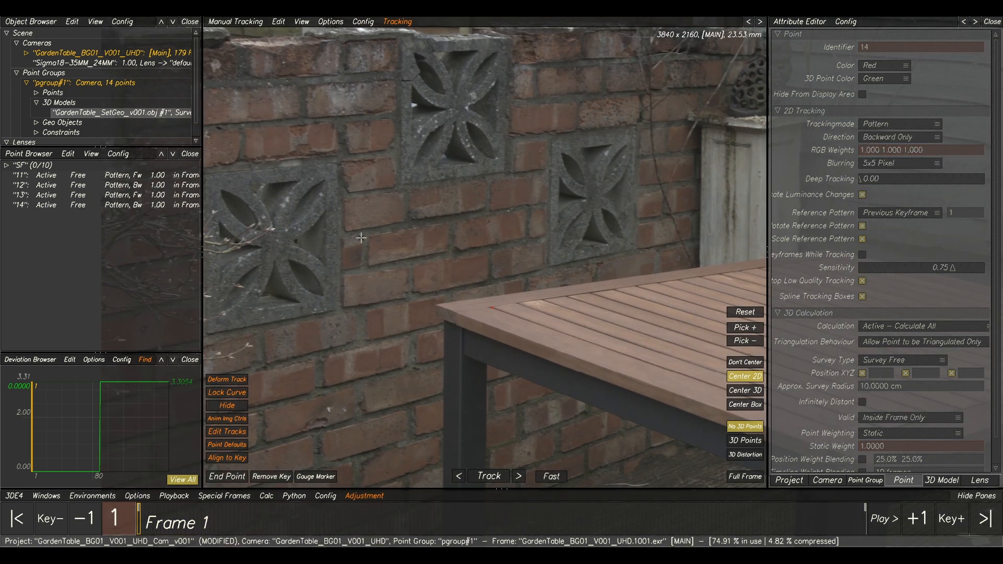
middle_click_drag(386, 261, 396, 102)
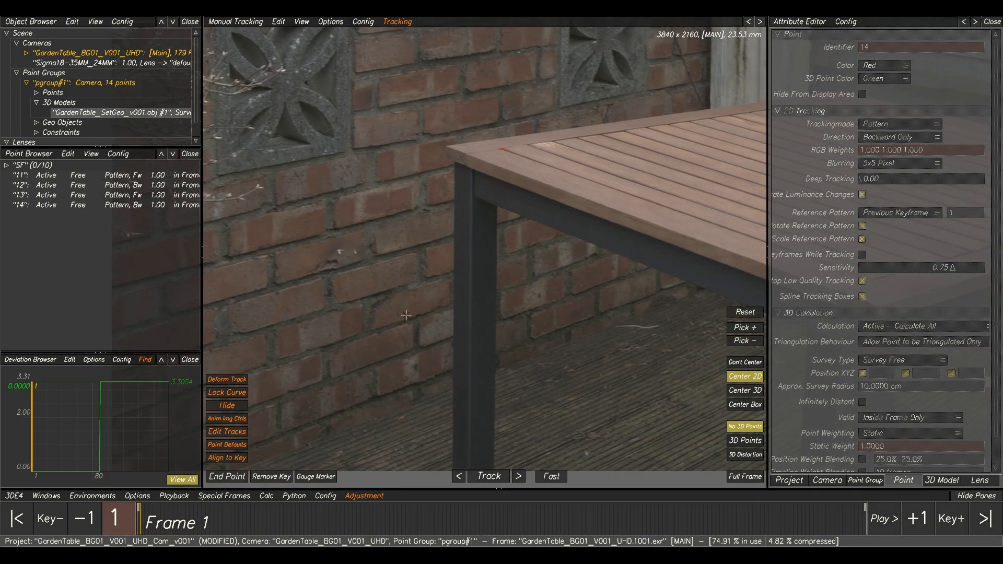
scroll(425, 303, "up", 5)
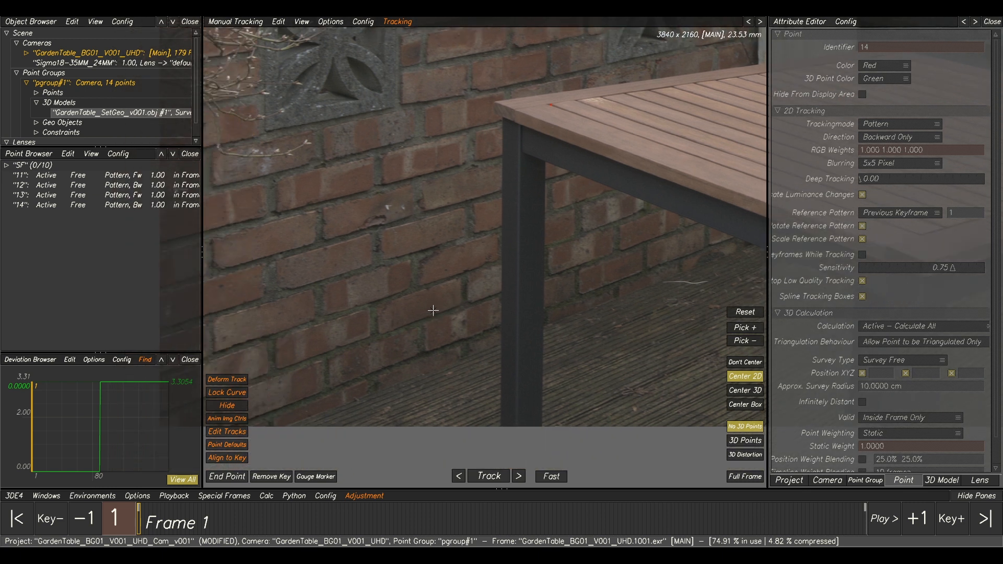
scroll(355, 346, "up", 2)
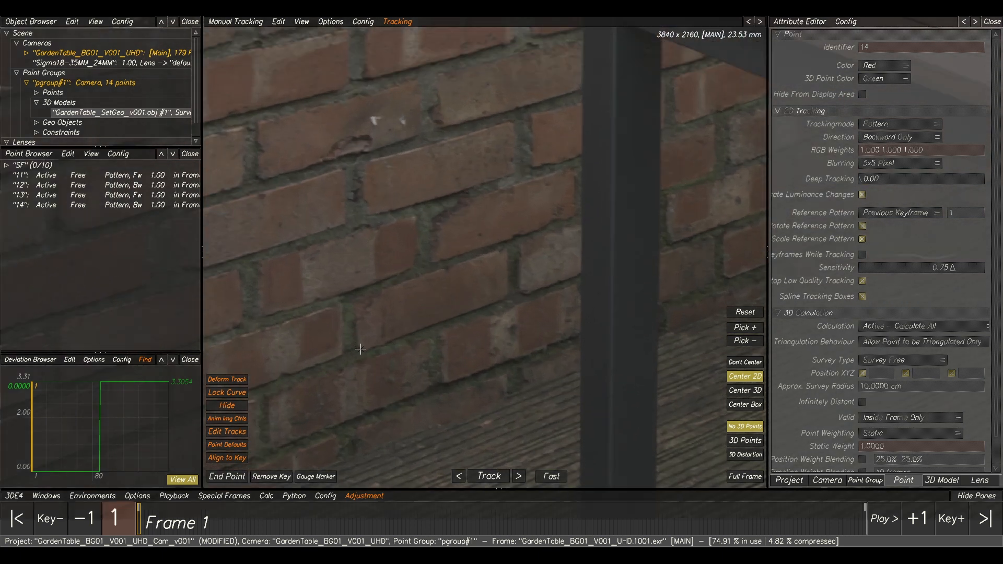
left_click(360, 347, "ctrl")
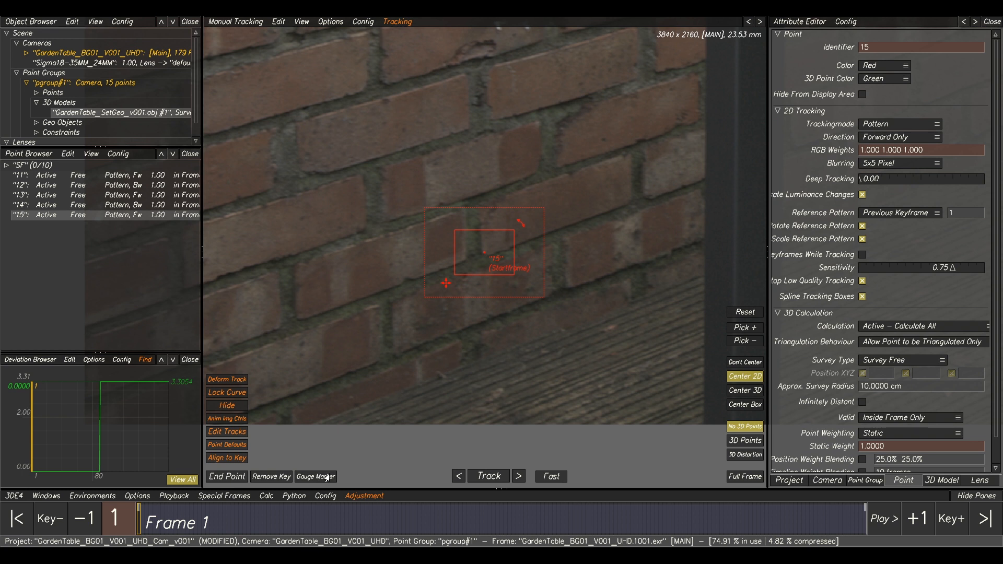
left_click(488, 484)
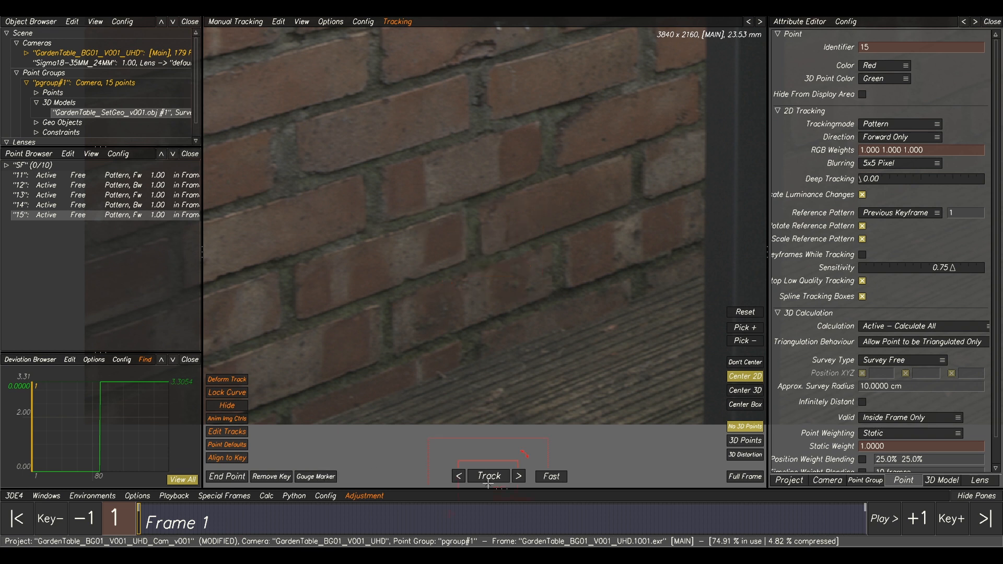
left_click(487, 476)
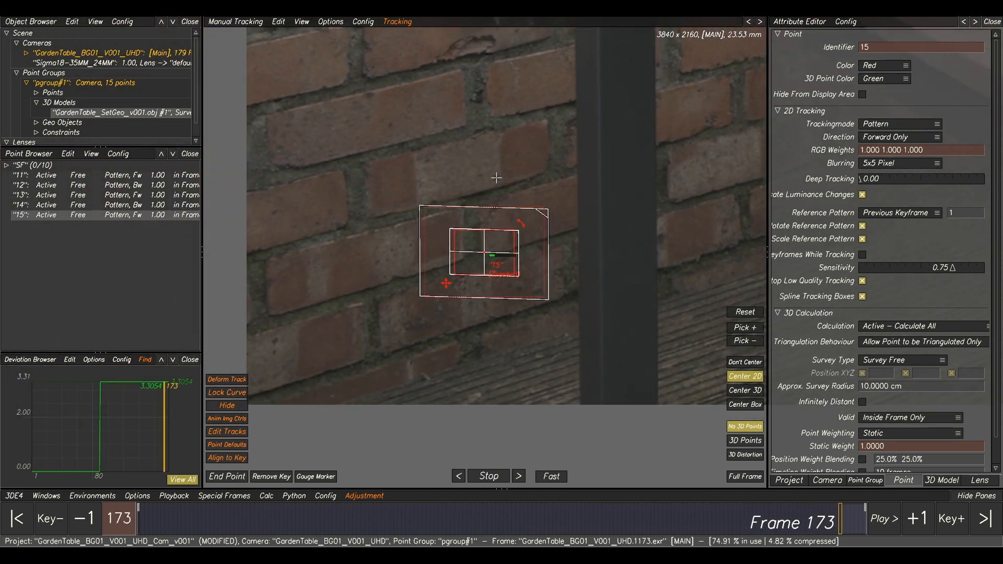
Place a point on the mortar joint below the brick wall's top course at frame 179 and track it backward.
scroll(496, 171, "down", 6)
middle_click_drag(540, 138, 507, 193)
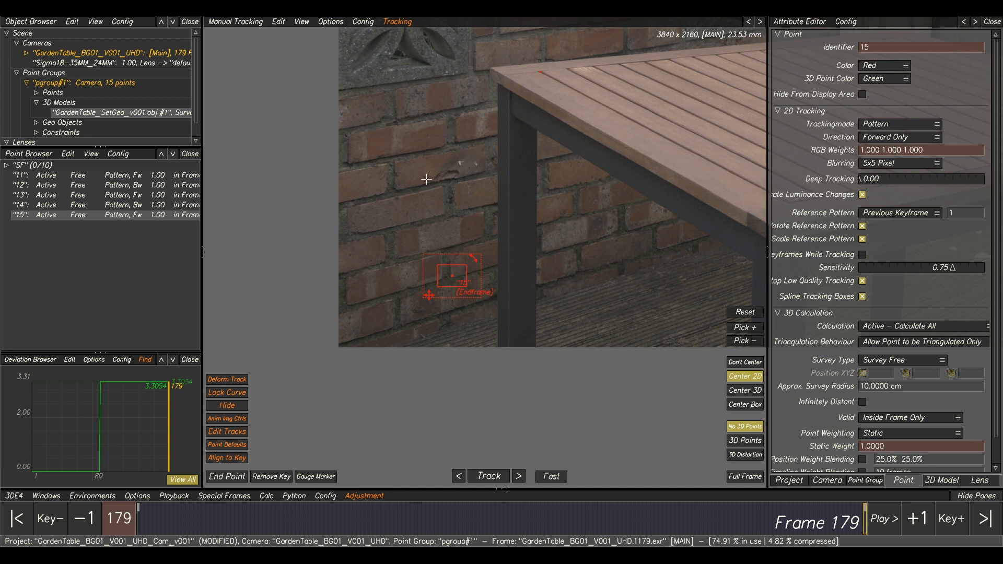
left_click(470, 157)
middle_click_drag(601, 107, 567, 415)
scroll(365, 179, "up", 2)
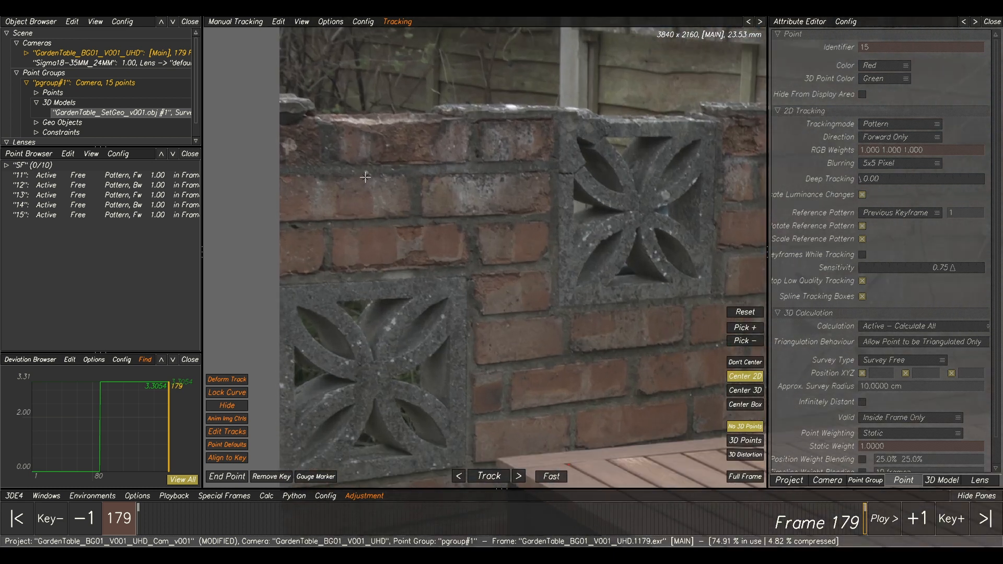
left_click(465, 163, "ctrl")
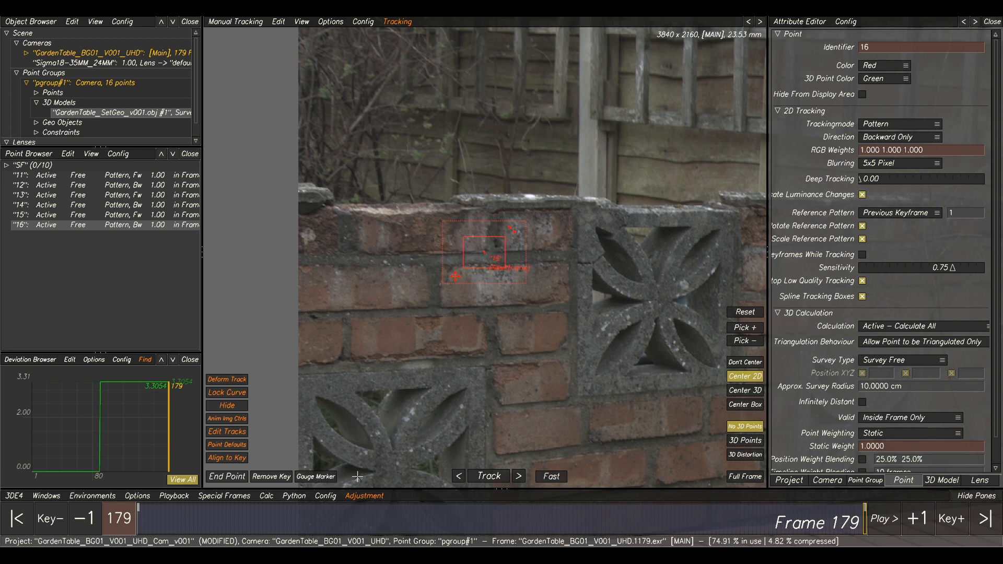
left_click(481, 475)
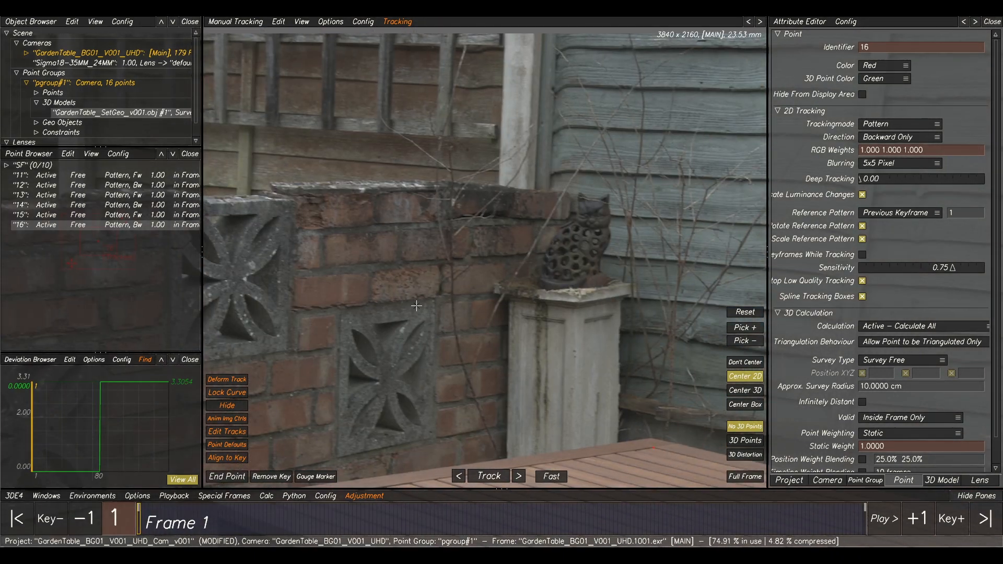
Place a point on the brick edge just above the lower decorative block near the pillar at frame 1 and track it forward.
scroll(355, 298, "up", 1)
middle_click_drag(354, 297, 471, 171)
scroll(471, 172, "up", 3)
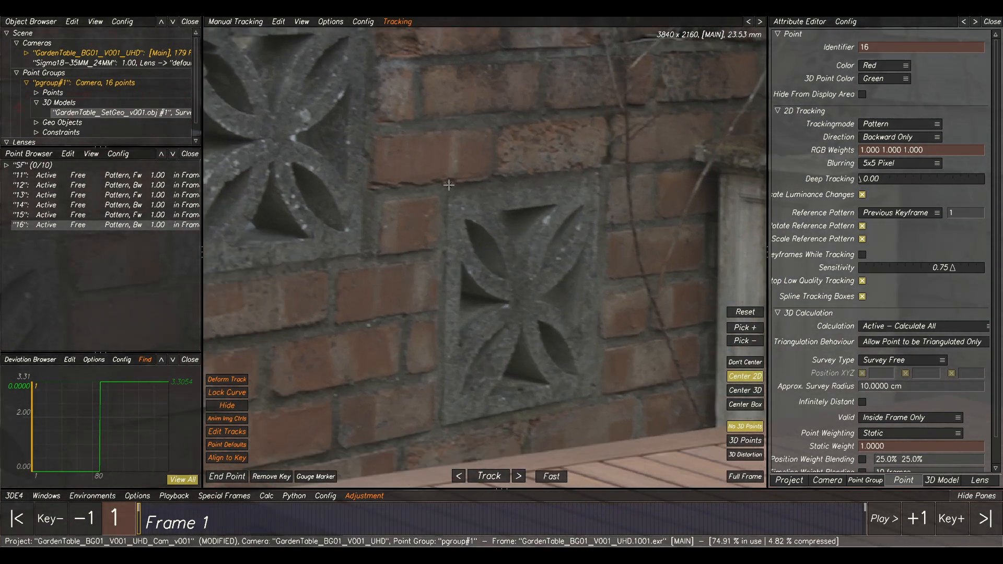
left_click(449, 185, "ctrl")
scroll(436, 338, "down", 3)
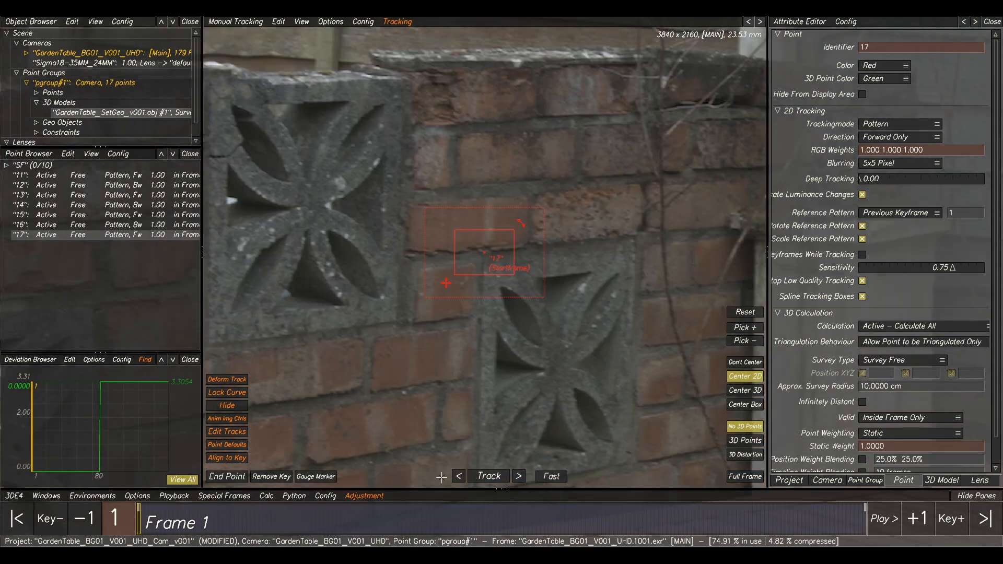
left_click(491, 477)
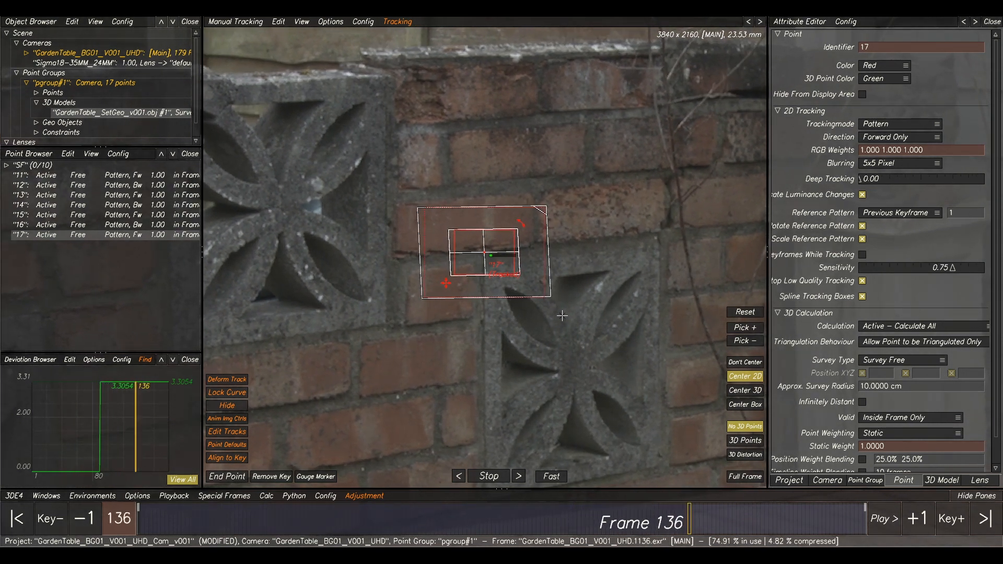
Place a point on the upper knot in the fence panel beside the vertical batten at frame 179 and track it backward.
scroll(595, 288, "down", 5)
middle_click_drag(687, 235, 339, 176)
middle_click_drag(577, 143, 496, 155)
scroll(497, 155, "up", 4)
middle_click_drag(533, 103, 454, 126)
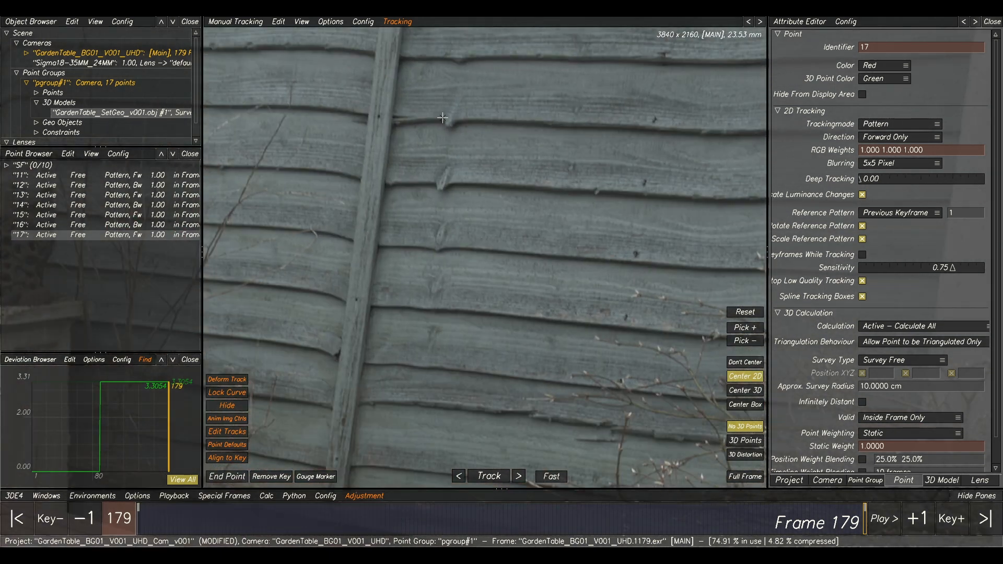
left_click(459, 103, "ctrl")
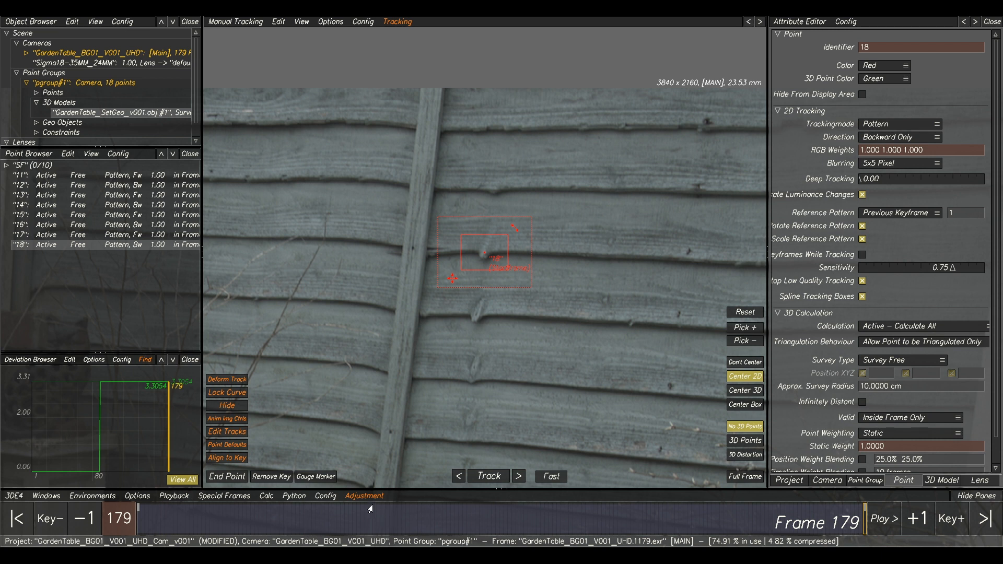
left_click(488, 475)
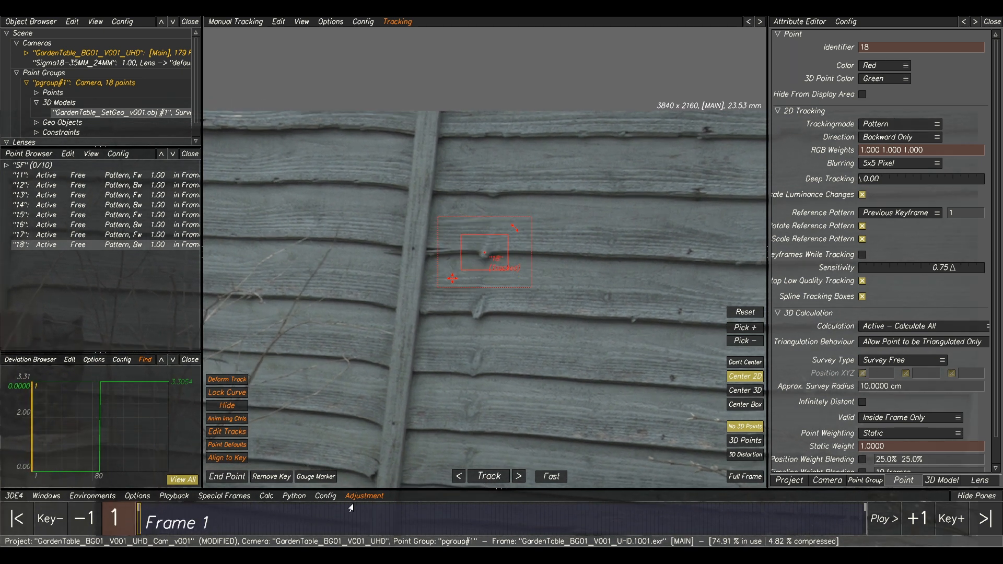
Place a point on the small pale leaf on the decking under the table at frame 1 and track it forward.
scroll(587, 244, "down", 8)
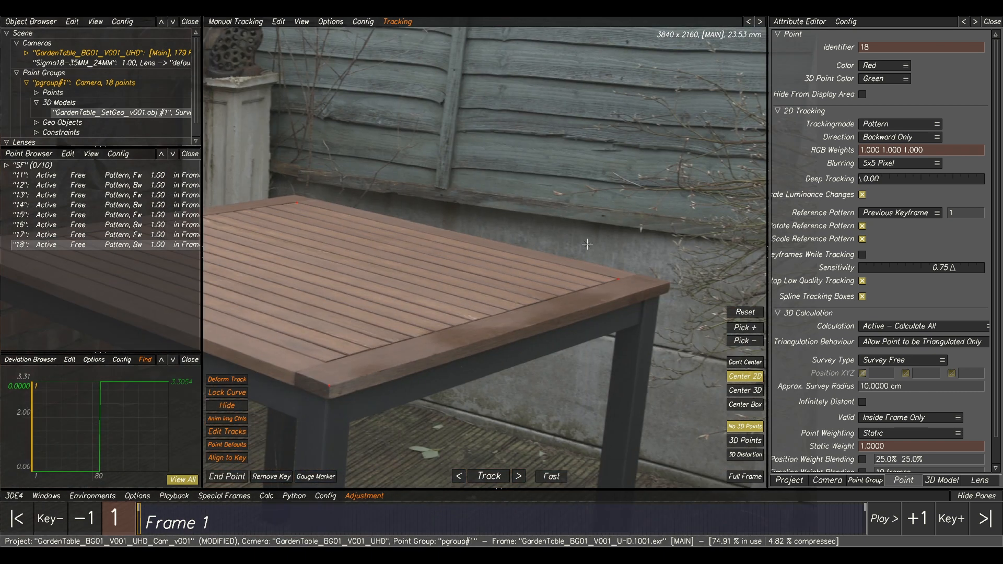
middle_click_drag(600, 333, 636, 193)
middle_click_drag(478, 324, 506, 288)
scroll(497, 261, "up", 4)
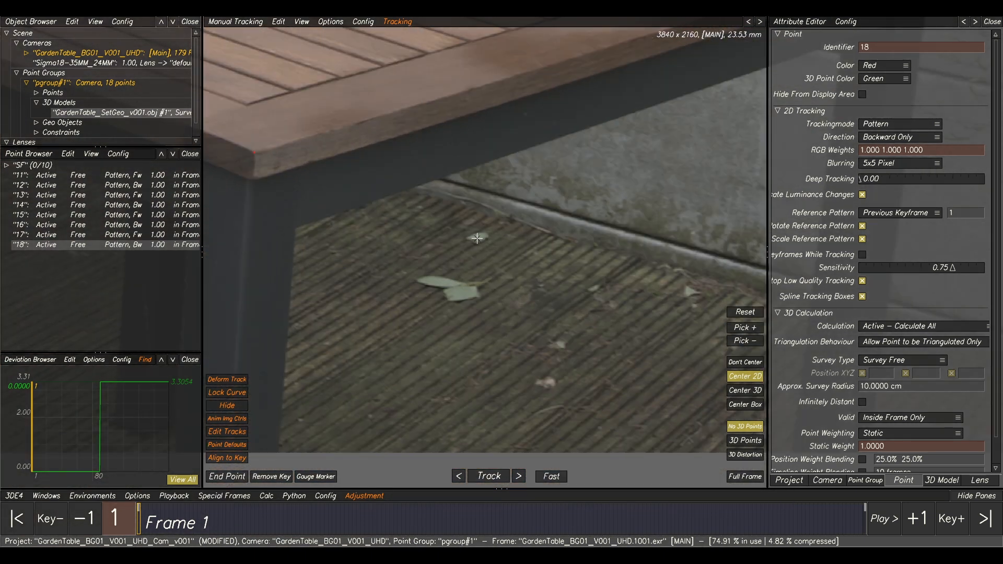
left_click(478, 239, "ctrl")
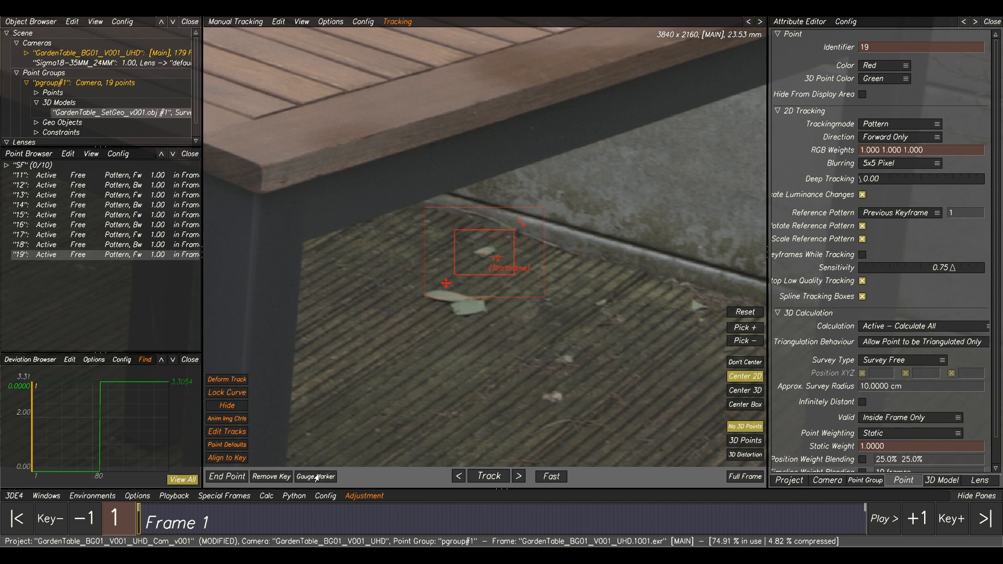
left_click(483, 477)
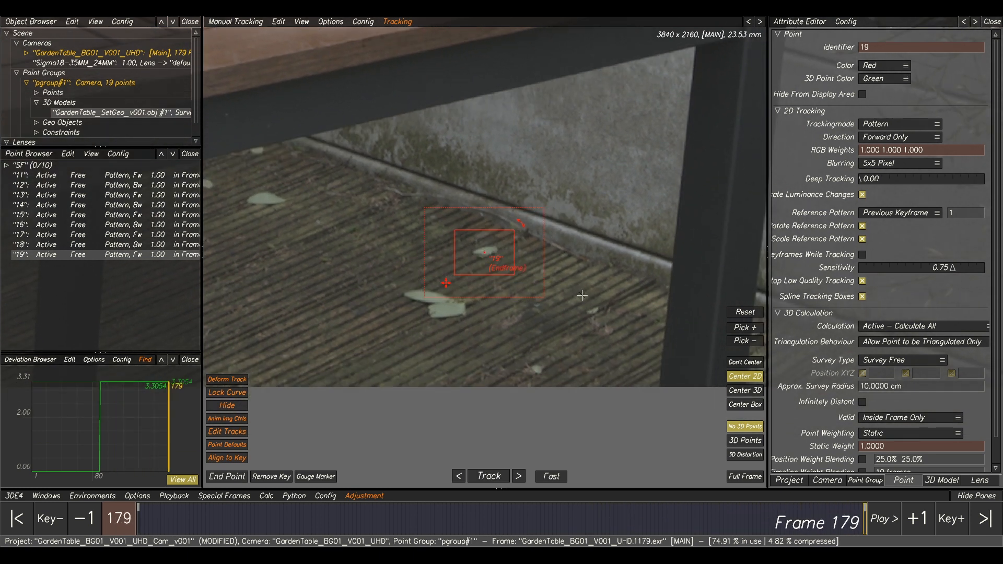
Select points 11 to 19 and scrub back to frame 1 to review their tracks.
scroll(565, 293, "down", 5)
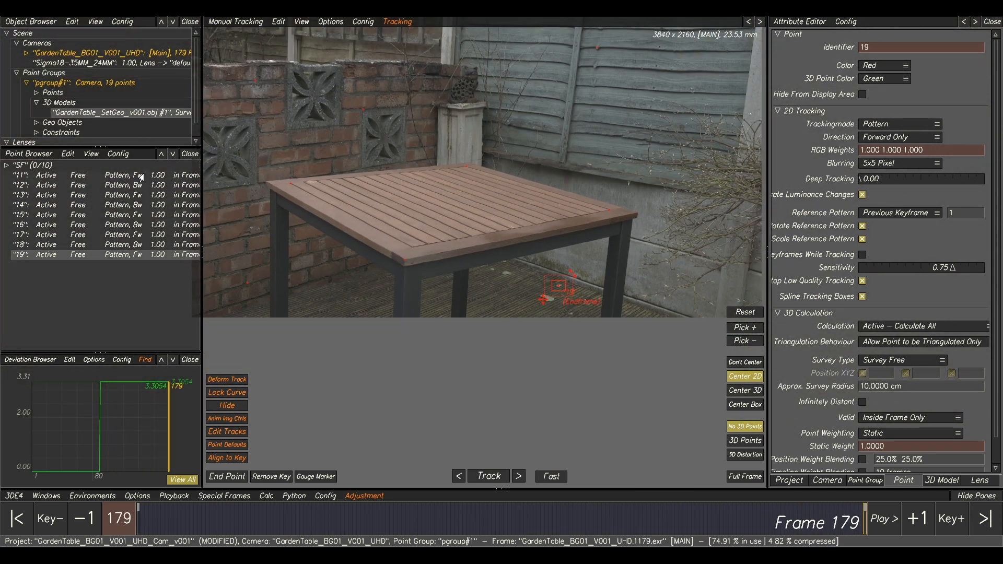
left_click(141, 177)
left_click(146, 256, "shift")
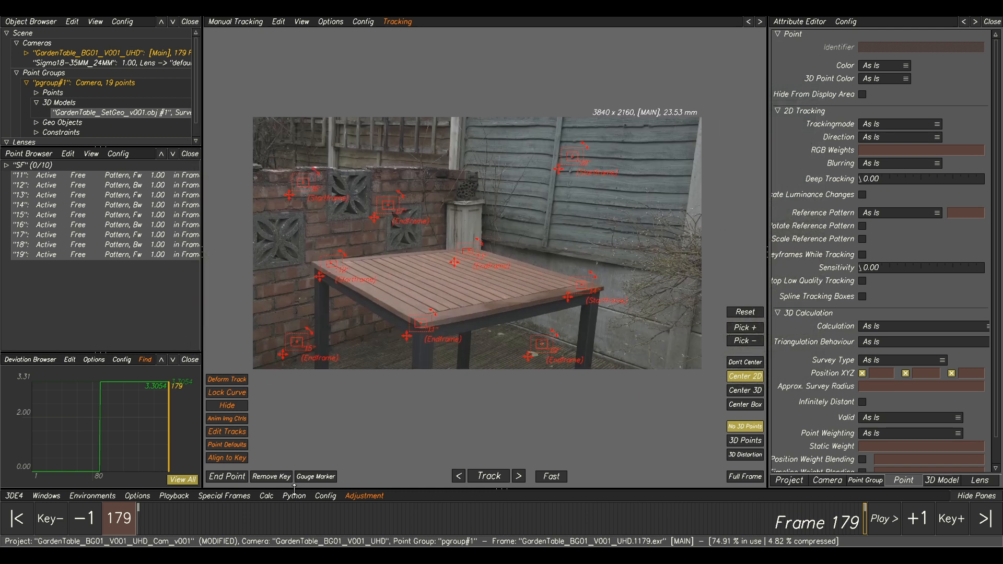
left_click_drag(260, 519, 85, 517)
In Lineup, go to frame 90 and project the selected points onto the 3D models.
key("F3")
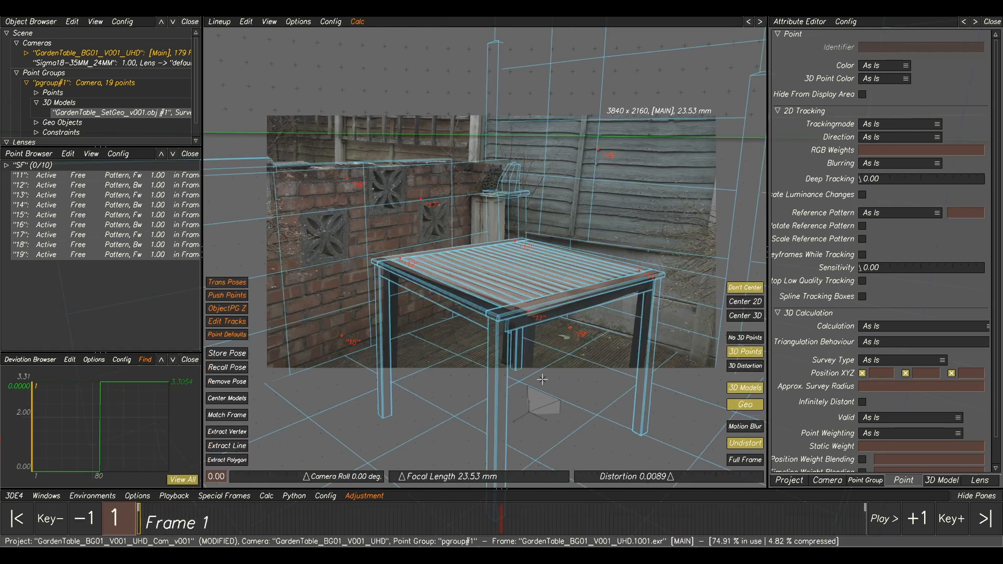
left_click_drag(477, 516, 499, 533)
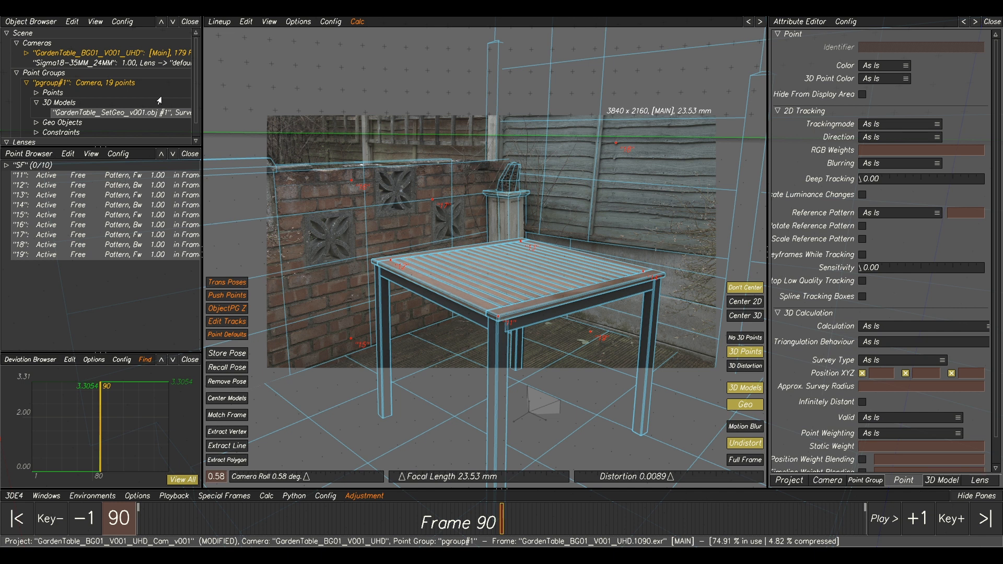
left_click(245, 23)
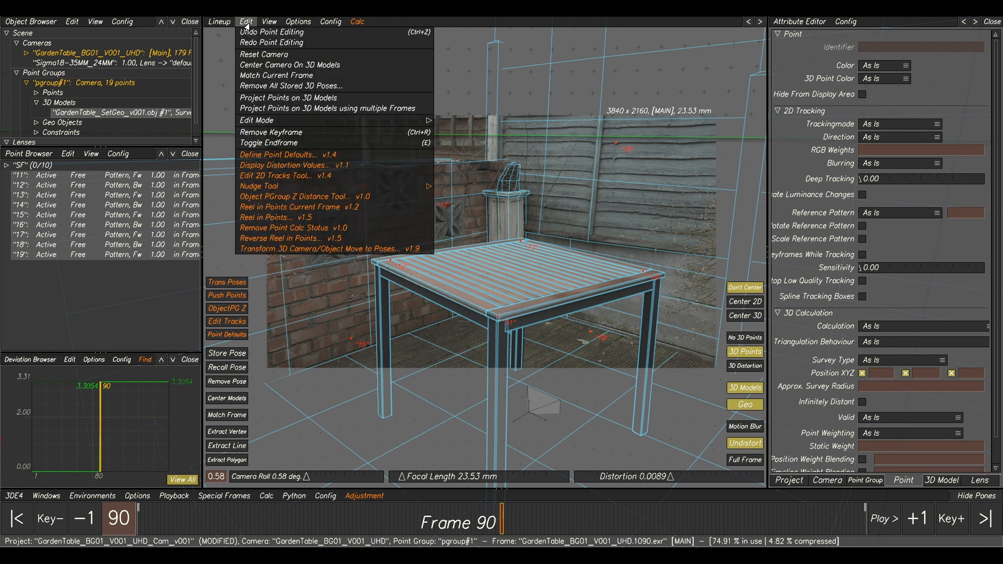
left_click(275, 98)
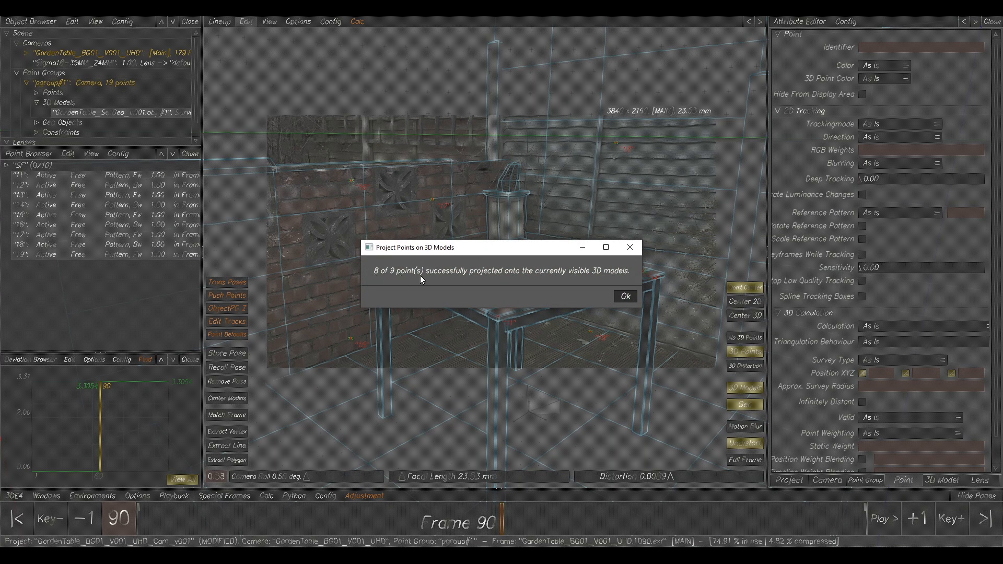
left_click(626, 295)
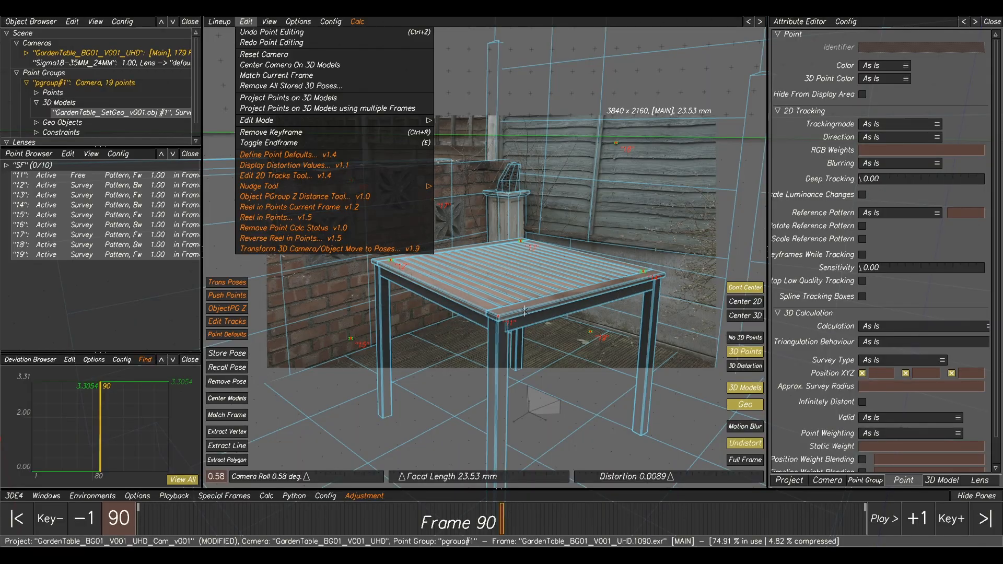
Repeat Project Points on 3D Models at frame 90 for the tabletop's front corner point 11.
scroll(547, 307, "up", 5)
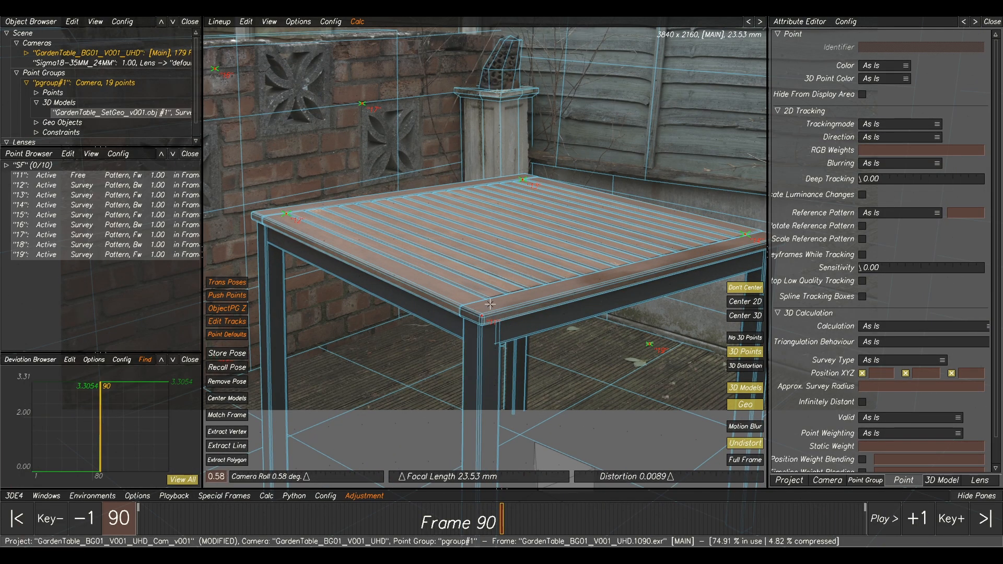
scroll(493, 305, "up", 1)
scroll(486, 329, "up", 4)
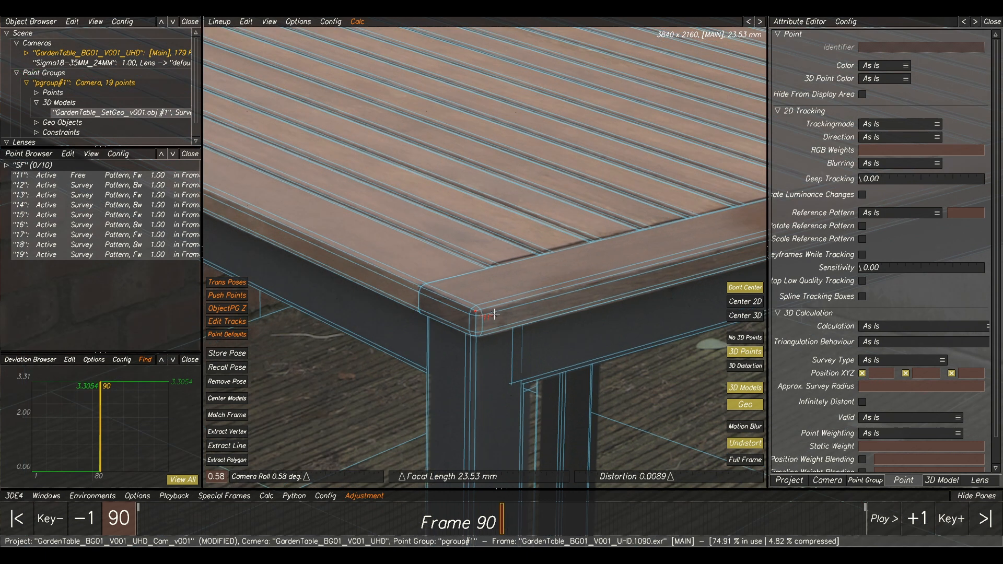
left_click(243, 24)
left_click(277, 99)
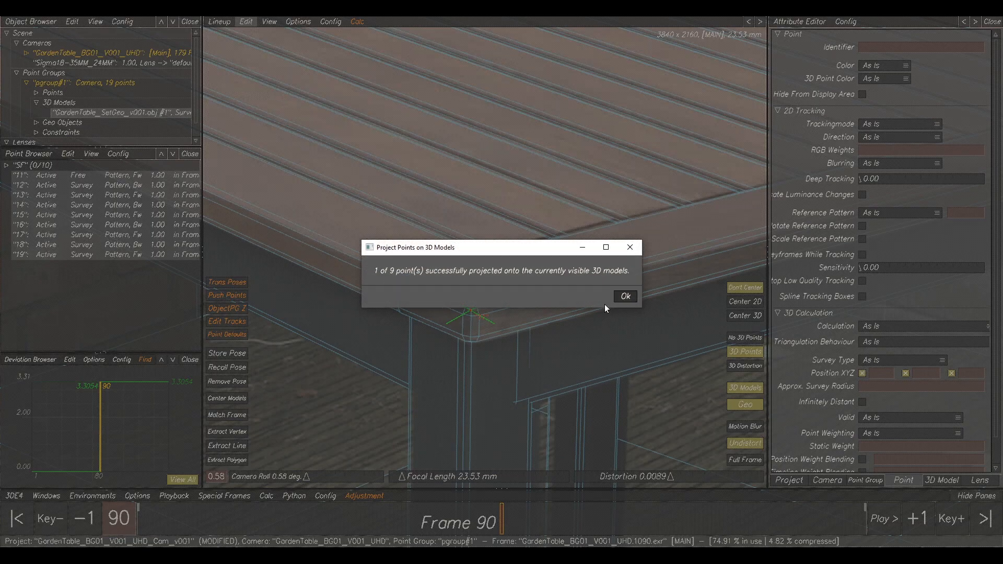
left_click(624, 296)
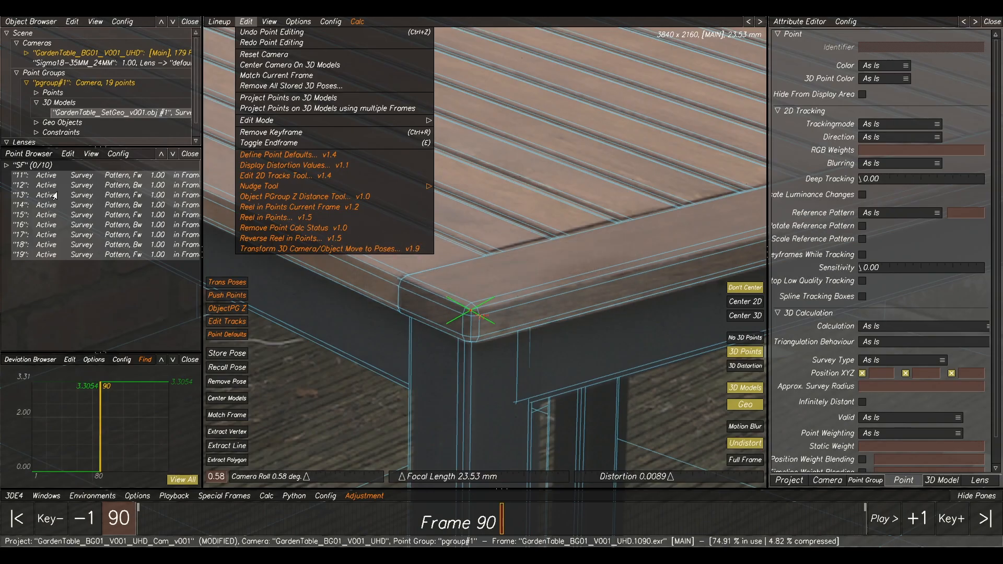
scroll(565, 239, "down", 8)
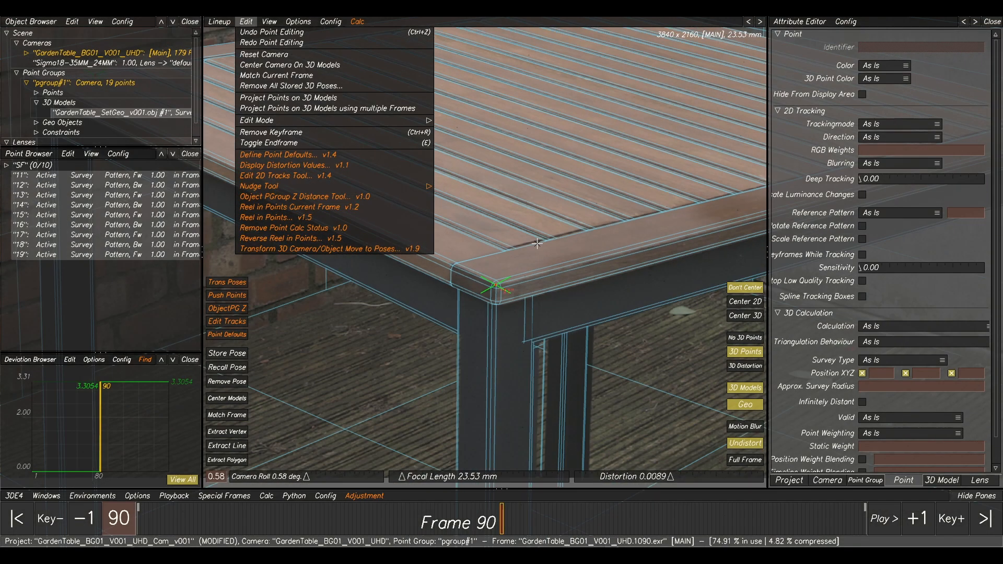
middle_click_drag(570, 204, 587, 217)
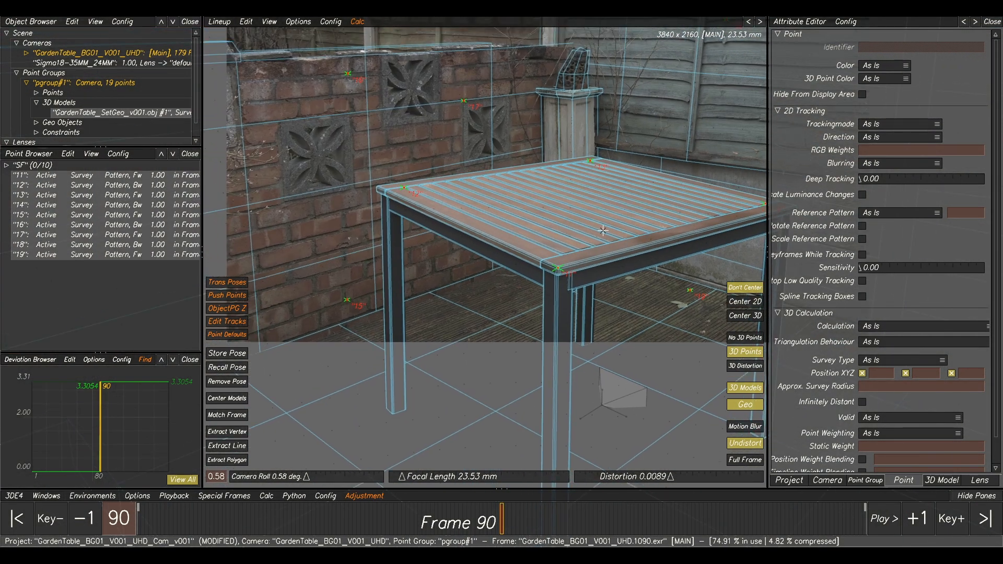
Run Calc All for the point group, examine the solved camera path in the 3D preview and use the result.
key("alt+c")
scroll(640, 234, "down", 5)
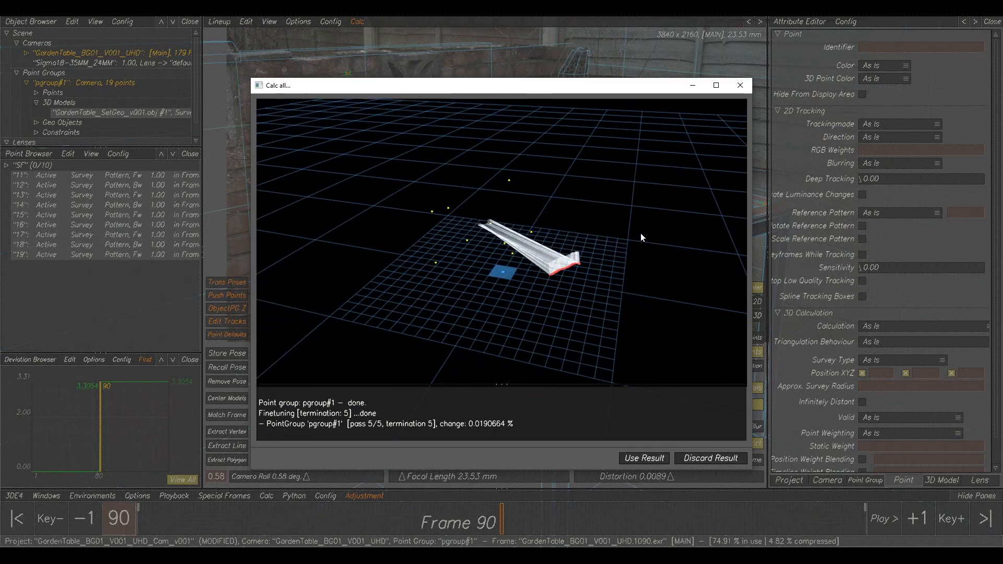
left_click_drag(585, 308, 440, 270, "alt")
right_click_drag(440, 271, 510, 297, "alt")
mouse_move(422, 220)
middle_mouse_down("alt")
mouse_move(444, 226)
mouse_move(432, 221)
middle_mouse_up("alt")
right_click_drag(432, 221, 464, 240, "alt")
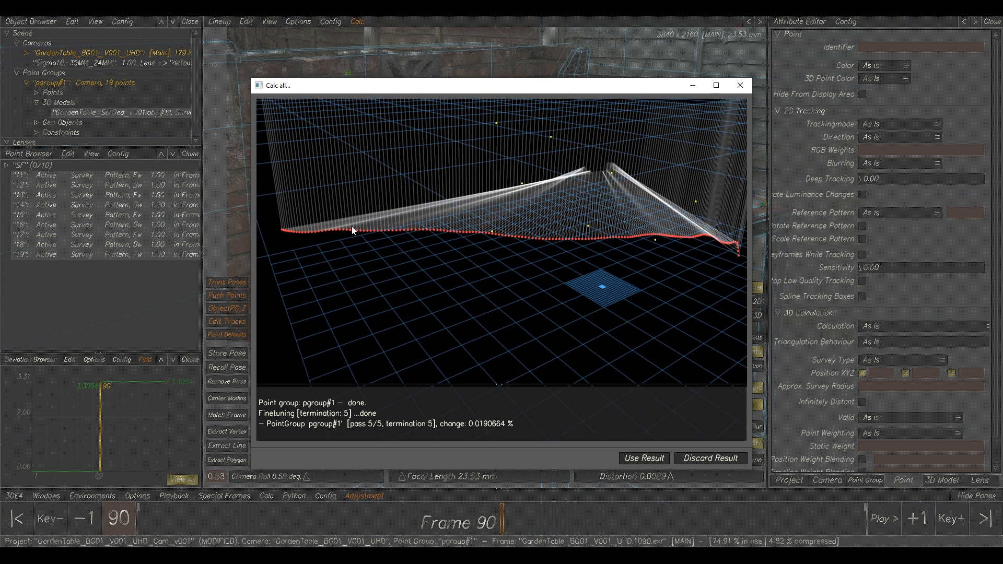
left_click_drag(697, 239, 567, 253, "alt")
mouse_move(629, 270)
left_mouse_down("alt")
mouse_move(484, 264)
mouse_move(616, 239)
mouse_move(571, 259)
mouse_move(598, 275)
mouse_move(638, 268)
left_mouse_up("alt")
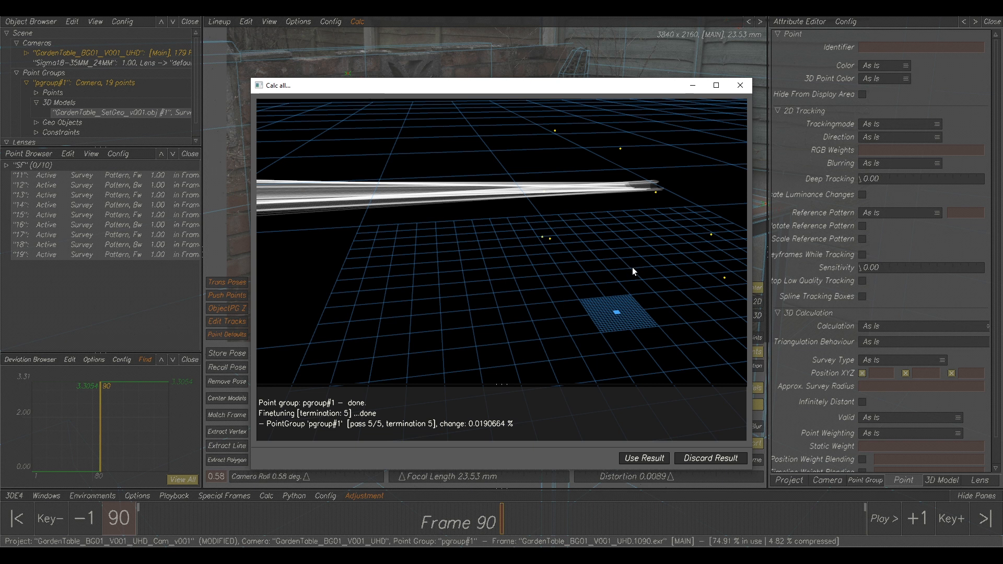
left_click(646, 458)
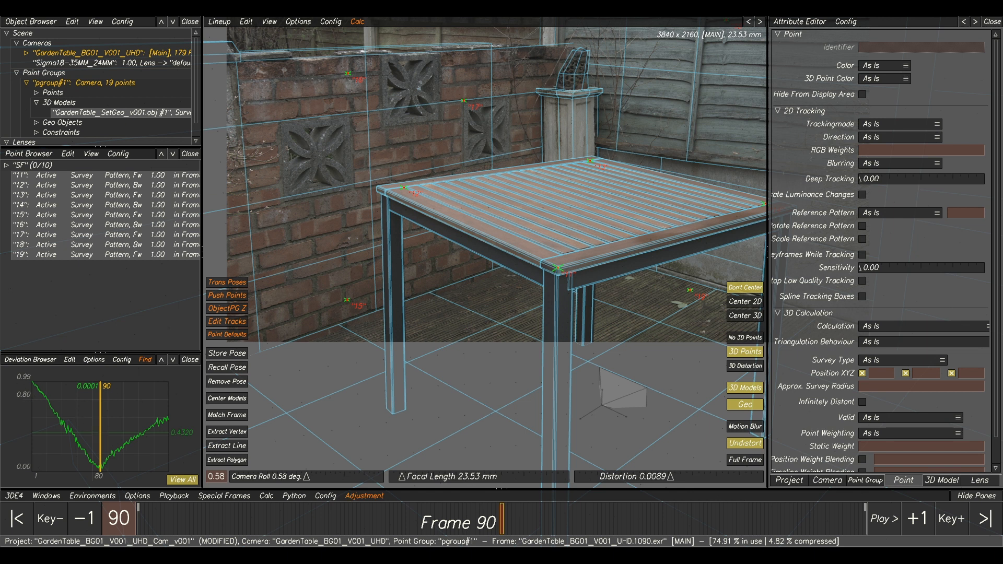
Clear and rerun the lens focal length parameter adjustment, transfer the best parameters, then recalculate the camera and use the result.
left_click(557, 498)
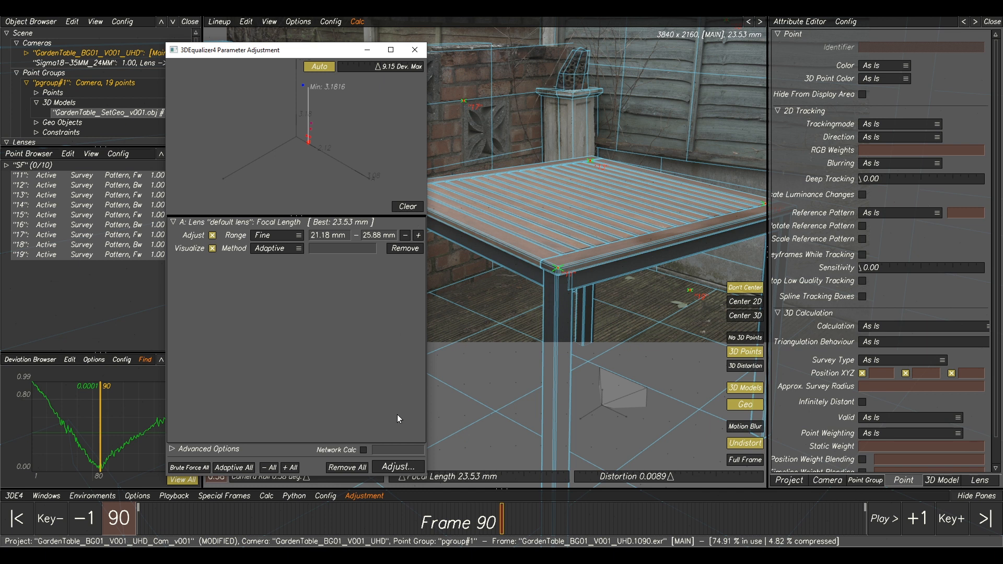
left_click(399, 208)
left_click(385, 467)
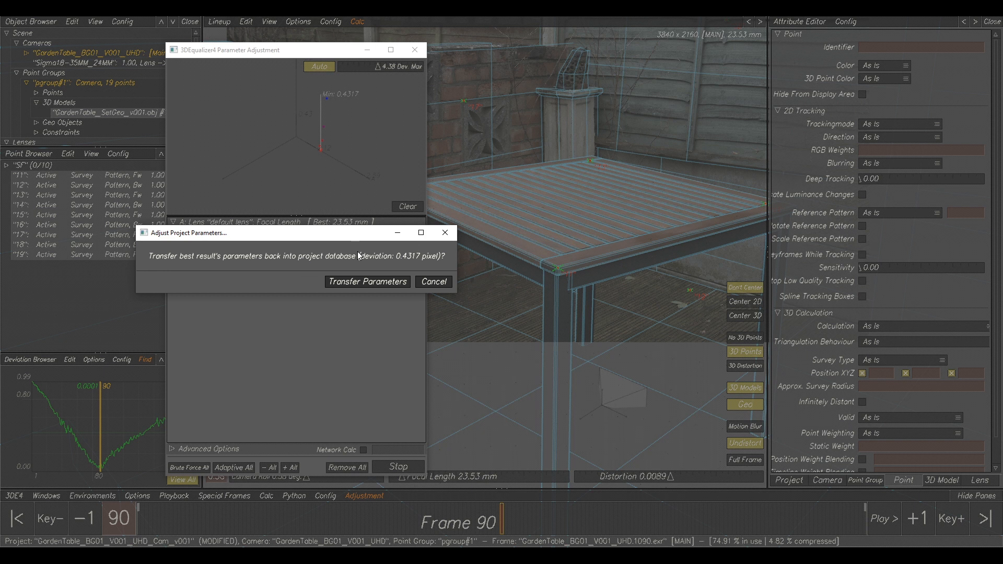
left_click(369, 282)
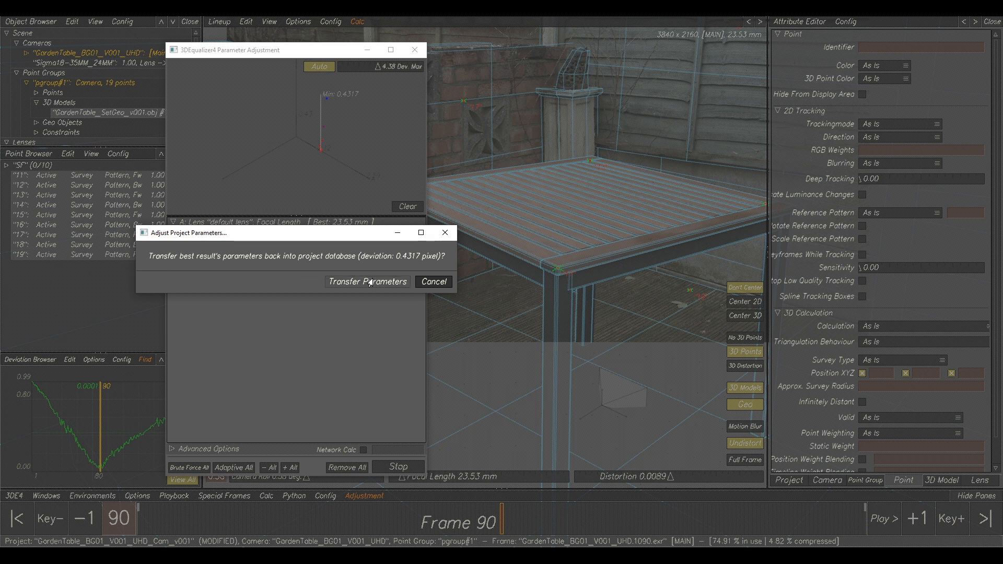
left_click(546, 261)
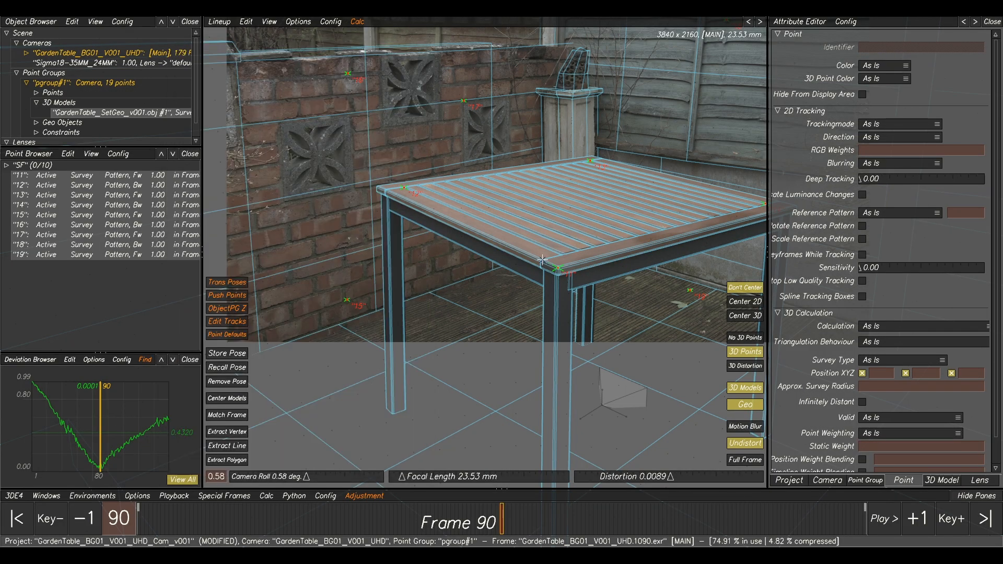
key("alt+c")
left_click(644, 456)
Show point deviation curves for active points only and fit all the curves in the deviation graph.
left_click(33, 360)
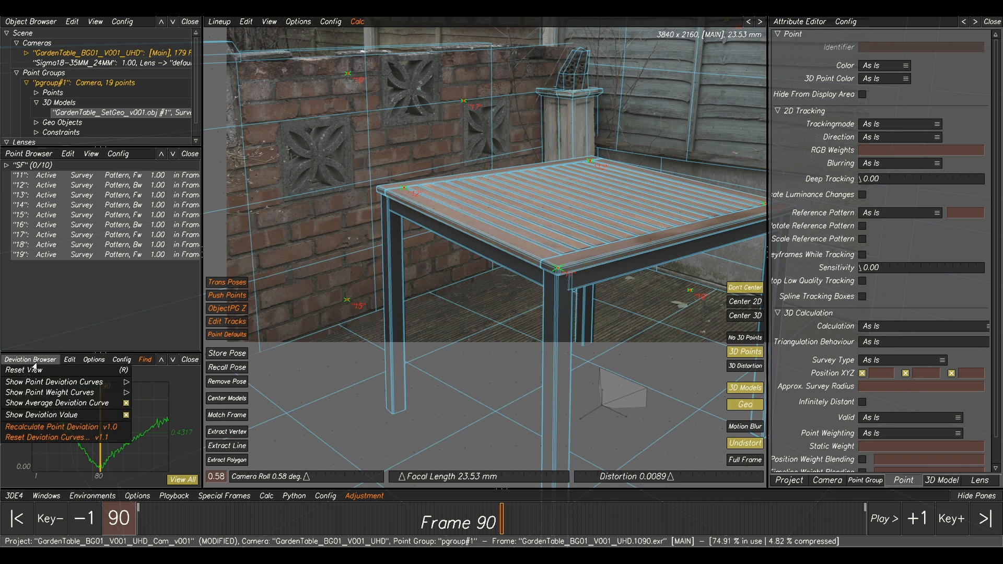
mouse_move(42, 383)
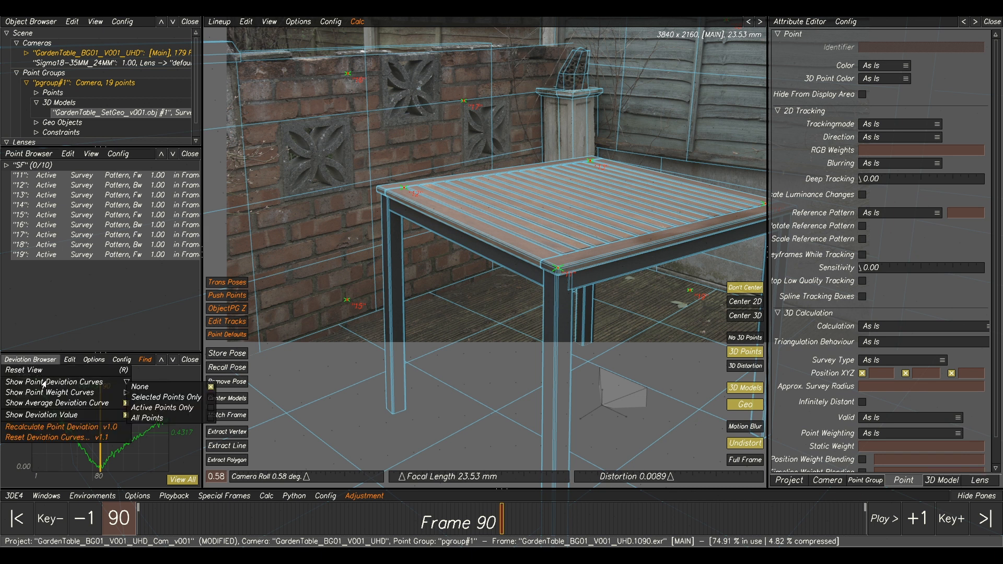
left_click(162, 408)
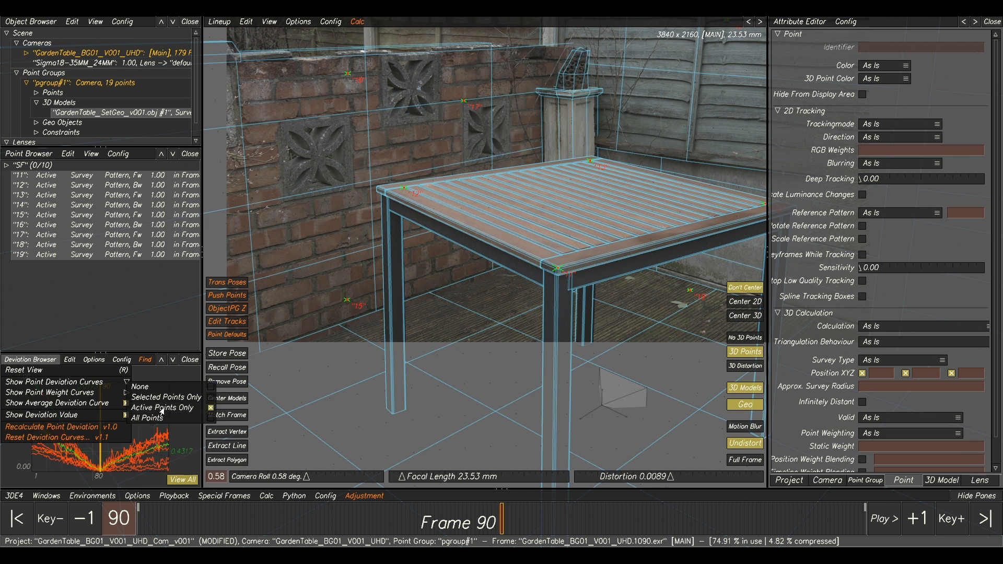
left_click(132, 460)
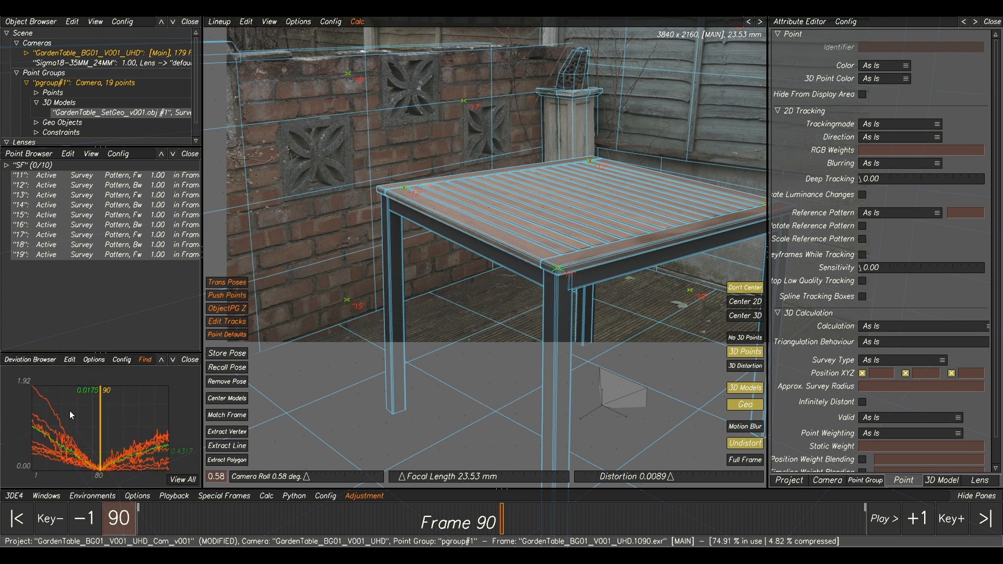
Select point 18 from the highest deviation curve near frame 1 and inspect its position on the wooden fence.
left_click(34, 387)
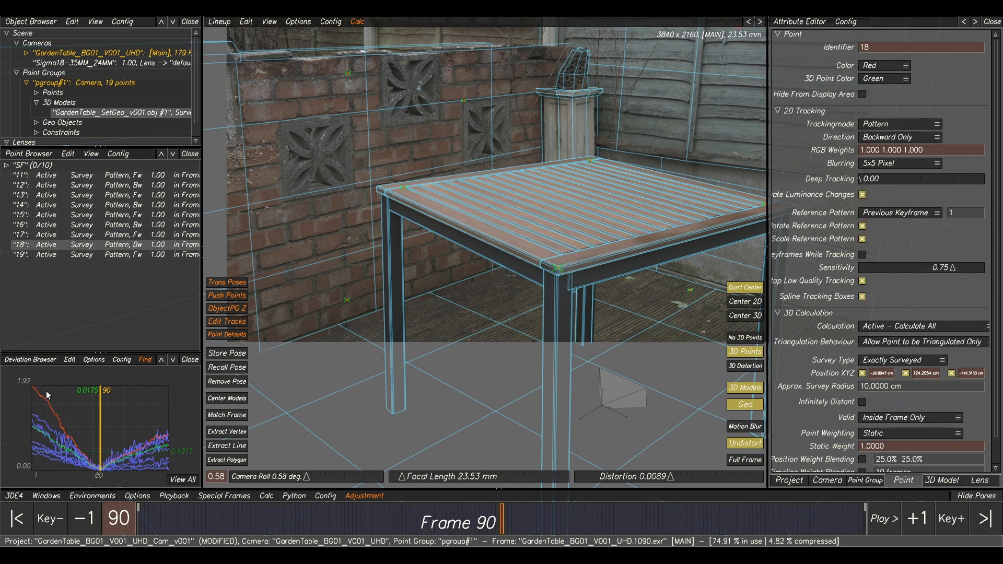
middle_click_drag(608, 198, 503, 242)
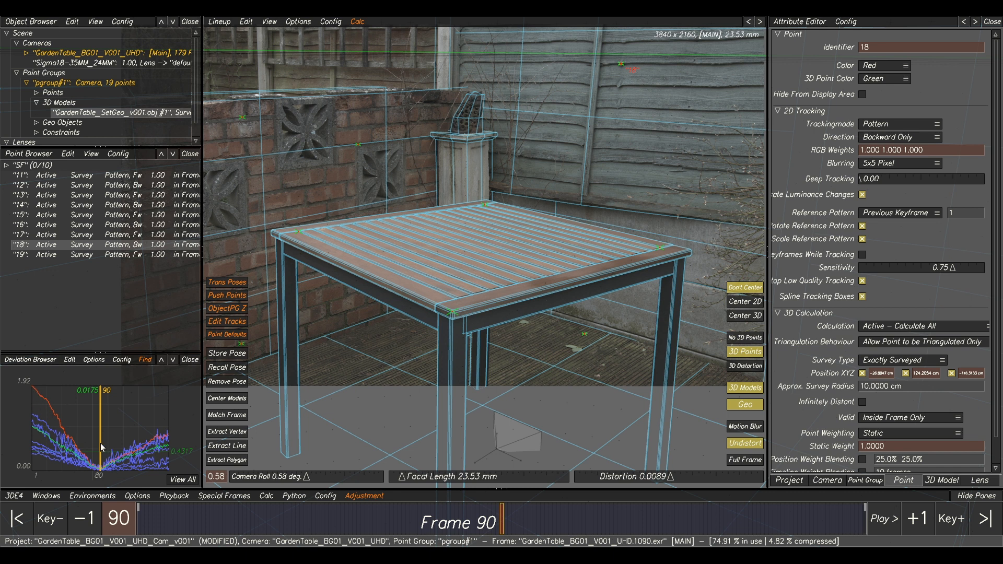
middle_click_drag(655, 105, 551, 247)
right_click_drag(510, 191, 549, 230)
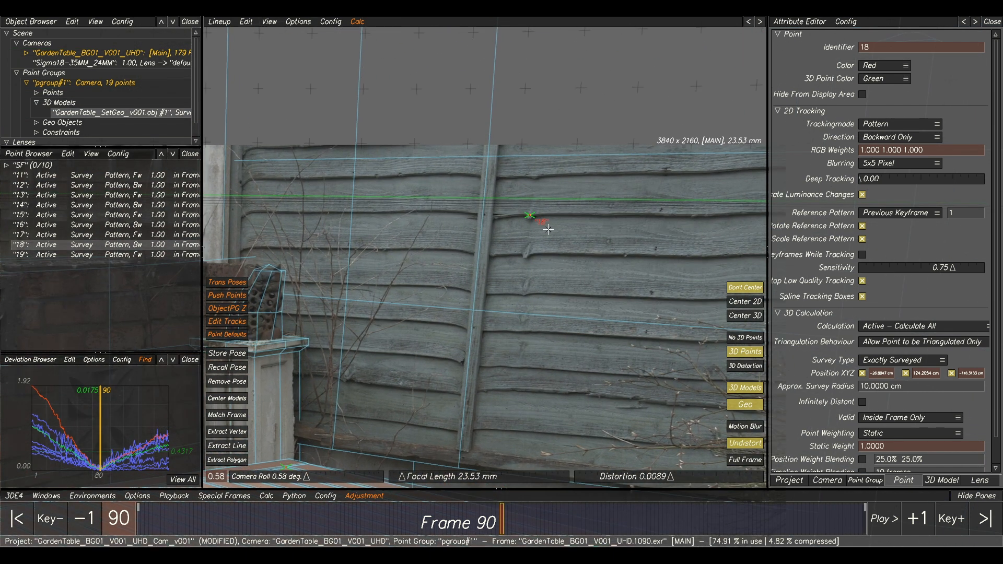
right_click_drag(628, 255, 618, 252)
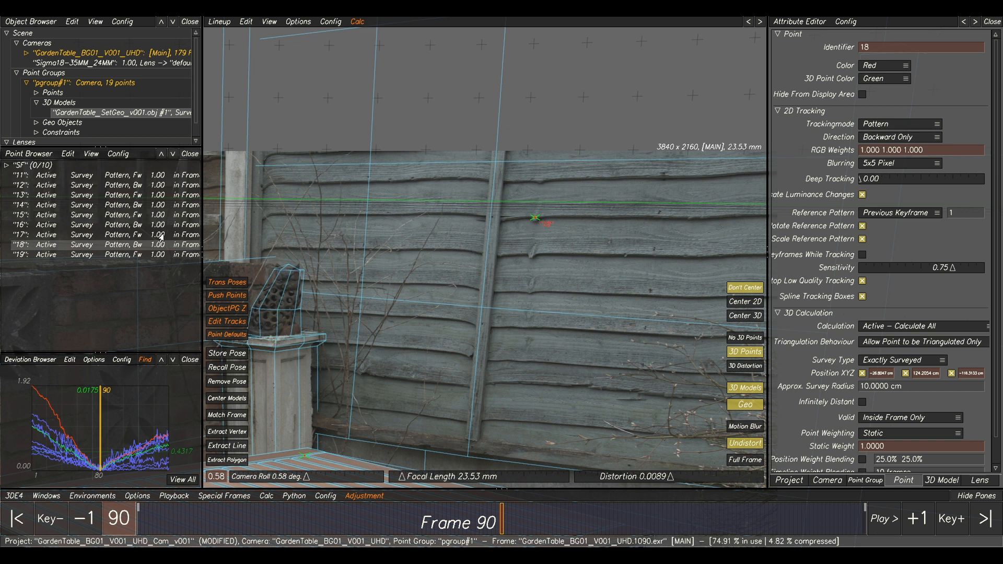
Change point 18's survey type to Survey Free, recalculate the camera and use the result.
right_click(78, 250)
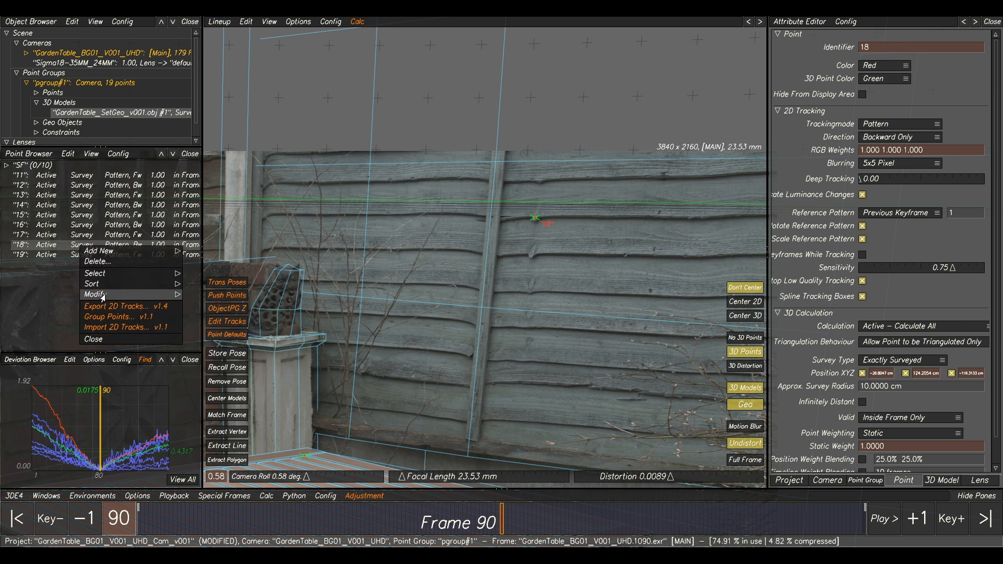
mouse_move(213, 377)
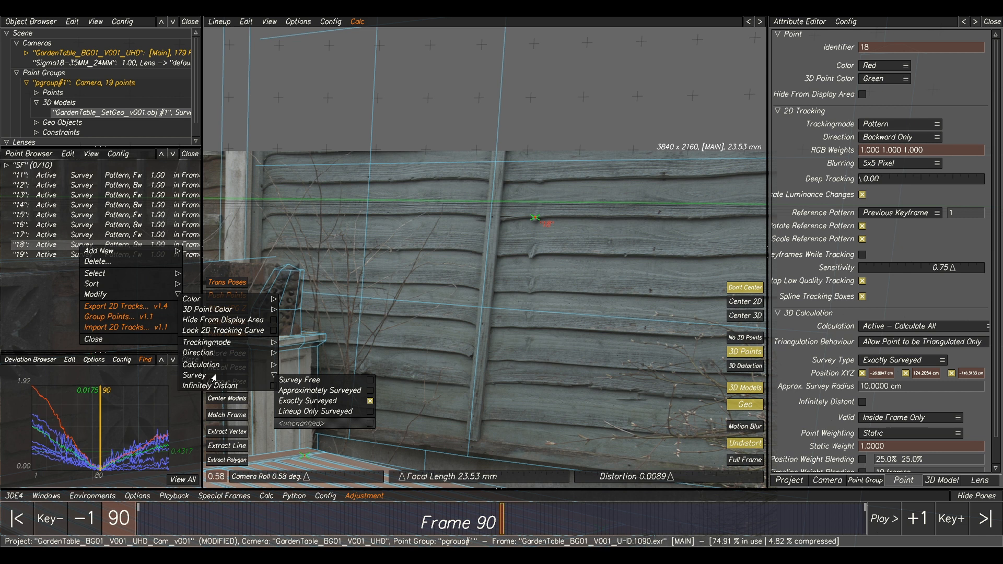
left_click(286, 380)
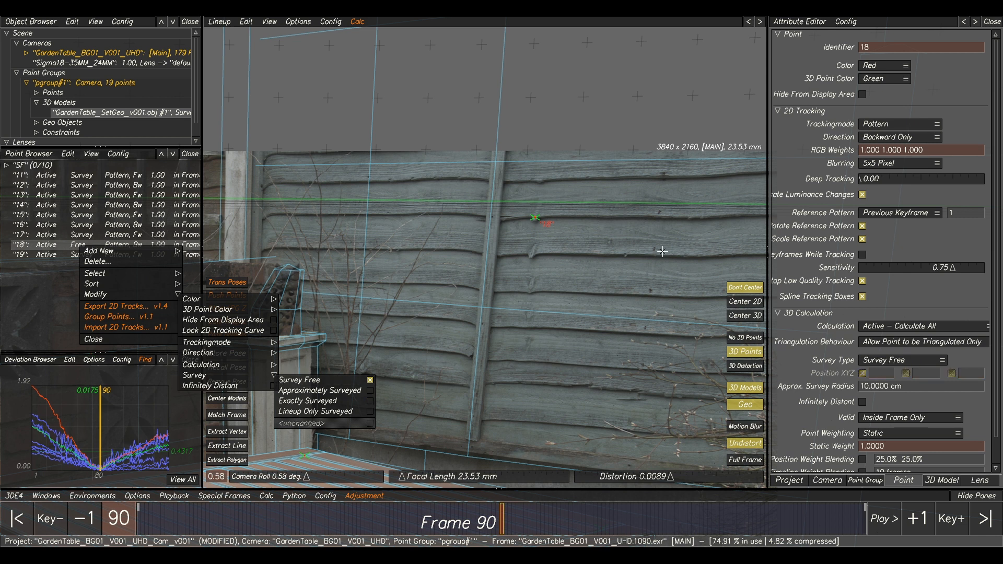
key("alt+c")
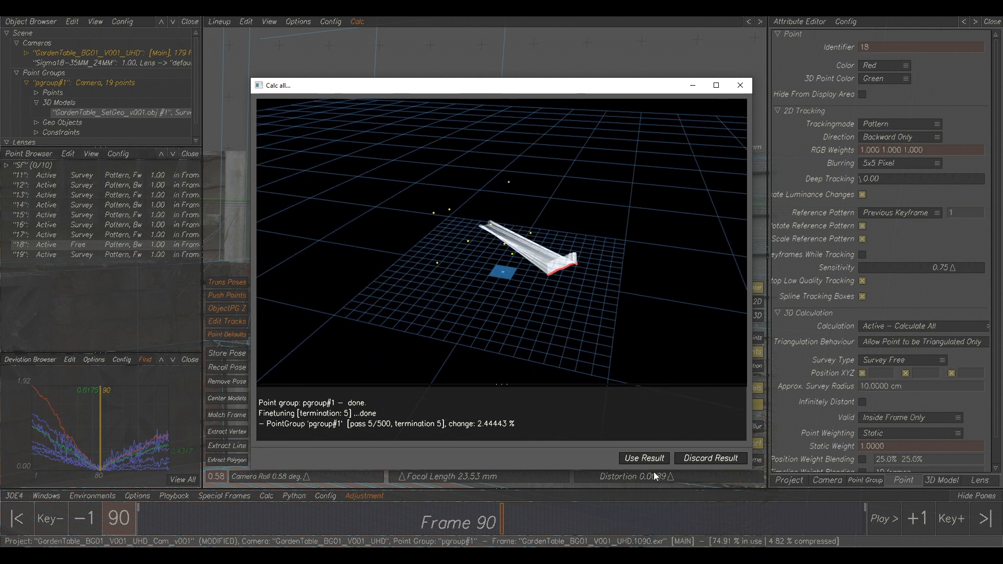
left_click(651, 459)
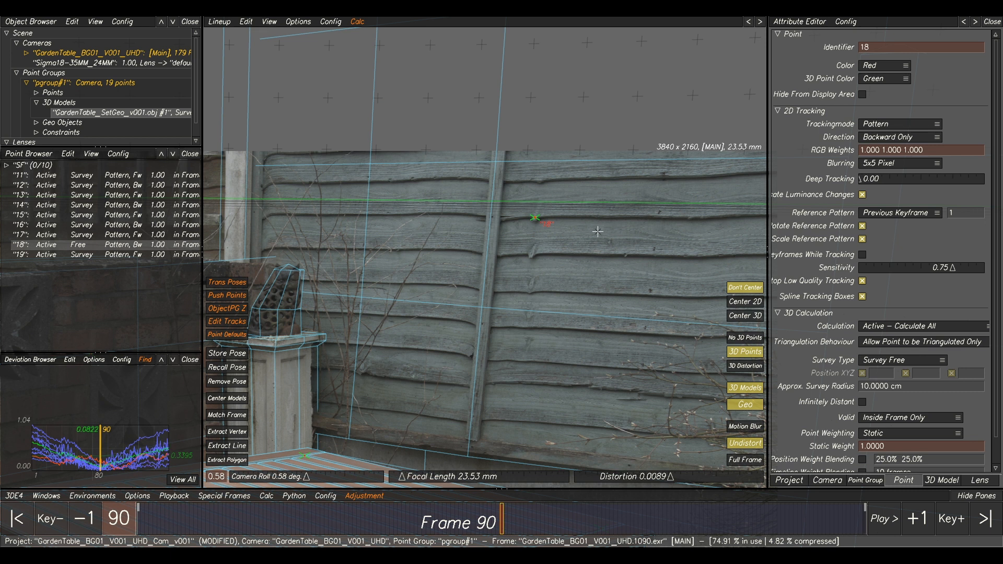
Check the fence geometry in 3D Orientation, then project point 18 onto the 3D models again in Lineup at frame 90.
key("F6")
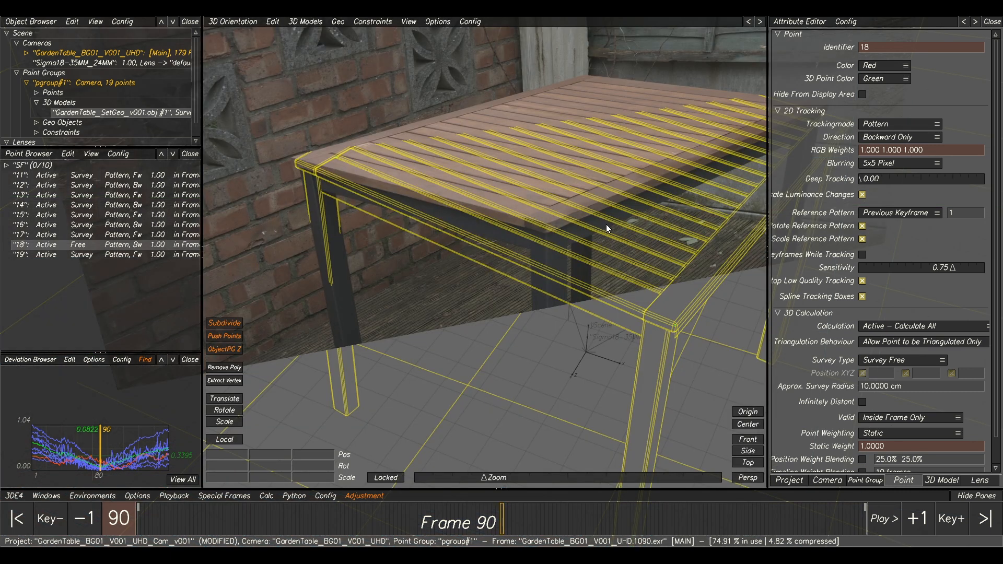
right_click_drag(606, 223, 618, 190, "alt")
left_click_drag(619, 189, 591, 248, "alt")
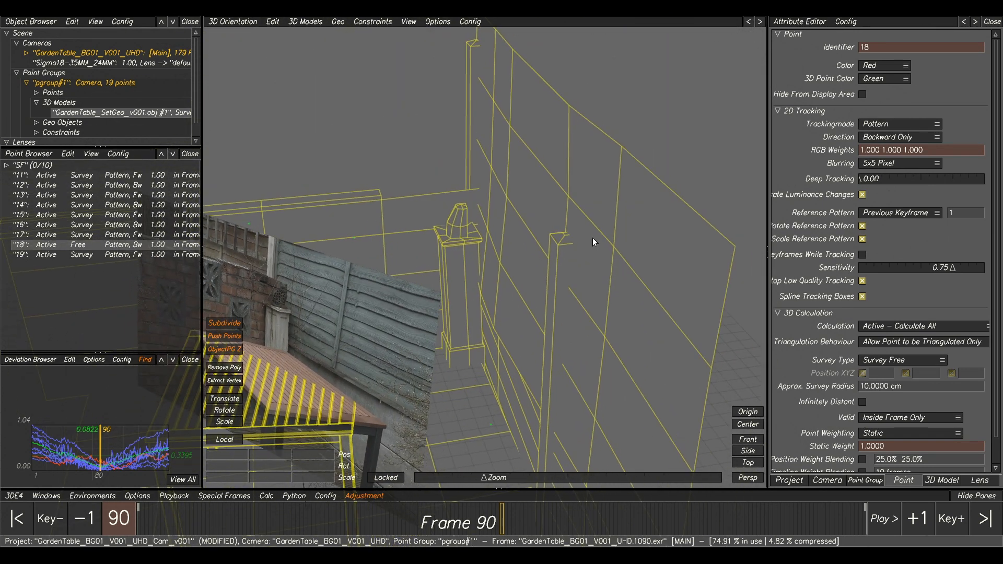
key("F5")
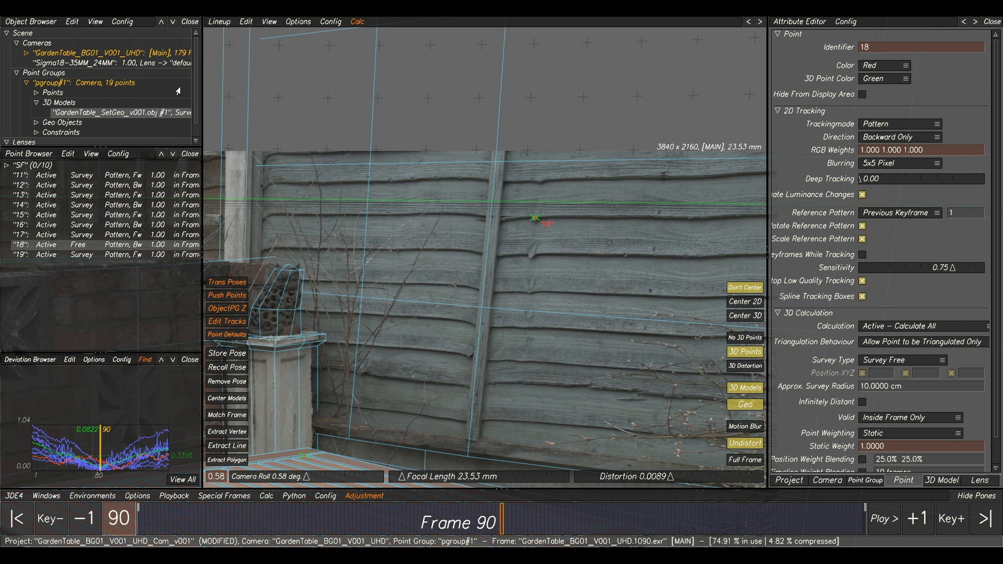
left_click(245, 22)
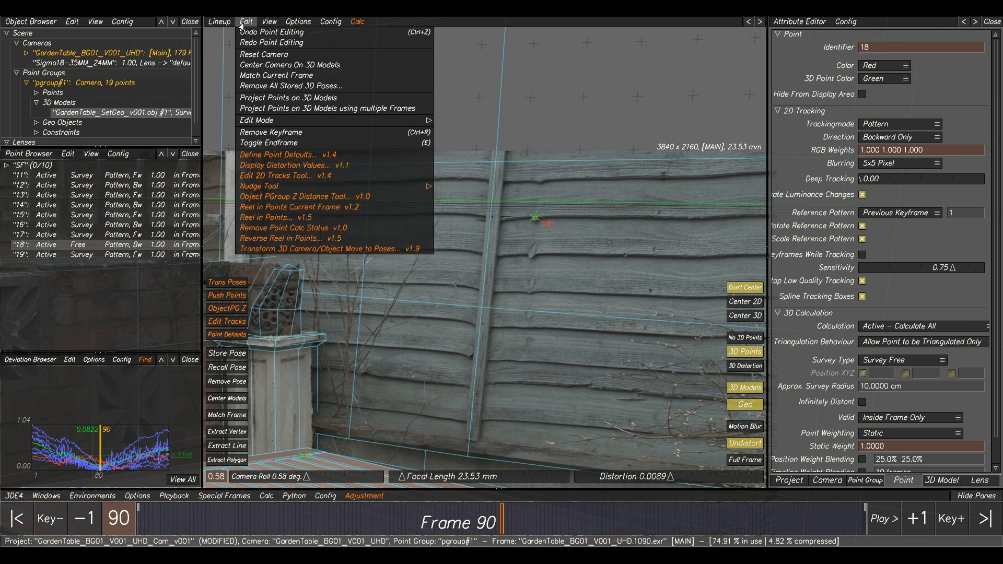
left_click(287, 99)
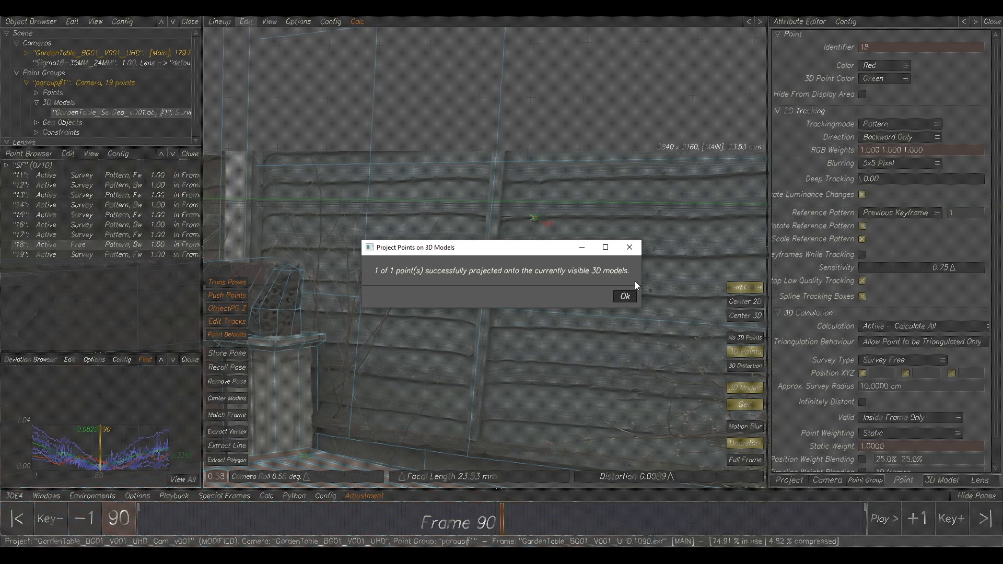
left_click(625, 296)
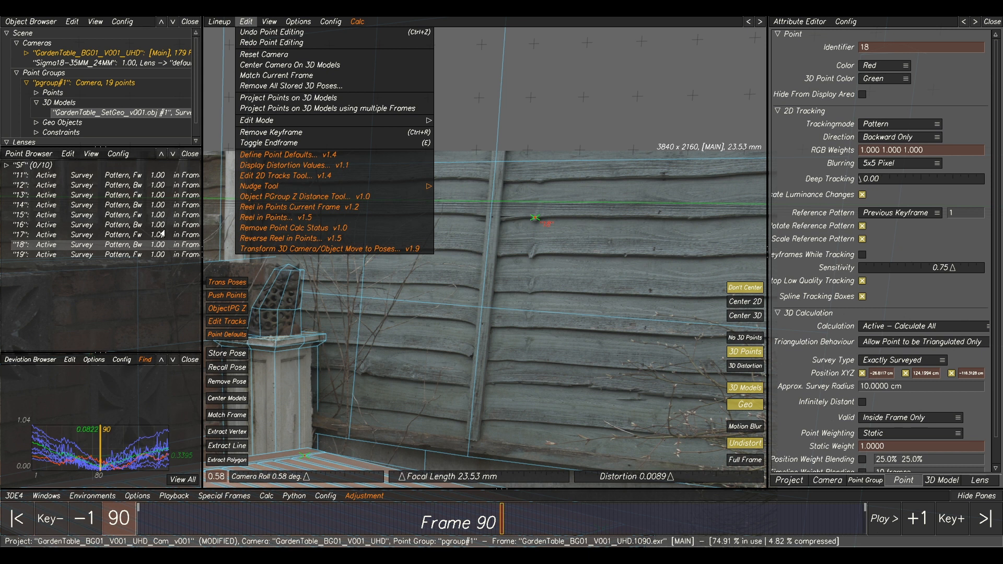
Set point 18's survey type to Approximately Surveyed, recalculate the camera and use the result.
right_click(94, 247)
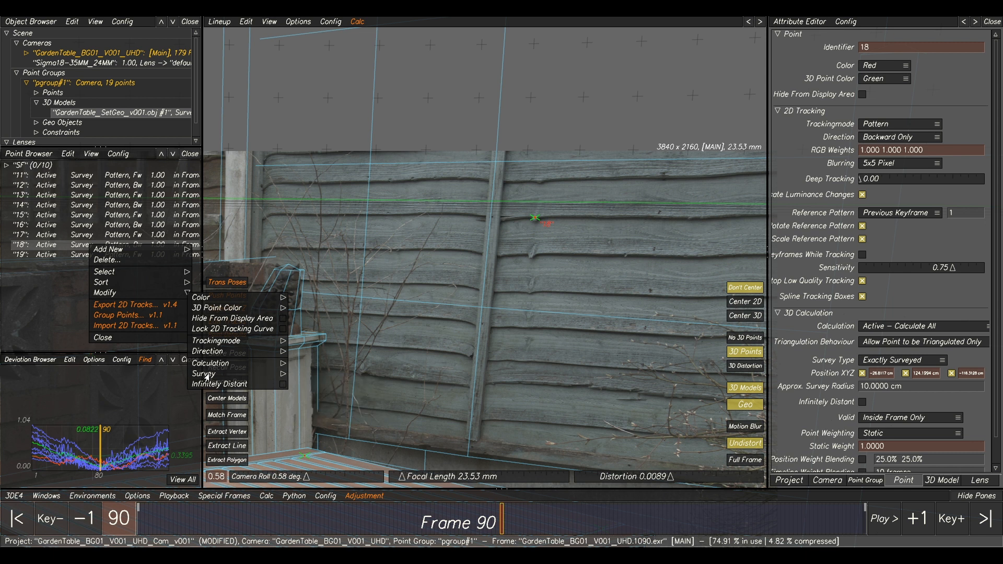
left_click(314, 390)
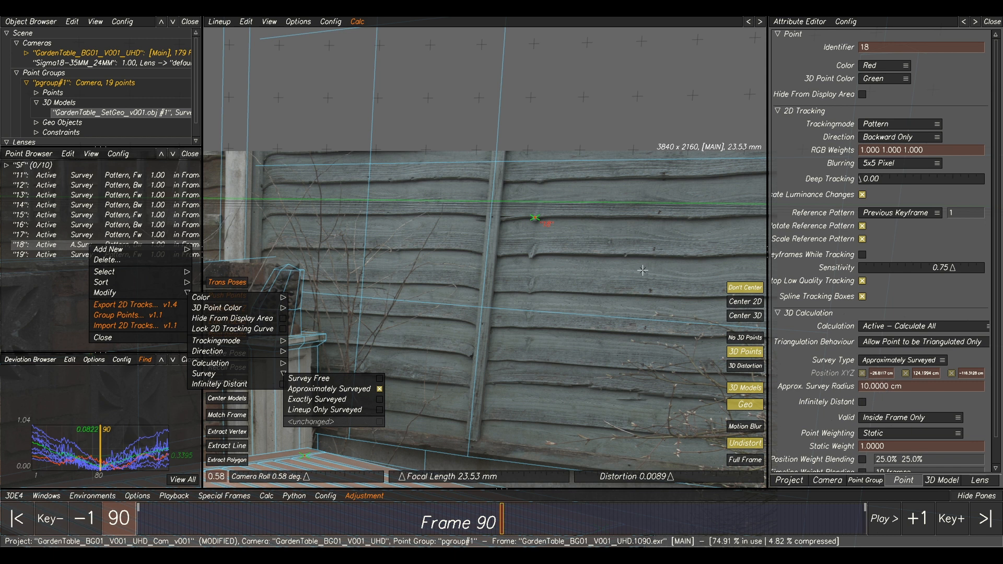
left_click(469, 298)
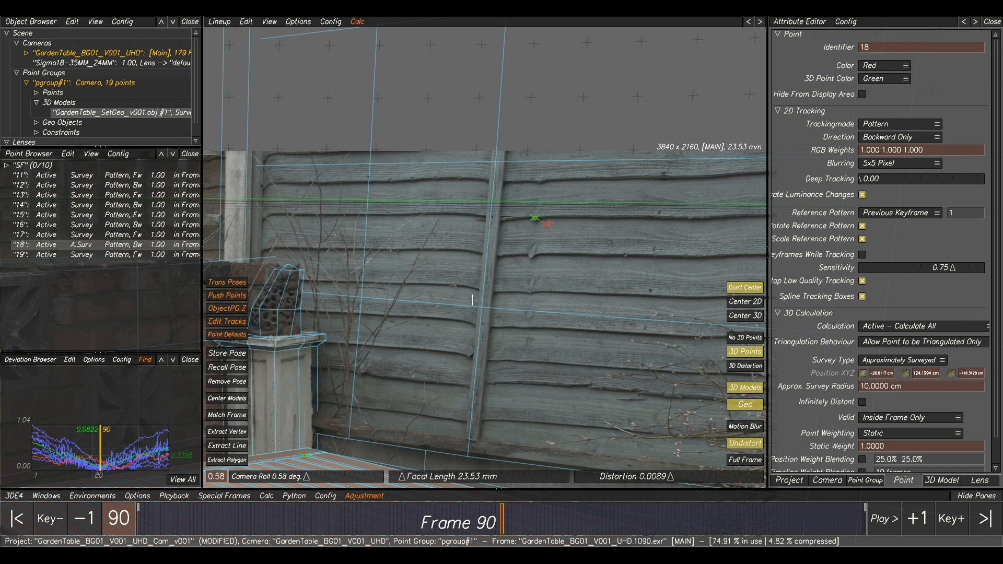
key("alt+c")
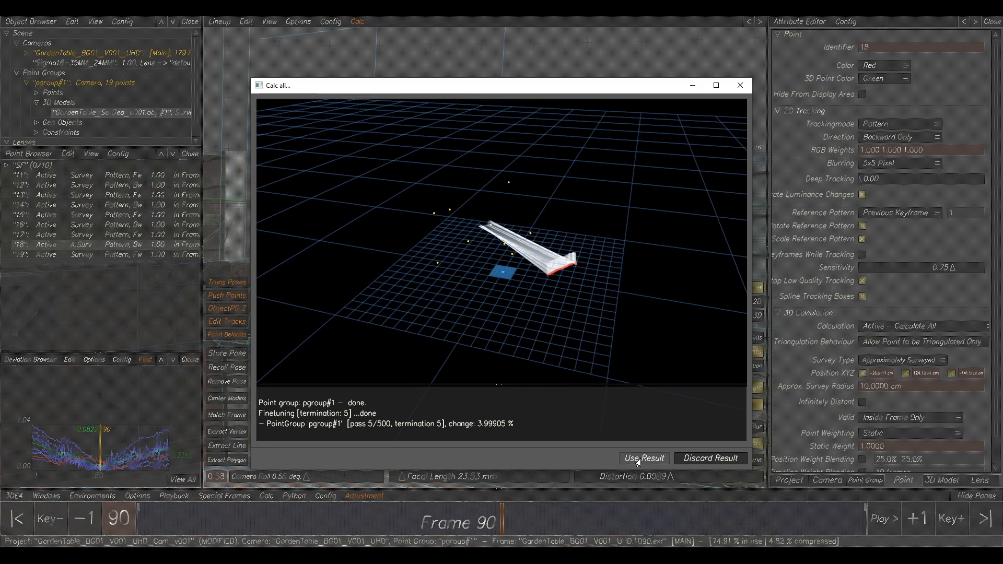
left_click(638, 460)
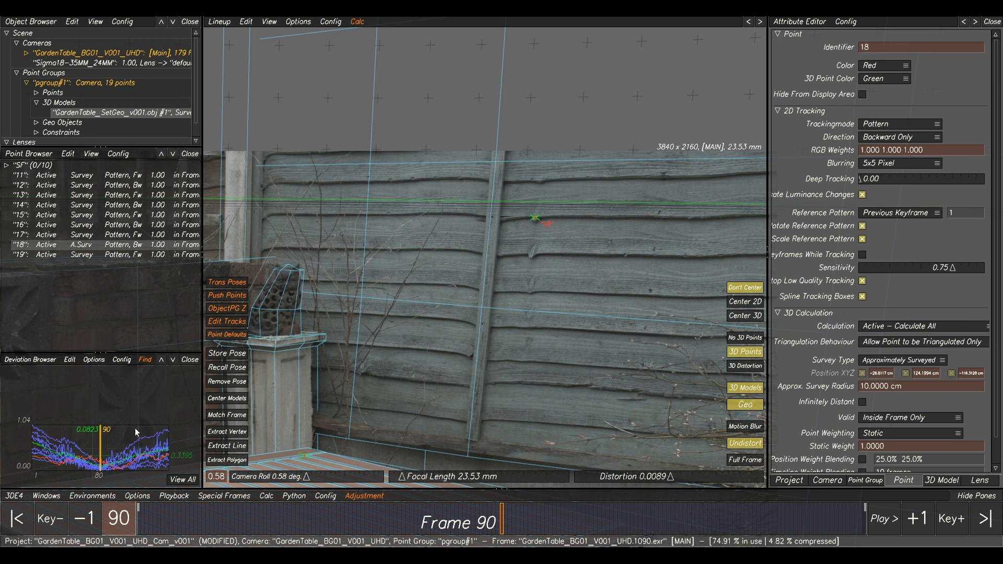
Select point 19 from the highest deviation curve at the end of the shot and inspect it on the decking.
left_click_drag(133, 430, 144, 438)
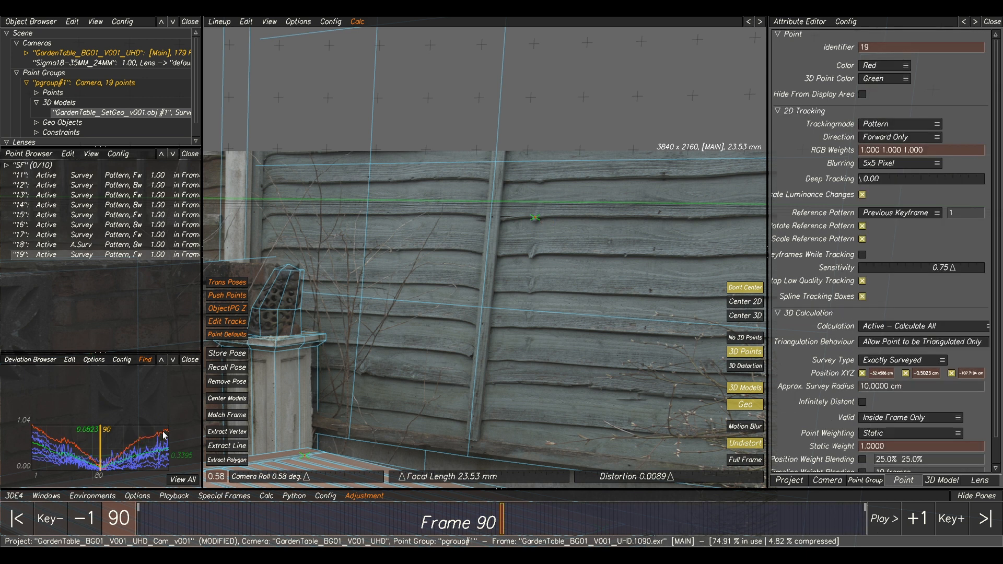
scroll(518, 351, "down", 4)
middle_click_drag(441, 424, 478, 279)
scroll(528, 369, "up", 5)
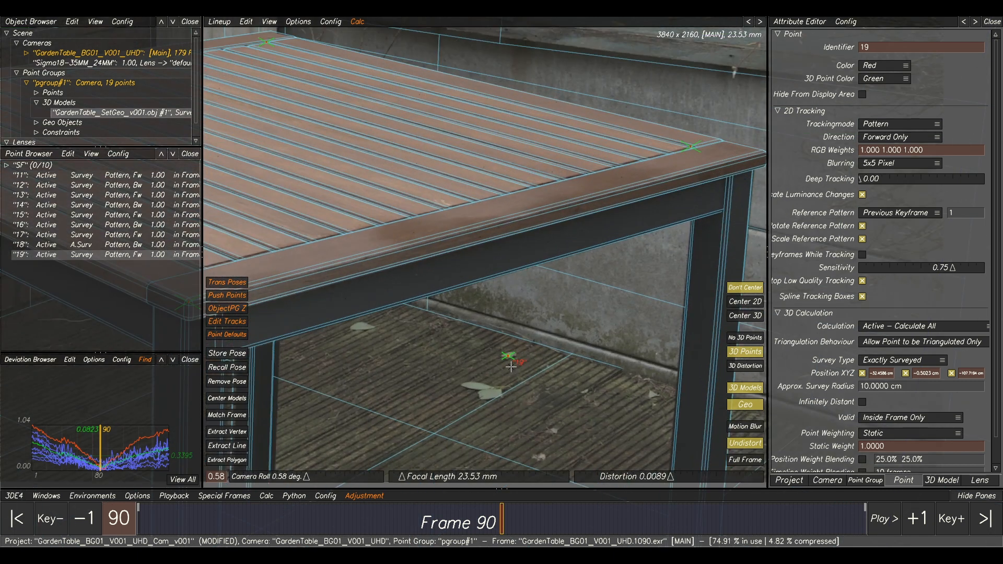
scroll(486, 361, "down", 4)
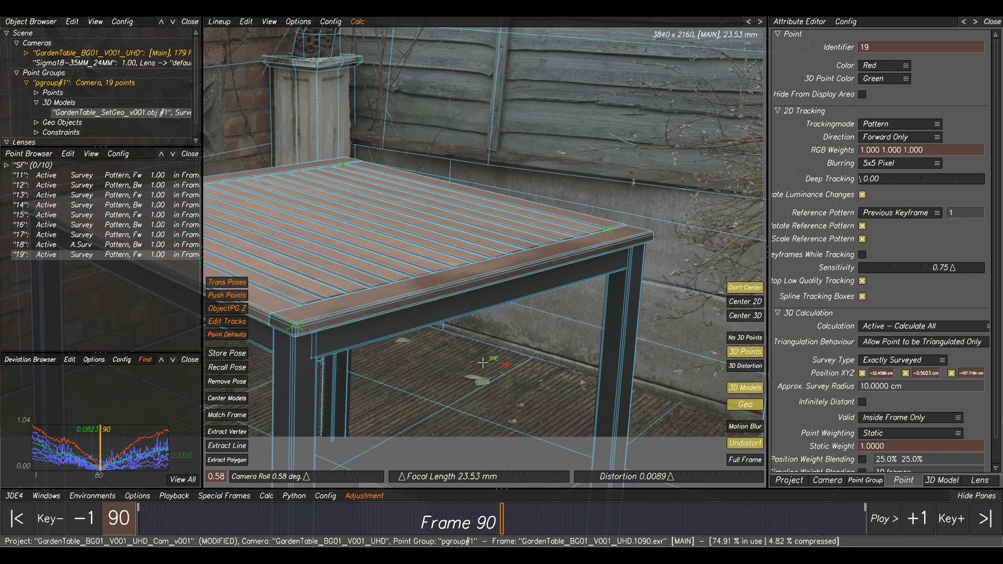
Change point 19's survey type to Survey Free, recalculate the camera and use the result.
right_click(89, 256)
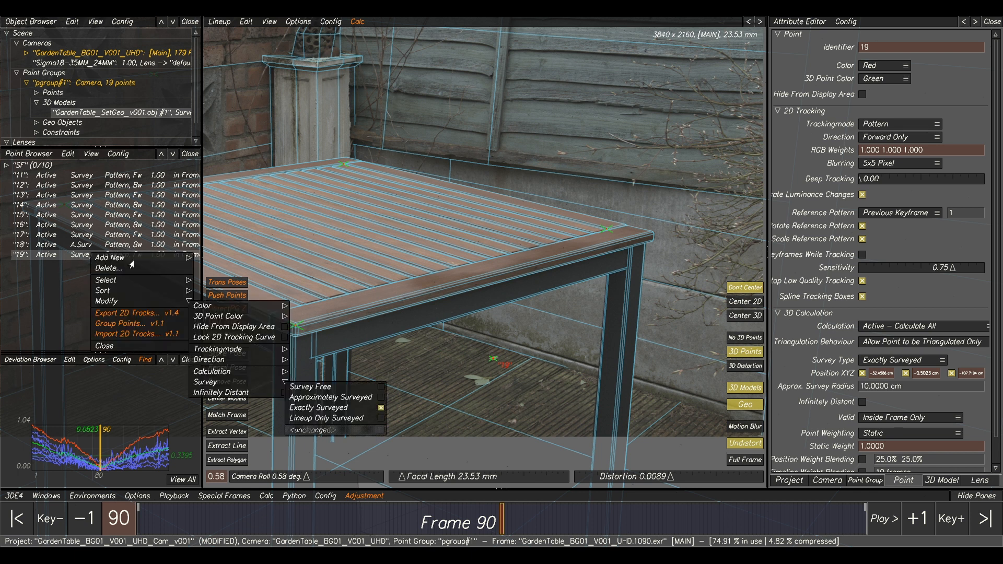
left_click(313, 387)
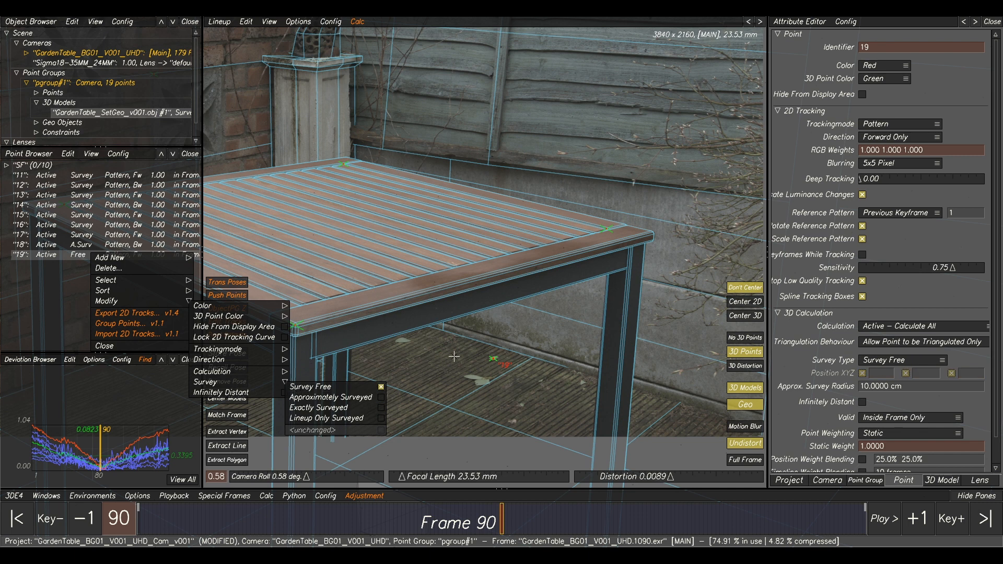
key("alt+c")
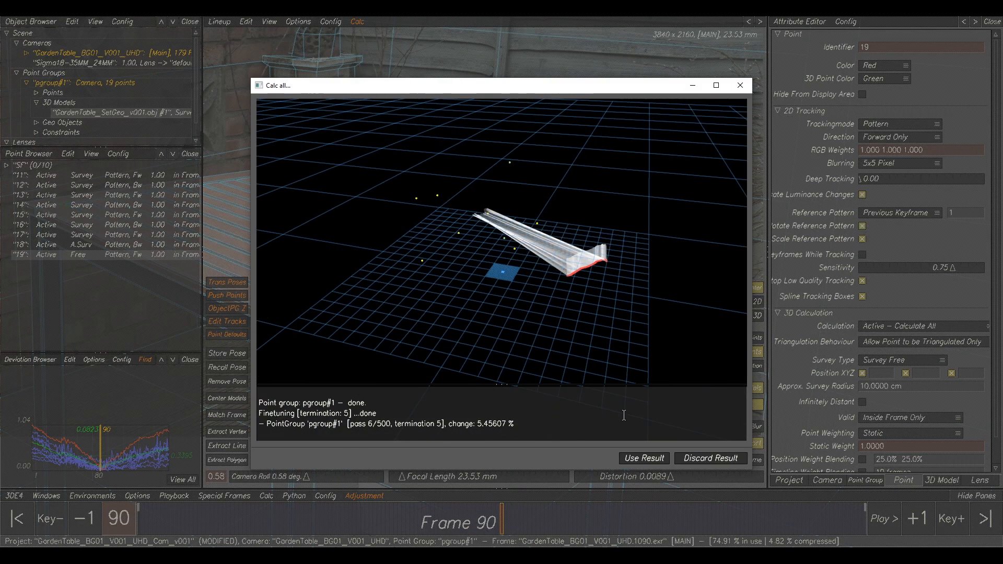
left_click(636, 459)
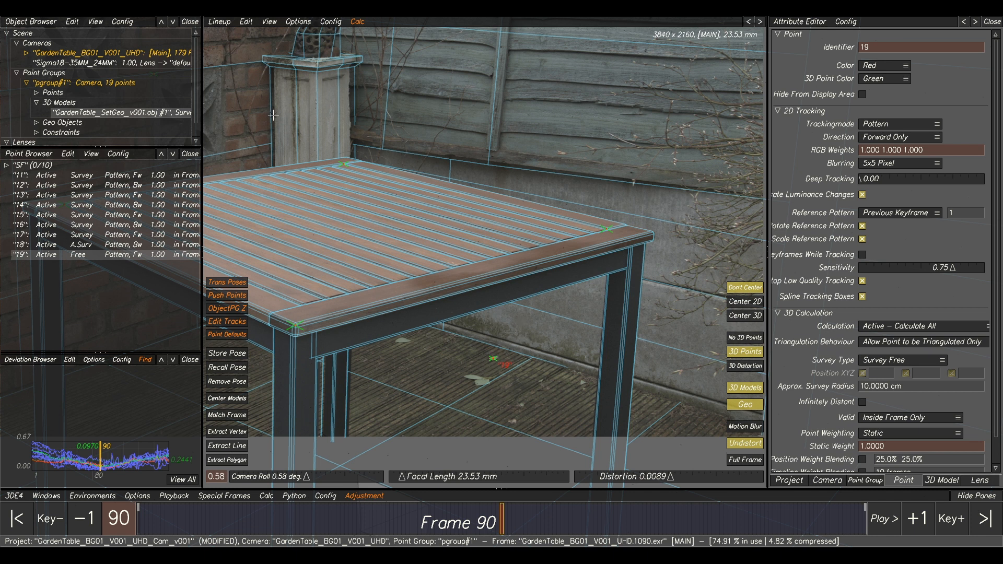
Project point 19 onto the 3D models, then re-solve the camera with the point set to Approximately Surveyed and use the result.
left_click(247, 22)
left_click(280, 97)
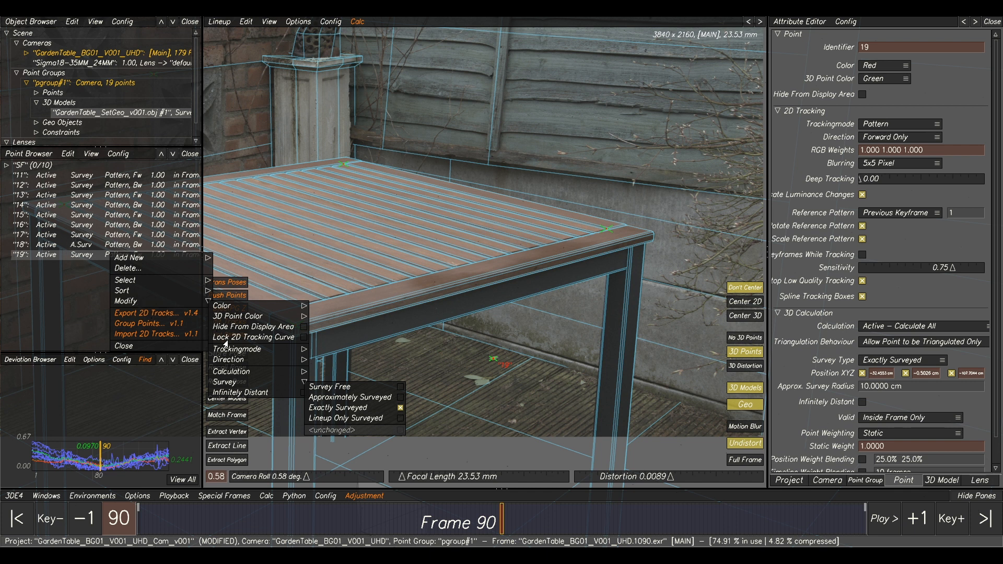
left_click(345, 397)
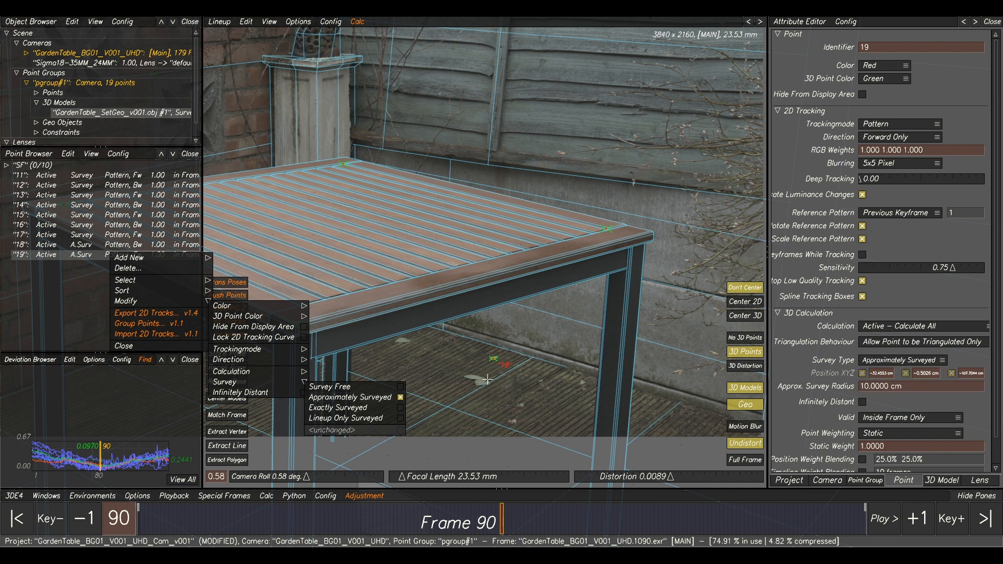
key("alt+c")
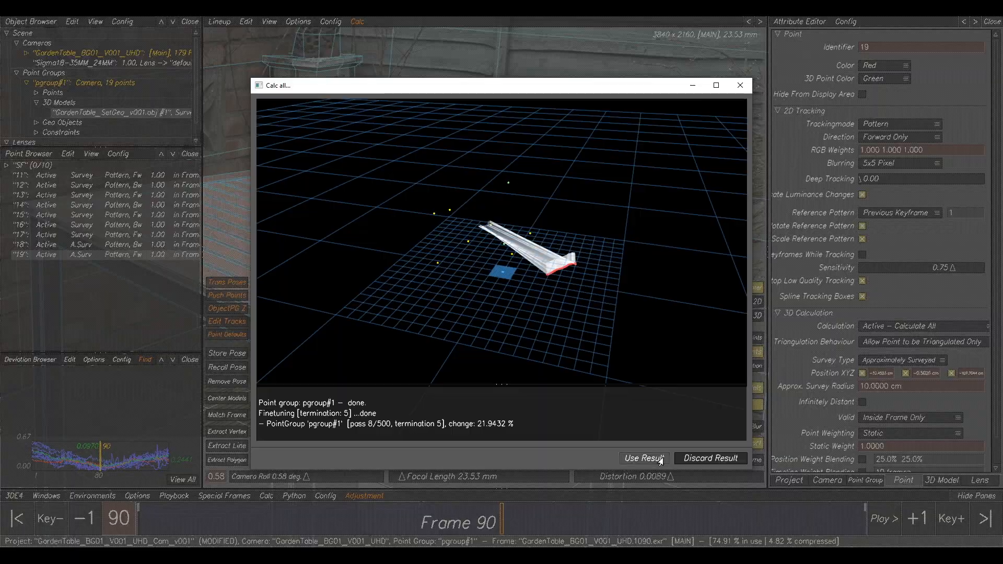
left_click(644, 458)
Select point 15 from the highest deviation curve at the start of the shot and inspect it on the brick wall.
right_click_drag(95, 469, 97, 477, "alt")
right_click_drag(88, 442, 50, 448, "alt")
left_click(31, 435)
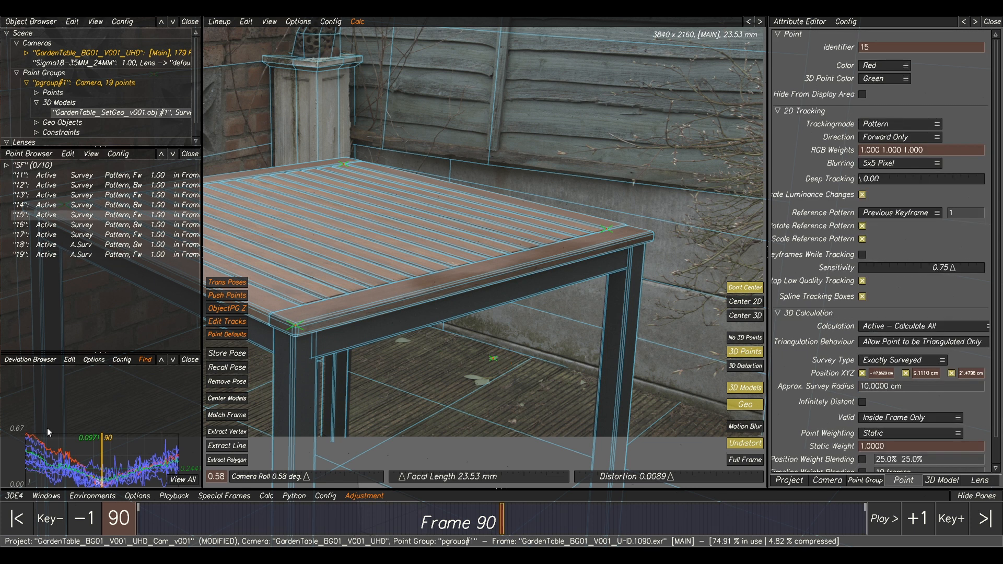
right_click_drag(450, 337, 410, 298, "alt")
middle_click_drag(410, 297, 631, 265, "alt")
right_click_drag(419, 295, 524, 330, "alt")
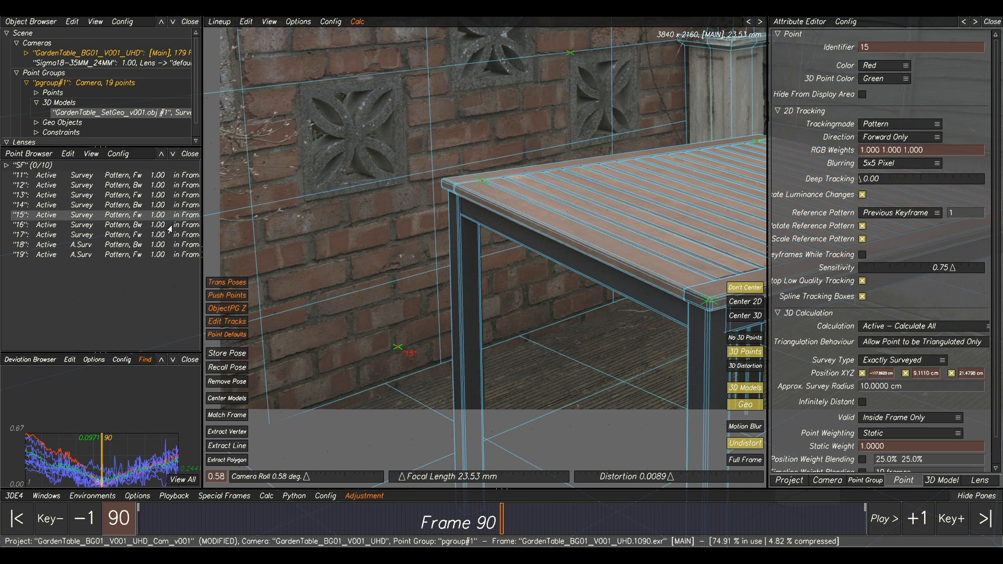
Change point 15's survey type to Survey Free, recalculate the camera and use the result.
left_click(244, 22)
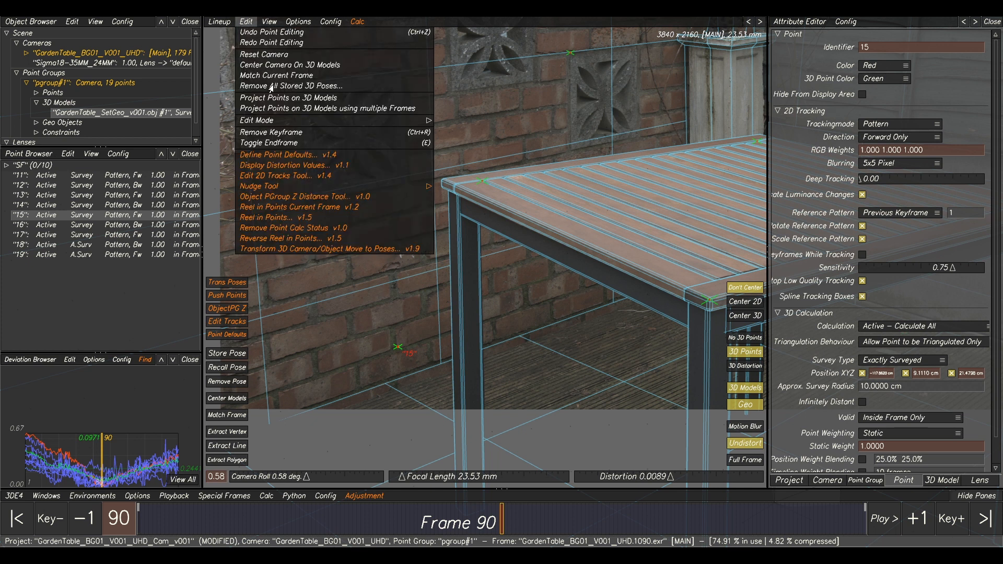
right_click(97, 221)
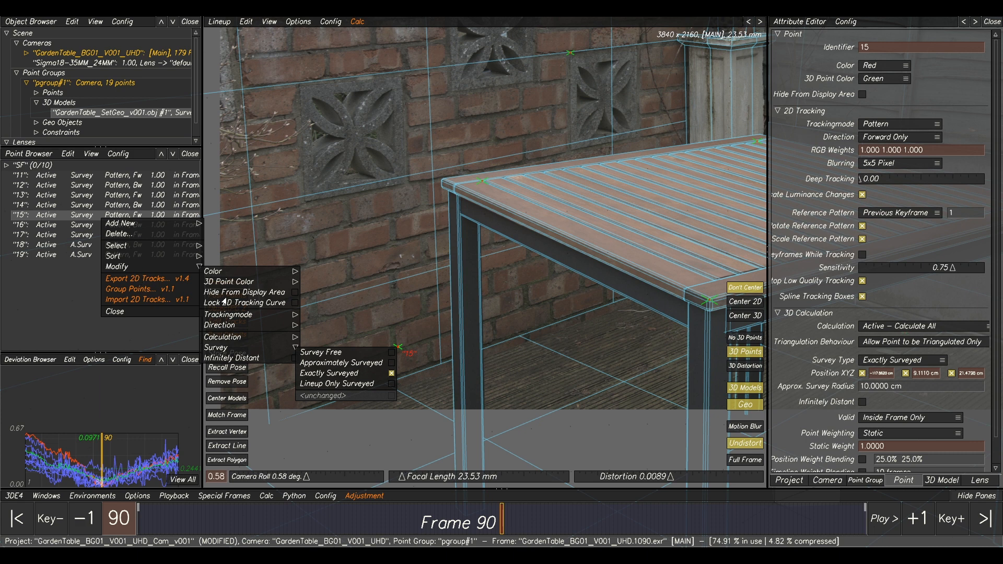
left_click(314, 353)
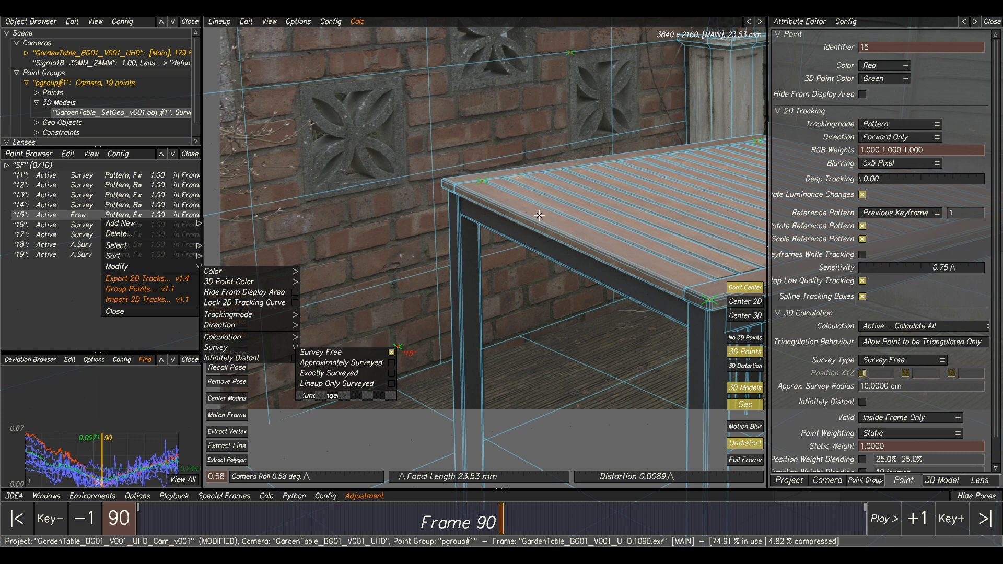
key("alt+c")
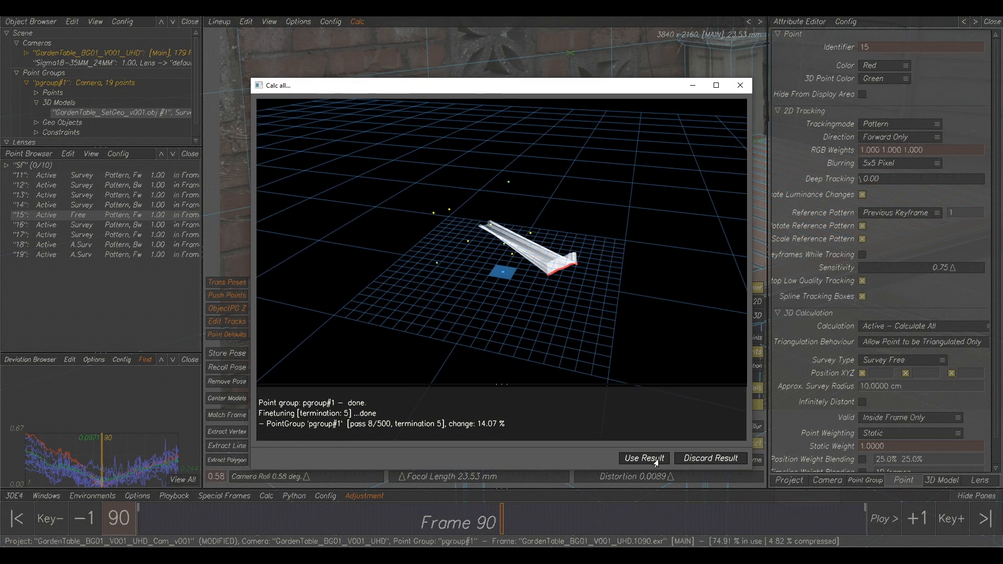
left_click(647, 457)
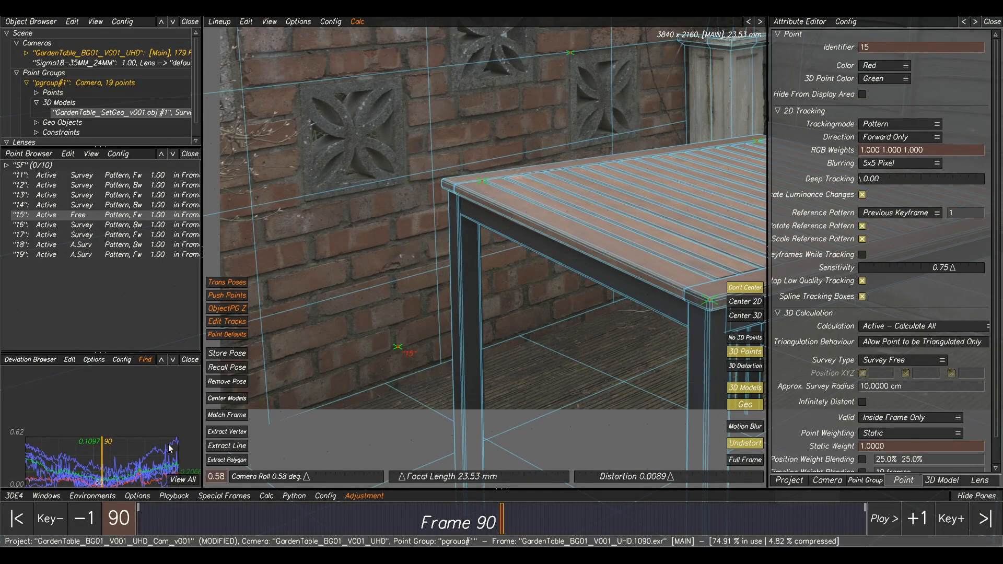
Project point 15 onto the 3D models in Lineup at frame 90.
left_click(246, 21)
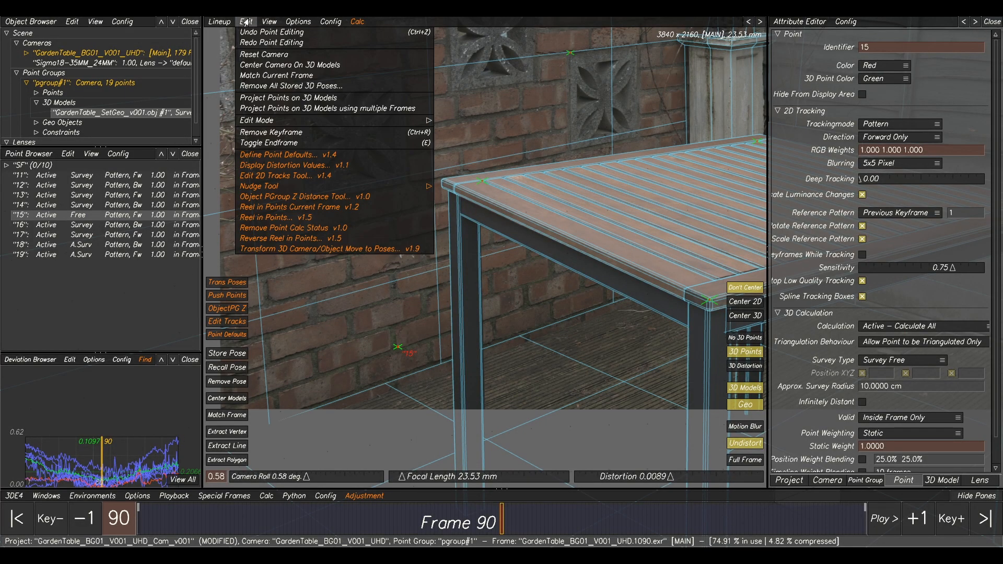
left_click(286, 98)
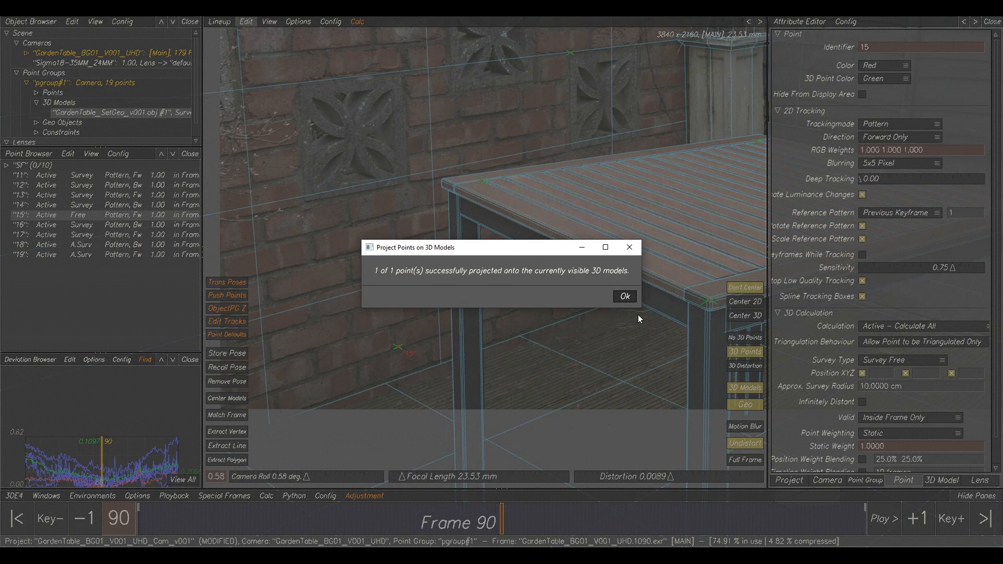
left_click(625, 297)
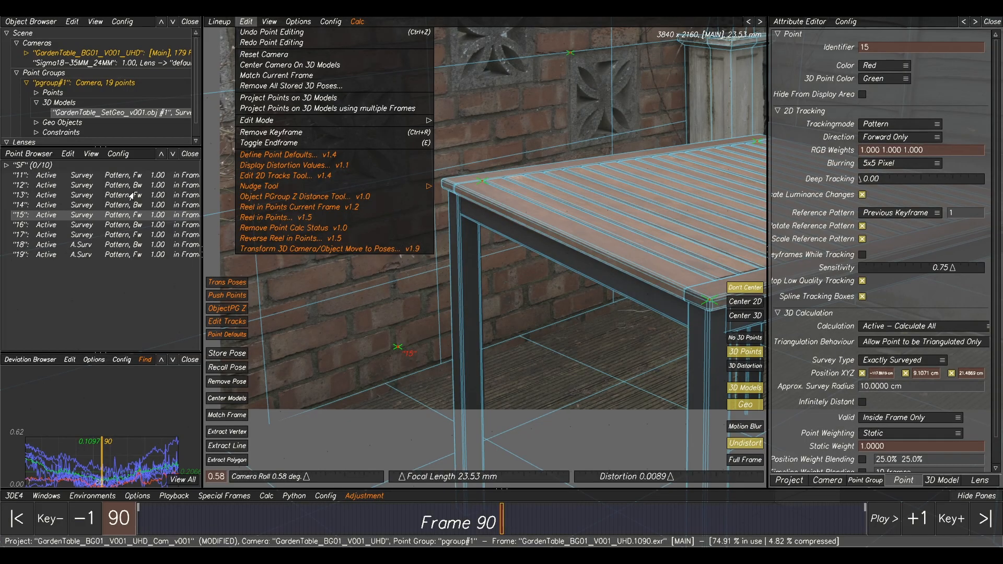
Set point 15's survey type to Approximately Surveyed, recalculate the camera and use the result.
right_click(79, 220)
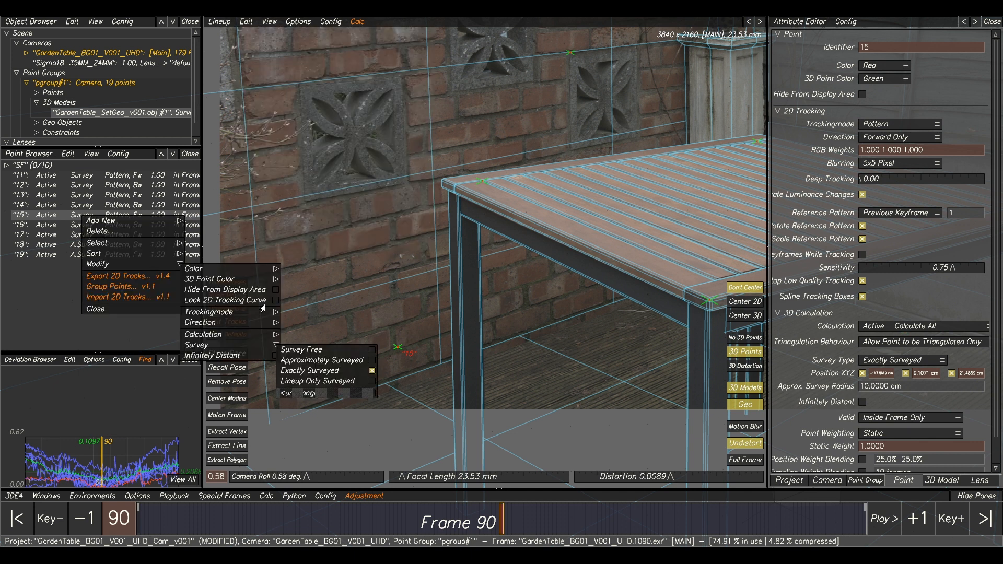
left_click(313, 360)
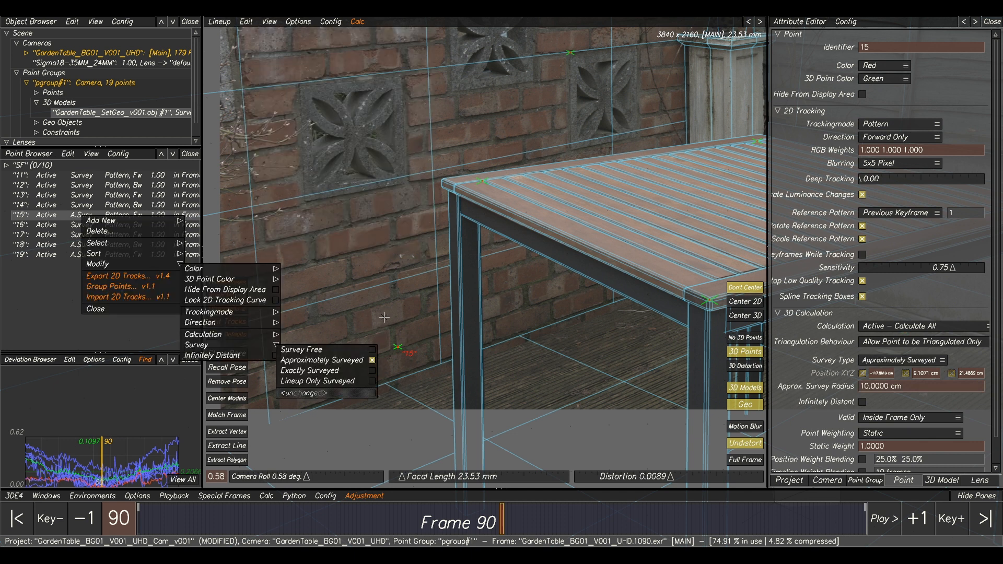
key("alt+c")
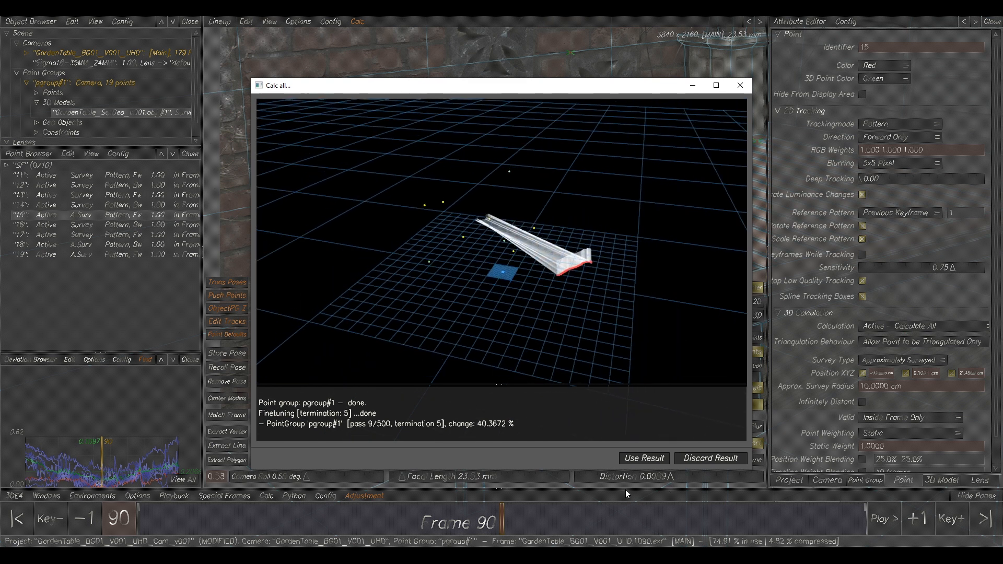
left_click(638, 452)
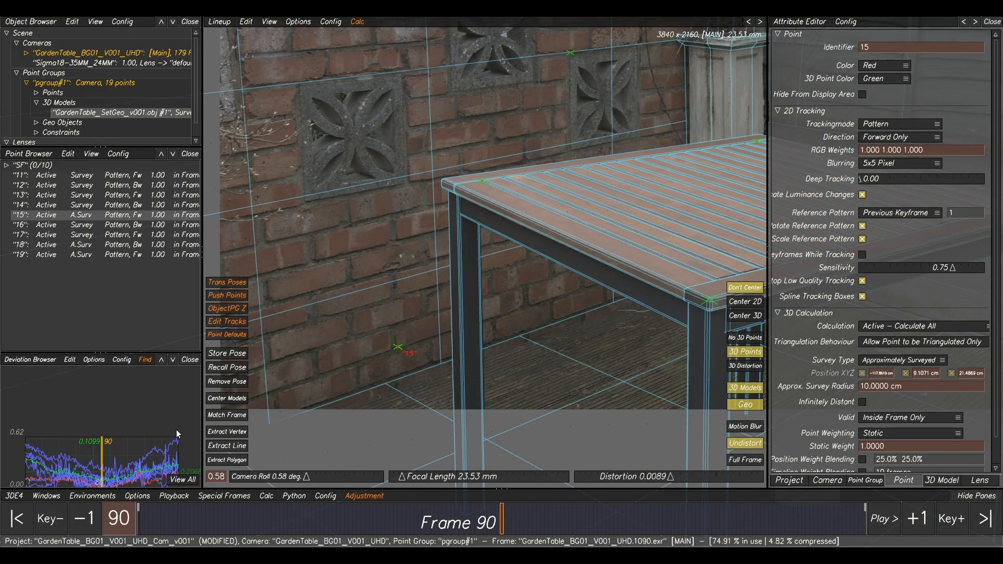
Select point 17 from a high deviation curve in the second half of the shot and inspect it on the brick wall.
left_click(142, 448)
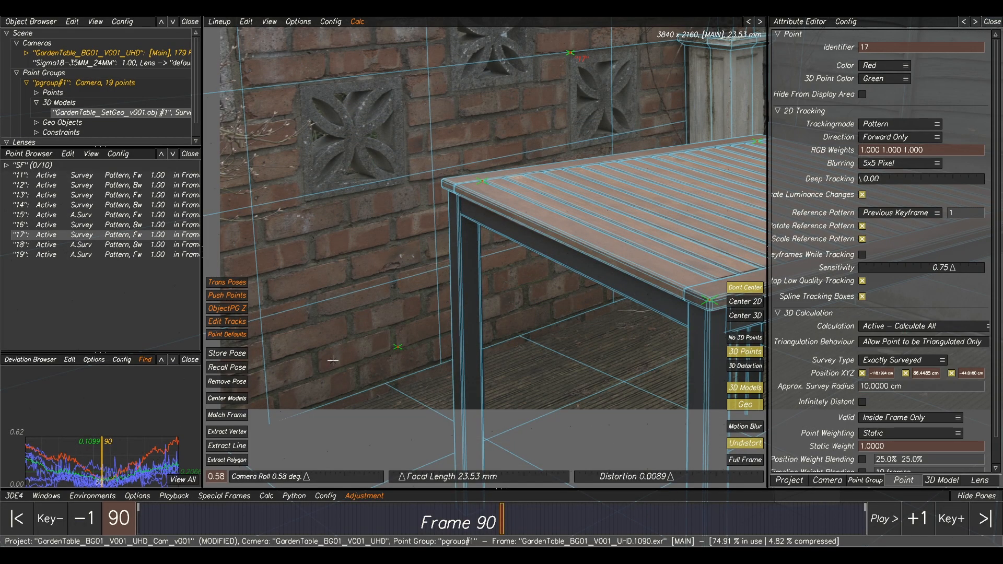
scroll(340, 360, "down", 3)
middle_click_drag(556, 276, 523, 283)
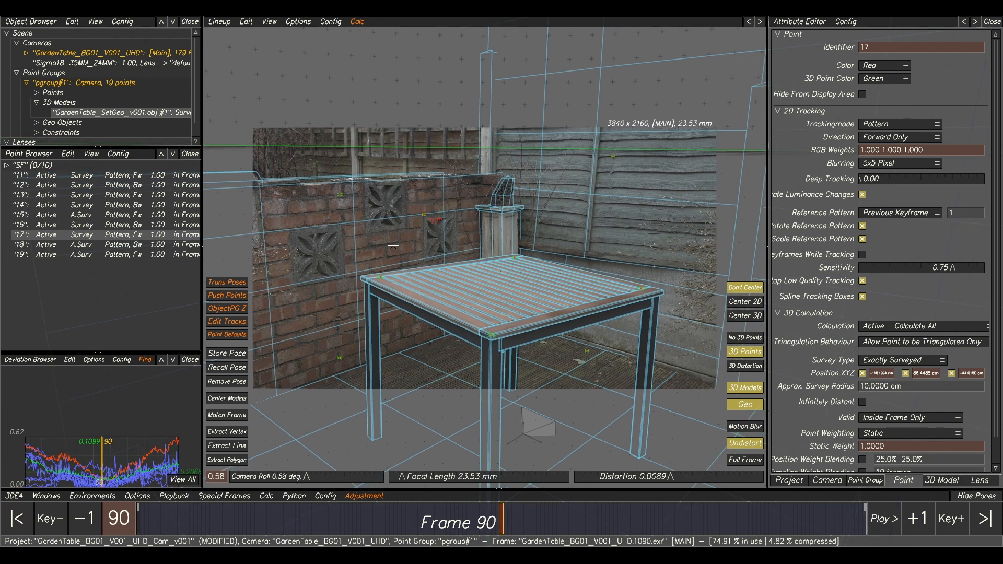
scroll(400, 204, "up", 2)
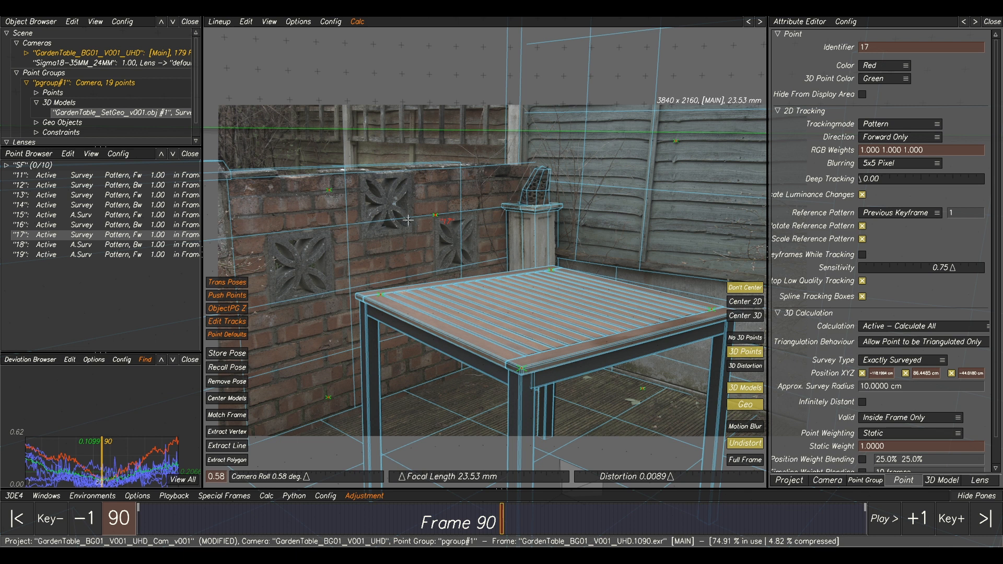
Change point 17's survey type to Survey Free, recalculate the camera and use the result.
right_click(110, 236)
mouse_move(128, 280)
mouse_move(227, 361)
left_click(319, 367)
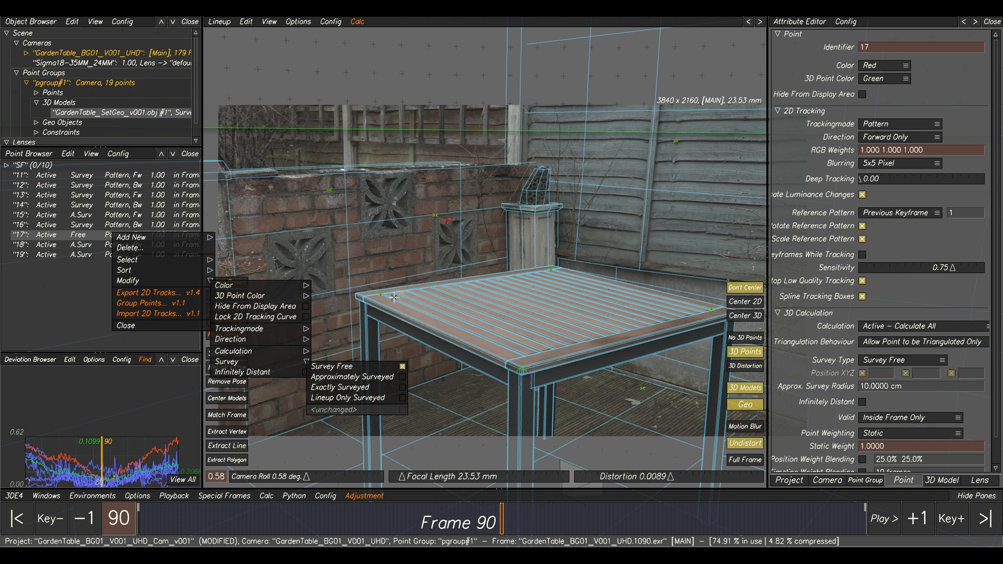
key("alt+c")
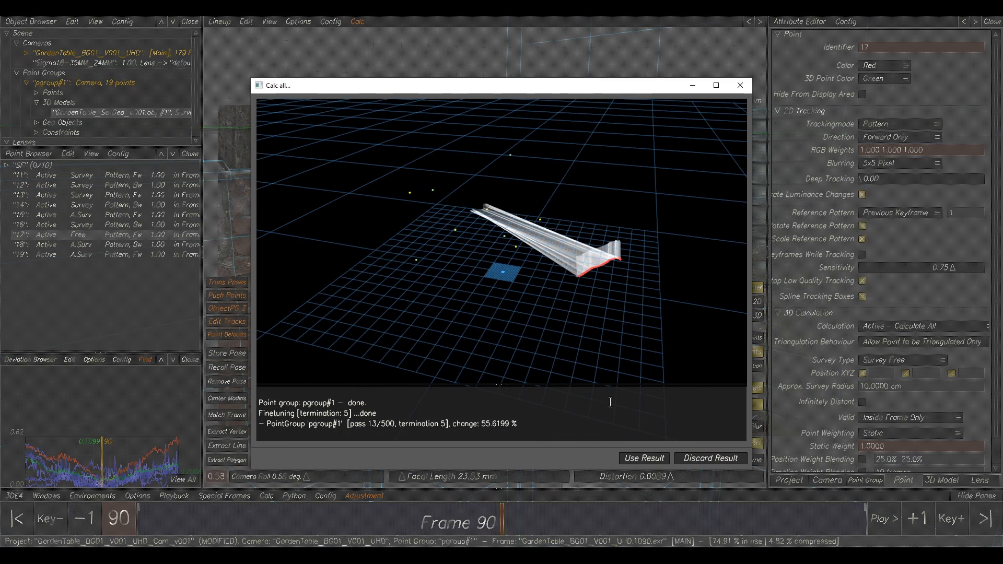
left_click(637, 451)
Project point 17 onto the 3D models at frame 90 and recalculate the camera with it exactly surveyed.
right_click_drag(142, 465, 154, 452)
middle_click_drag(153, 452, 143, 447)
mouse_move(143, 448)
right_mouse_down()
mouse_move(190, 479)
mouse_move(168, 470)
right_mouse_up()
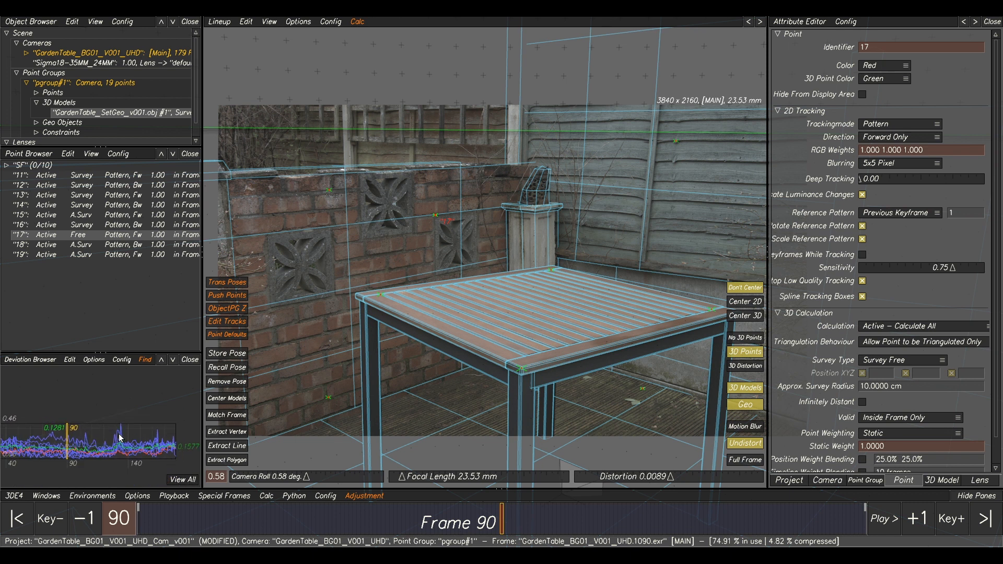
right_click_drag(129, 442, 160, 265)
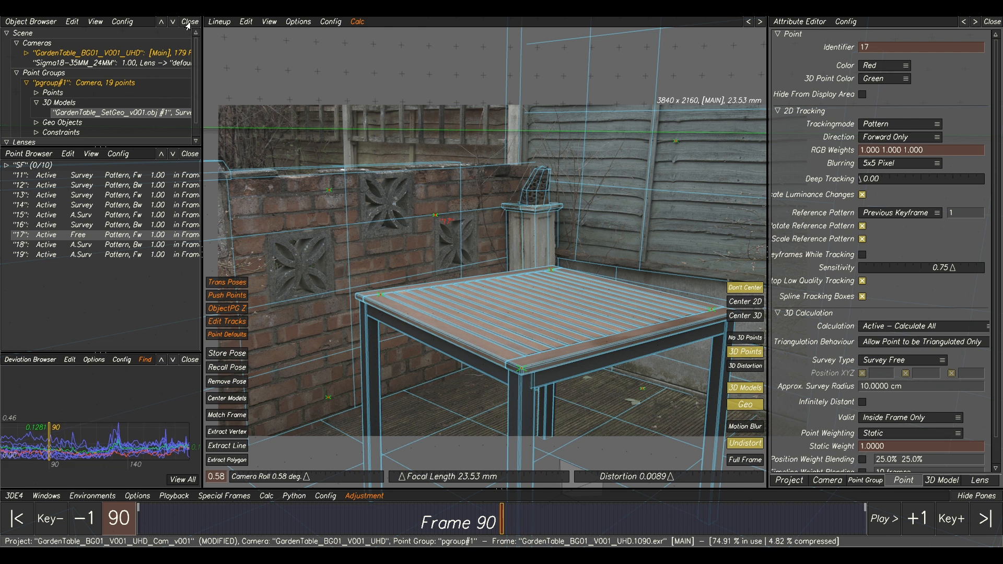
left_click(245, 22)
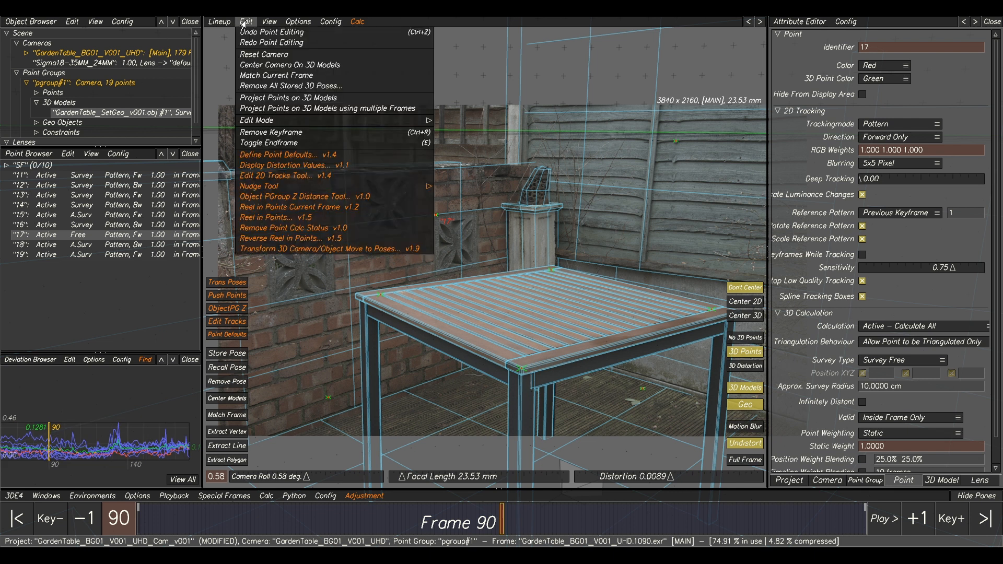
left_click(265, 99)
left_click(623, 300)
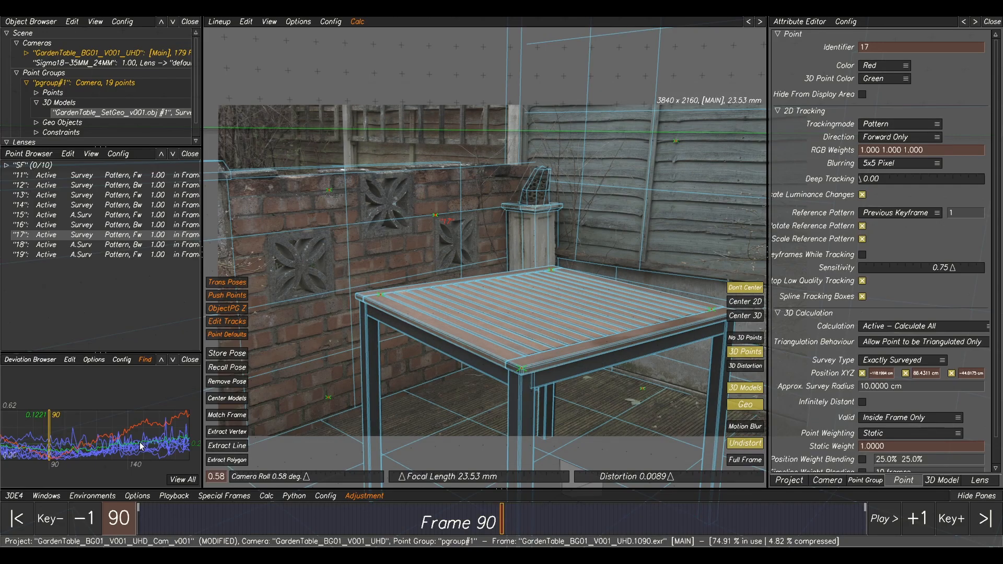
Review the deviation curves across the whole shot and dismiss the antivirus restart prompt.
right_click_drag(140, 445, 98, 447)
middle_click_drag(97, 448, 116, 447)
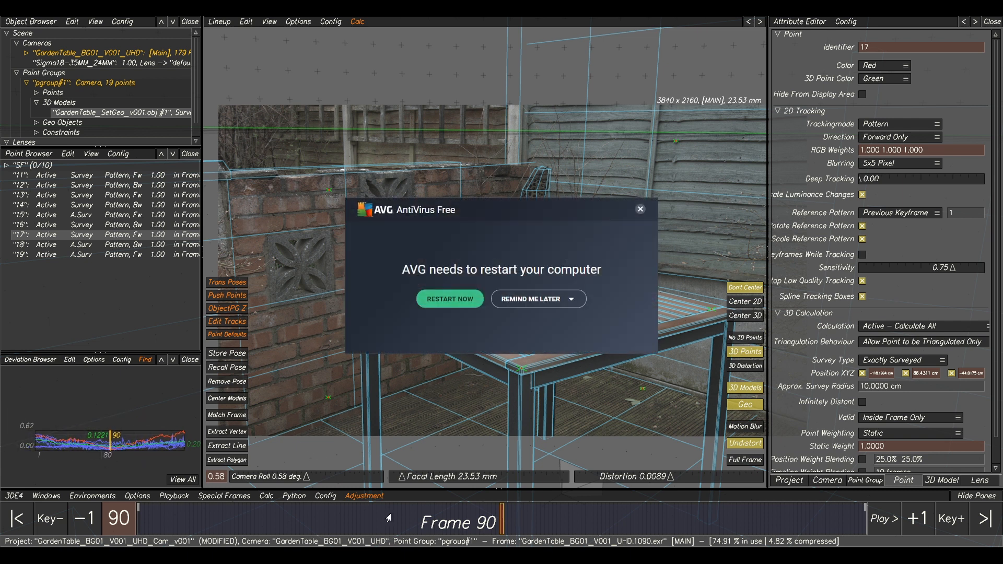
left_click(641, 209)
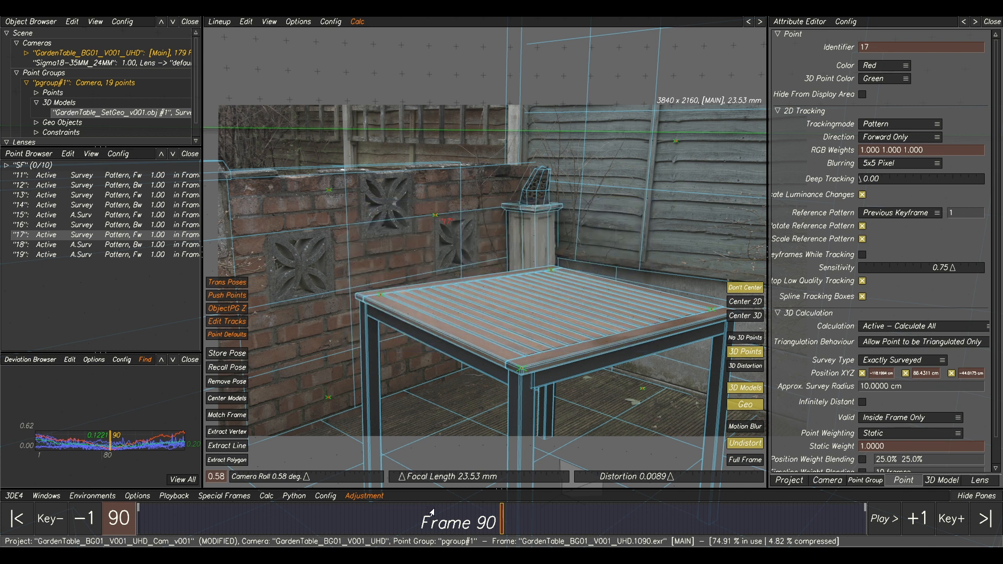
Clear the old Parameter Adjustment result, rerun the adaptive fine focal length adjustment and transfer the best parameters to the project.
mouse_move(450, 554)
left_click(549, 506)
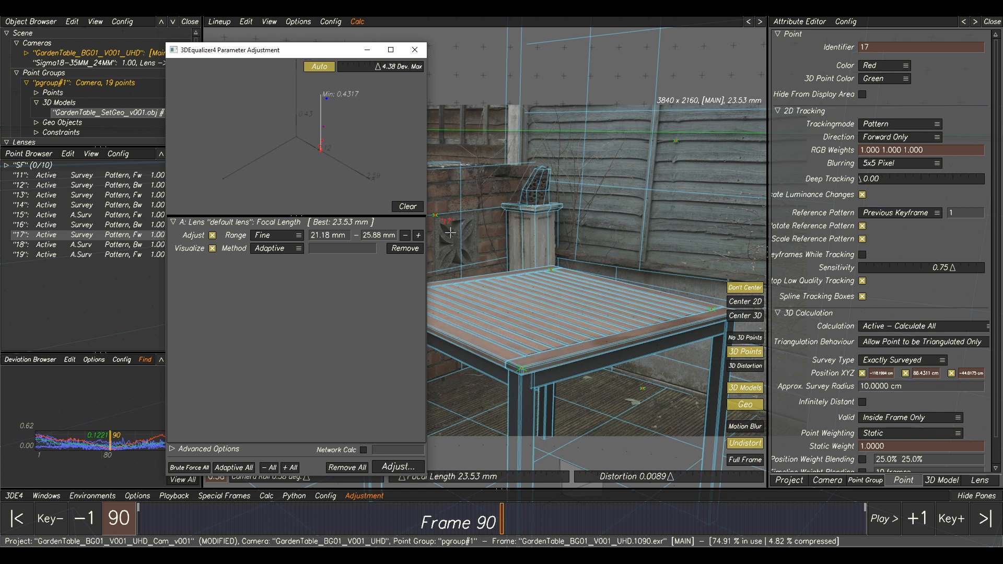
left_click(403, 208)
left_click(408, 465)
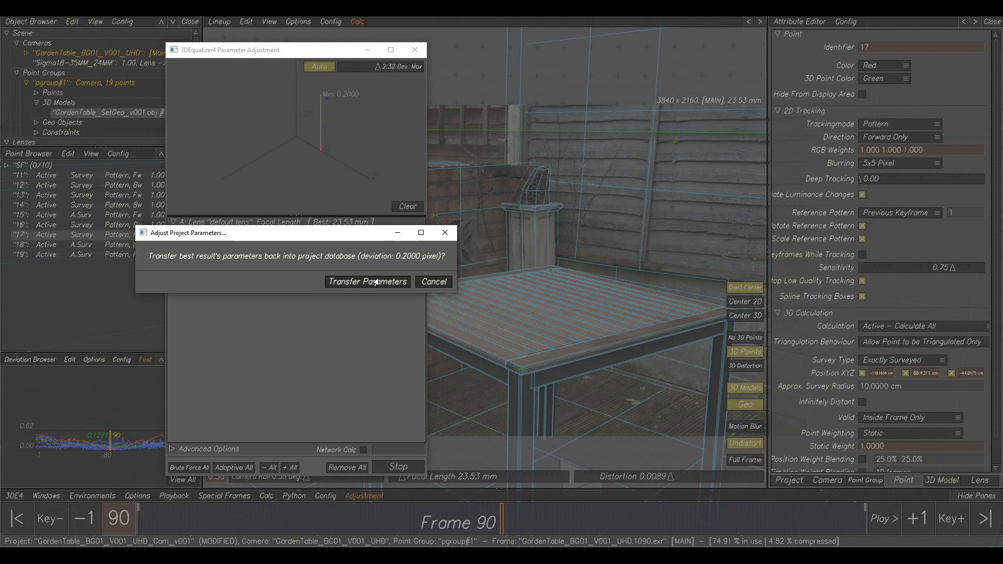
left_click(376, 282)
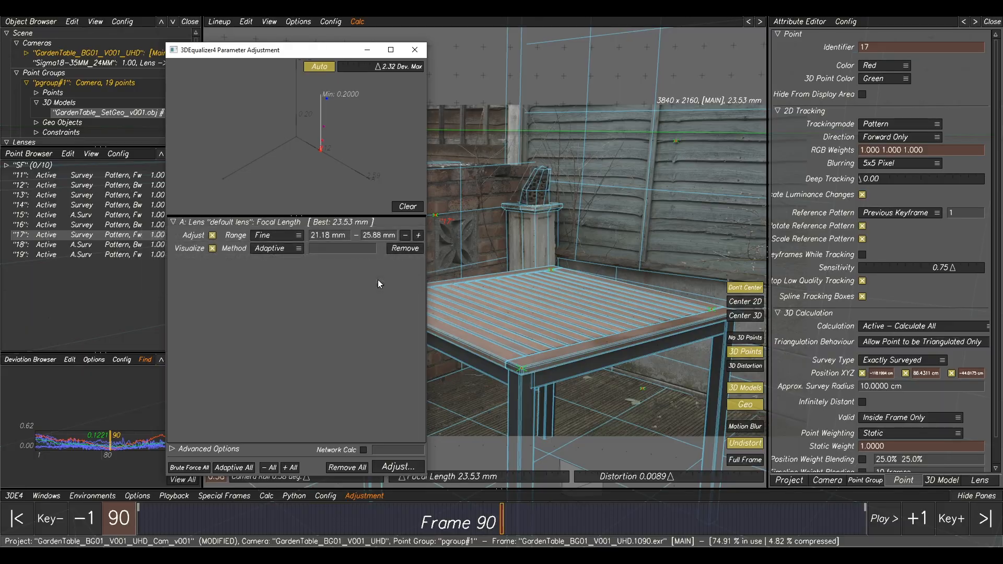
Close the Parameter Adjustment window, recalculate the whole project with the adjusted focal length and use the result.
left_click(414, 49)
key("alt+c")
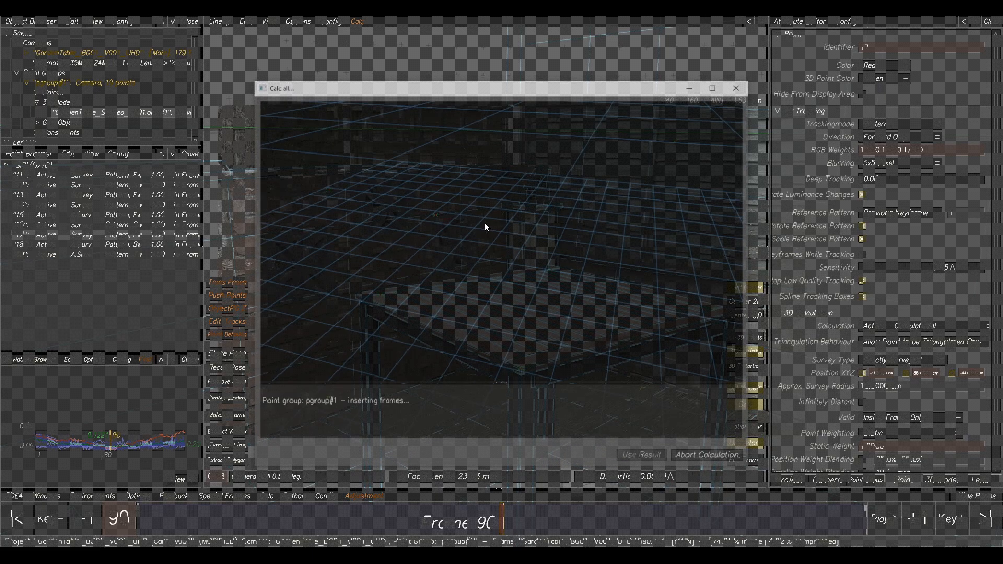
left_click(641, 455)
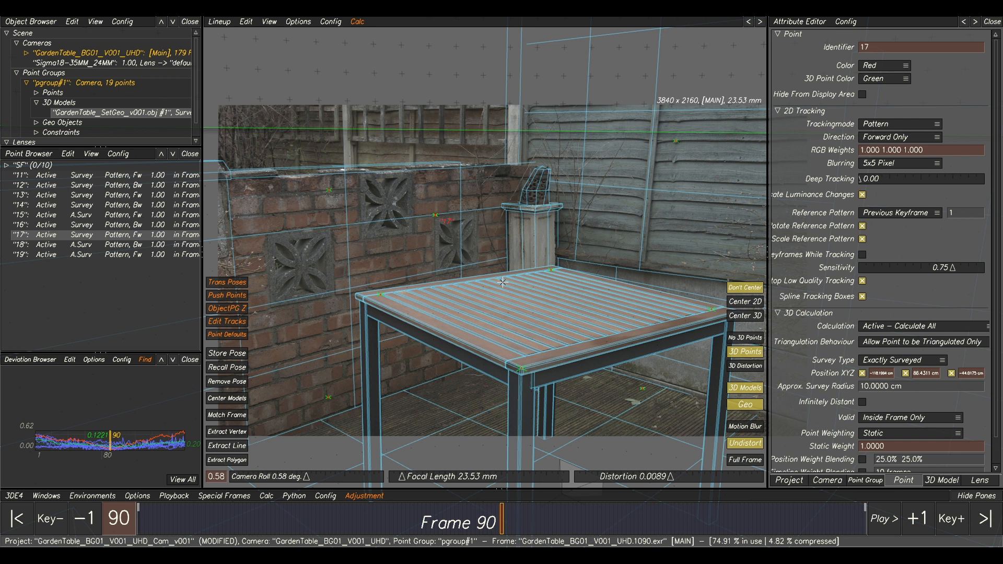
Play and scrub the shot with the full frame in view, toggling the 3D models to check their fit against the plate.
left_click(742, 461)
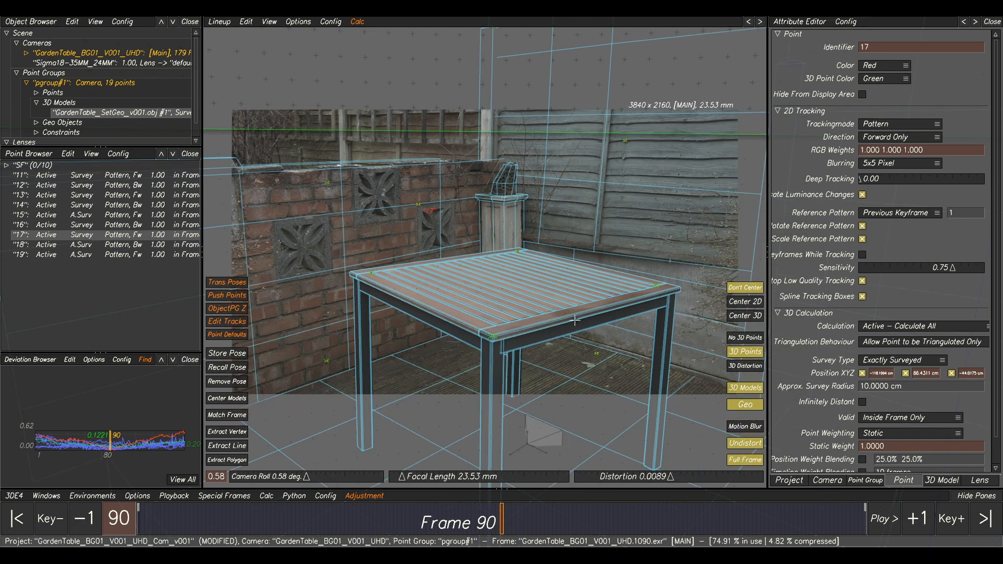
key("space")
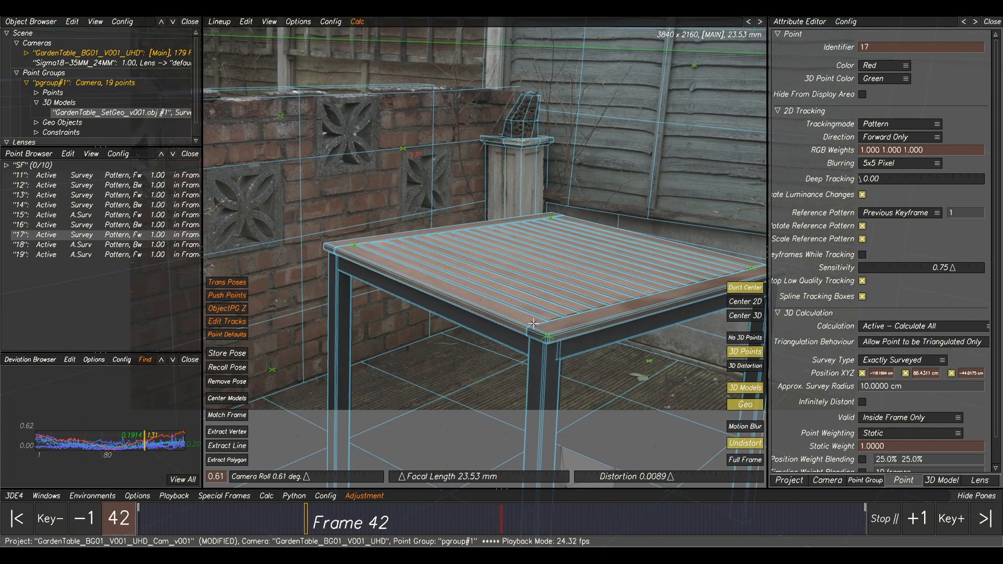
key("space")
scroll(548, 326, "down", 4)
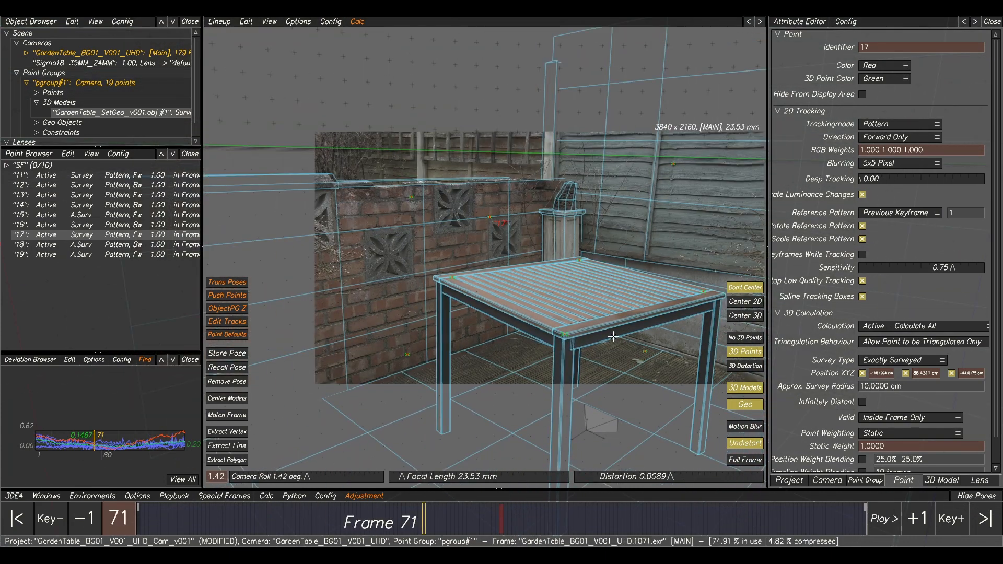
left_click_drag(420, 532, 528, 503)
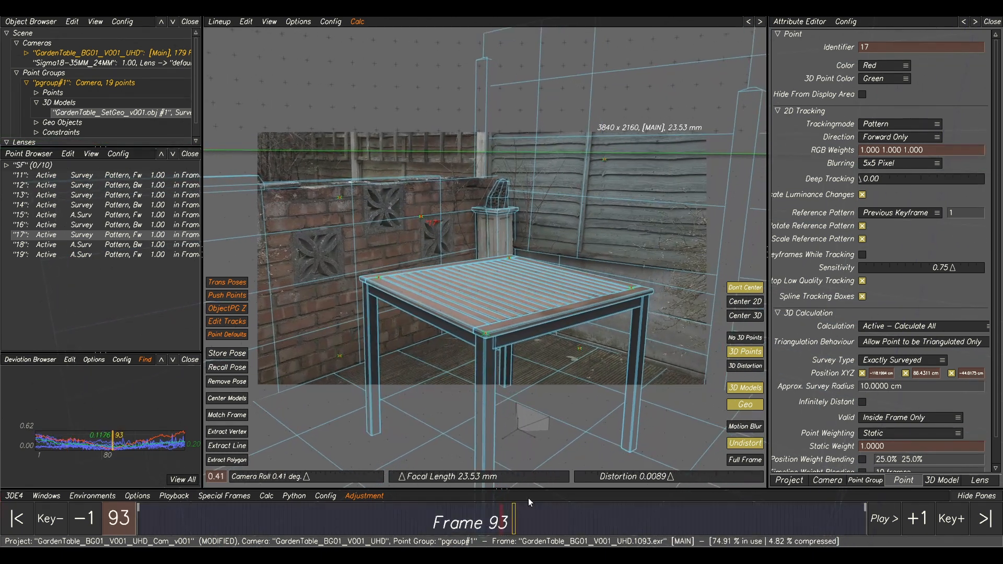
left_click(744, 387)
left_click(744, 388)
Save the project to the MM001\tut folder, overwriting GardenTable_BG01_V001_UHD_Cam_v001.3de.
left_click(13, 496)
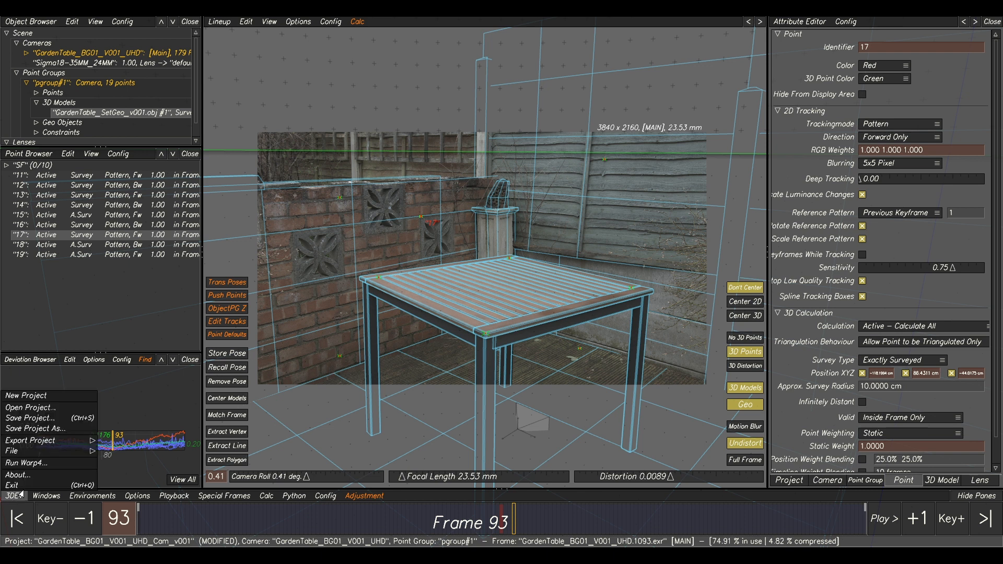
left_click(36, 429)
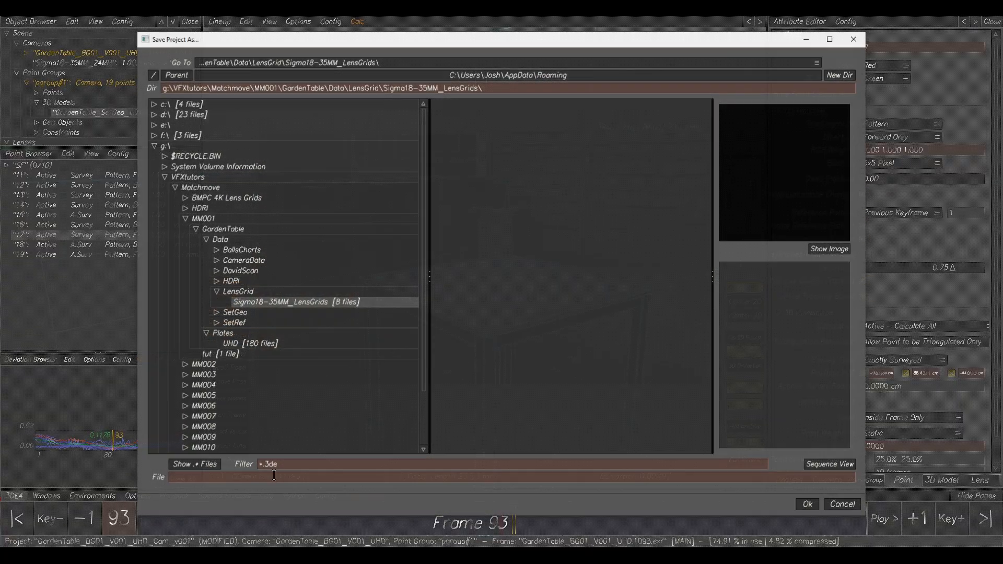
left_click(224, 355)
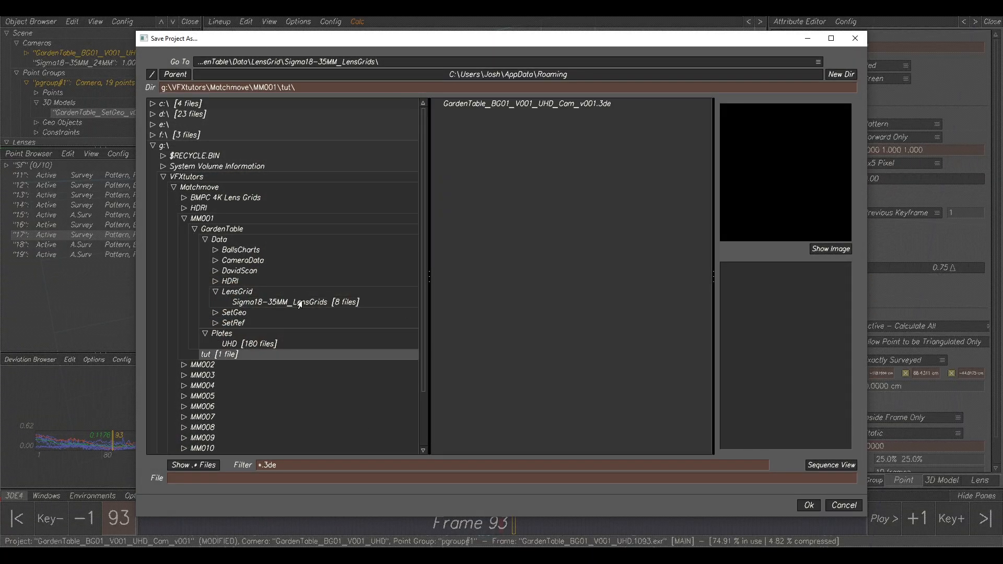
left_click(553, 104)
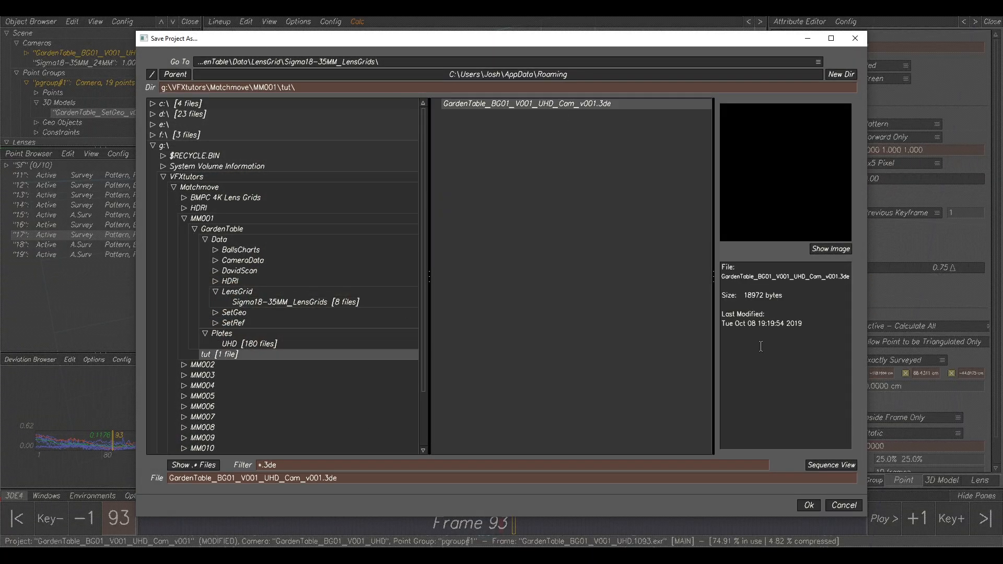
left_click(808, 505)
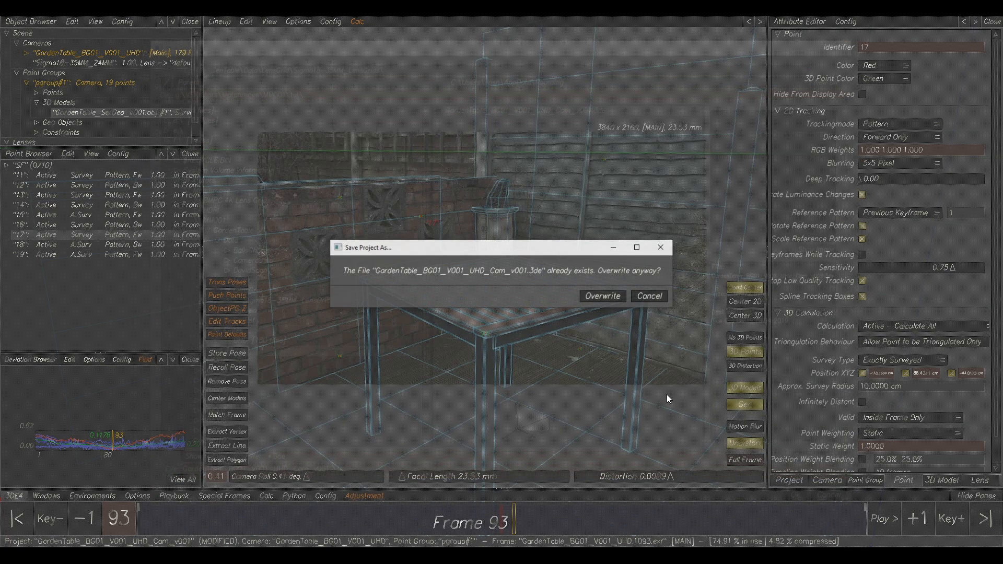
left_click(602, 297)
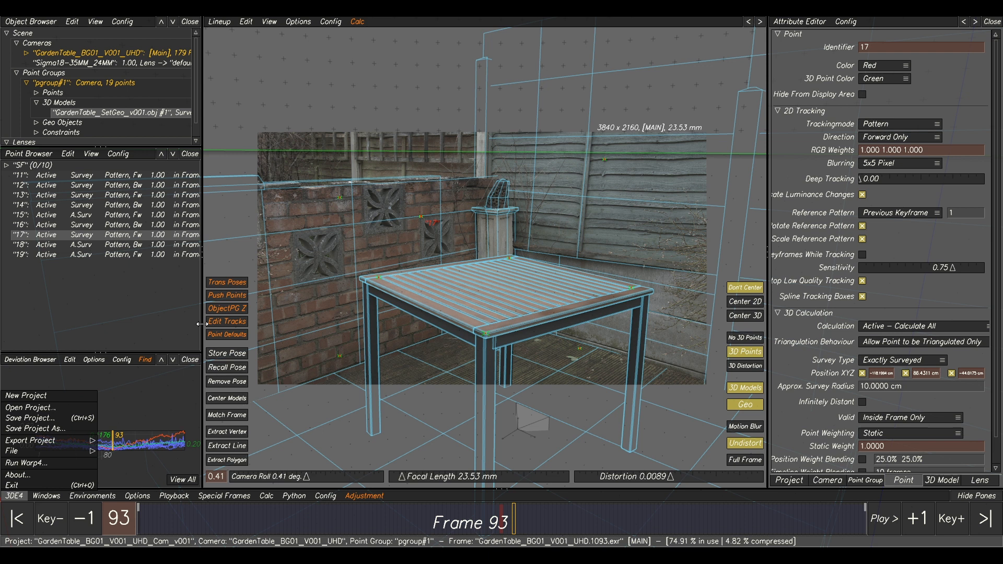
left_click(425, 278)
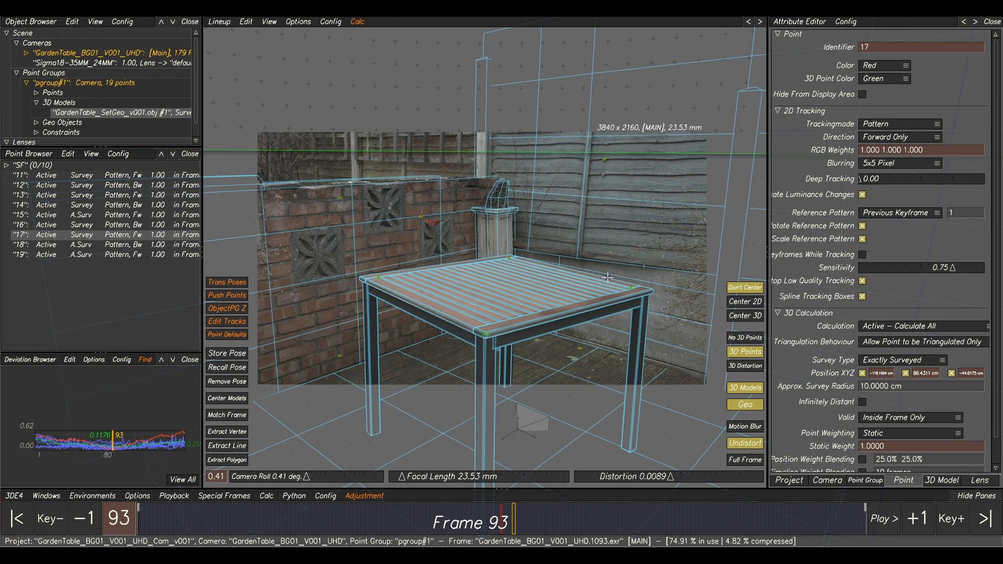
Compare the undistorted and distorted plate in the lineup view, finishing with undistortion off.
left_click(745, 447)
left_click(745, 447)
left_click(744, 447)
left_click(745, 447)
left_click(745, 447)
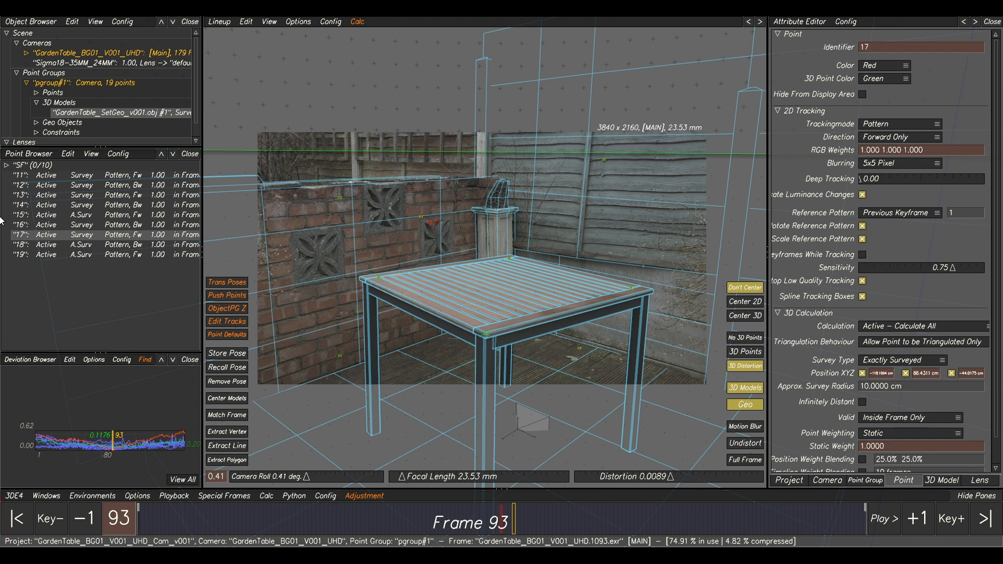
Set up a Maya MEL-script export of the project with the start frame at 1001.
left_click(13, 497)
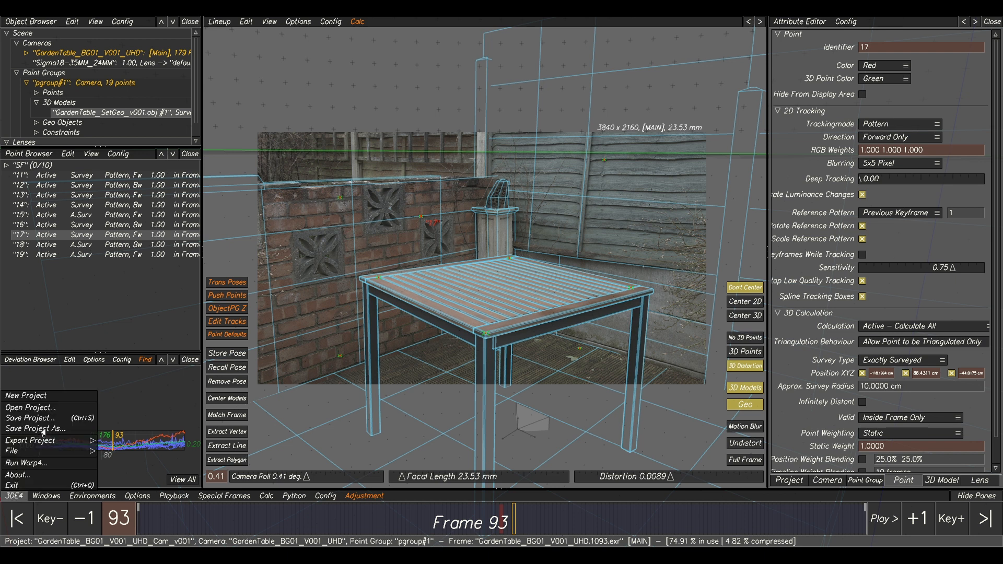
mouse_move(90, 442)
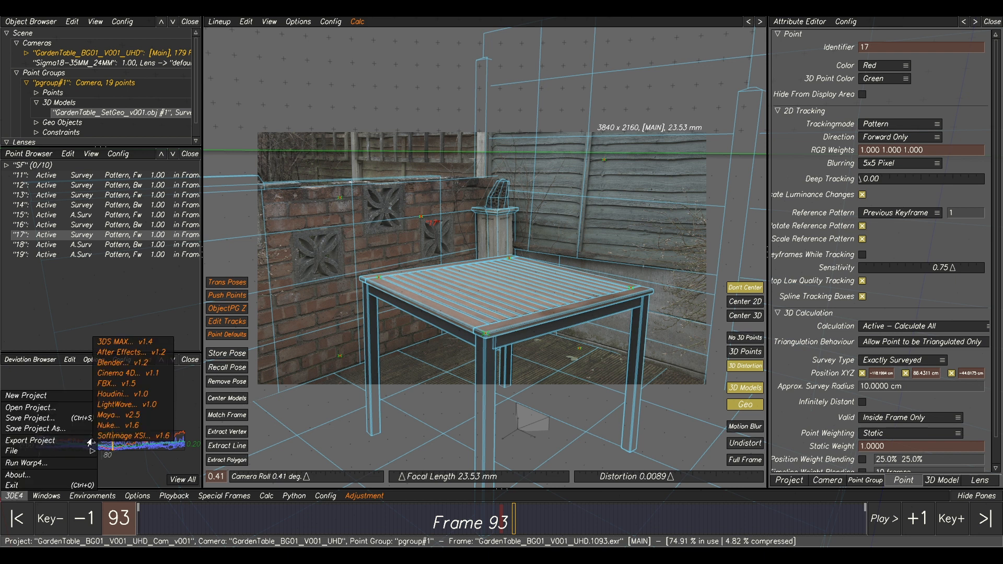
left_click(118, 415)
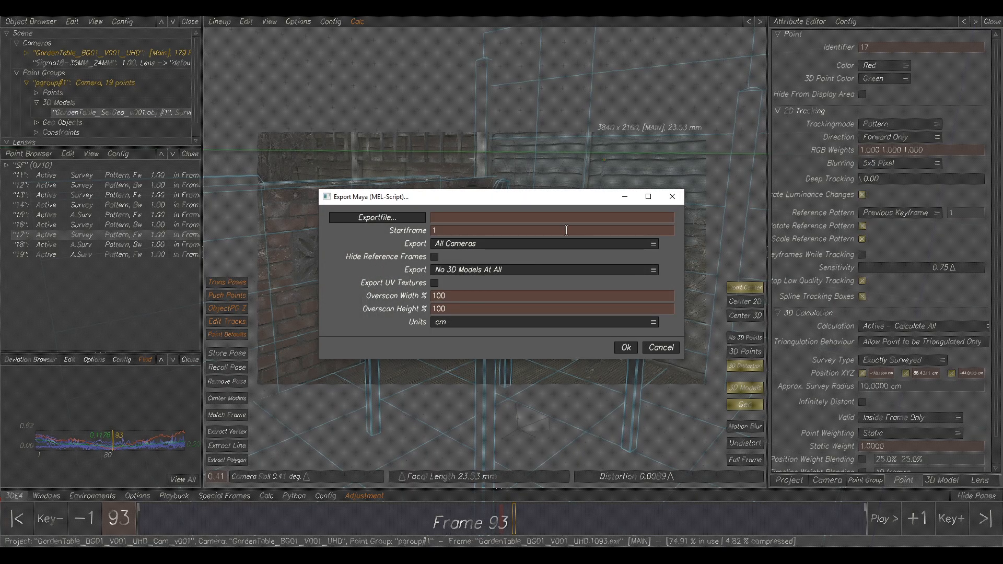
double_click(442, 230)
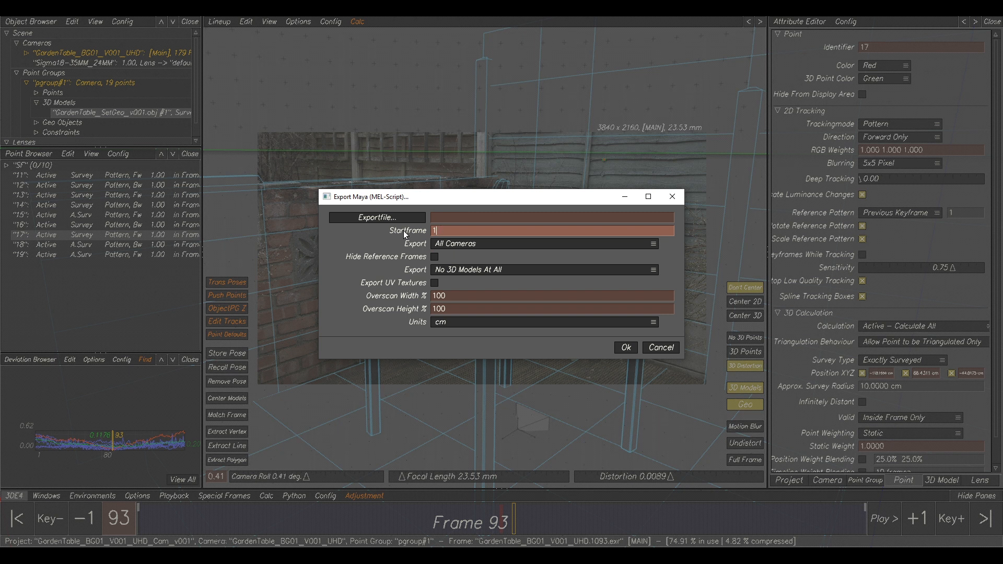
type("1001")
double_click(433, 230)
Name the Maya export file GardenTable_BG01_V001_UHD_Cam_V001 in the MM001\tut folder and run the export.
left_click(368, 219)
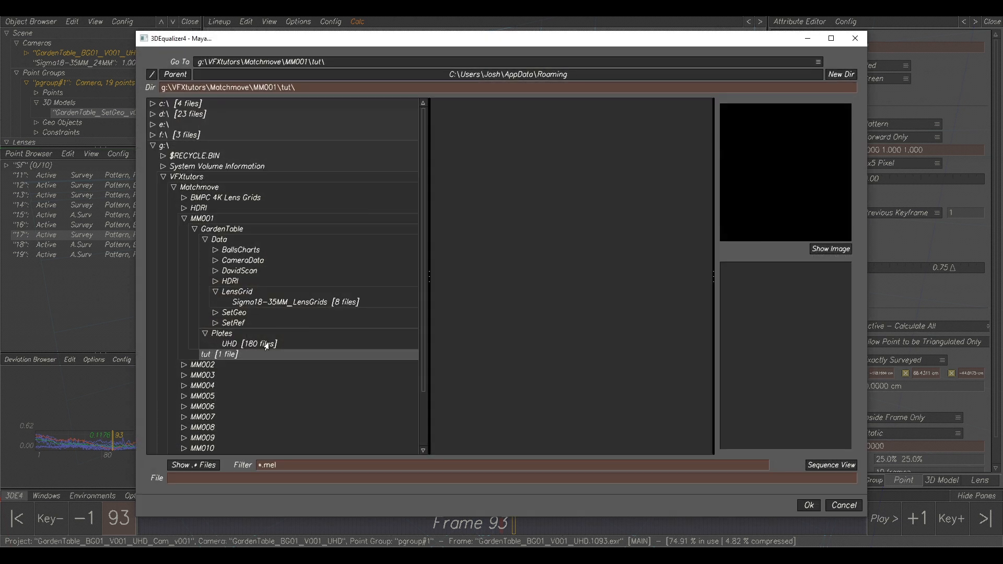
left_click(215, 478)
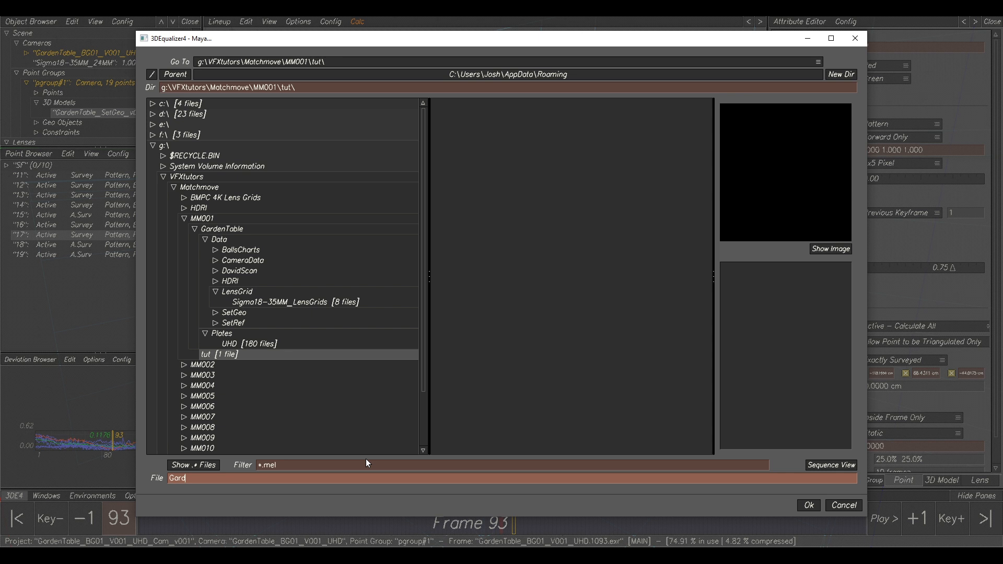
type("GardenTable_BG01_V001_UHD_")
type("Cam_V001")
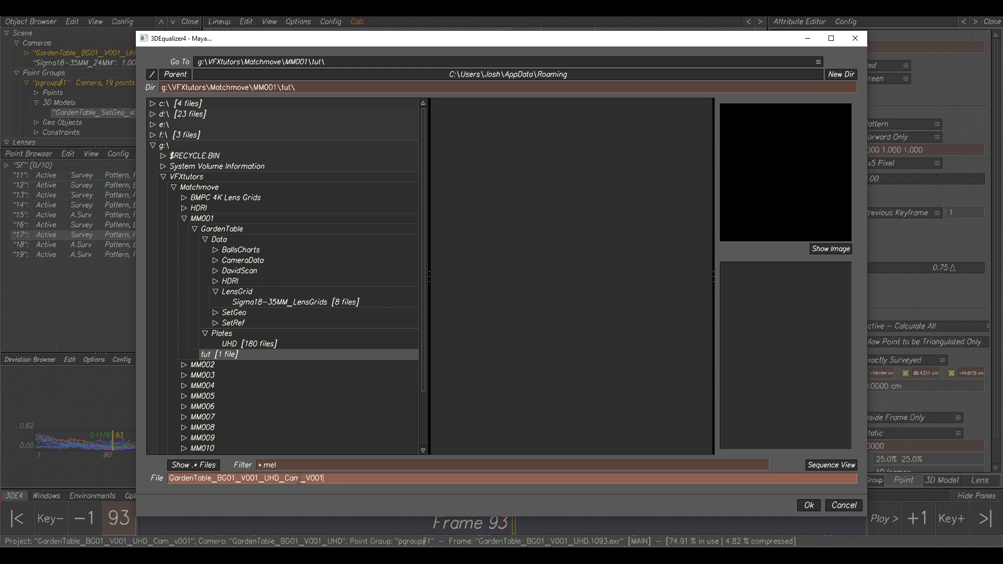
left_click(808, 505)
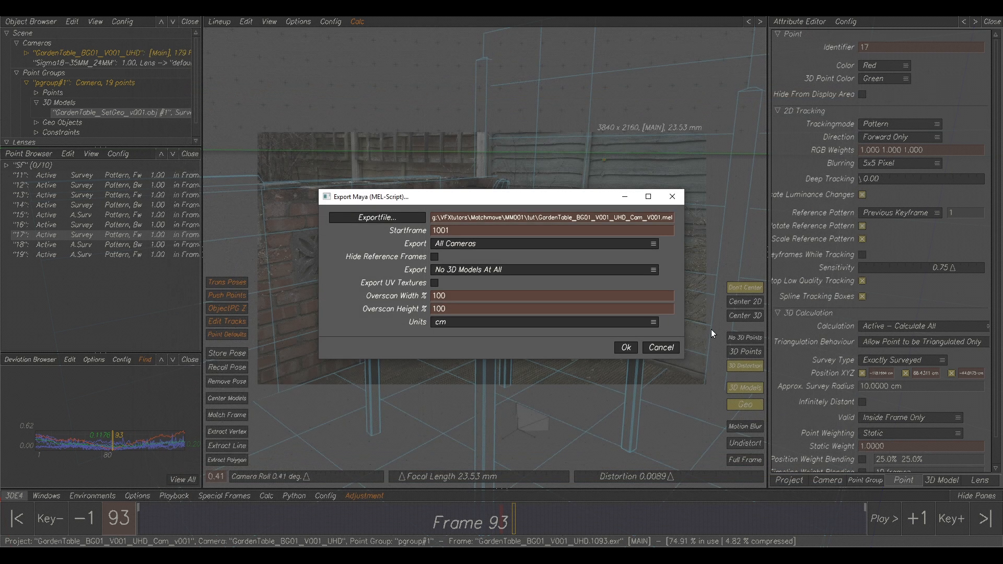
left_click(626, 348)
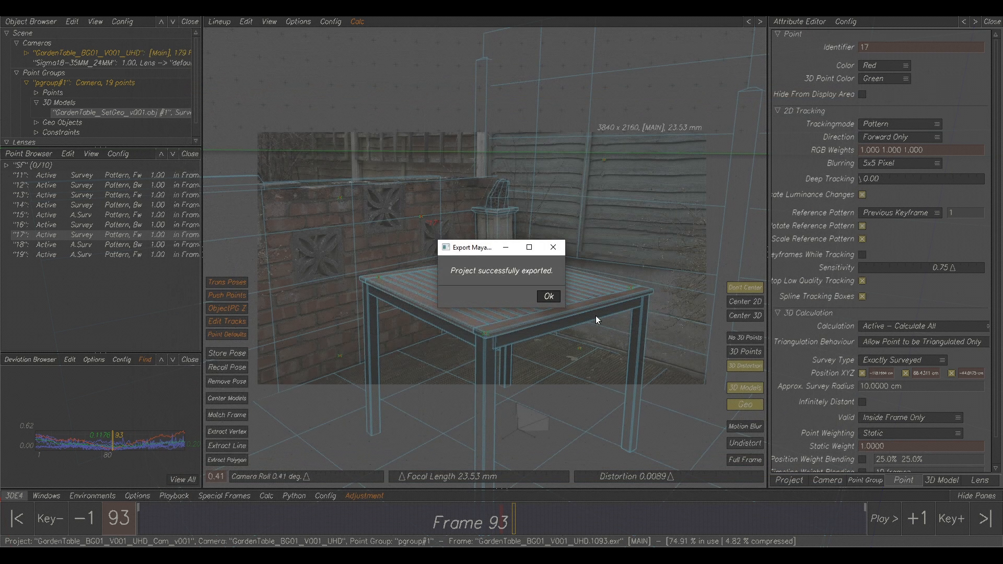
left_click(548, 297)
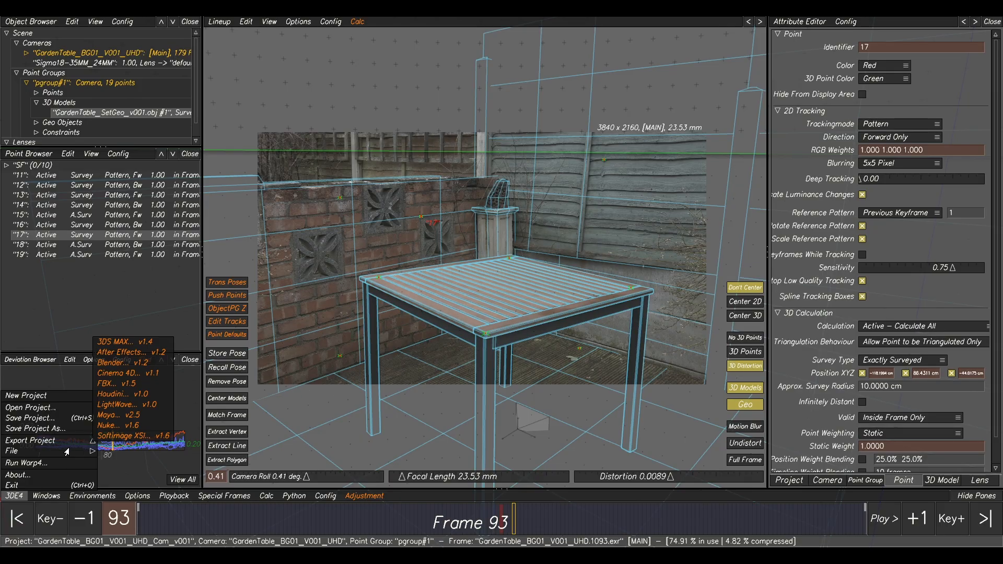
Export the Nuke LD_3DE4 lens distortion node to MM001\tut as GardenTable_BG01_V001_UHD_NukeLDNode_V001 with start frame 1001.
mouse_move(68, 452)
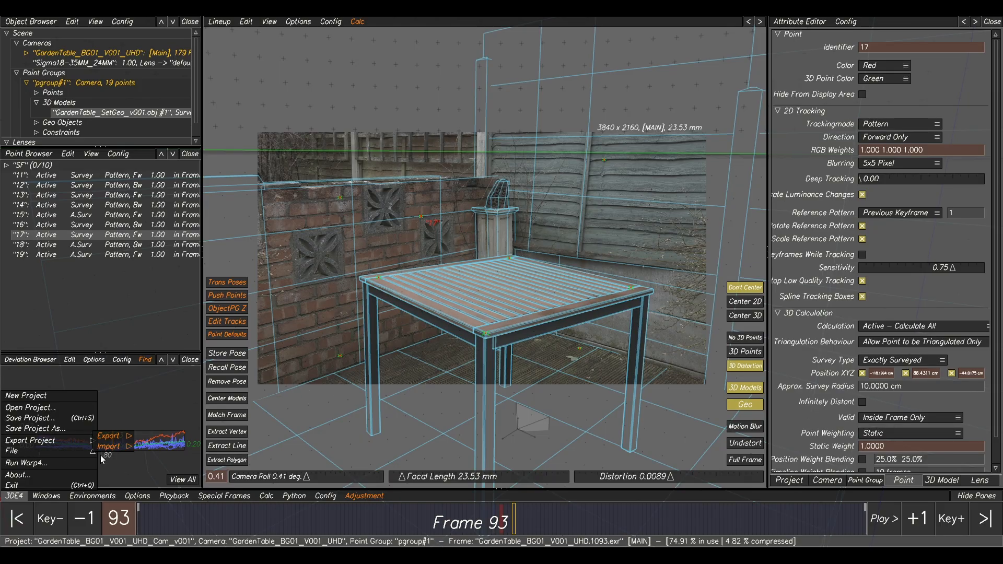
mouse_move(105, 442)
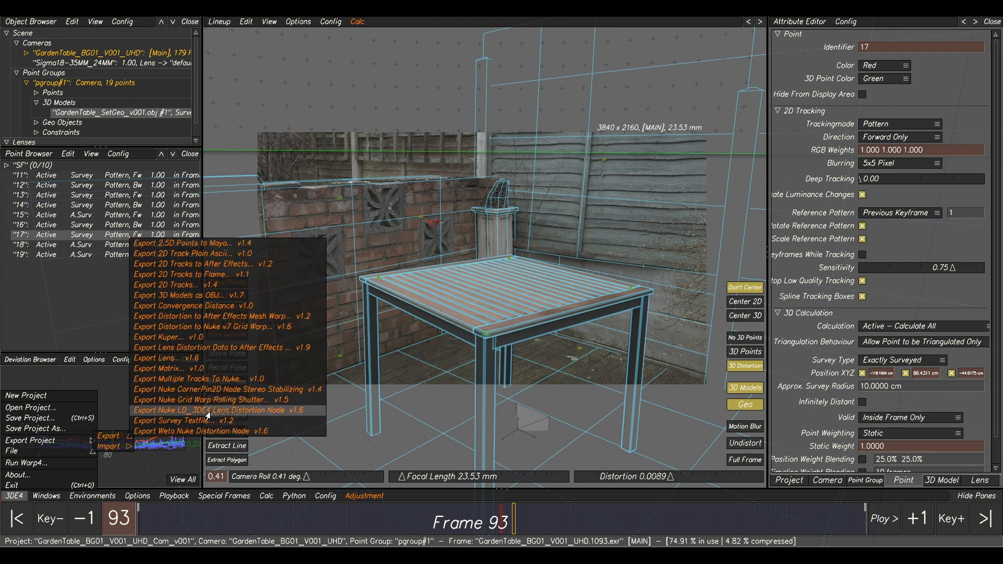
left_click(252, 412)
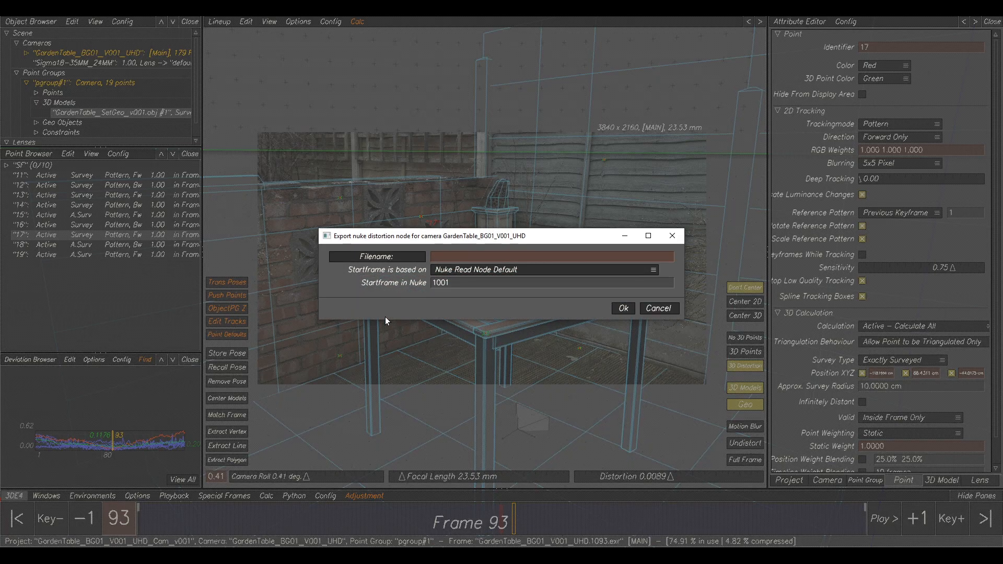
left_click(387, 257)
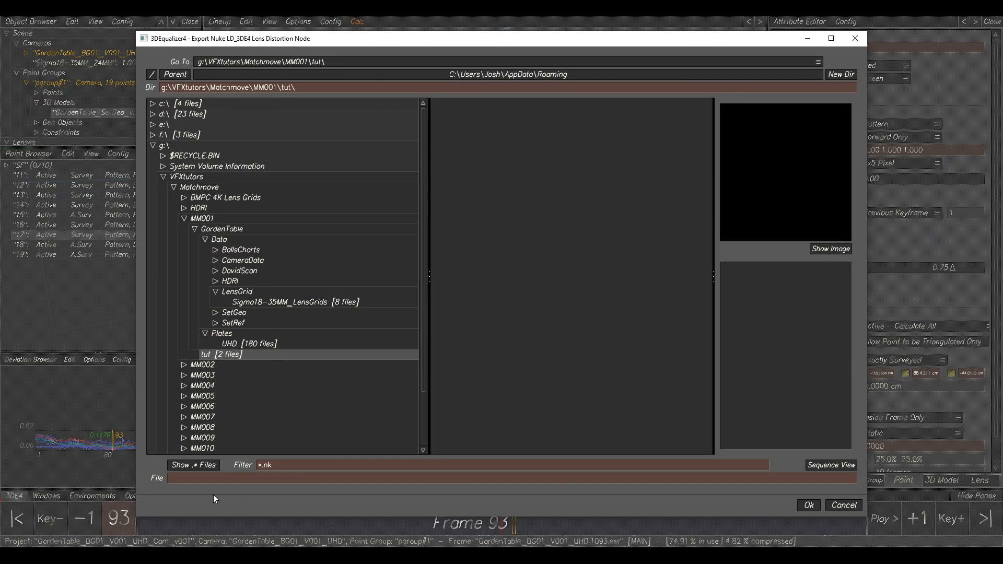
left_click(205, 477)
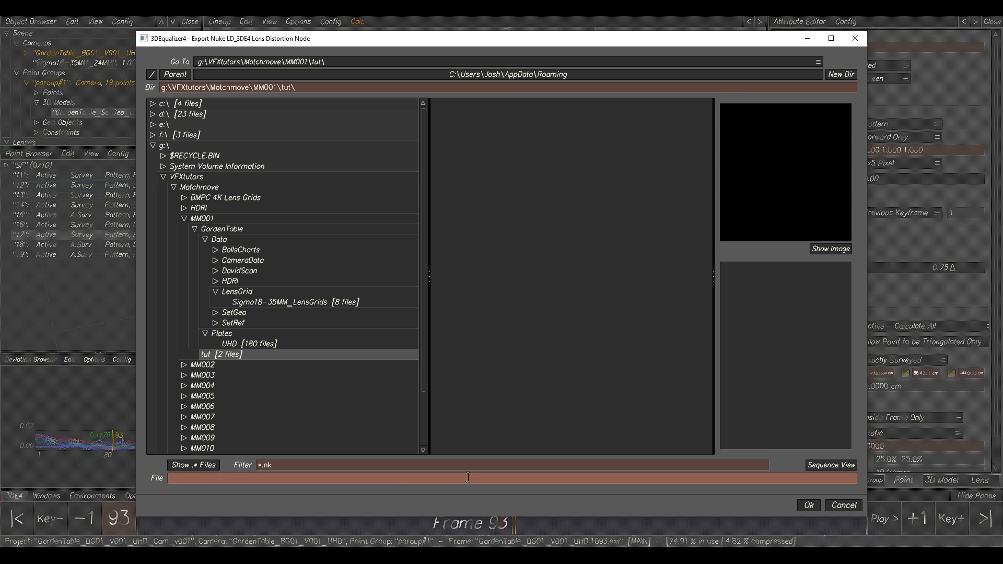
type("GardenTable_BG01_V001_UHD_NukeLDNode")
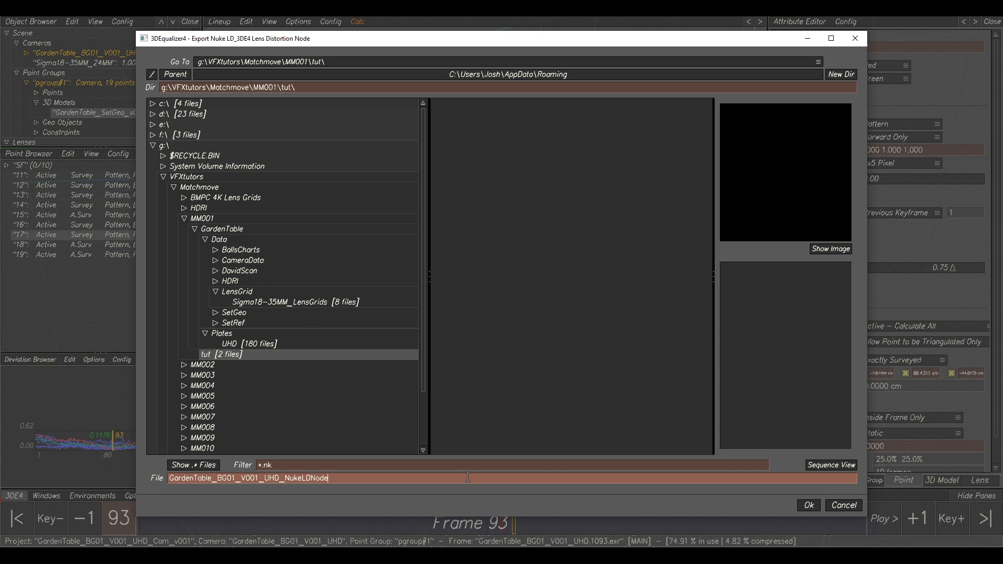
type("001")
left_click(815, 508)
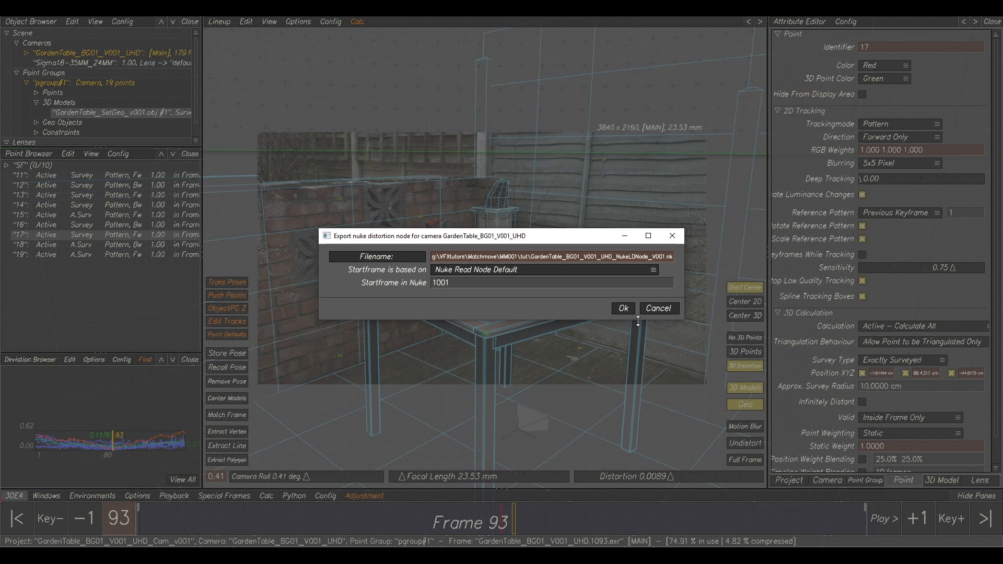
left_click(623, 309)
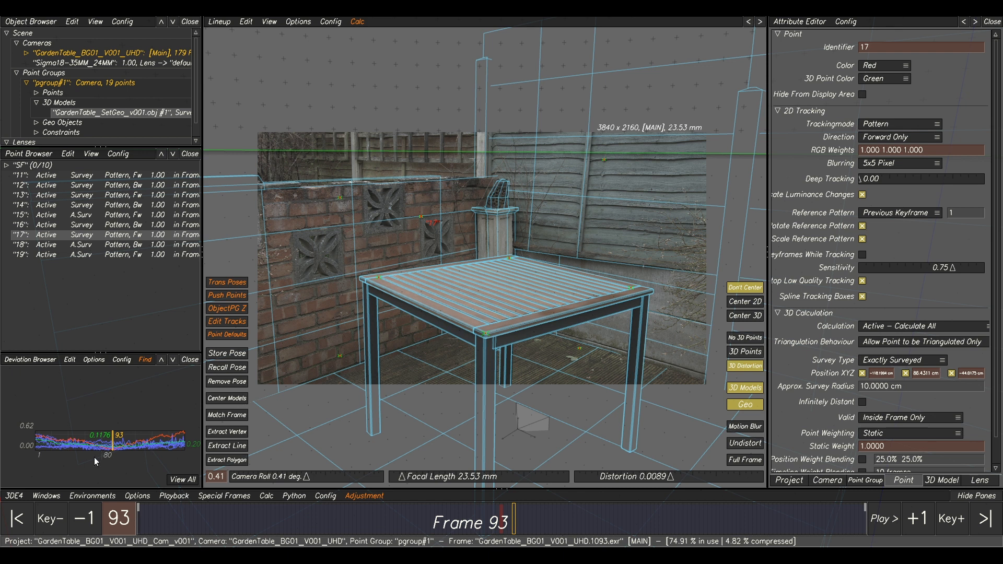
Launch Warp4 and preview the warped footage for the GardenTable_BG01_V001_UHD camera.
left_click(14, 496)
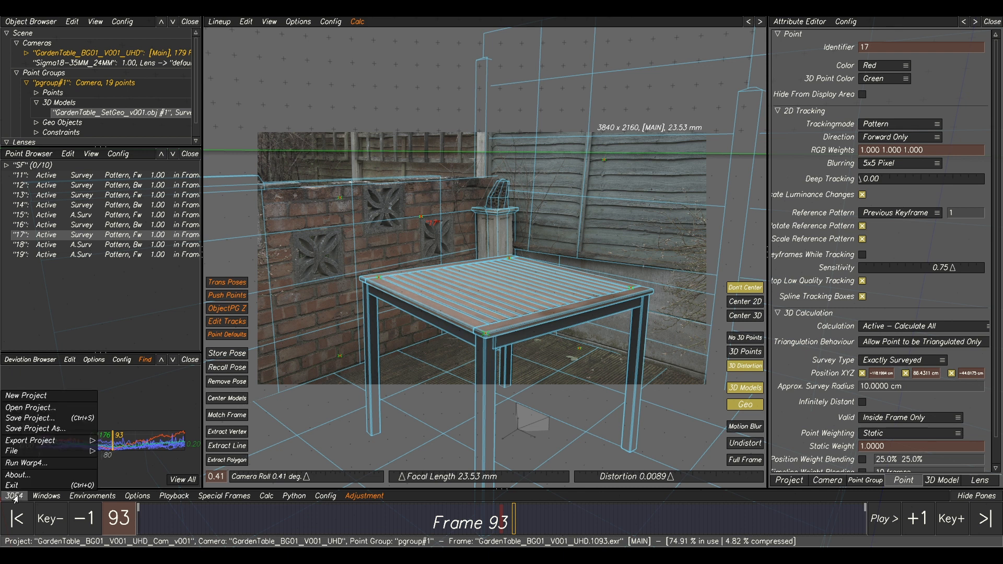
left_click(28, 464)
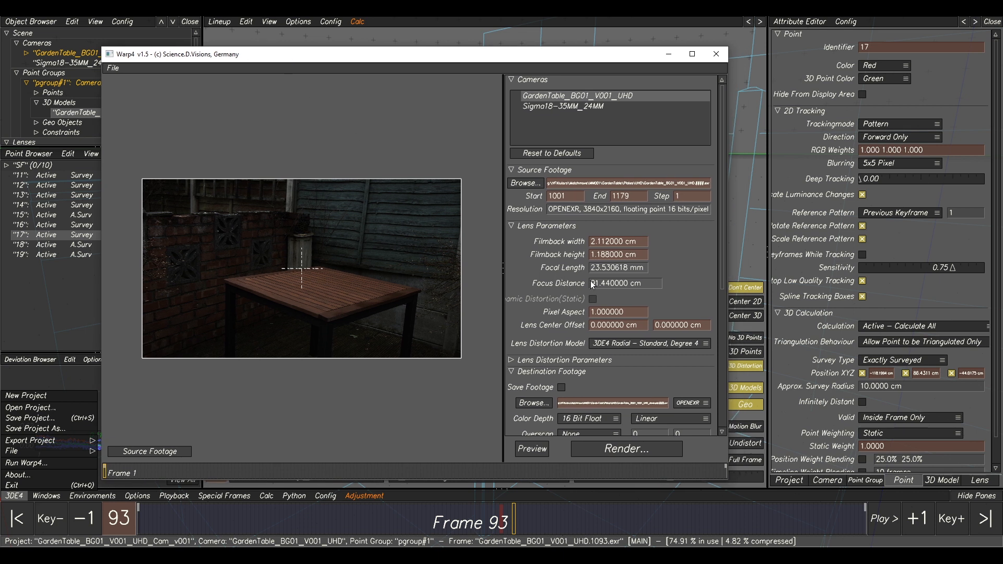
left_click(125, 453)
left_click(531, 450)
Compare the warped footage with the original frame and enable saving of the destination footage.
left_click(169, 452)
left_click(170, 453)
scroll(589, 373, "down", 1)
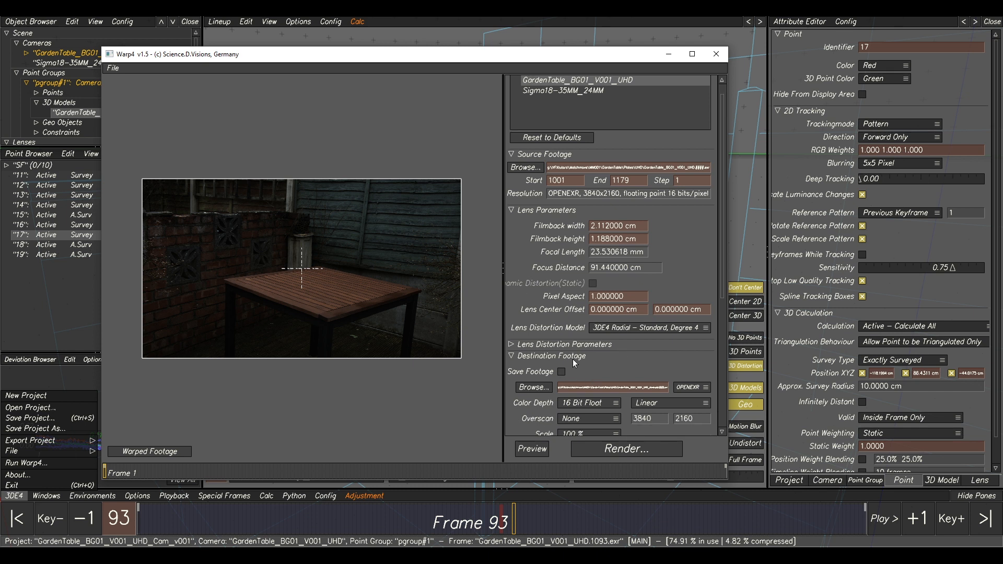
left_click(561, 371)
Browse for the destination footage location and go to g:\VFXtutors\Matchmove\MM001\tut.
scroll(634, 358, "down", 1)
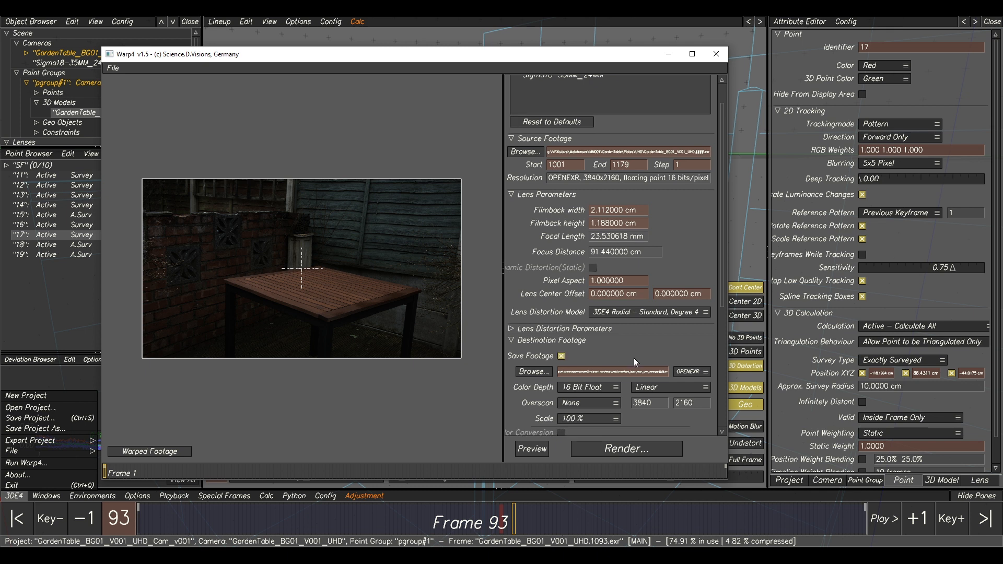
left_click(533, 371)
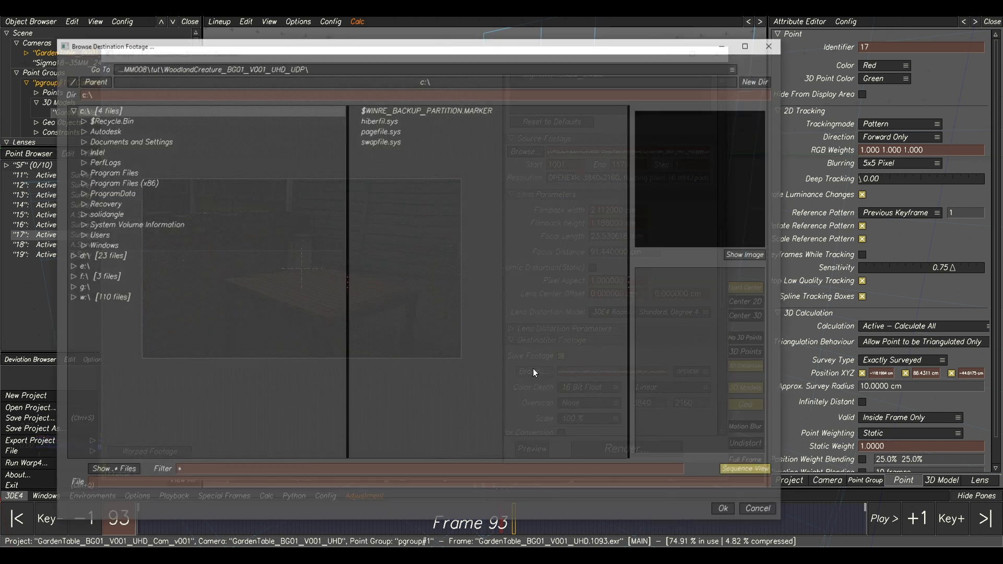
left_click(69, 110)
left_click(79, 151)
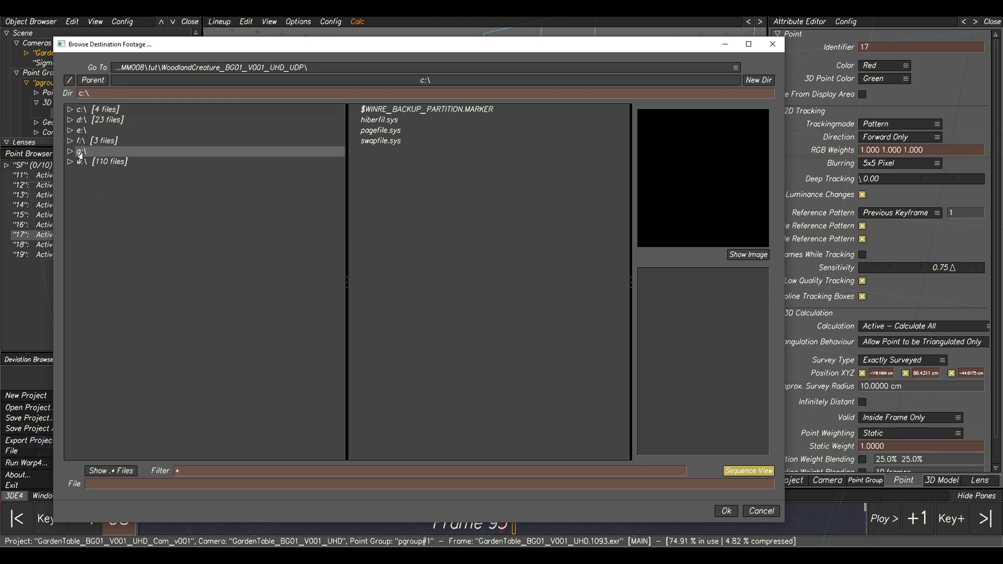
left_click(95, 183)
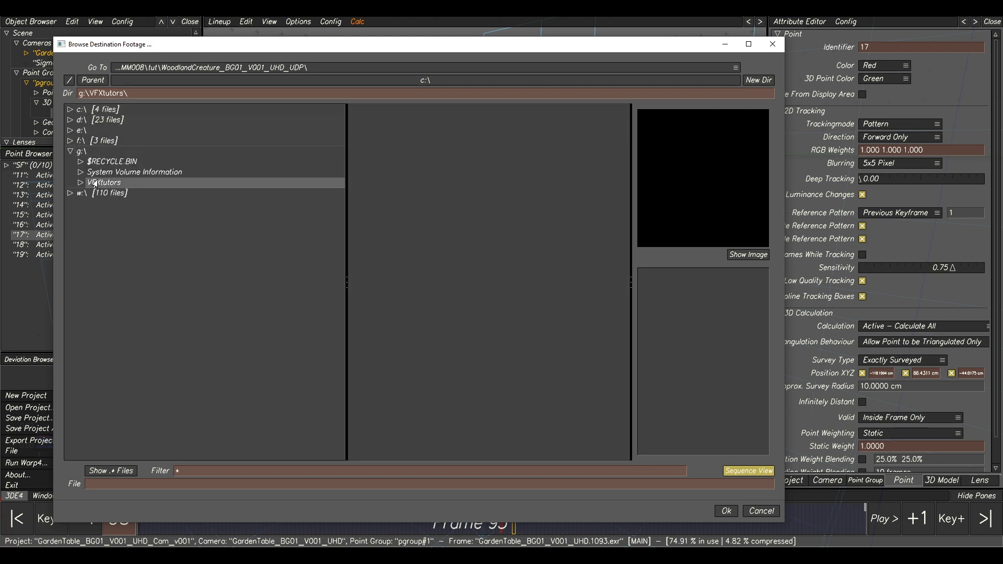
left_click(94, 184)
left_click(95, 195)
left_click(94, 195)
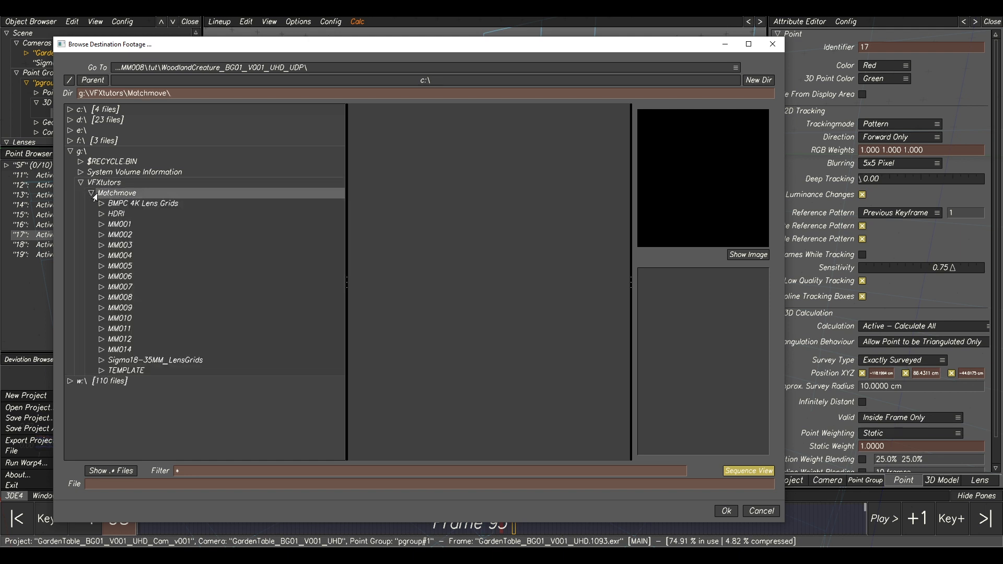
left_click(116, 226)
left_click(101, 225)
left_click(118, 237)
left_click(109, 246)
left_click(109, 246)
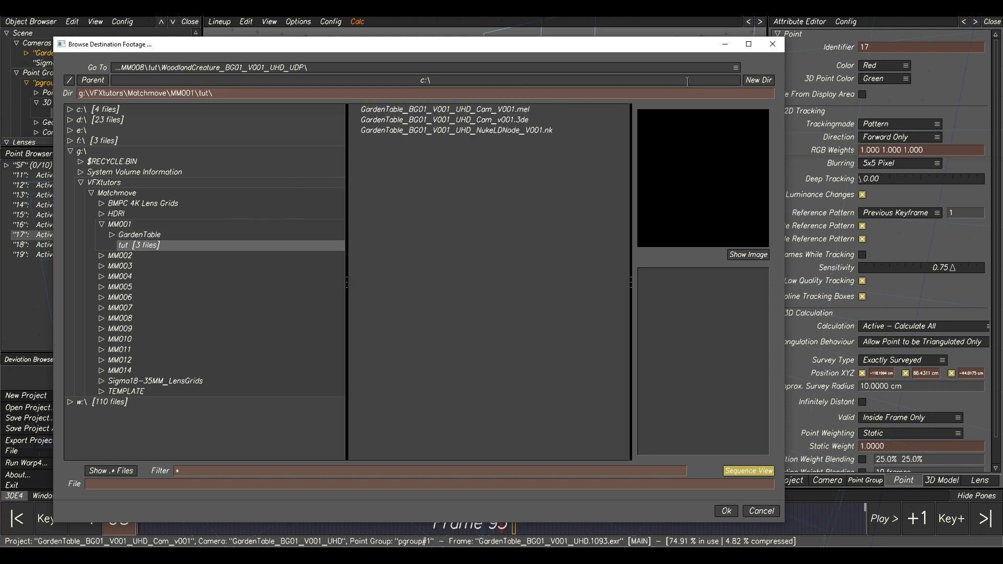
Create a directory named GardenTable_BG01_V001_UHD_UDP in the tut folder, copy its name, and open the new directory.
left_click(759, 80)
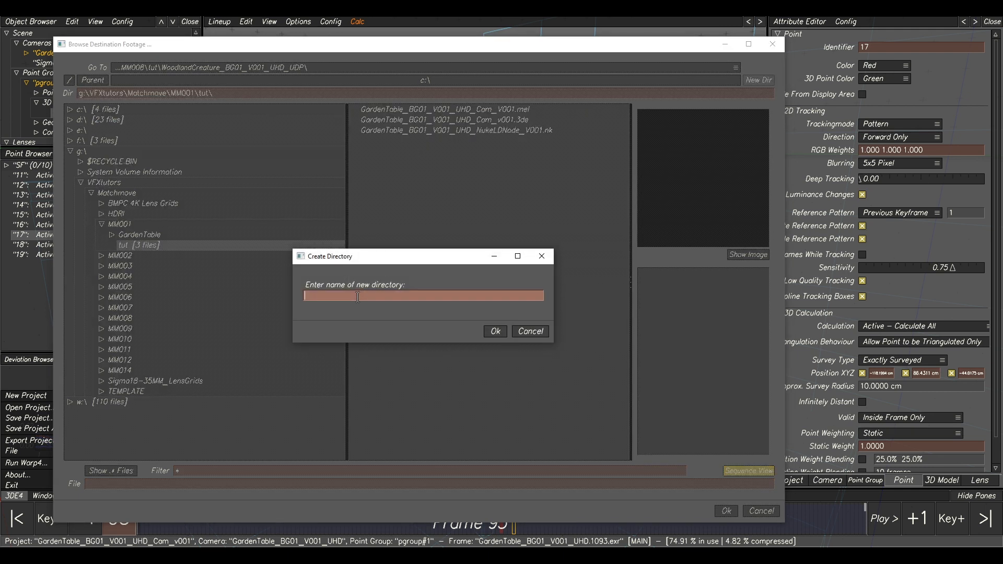
type("GardenTable_BG01_V01")
key("BackSpace")
key("BackSpace")
type("01_UHD_UD")
left_click_drag(449, 298, 299, 292)
right_click(330, 294)
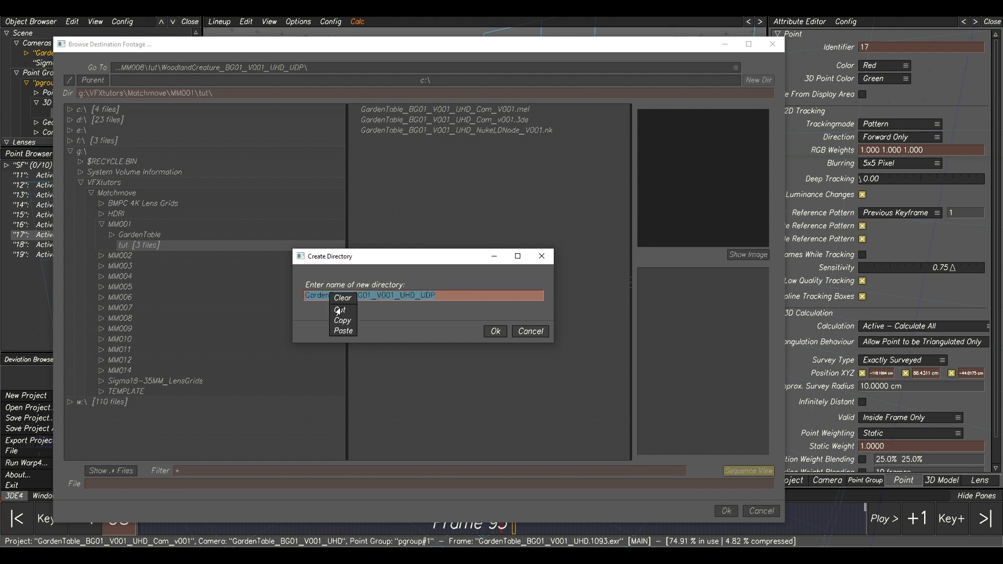
left_click(496, 331)
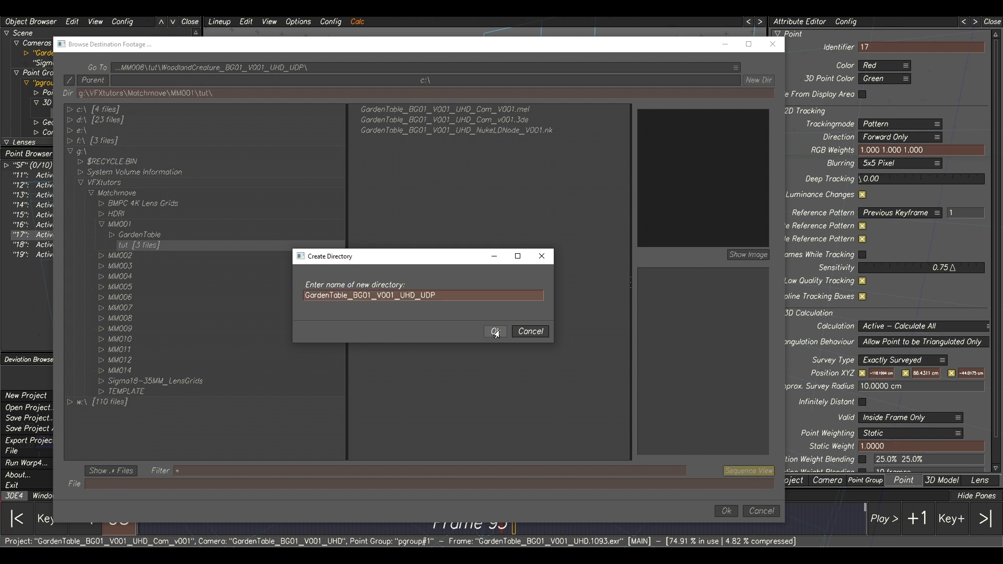
left_click(180, 258)
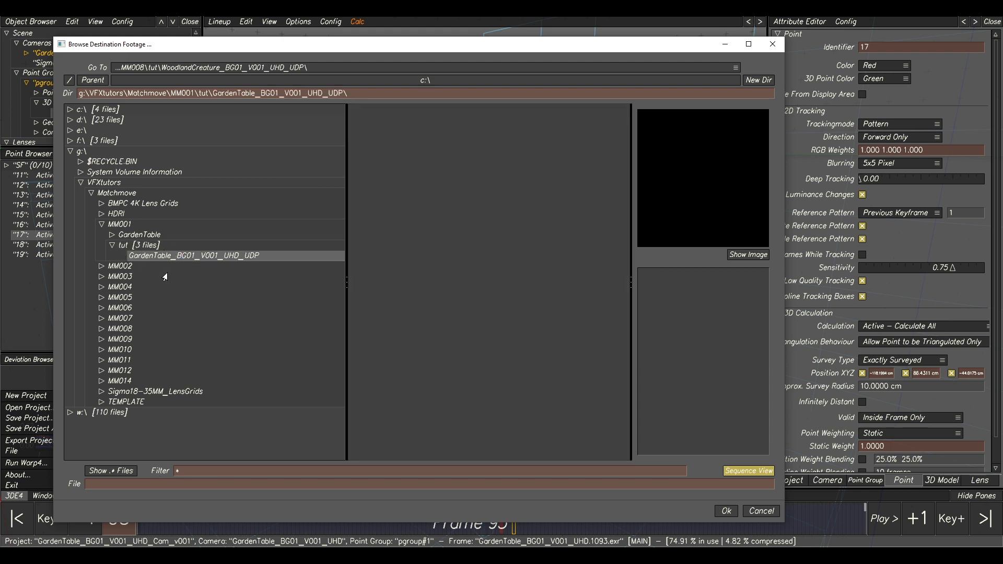
Name the destination footage GardenTable_BG01_V001_UHD_UDP.####.exr using the copied directory name and accept the path.
left_click(129, 483)
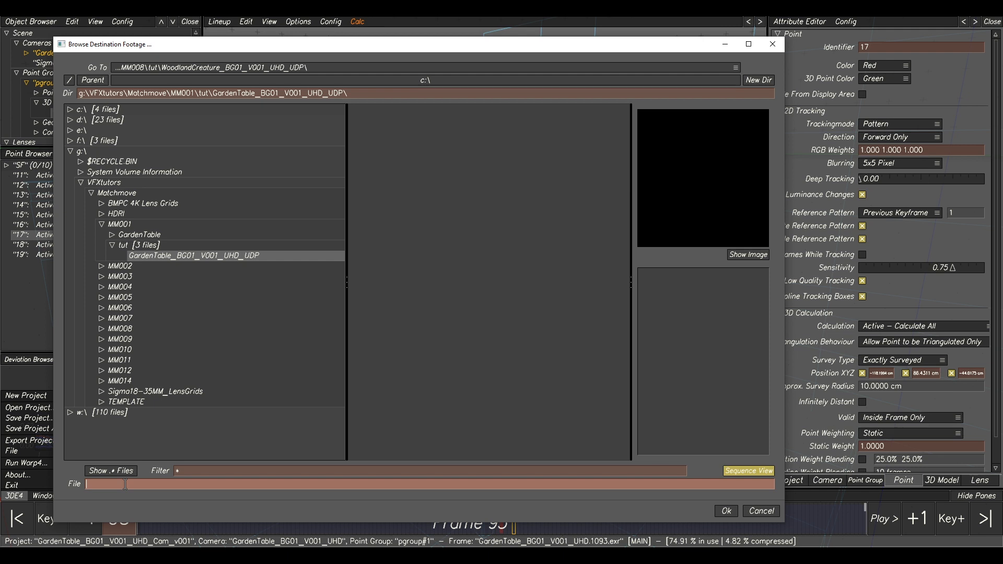
right_click(127, 483)
left_click(135, 516)
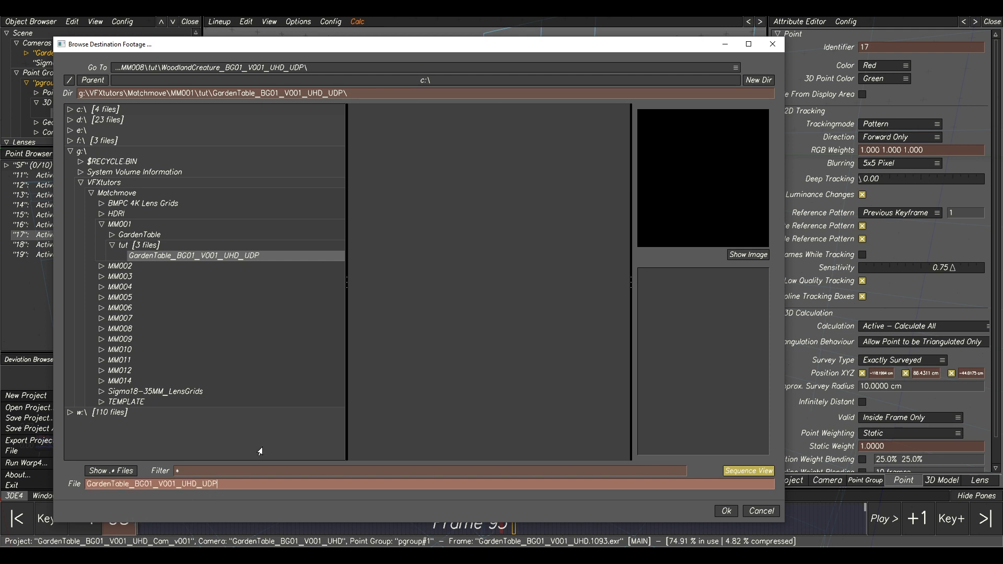
type(".####.ex")
left_click_drag(242, 481, 233, 481)
left_click(724, 511)
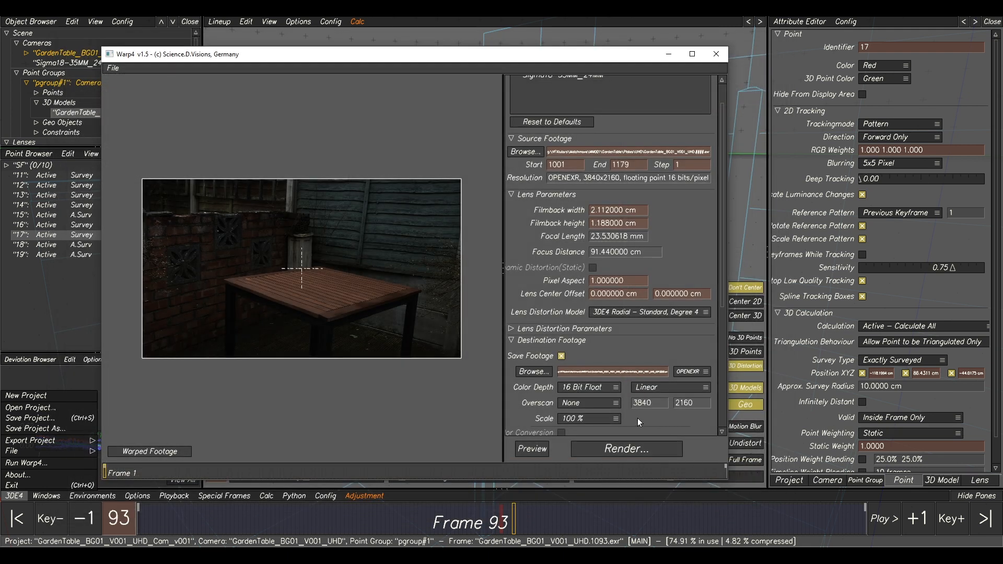
Set the destination footage scale to 50 % and preview the undistorted image.
left_click(577, 420)
left_click(573, 429)
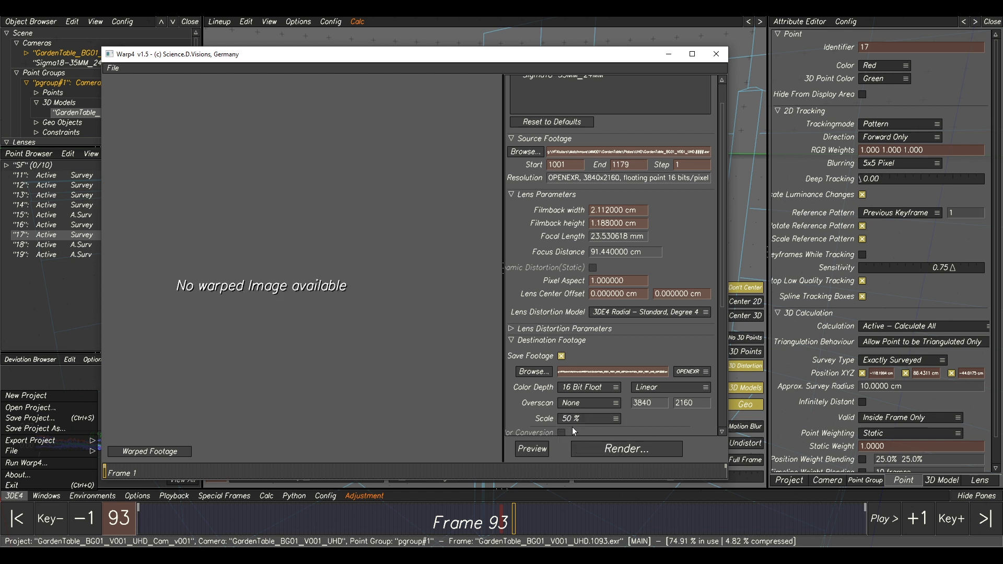
left_click(530, 449)
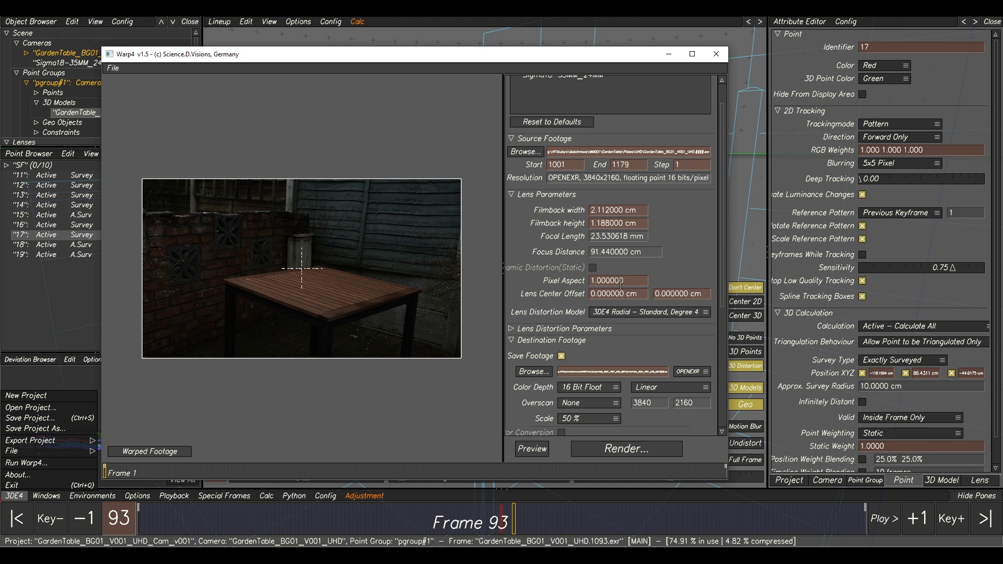
scroll(620, 284, "down", 1)
left_click(628, 452)
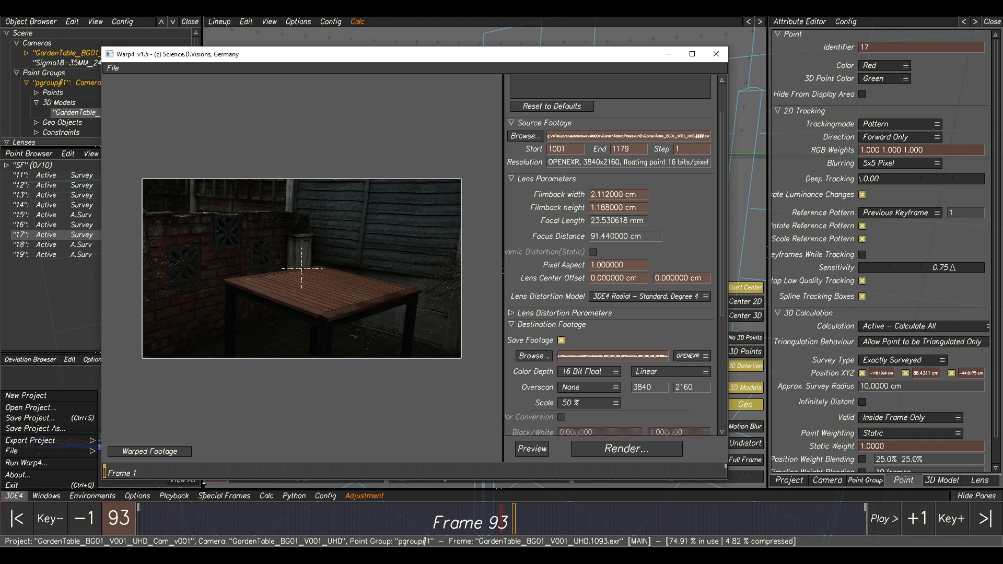
Quit Warp4 and move the 3DEqualizer timeline to frame 76.
left_click(110, 70)
left_click(120, 91)
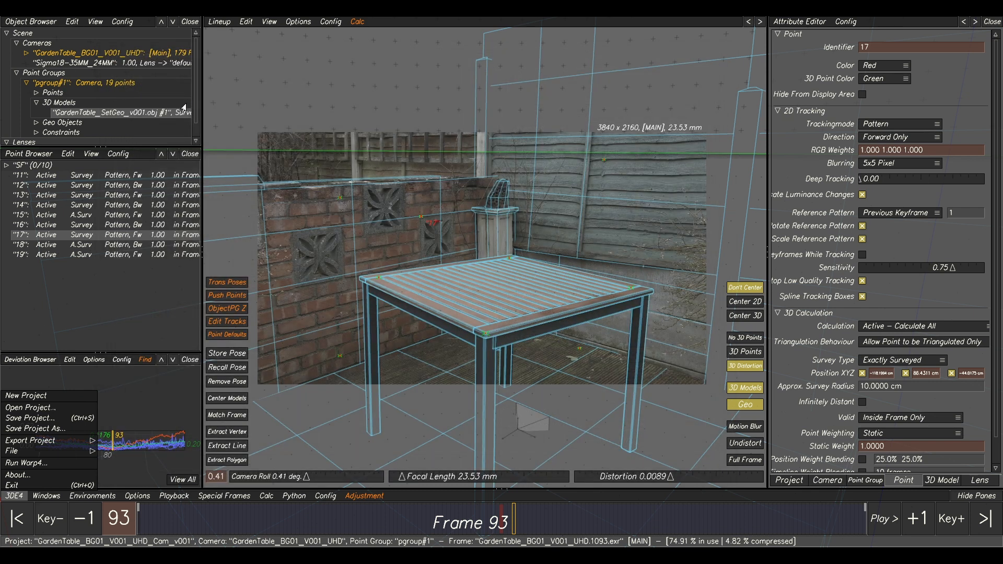
left_click_drag(501, 520, 444, 520)
Save the project as GardenTable_BG01_V001_UHD_Cam_v001.3de in MM001\tut, overwriting the existing file.
left_click(14, 496)
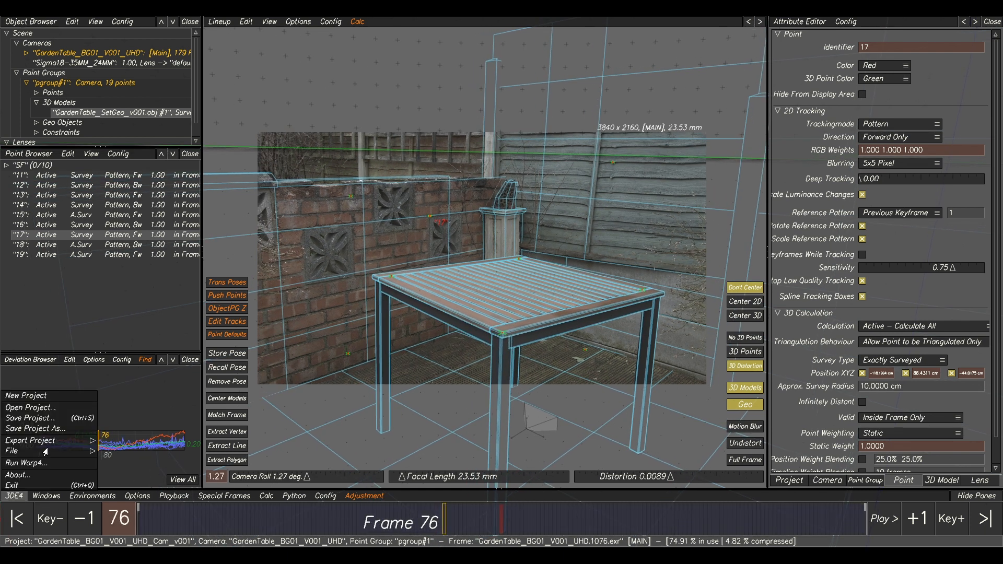
left_click(46, 434)
left_click(496, 109)
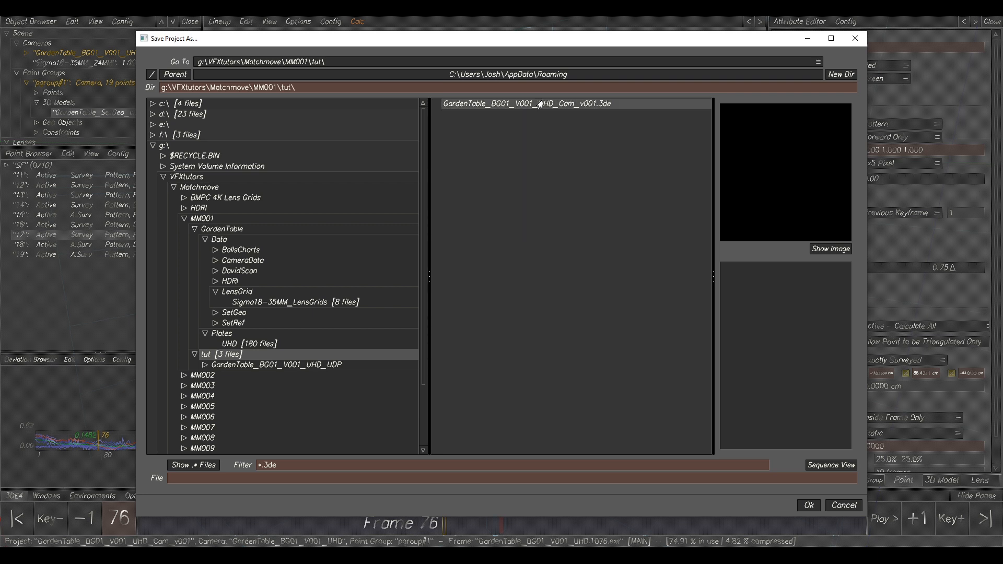
key("Return")
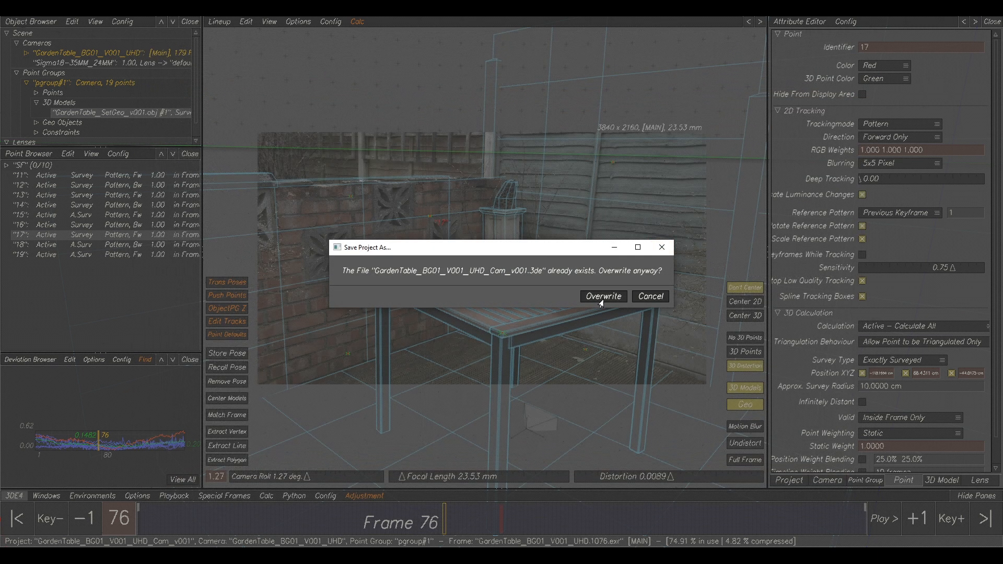
left_click(602, 297)
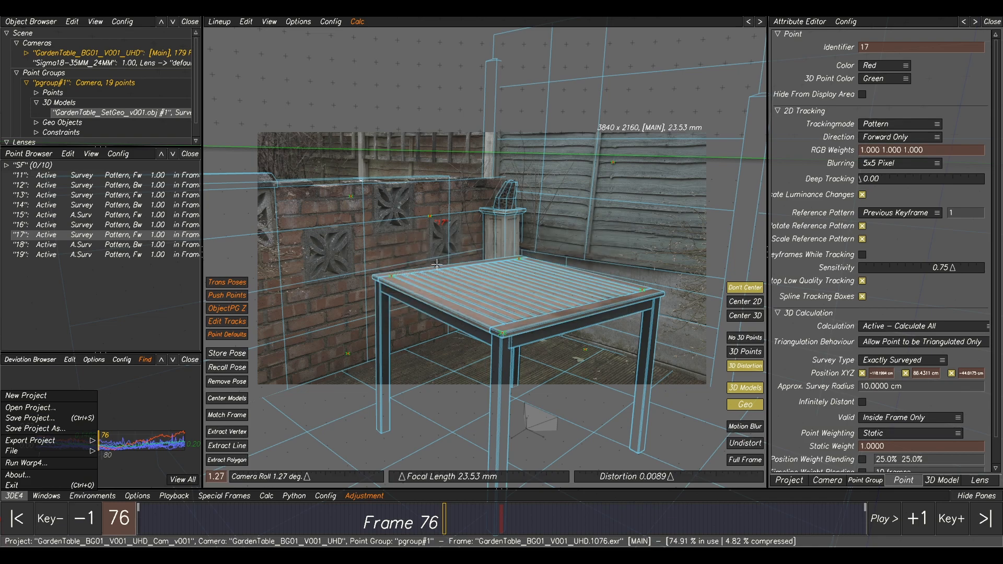